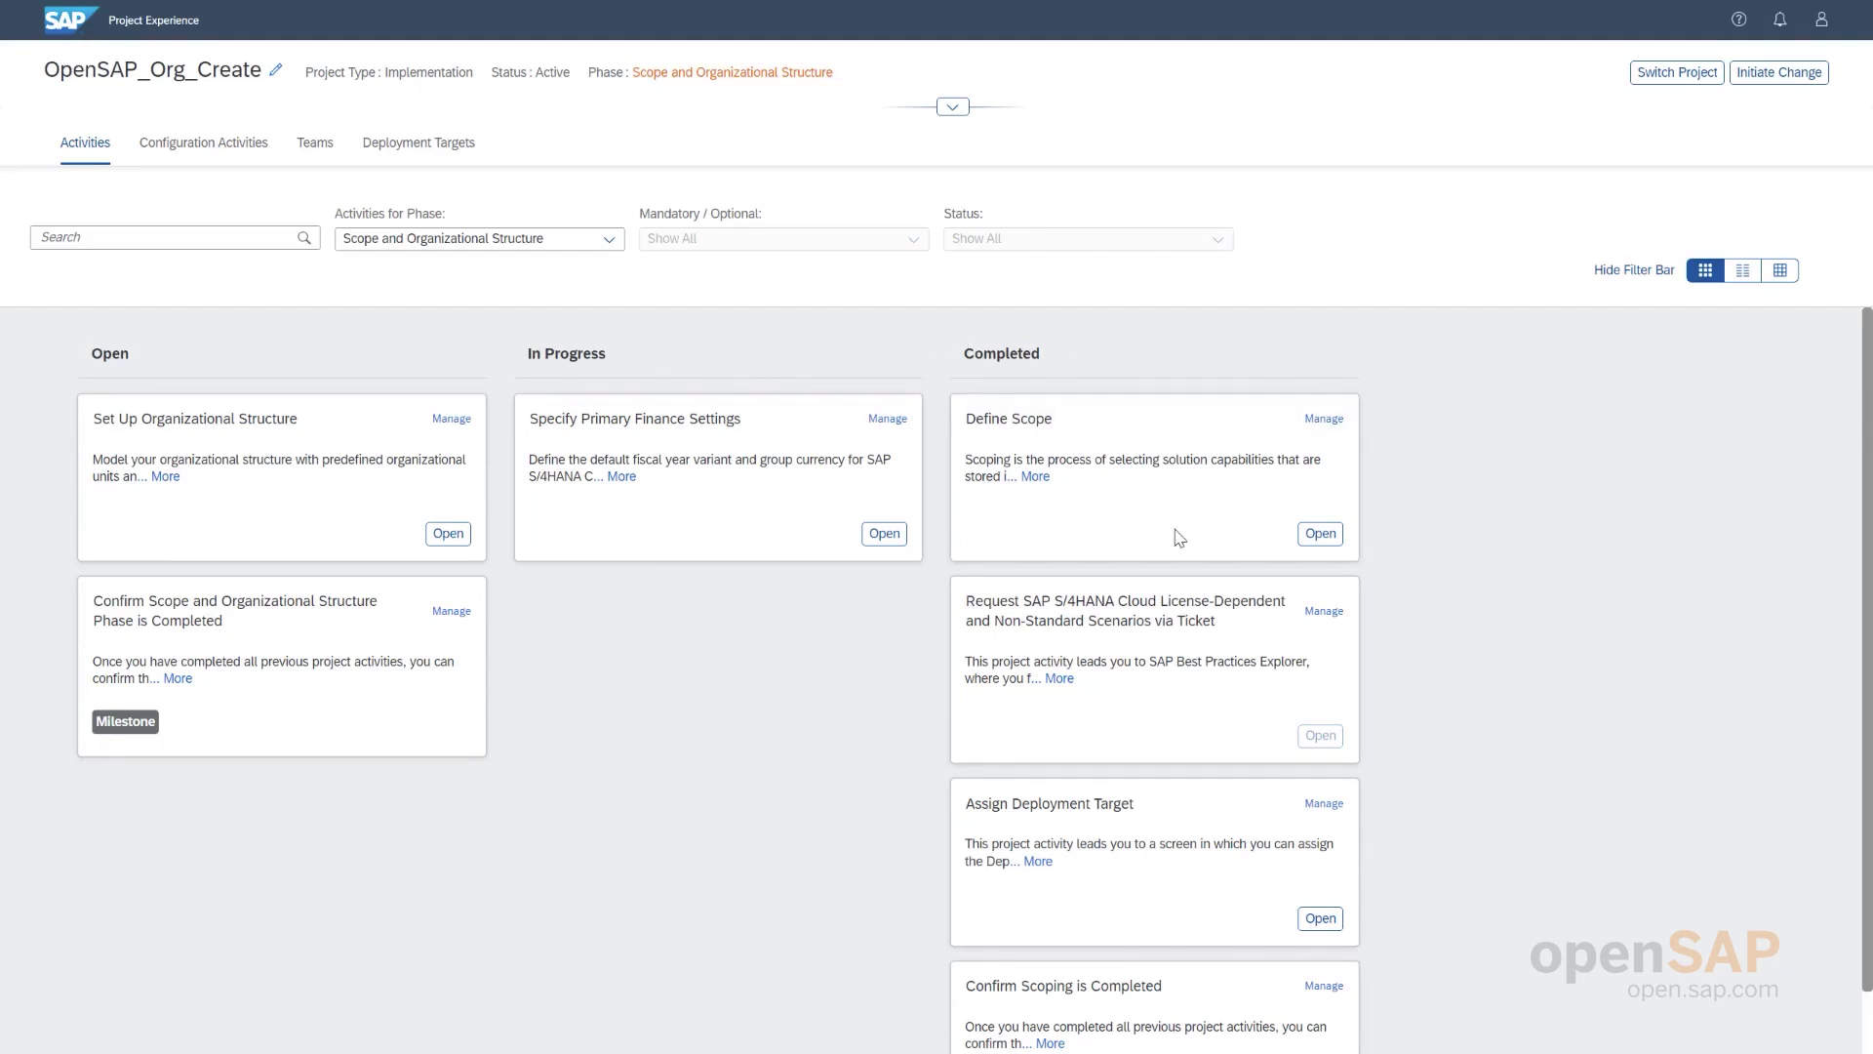
pyautogui.scroll(-1, 1430, 677)
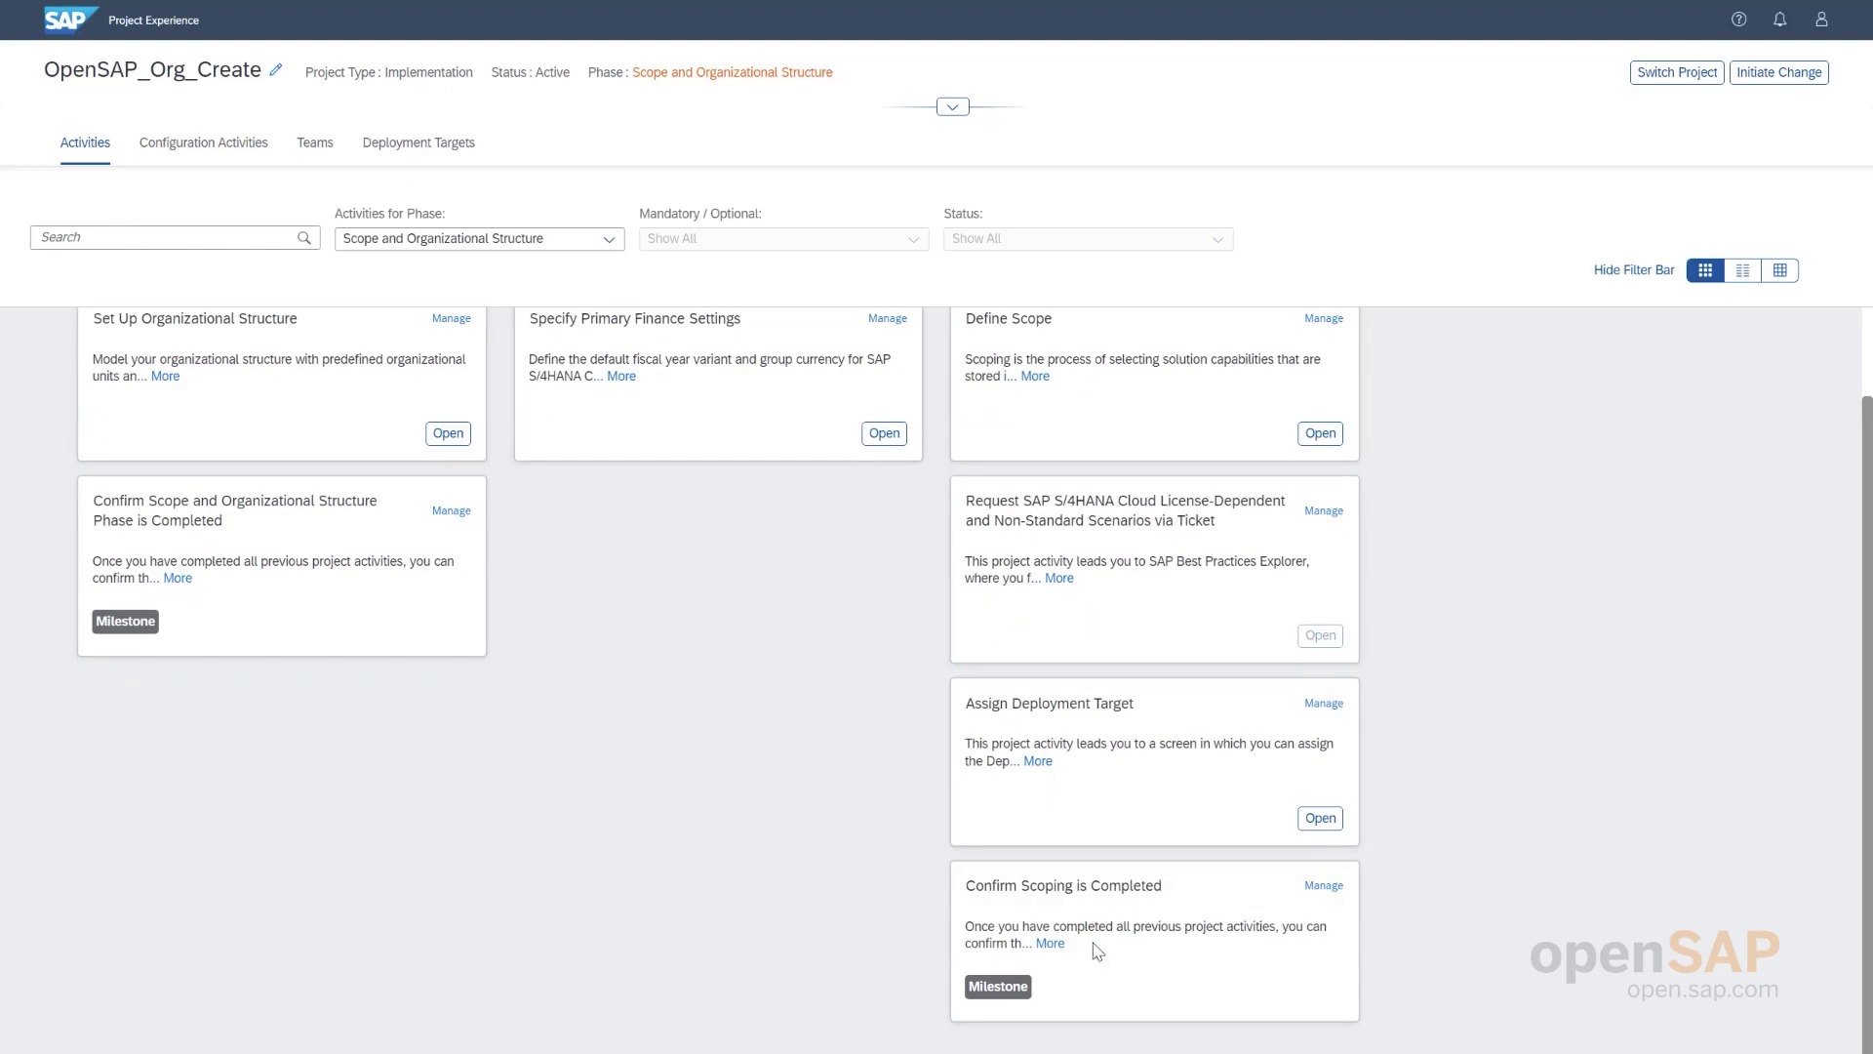
pyautogui.scroll(3, 850, 824)
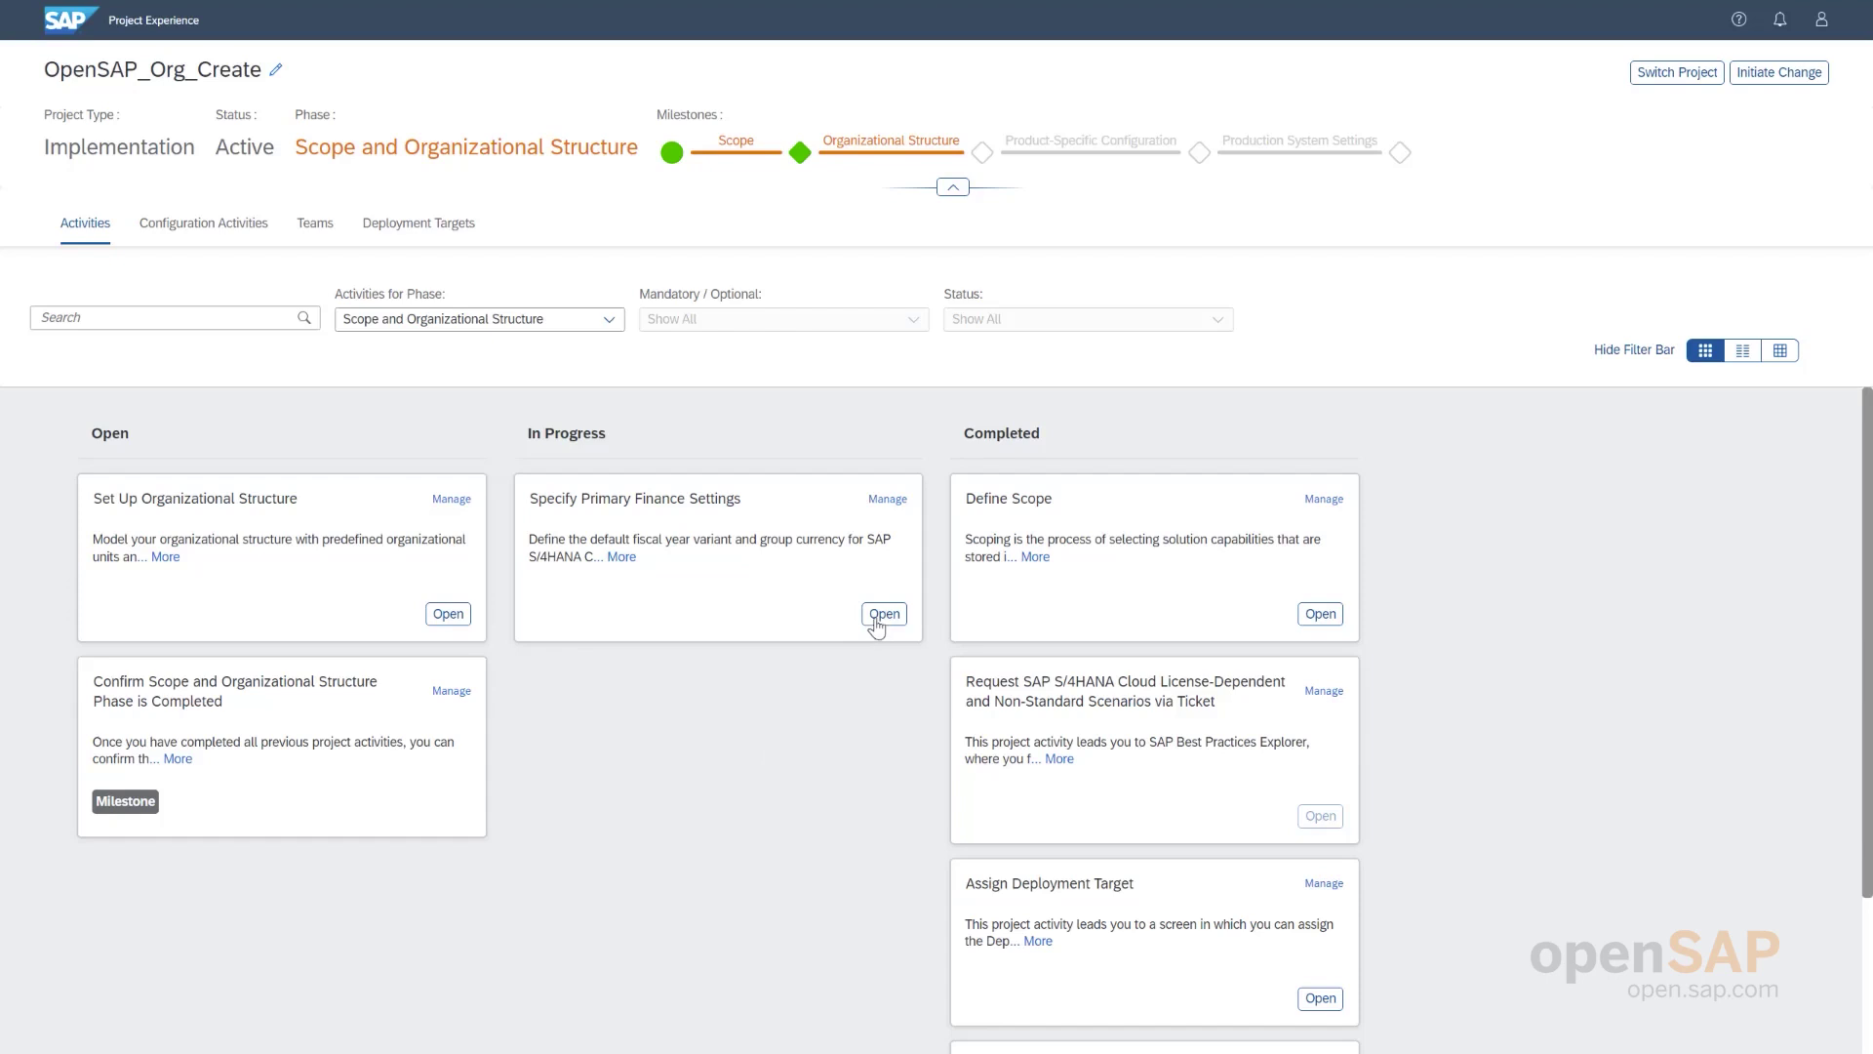
# - Set the primary finance fiscal year variant to K3 (3 special periods) and save
pyautogui.click(875, 622)
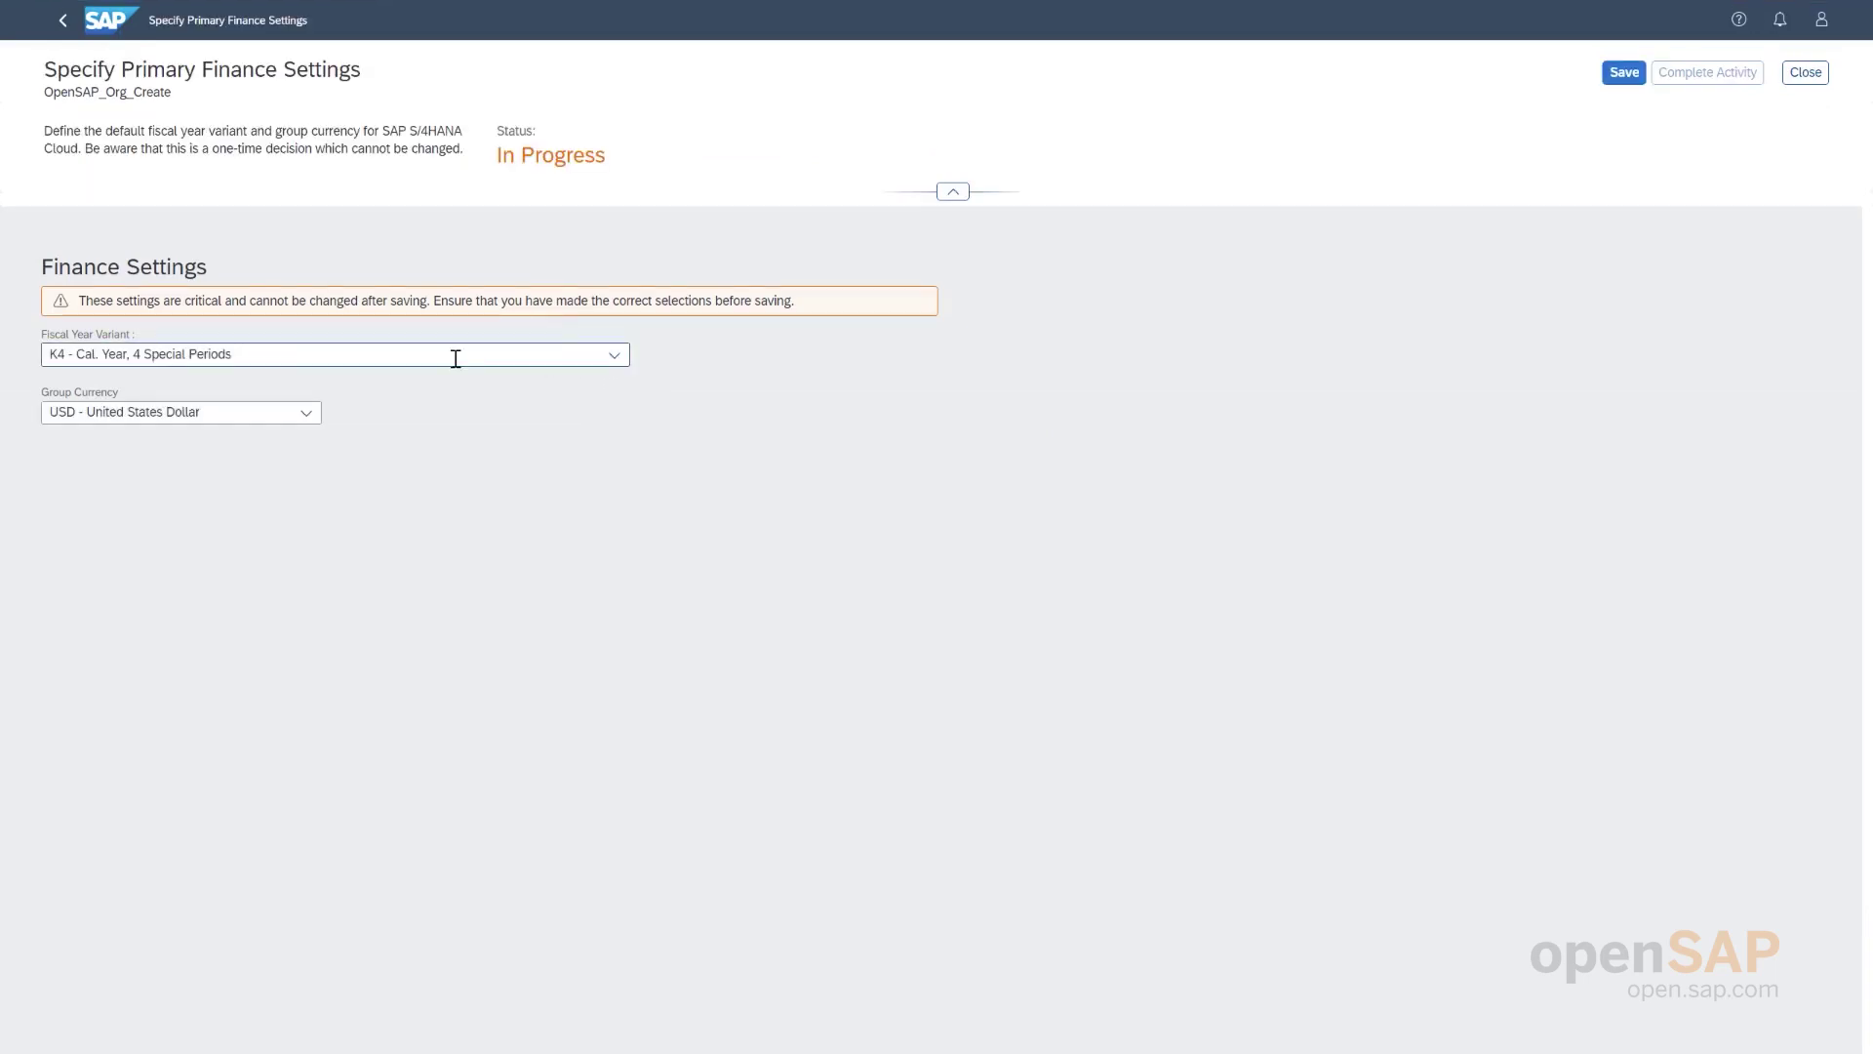
pyautogui.click(615, 359)
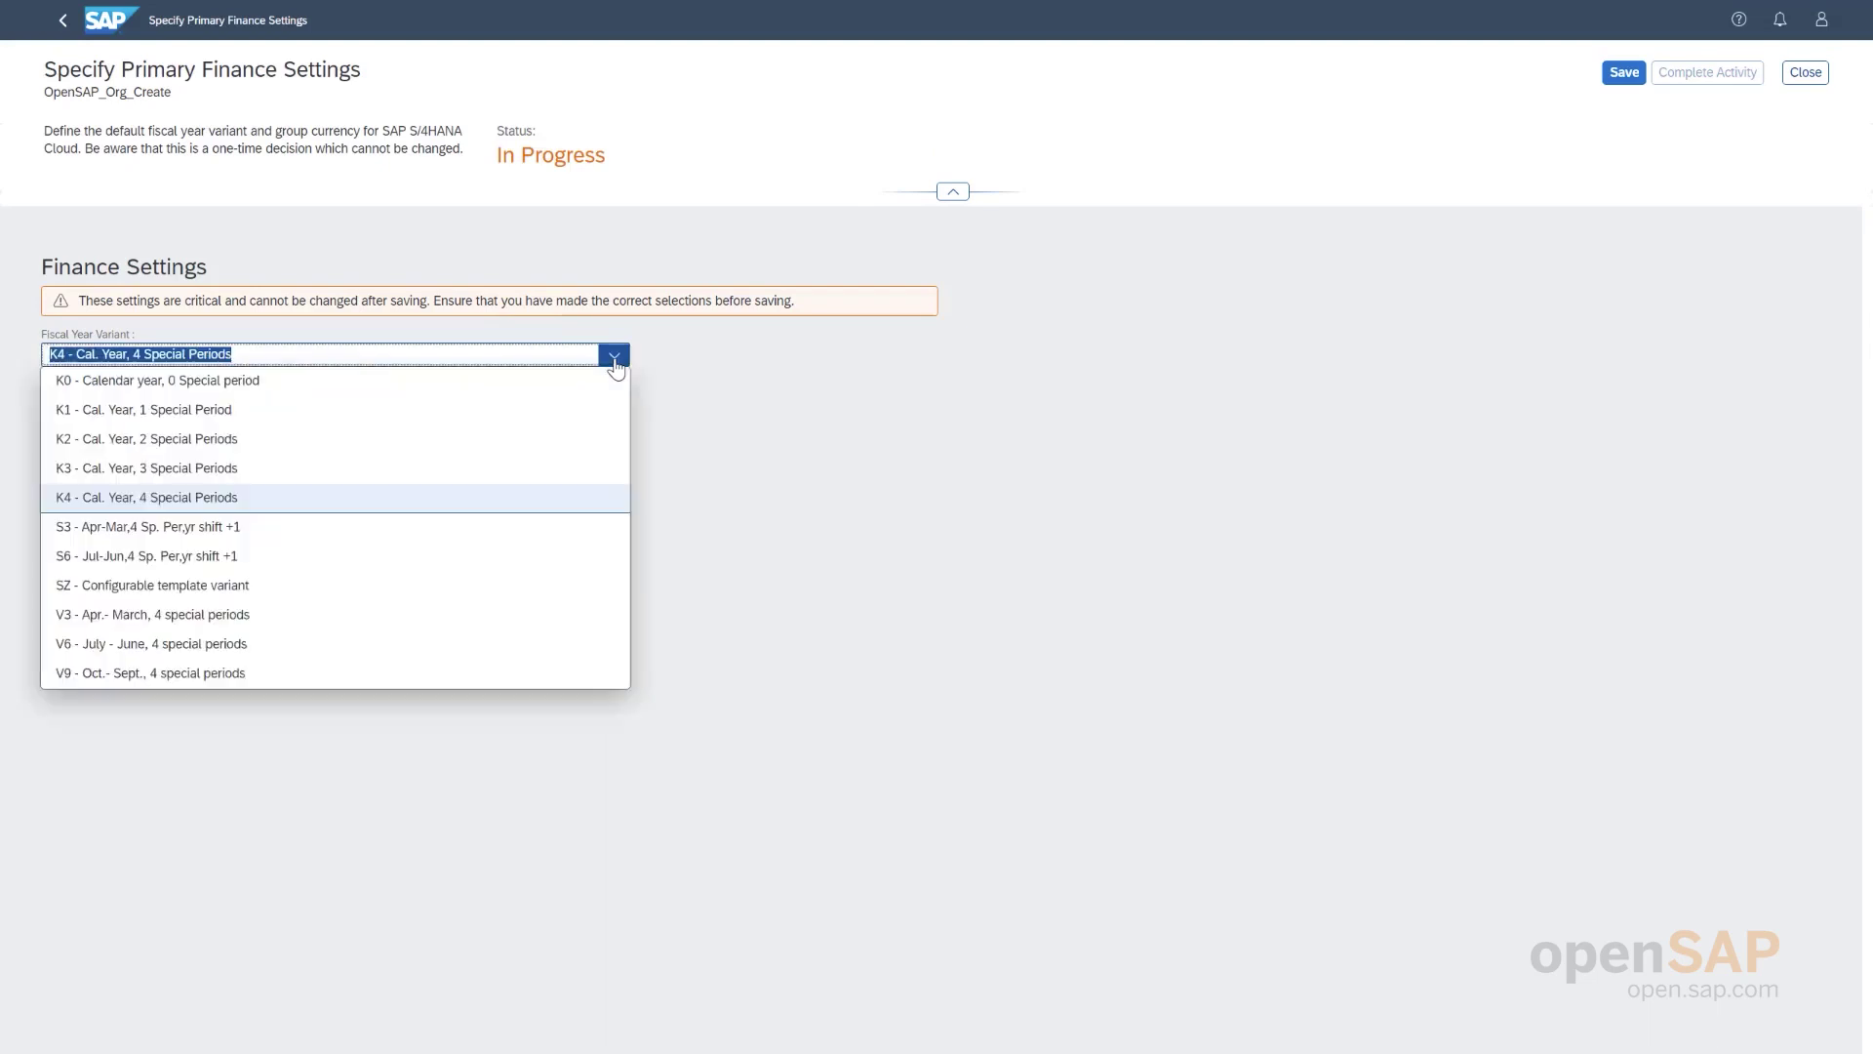
pyautogui.click(586, 473)
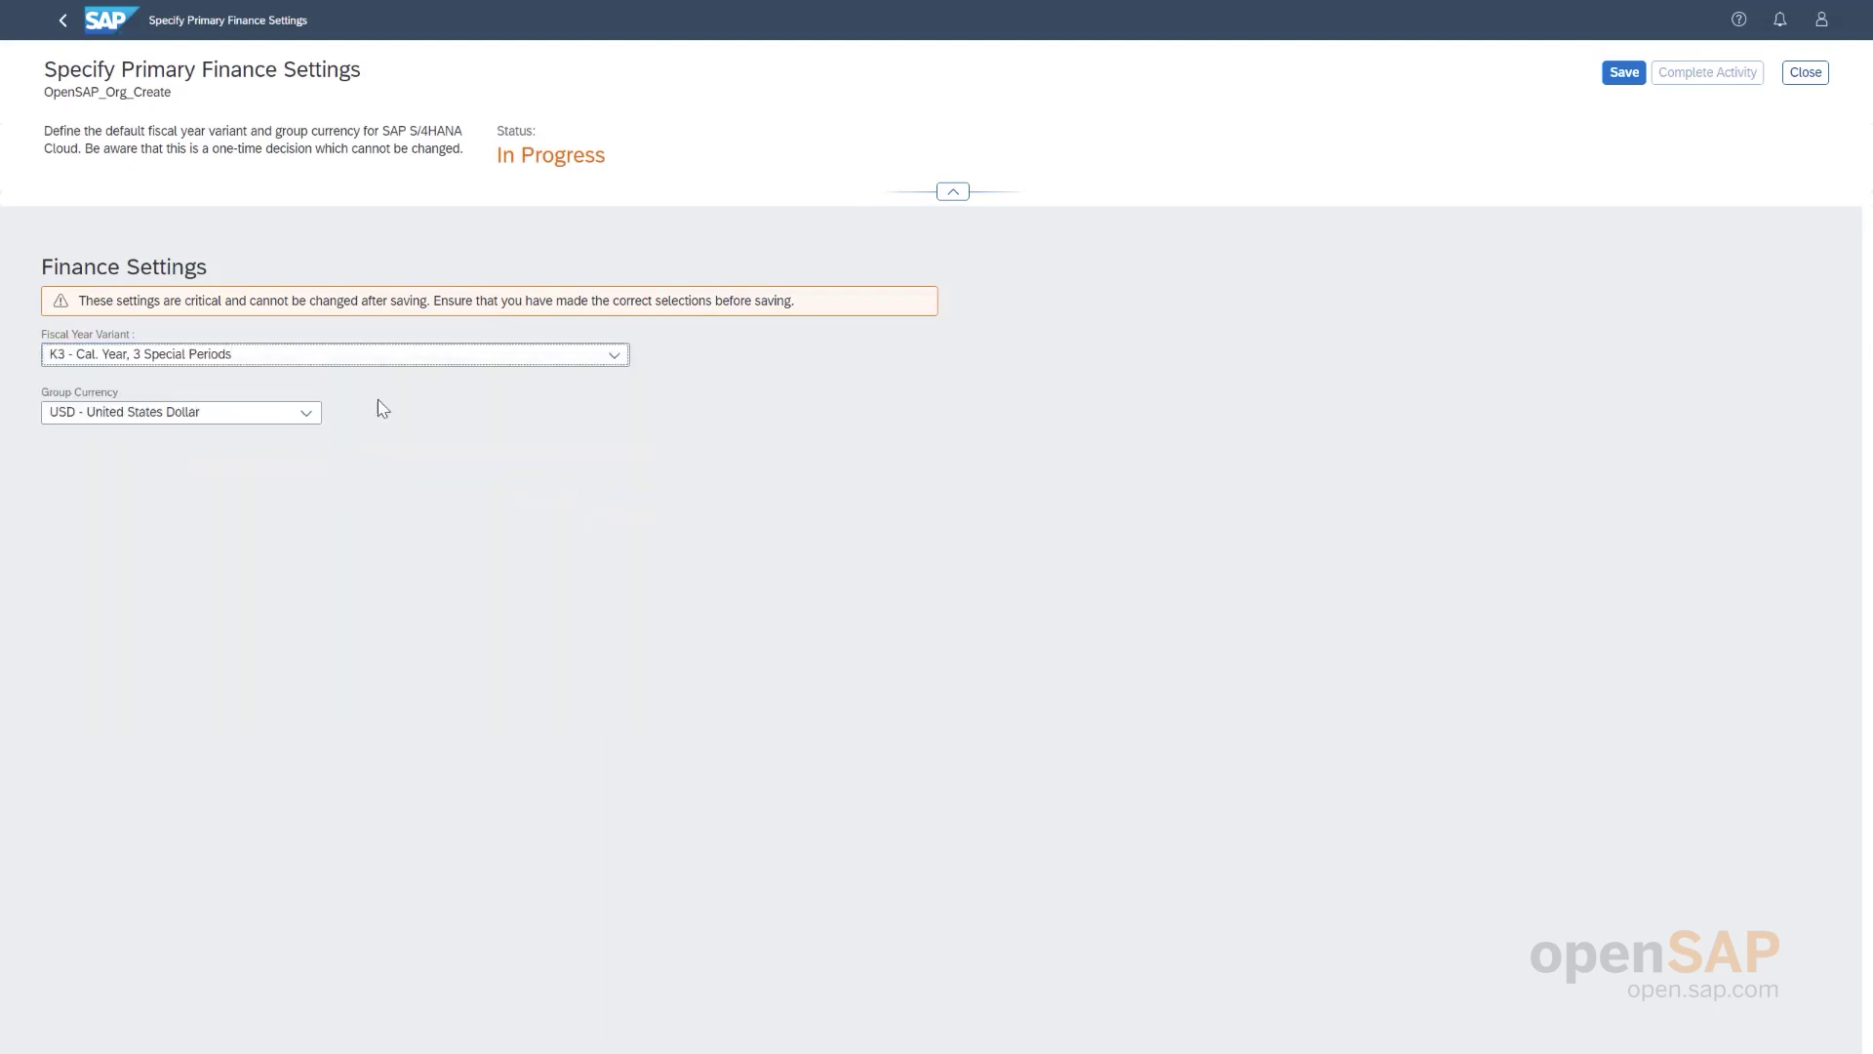
pyautogui.click(1623, 74)
# - Confirm fiscal year variant K3 and USD group currency, completing the finance activity
pyautogui.click(716, 515)
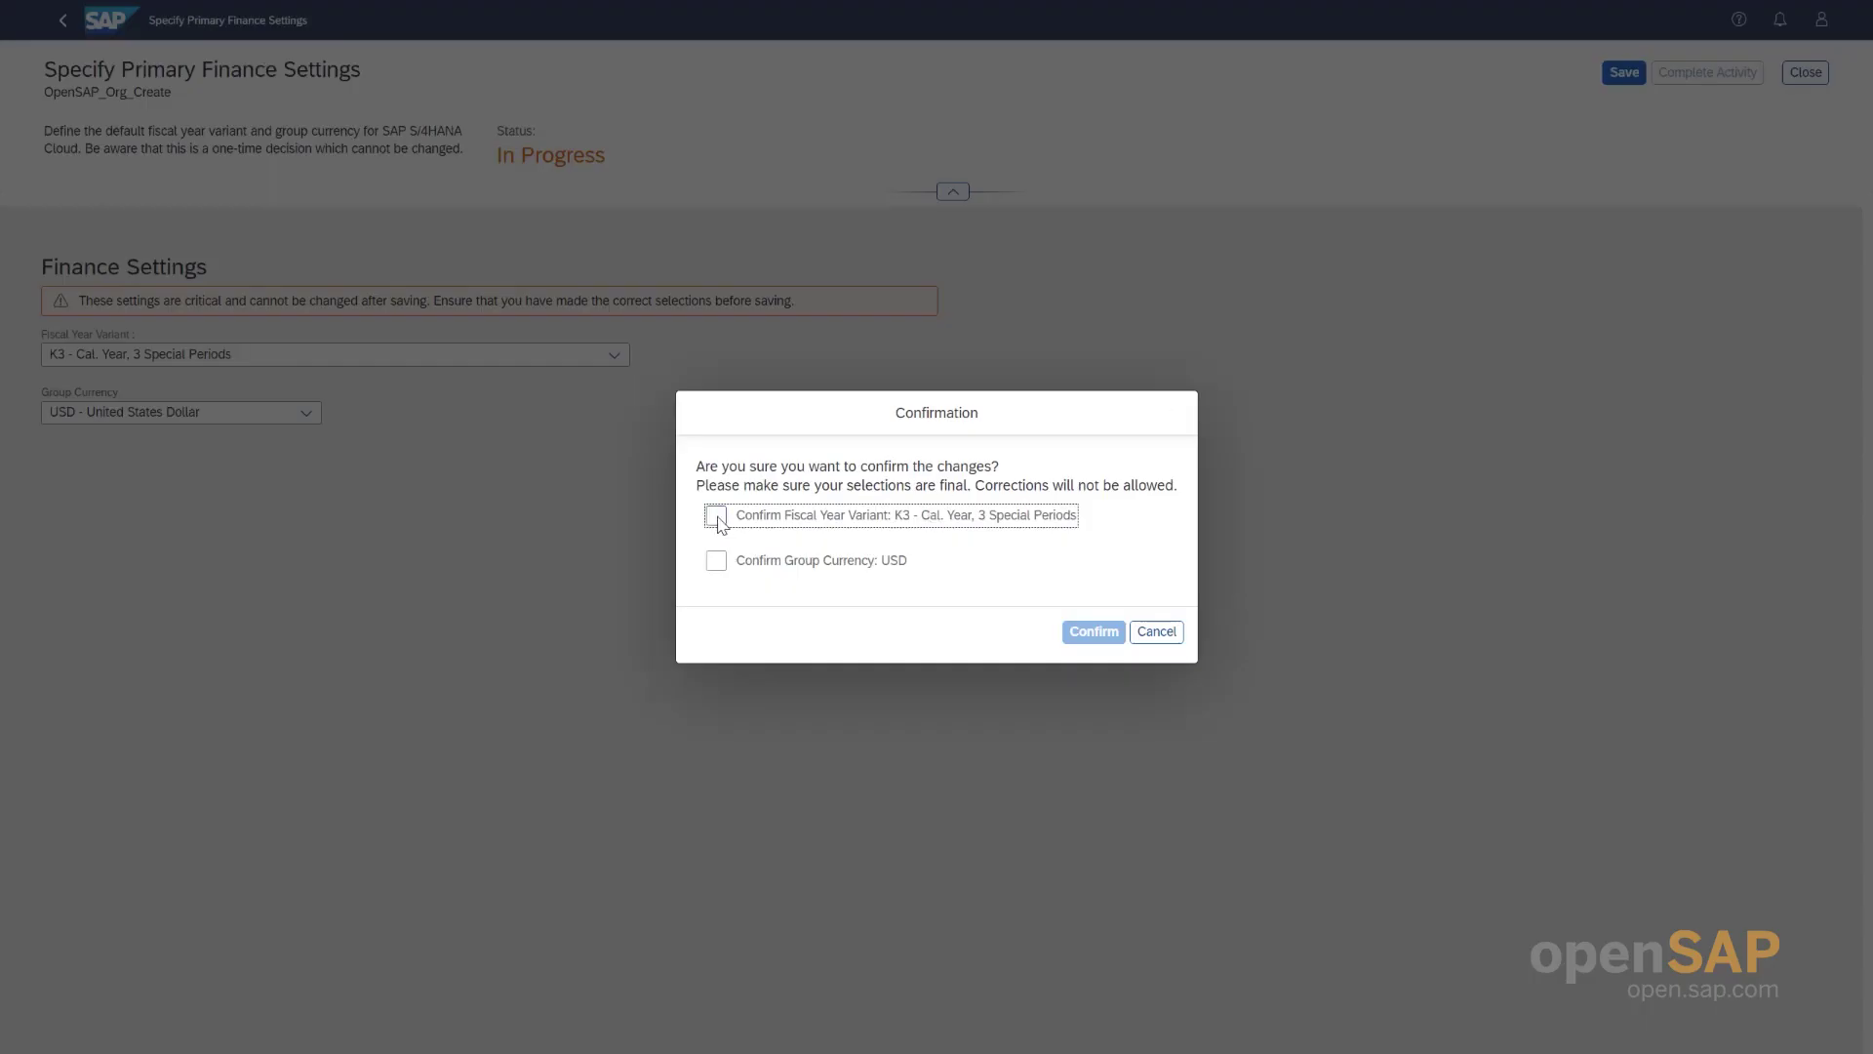
pyautogui.click(717, 561)
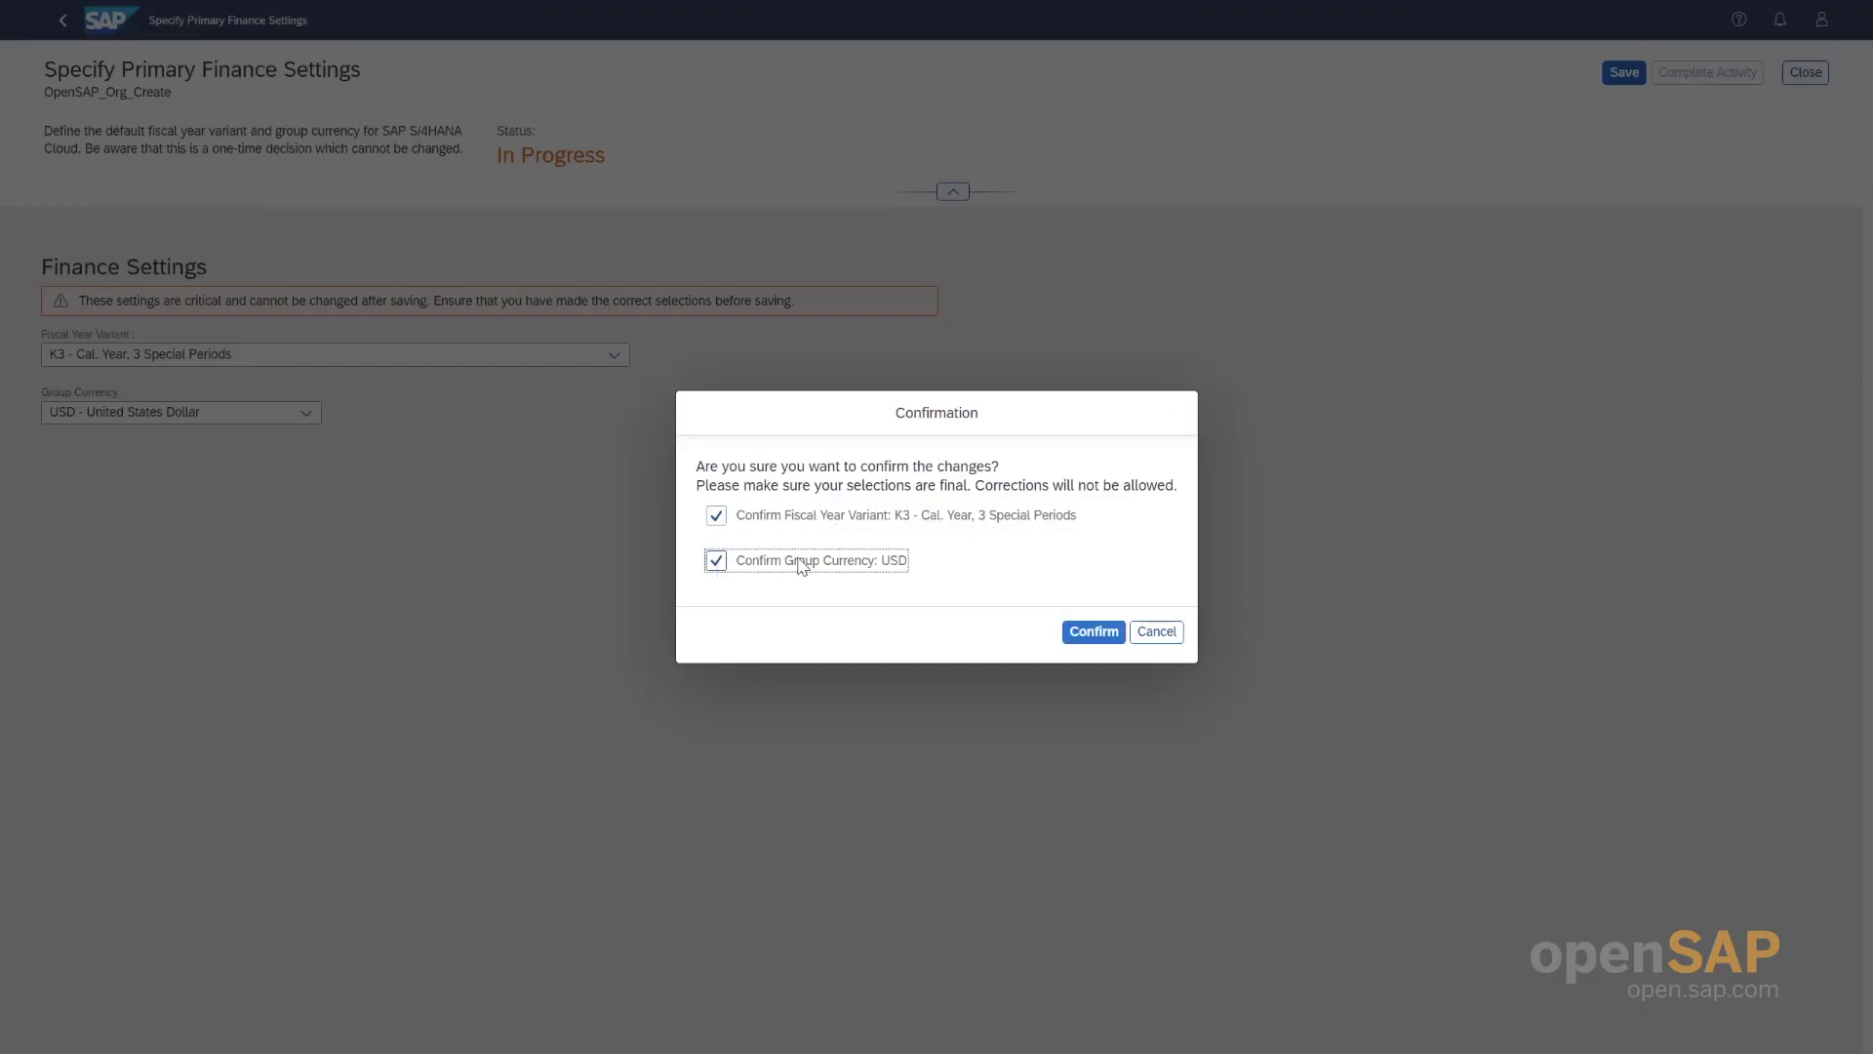
pyautogui.click(1077, 634)
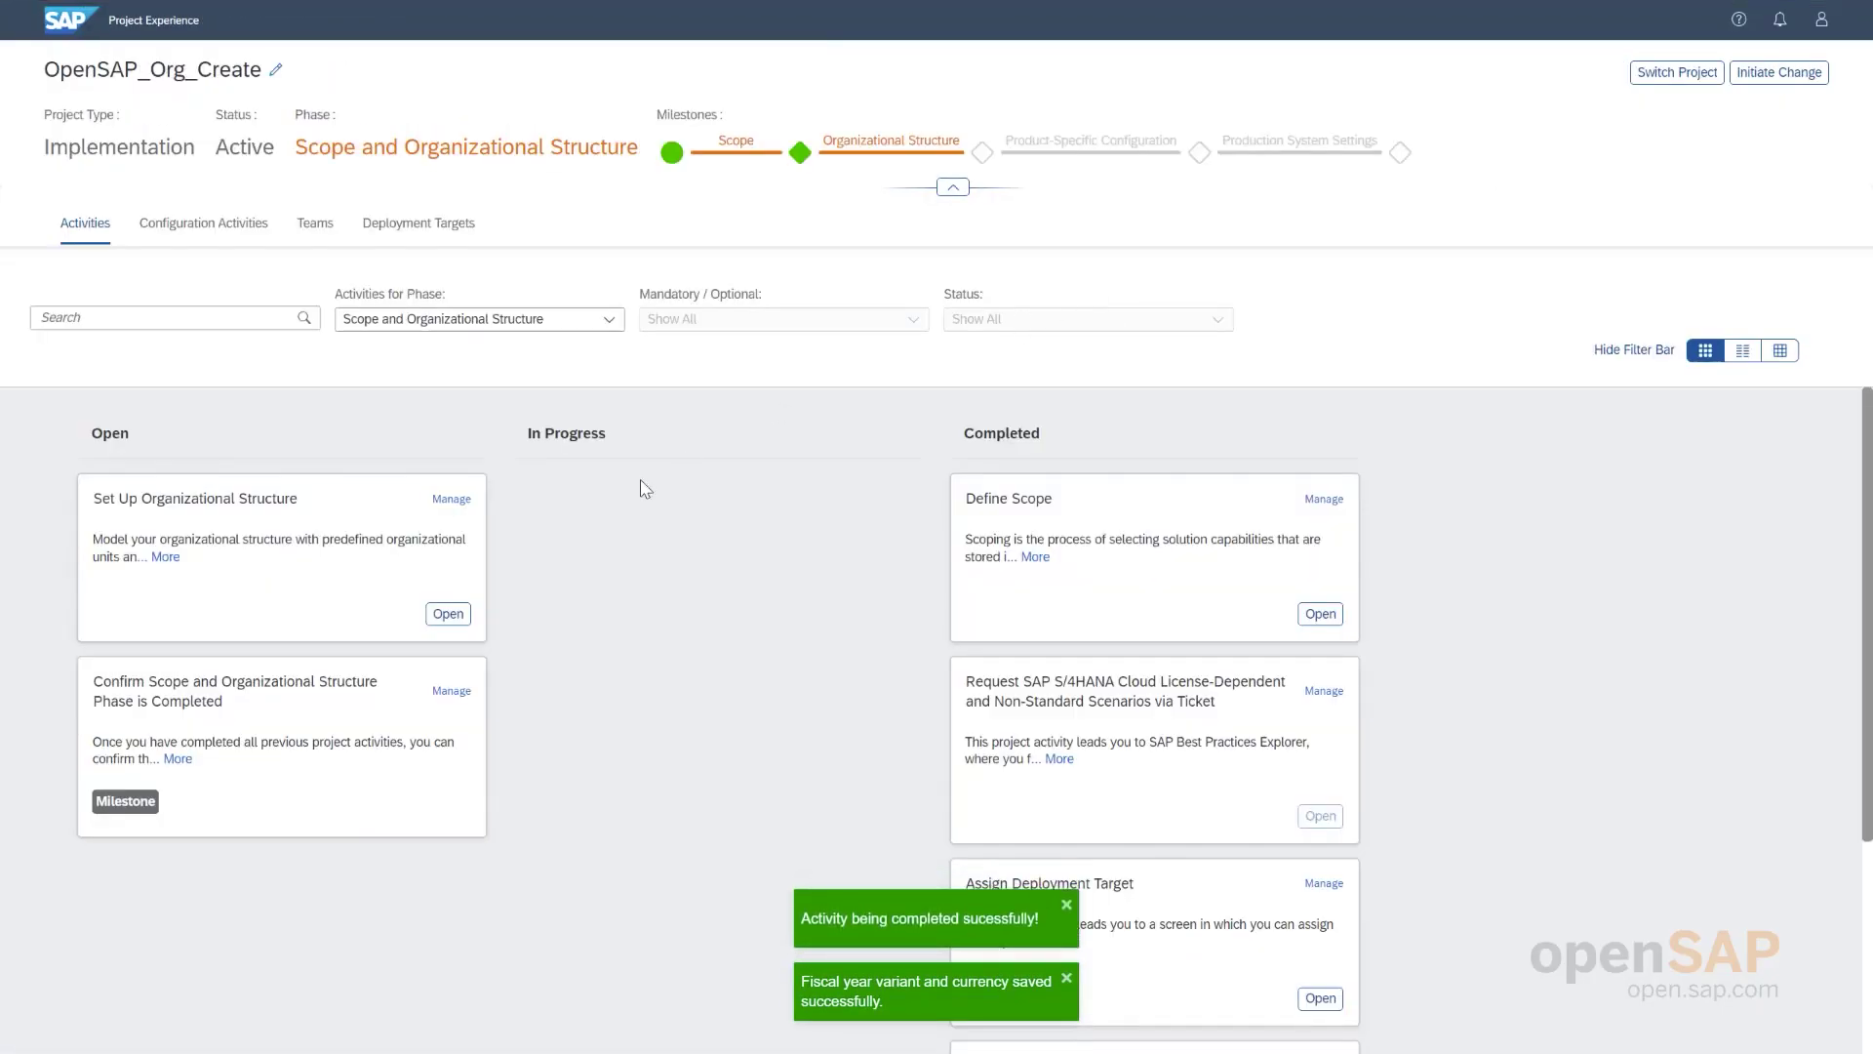
# - Open the Set Up Organizational Structure card, which still has 25 units to create
pyautogui.click(447, 615)
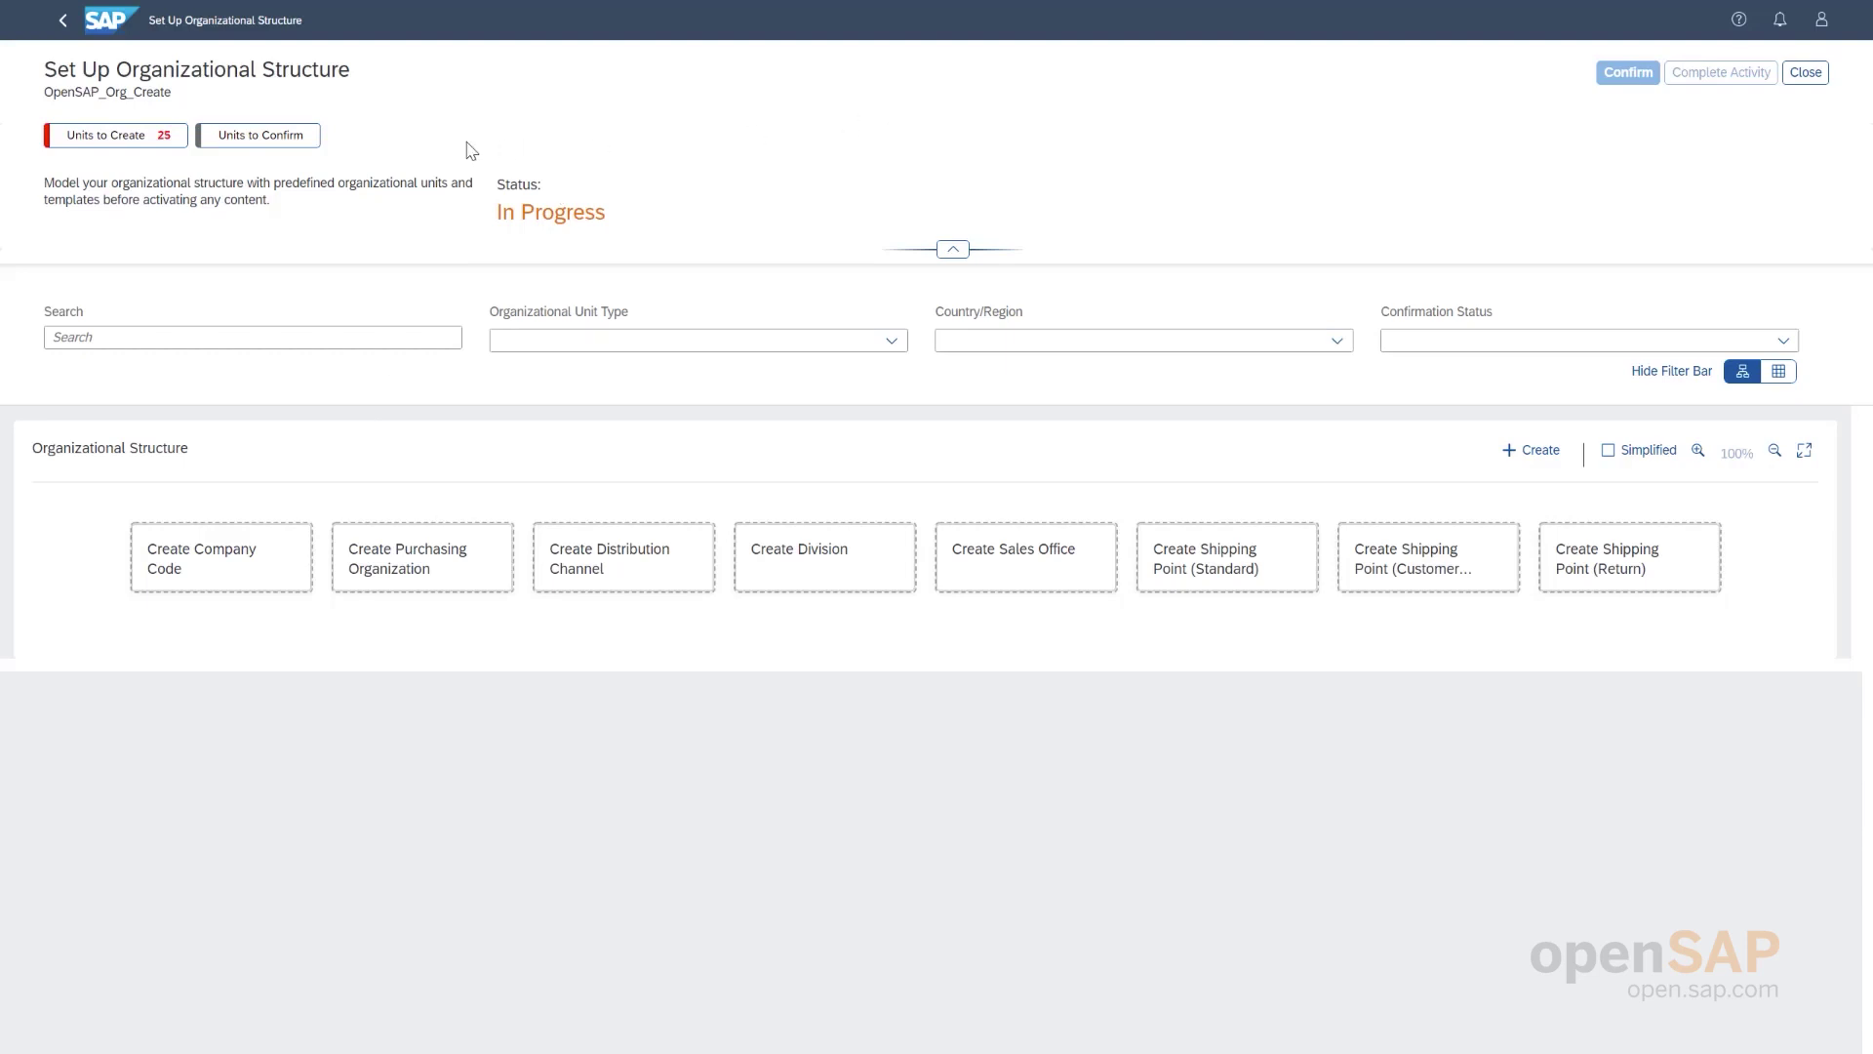
pyautogui.click(130, 141)
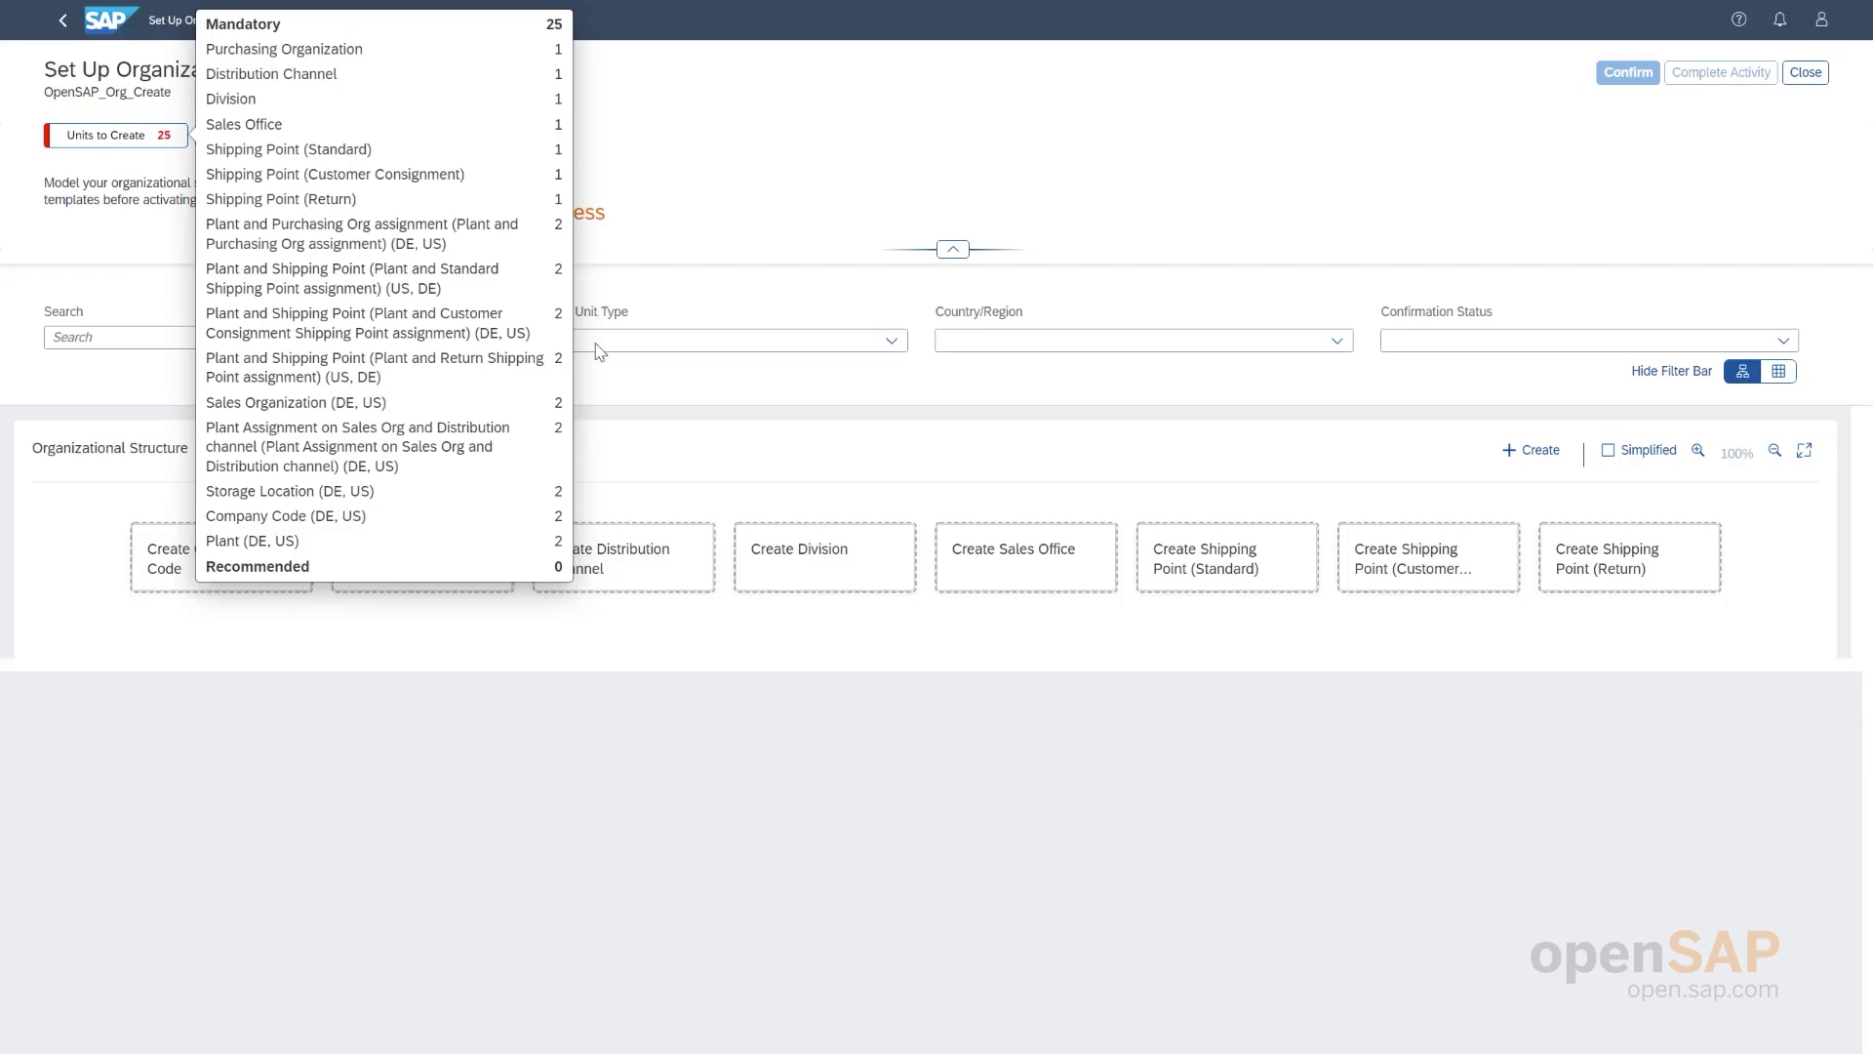
pyautogui.click(738, 198)
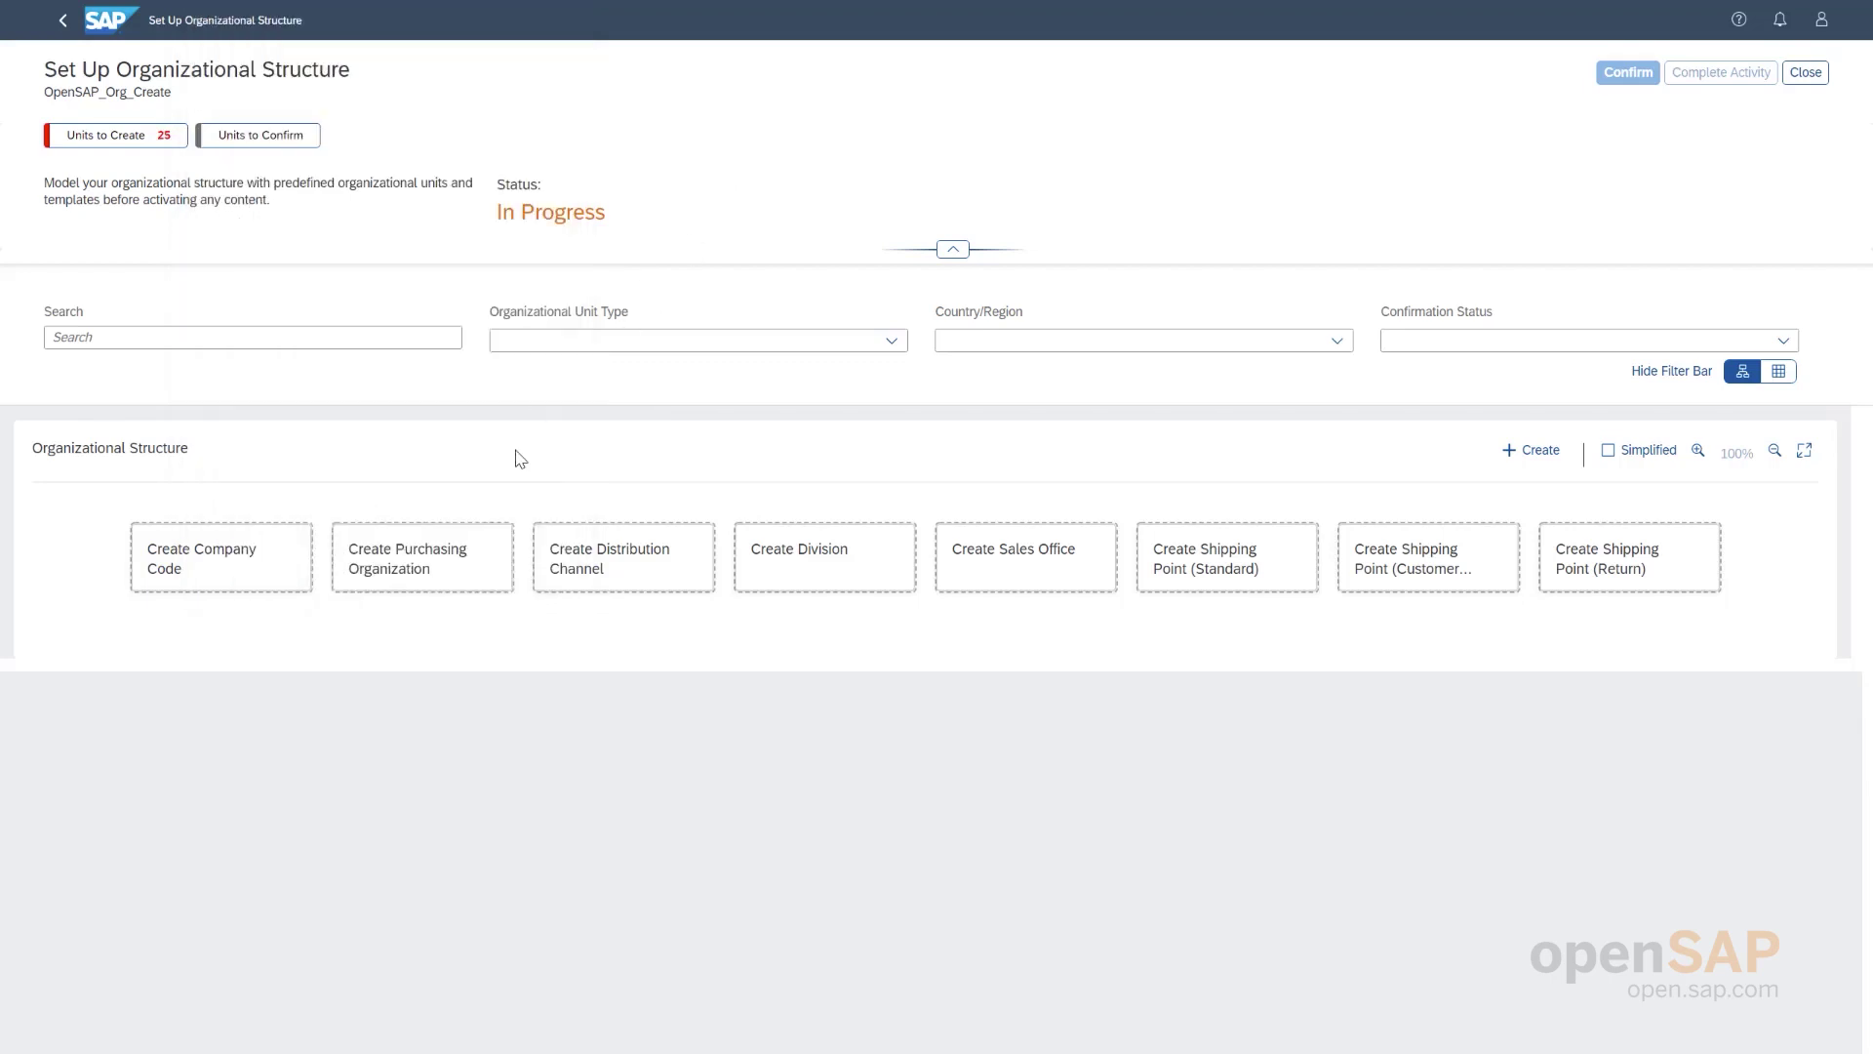
# - Enter company code 1010 'Company code DE' for DE - Germany, marked as default
pyautogui.click(266, 566)
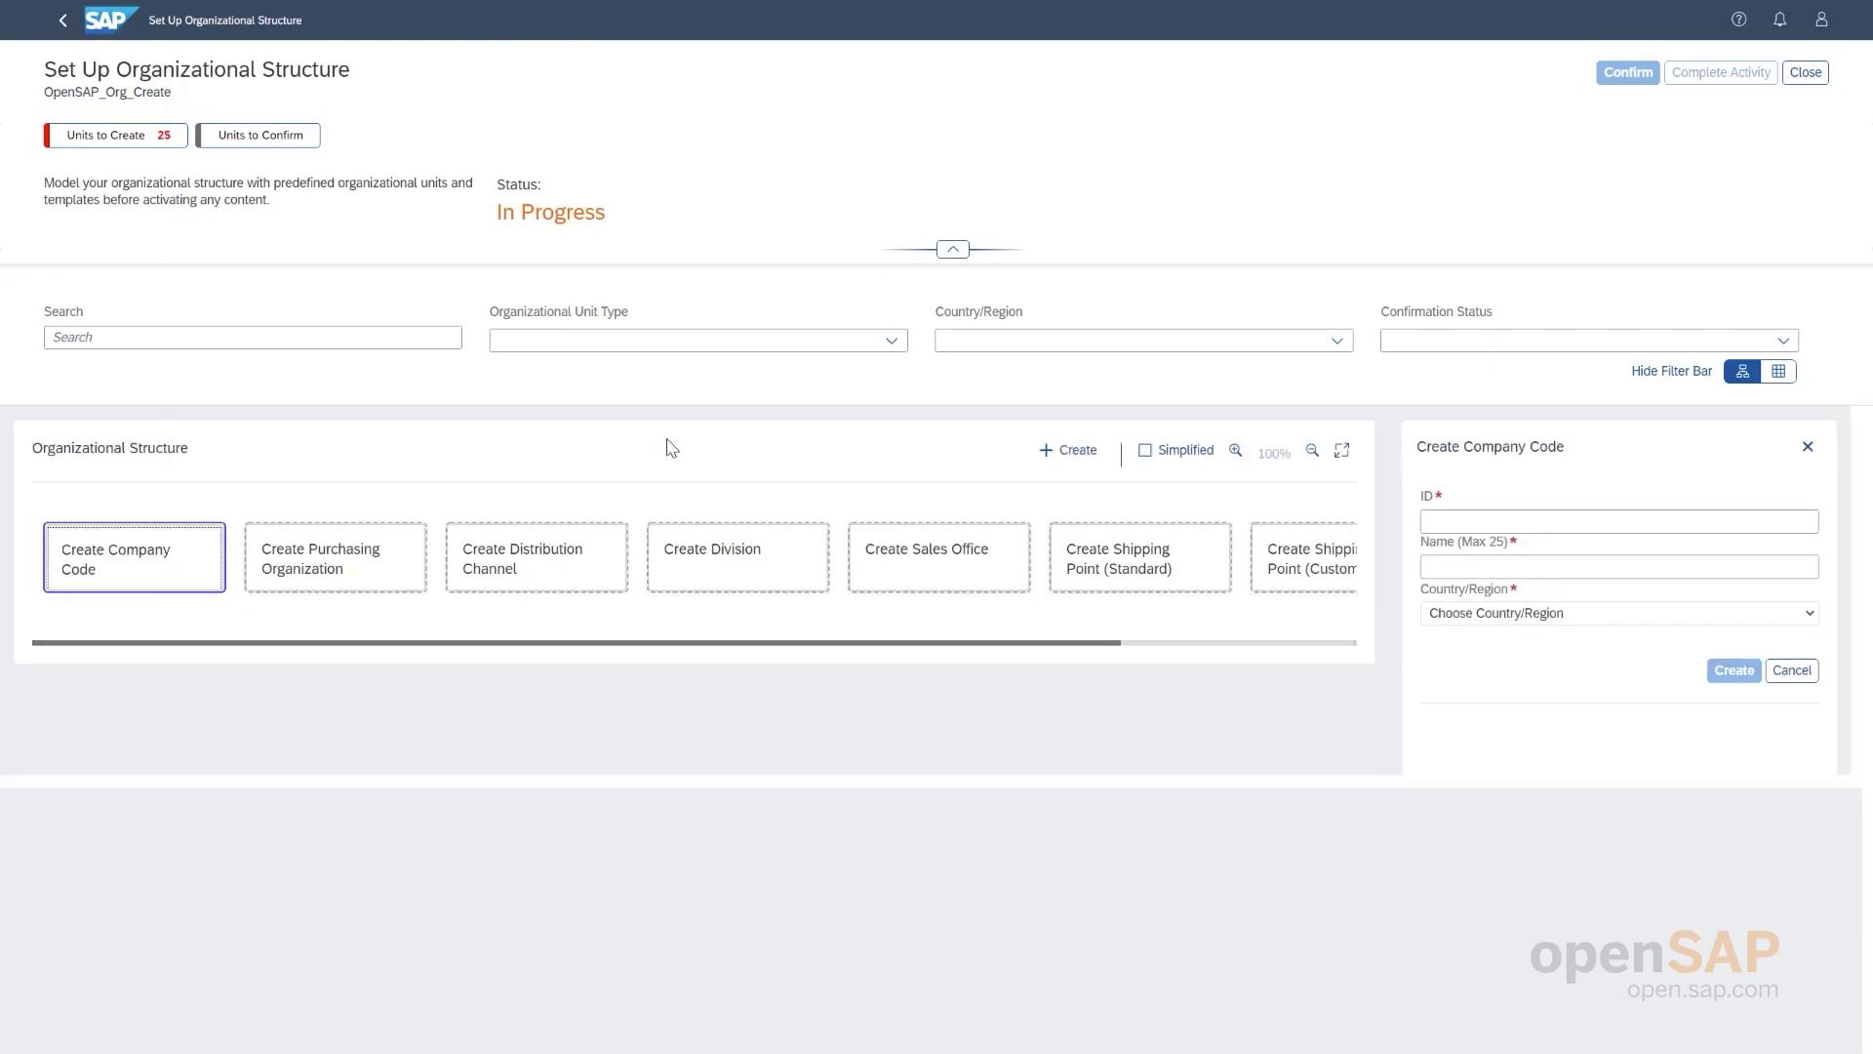
pyautogui.click(1496, 528)
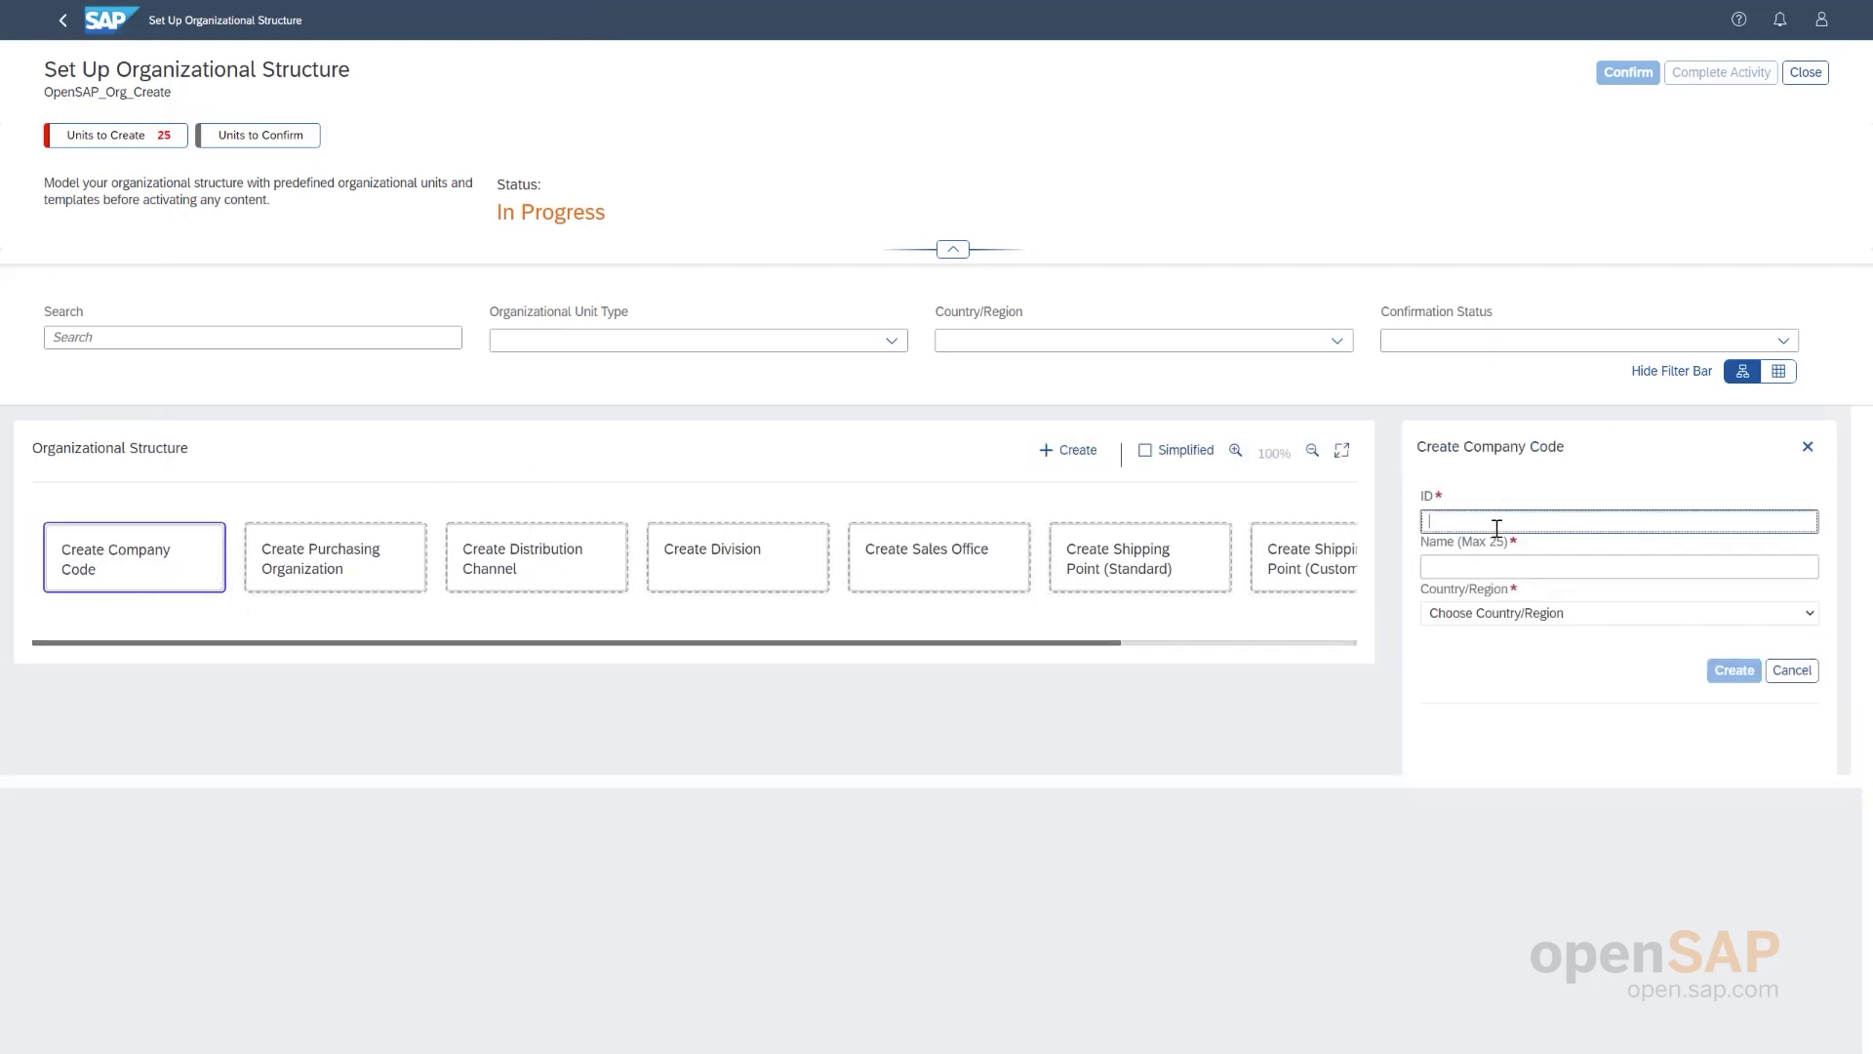
pyautogui.write('1010')
pyautogui.click(1487, 570)
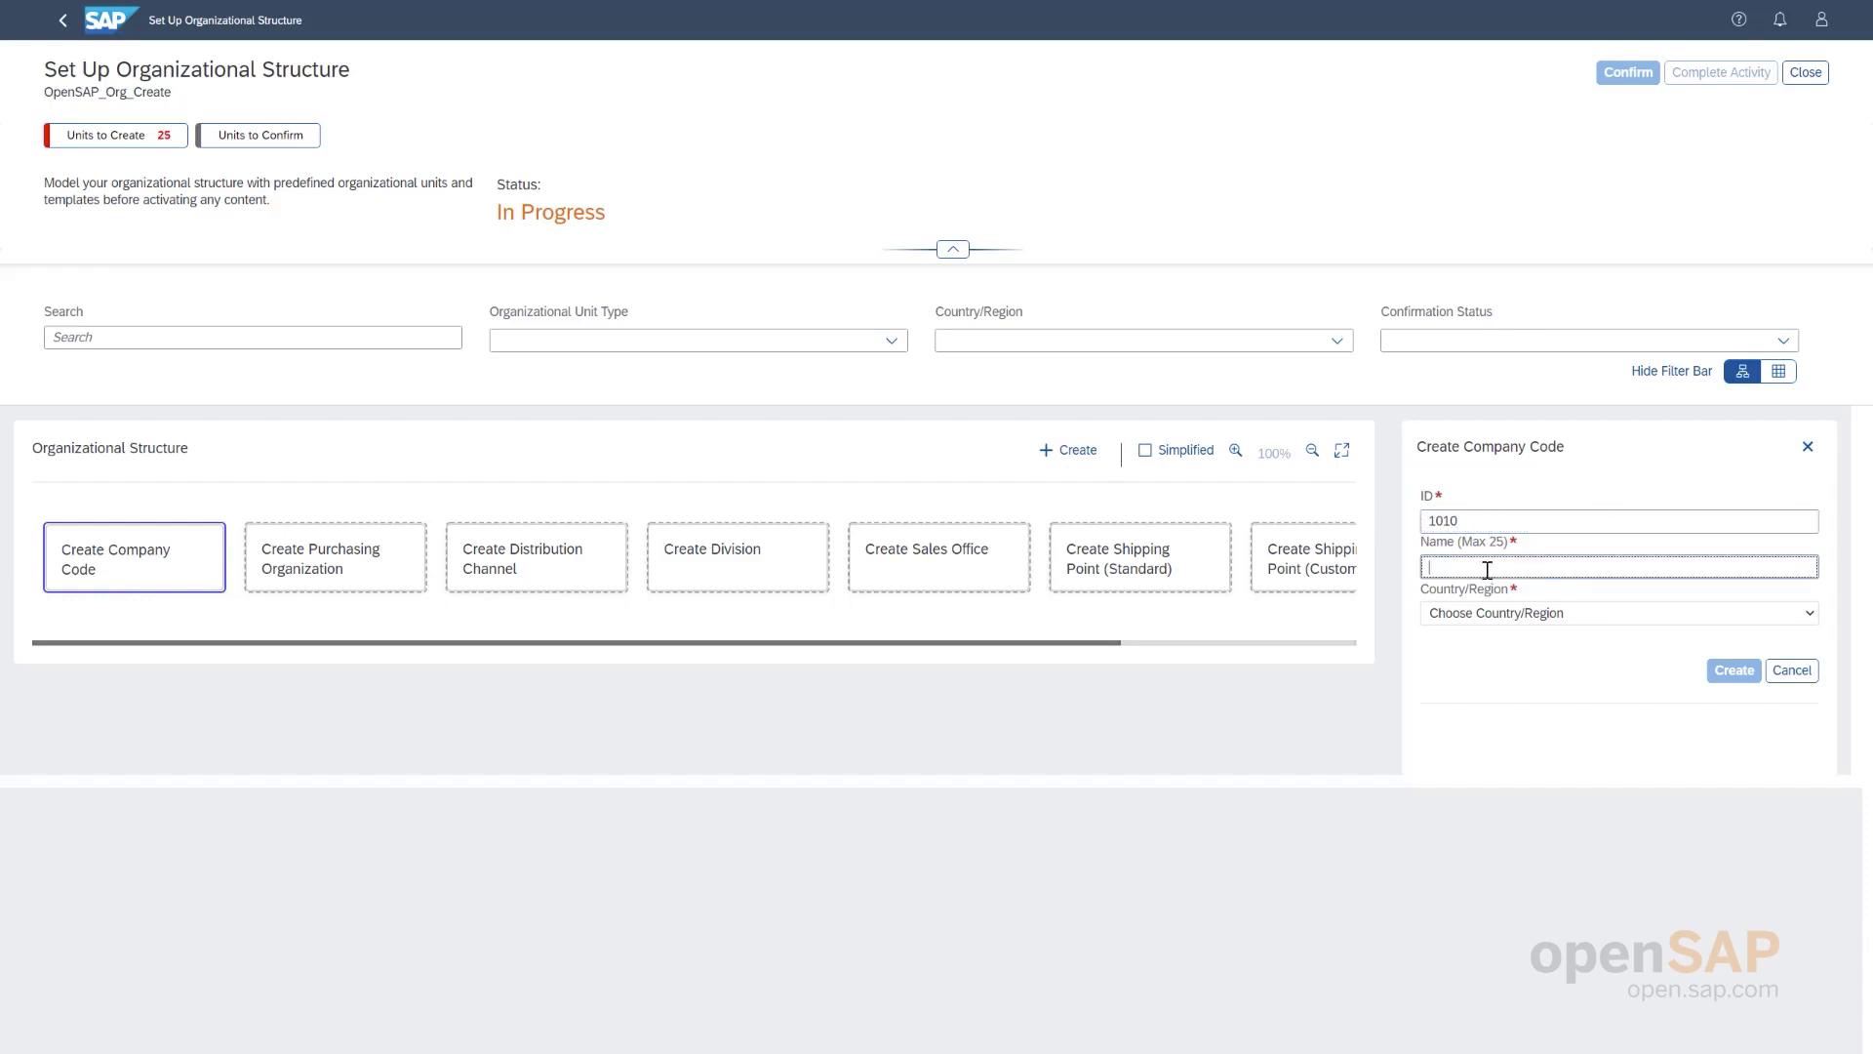
pyautogui.write('Company Code DE')
pyautogui.click(1605, 614)
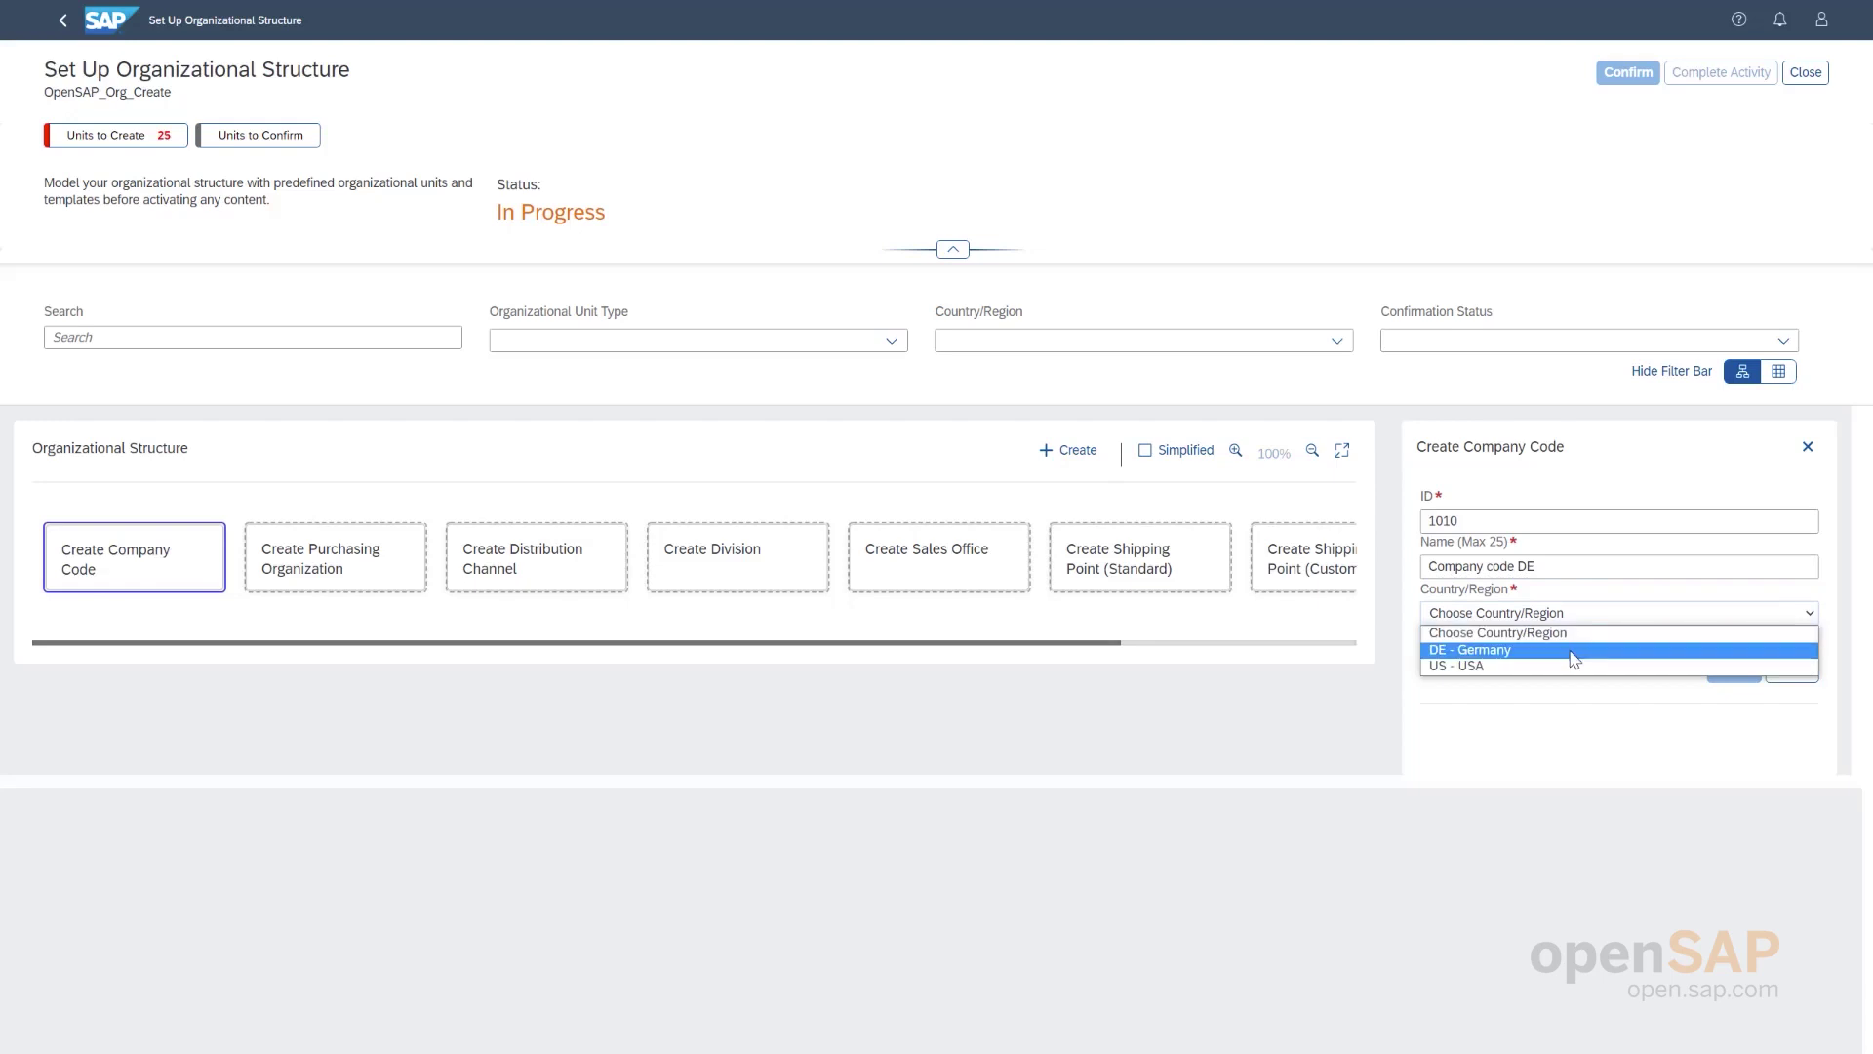
pyautogui.click(1573, 660)
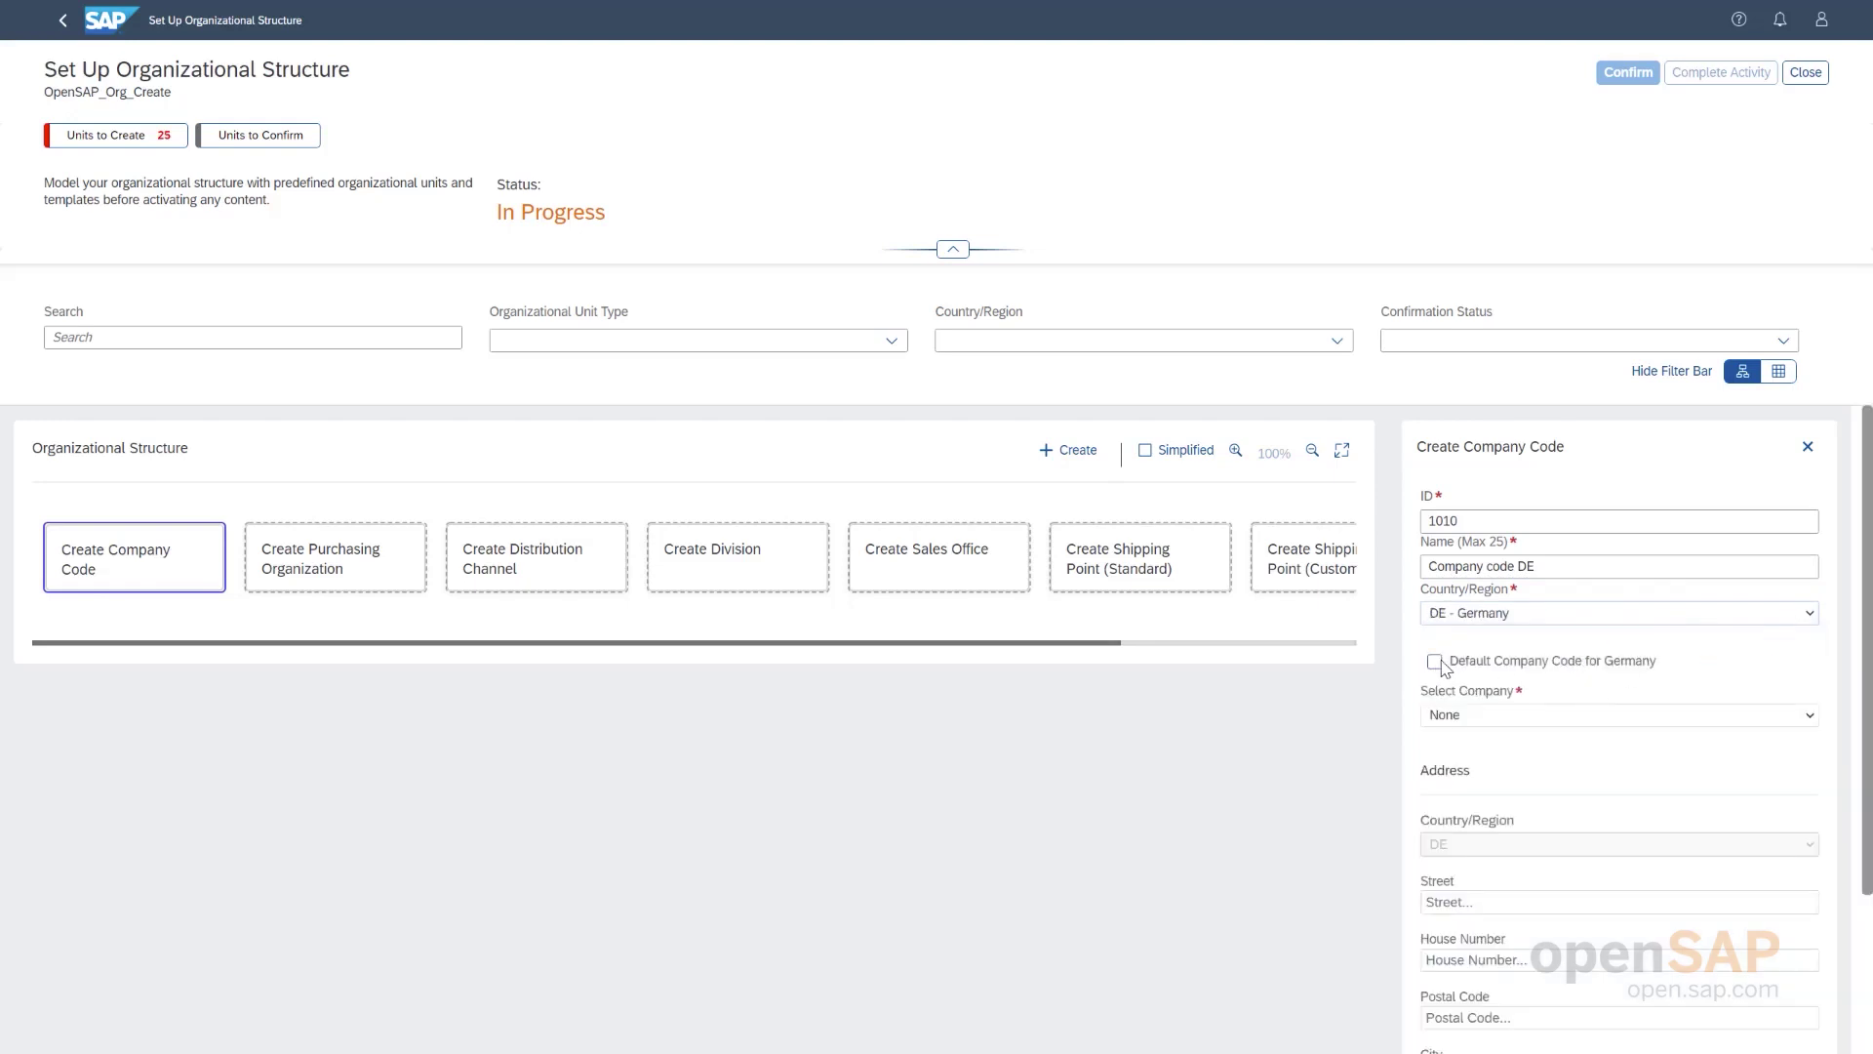
pyautogui.click(1440, 663)
# - Attach new company 1010 'DE company' and create the company code
pyautogui.click(1518, 715)
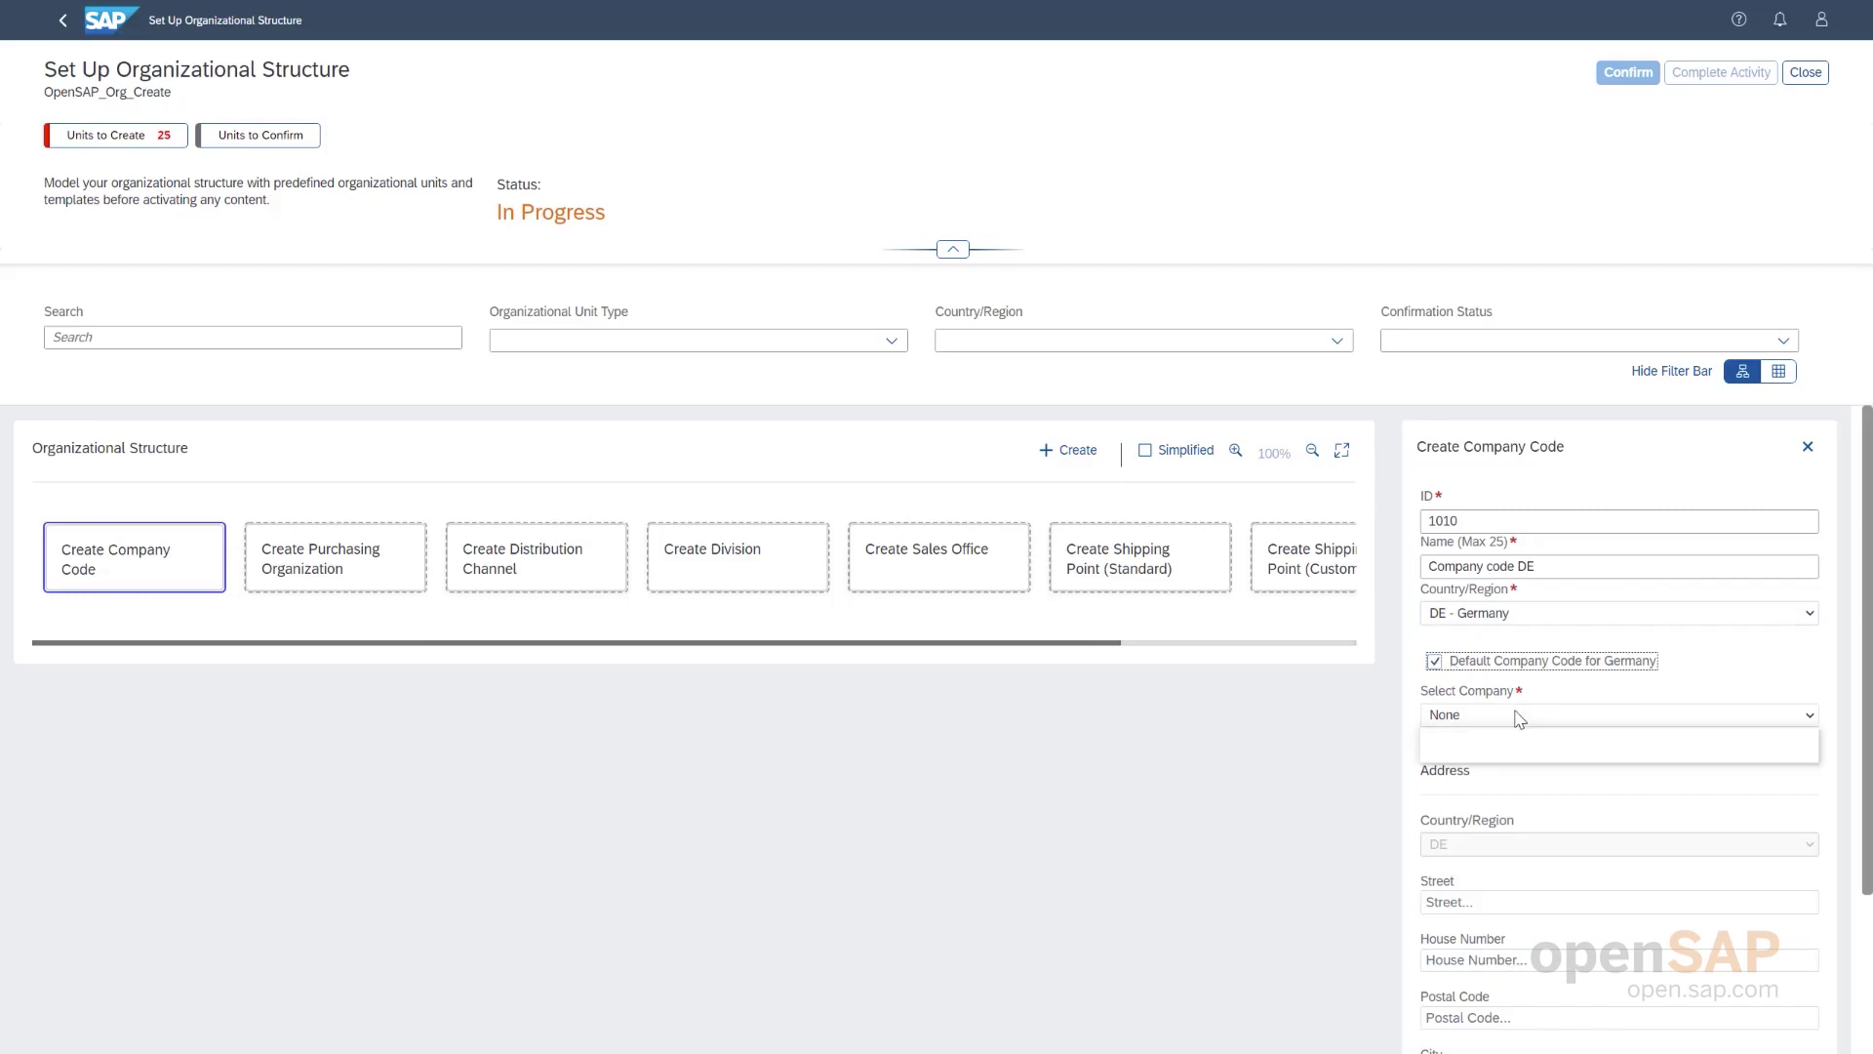
pyautogui.click(1518, 753)
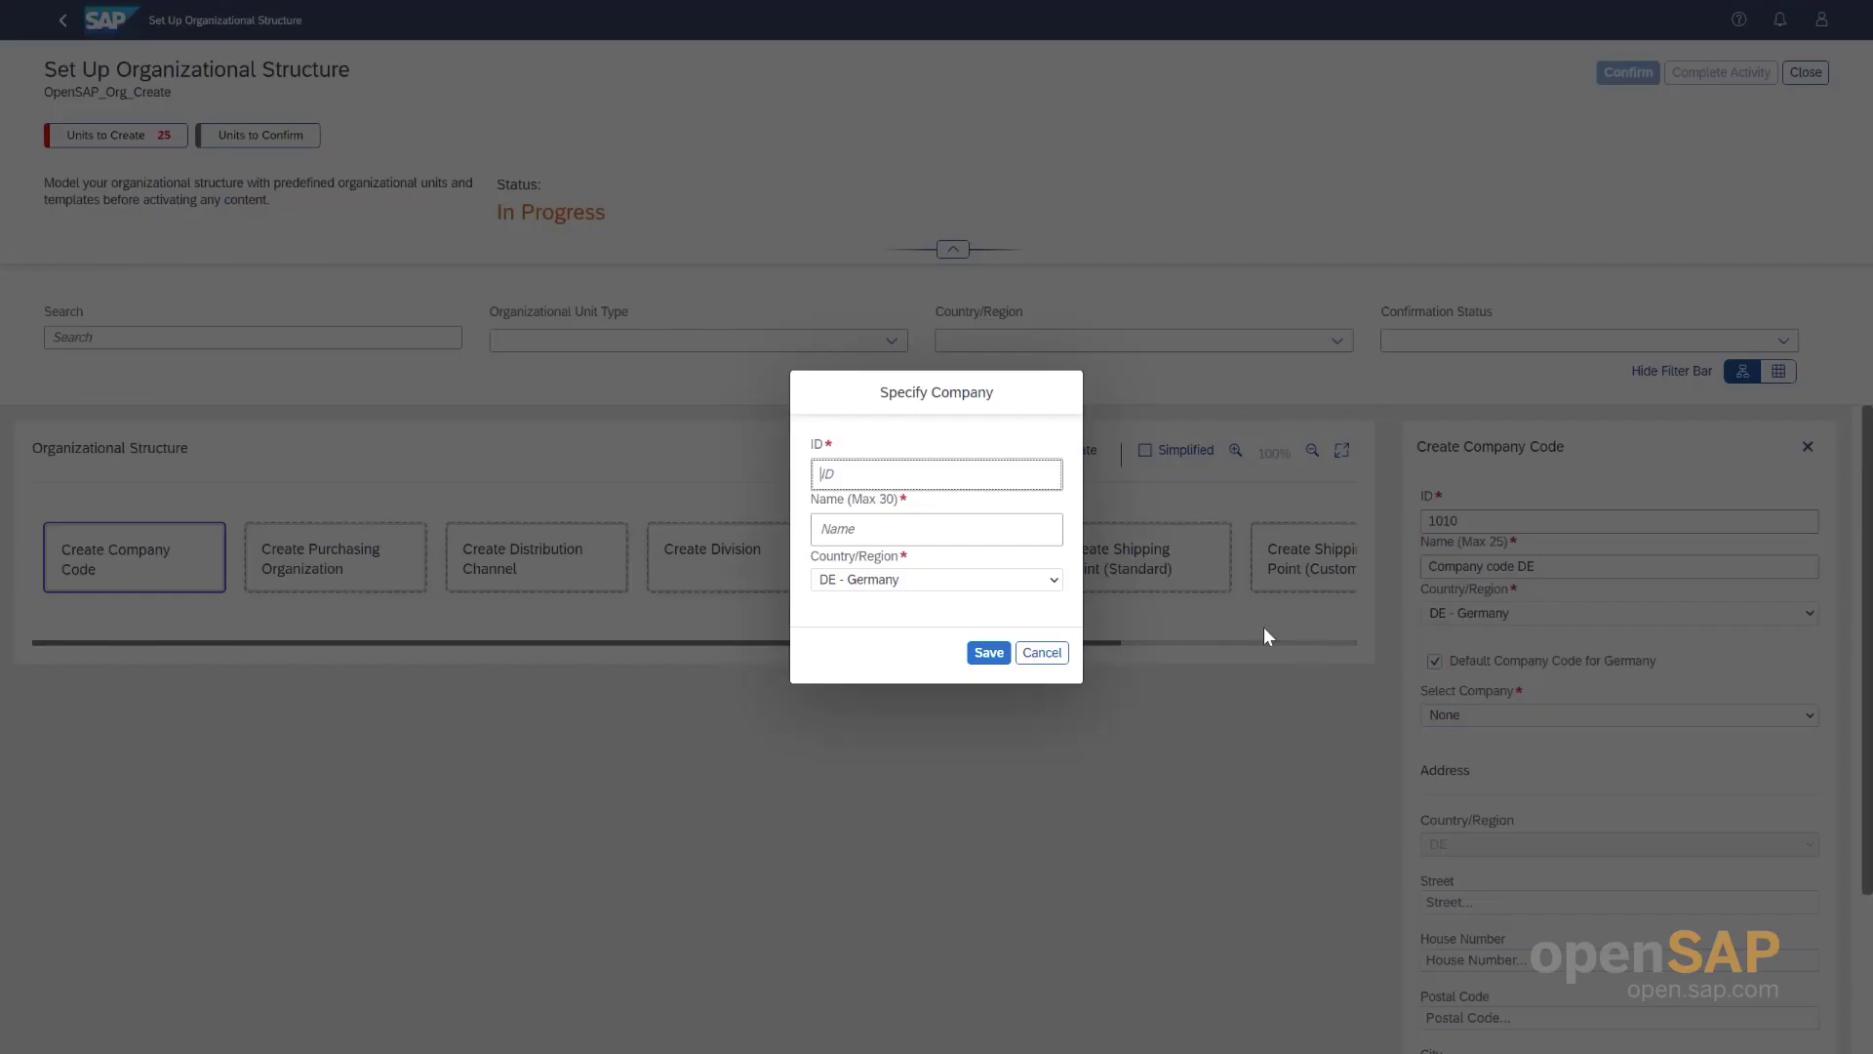
pyautogui.write('1010')
pyautogui.click(920, 535)
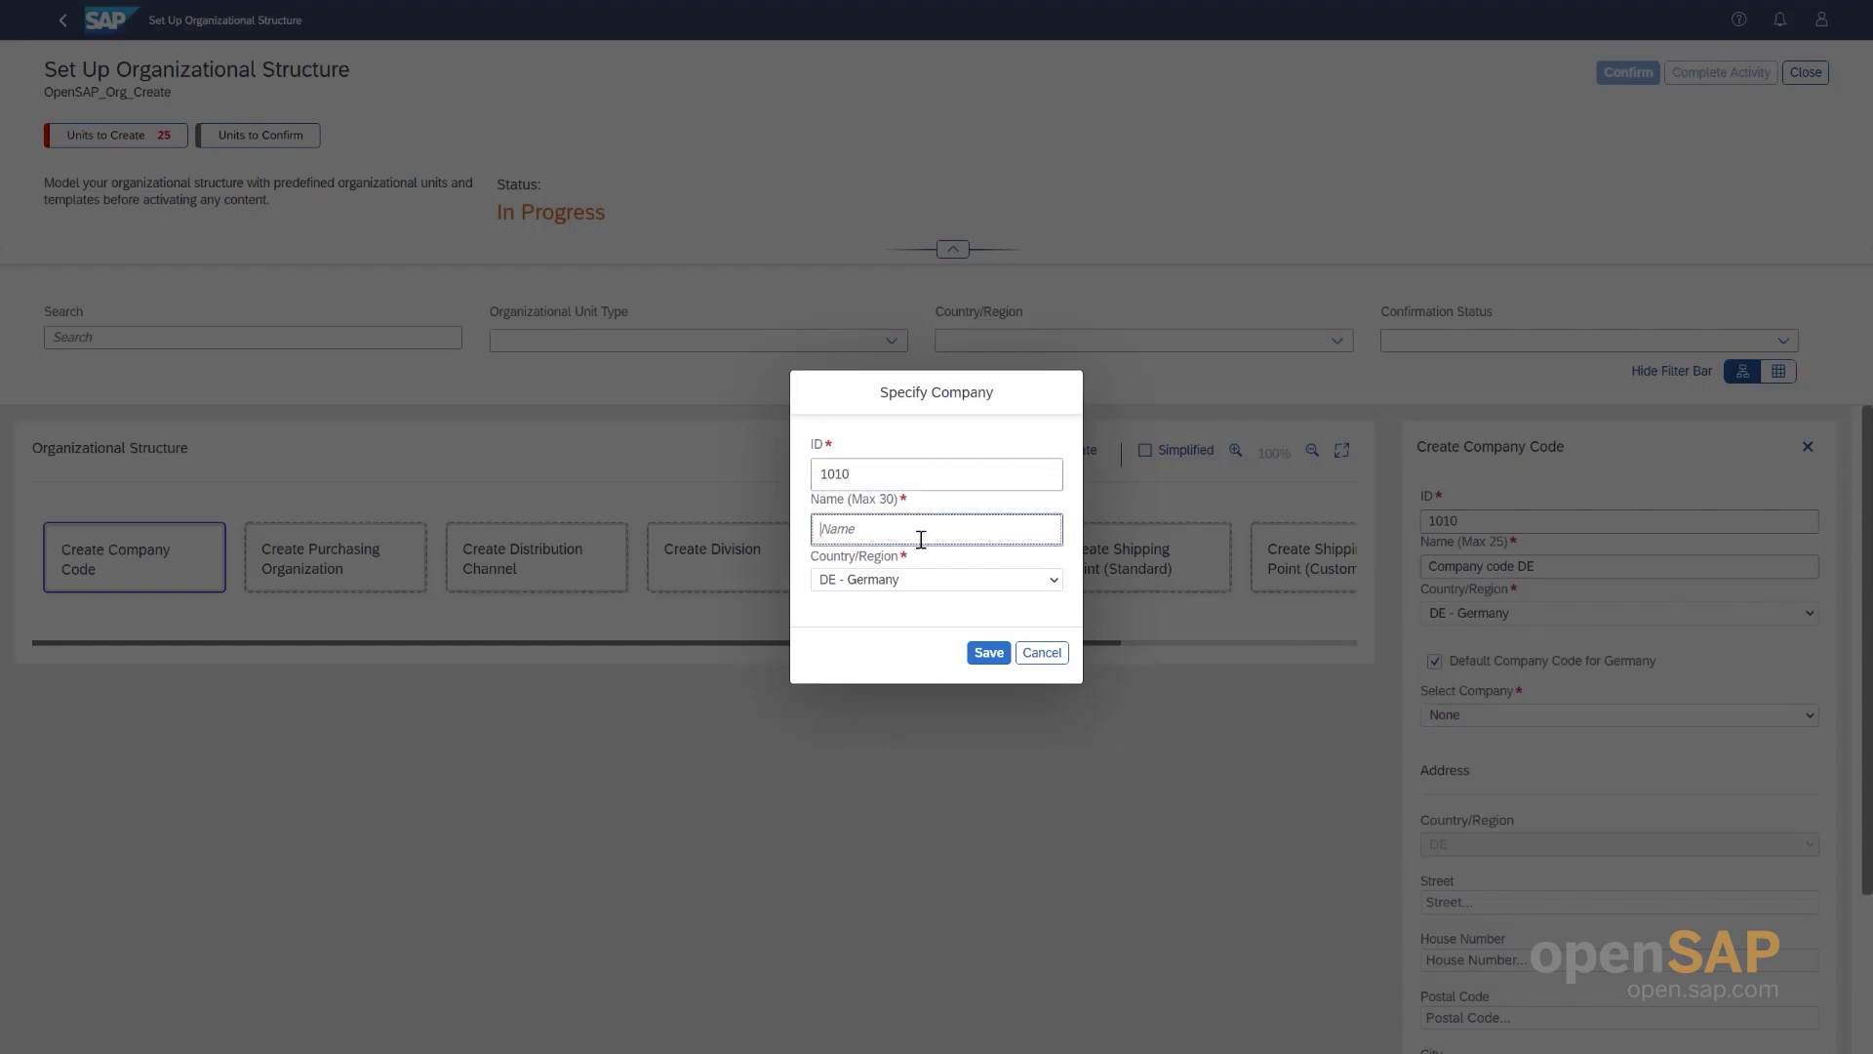
pyautogui.write('DE company')
pyautogui.click(989, 654)
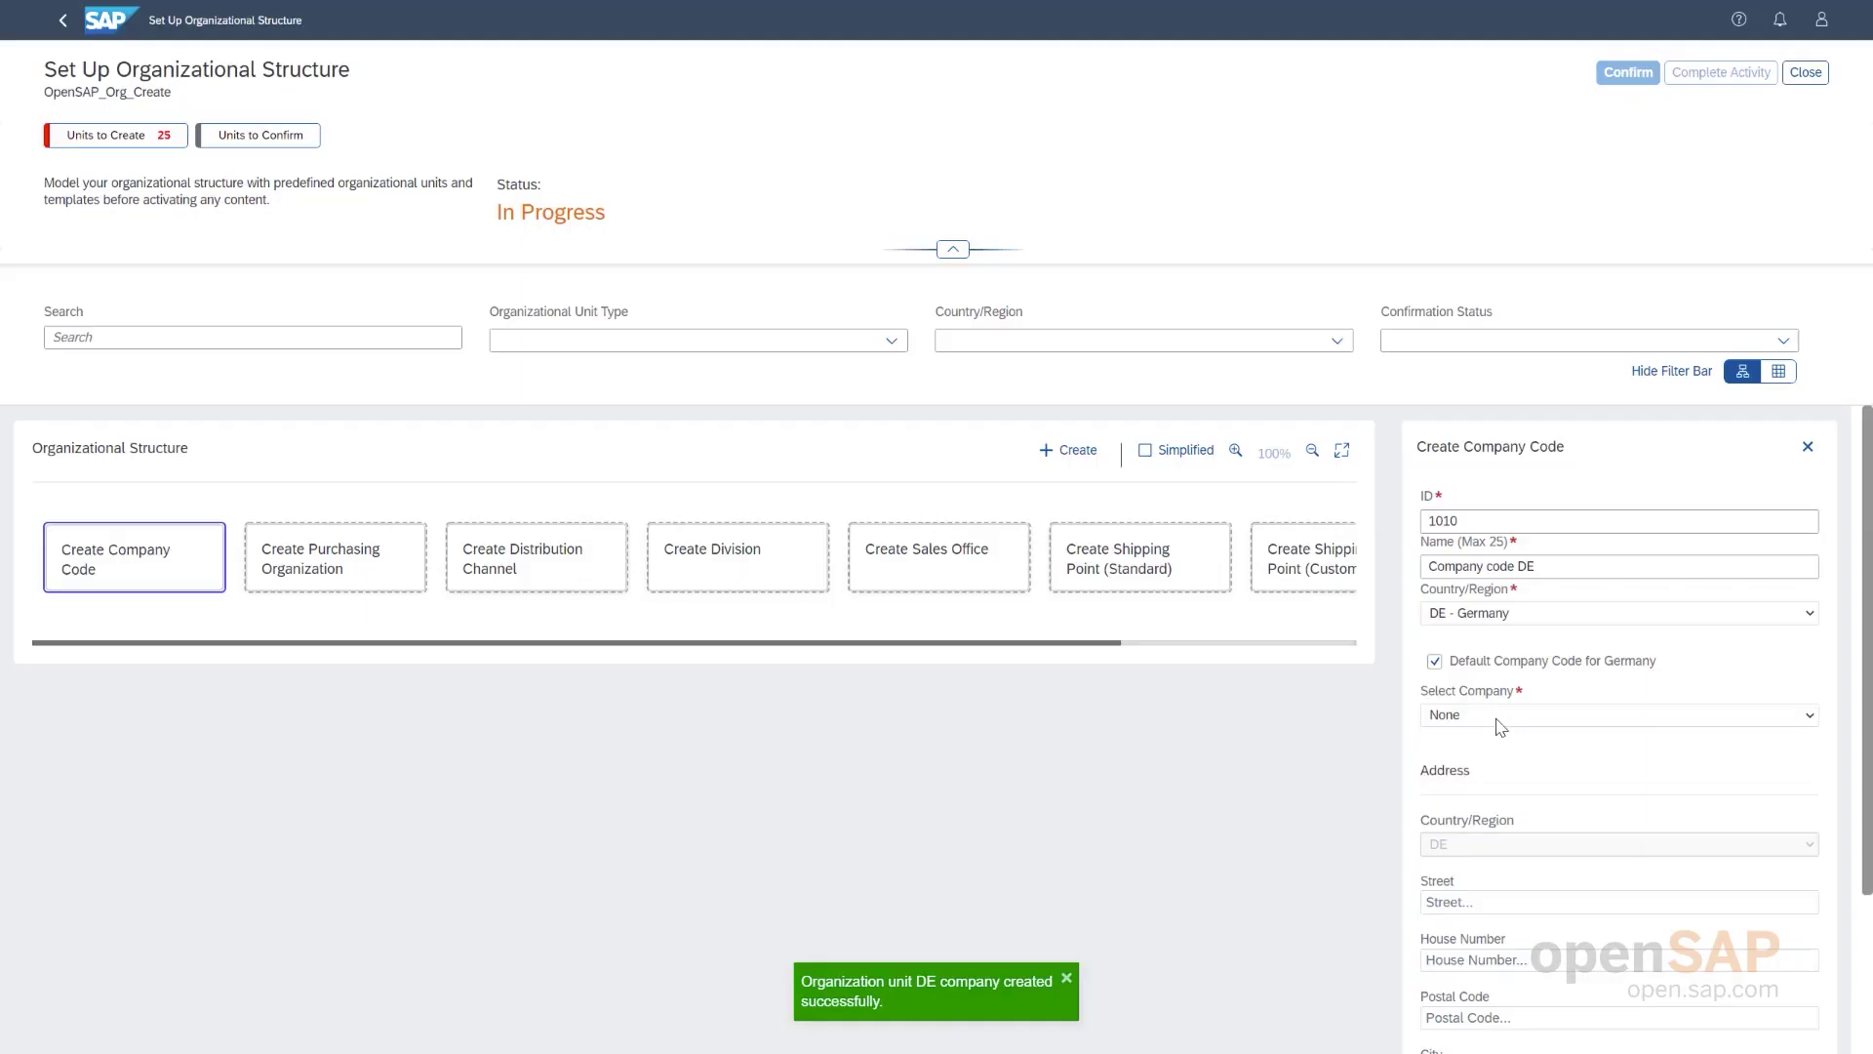
pyautogui.click(1496, 719)
pyautogui.scroll(-5, 1500, 762)
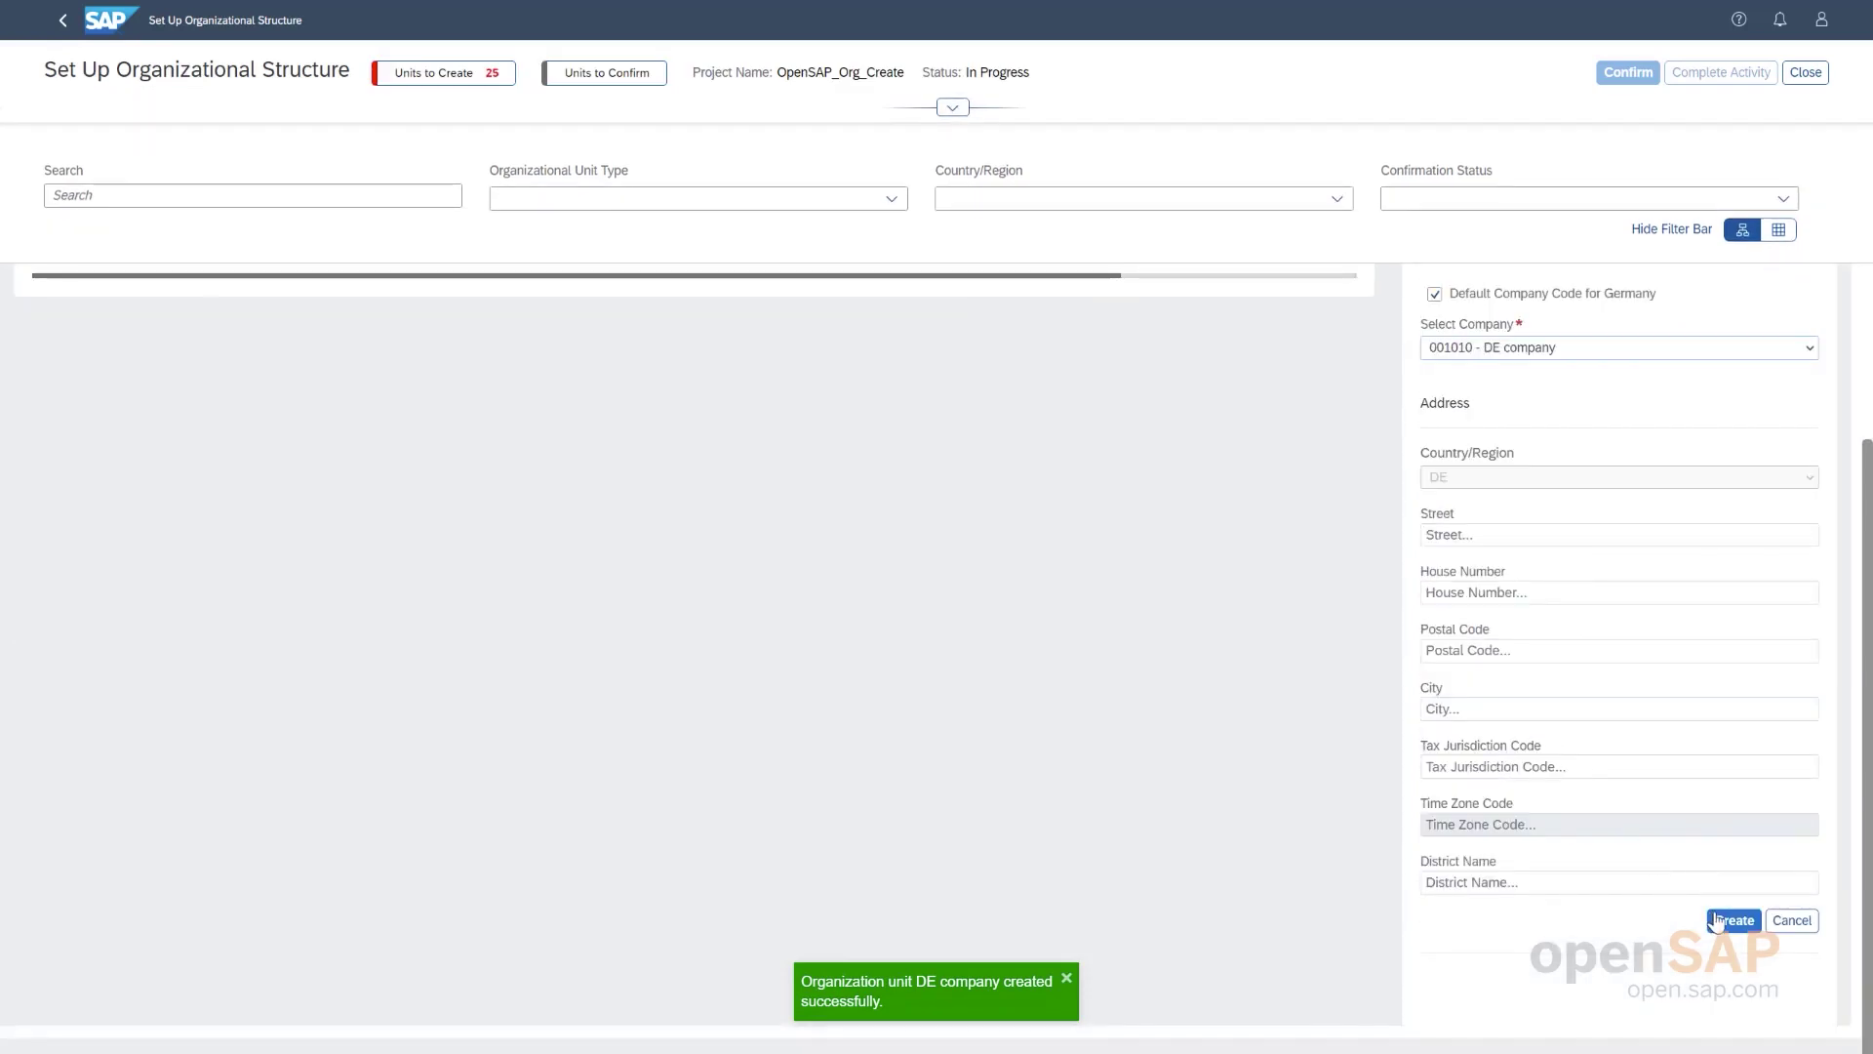
pyautogui.click(1717, 920)
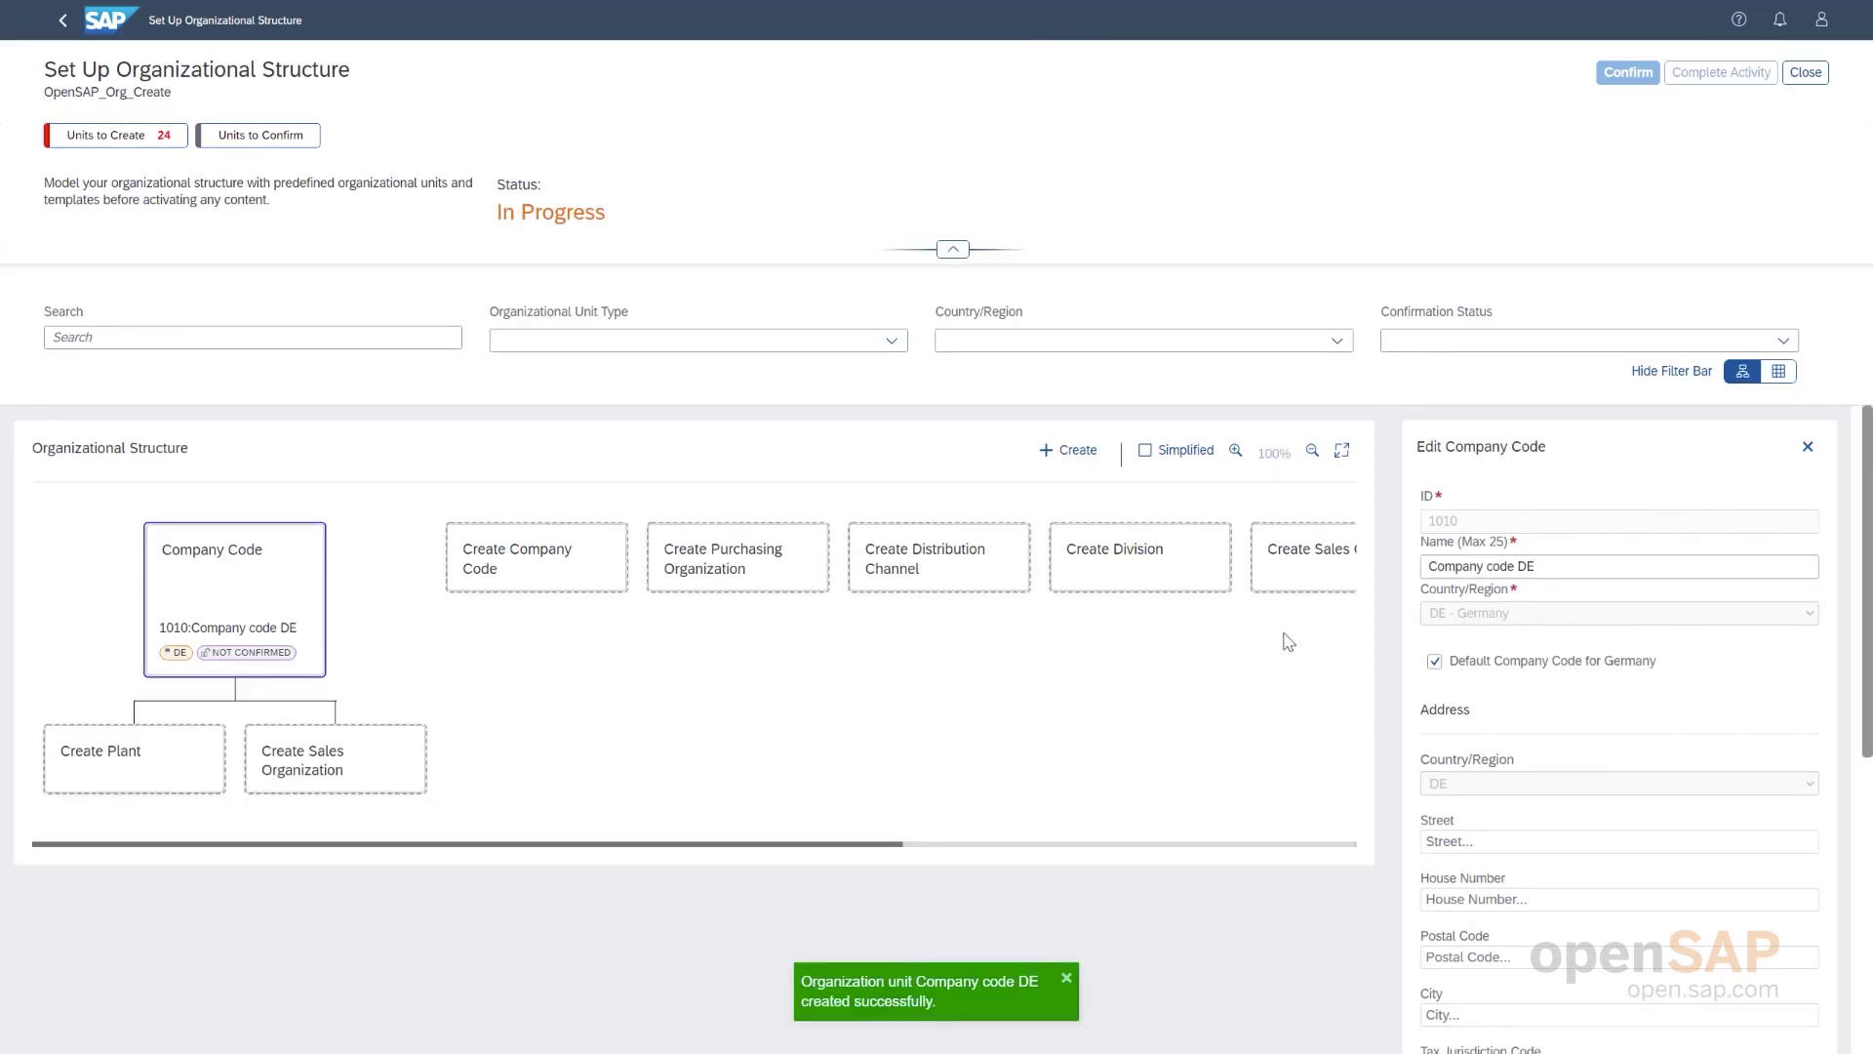
pyautogui.click(1806, 449)
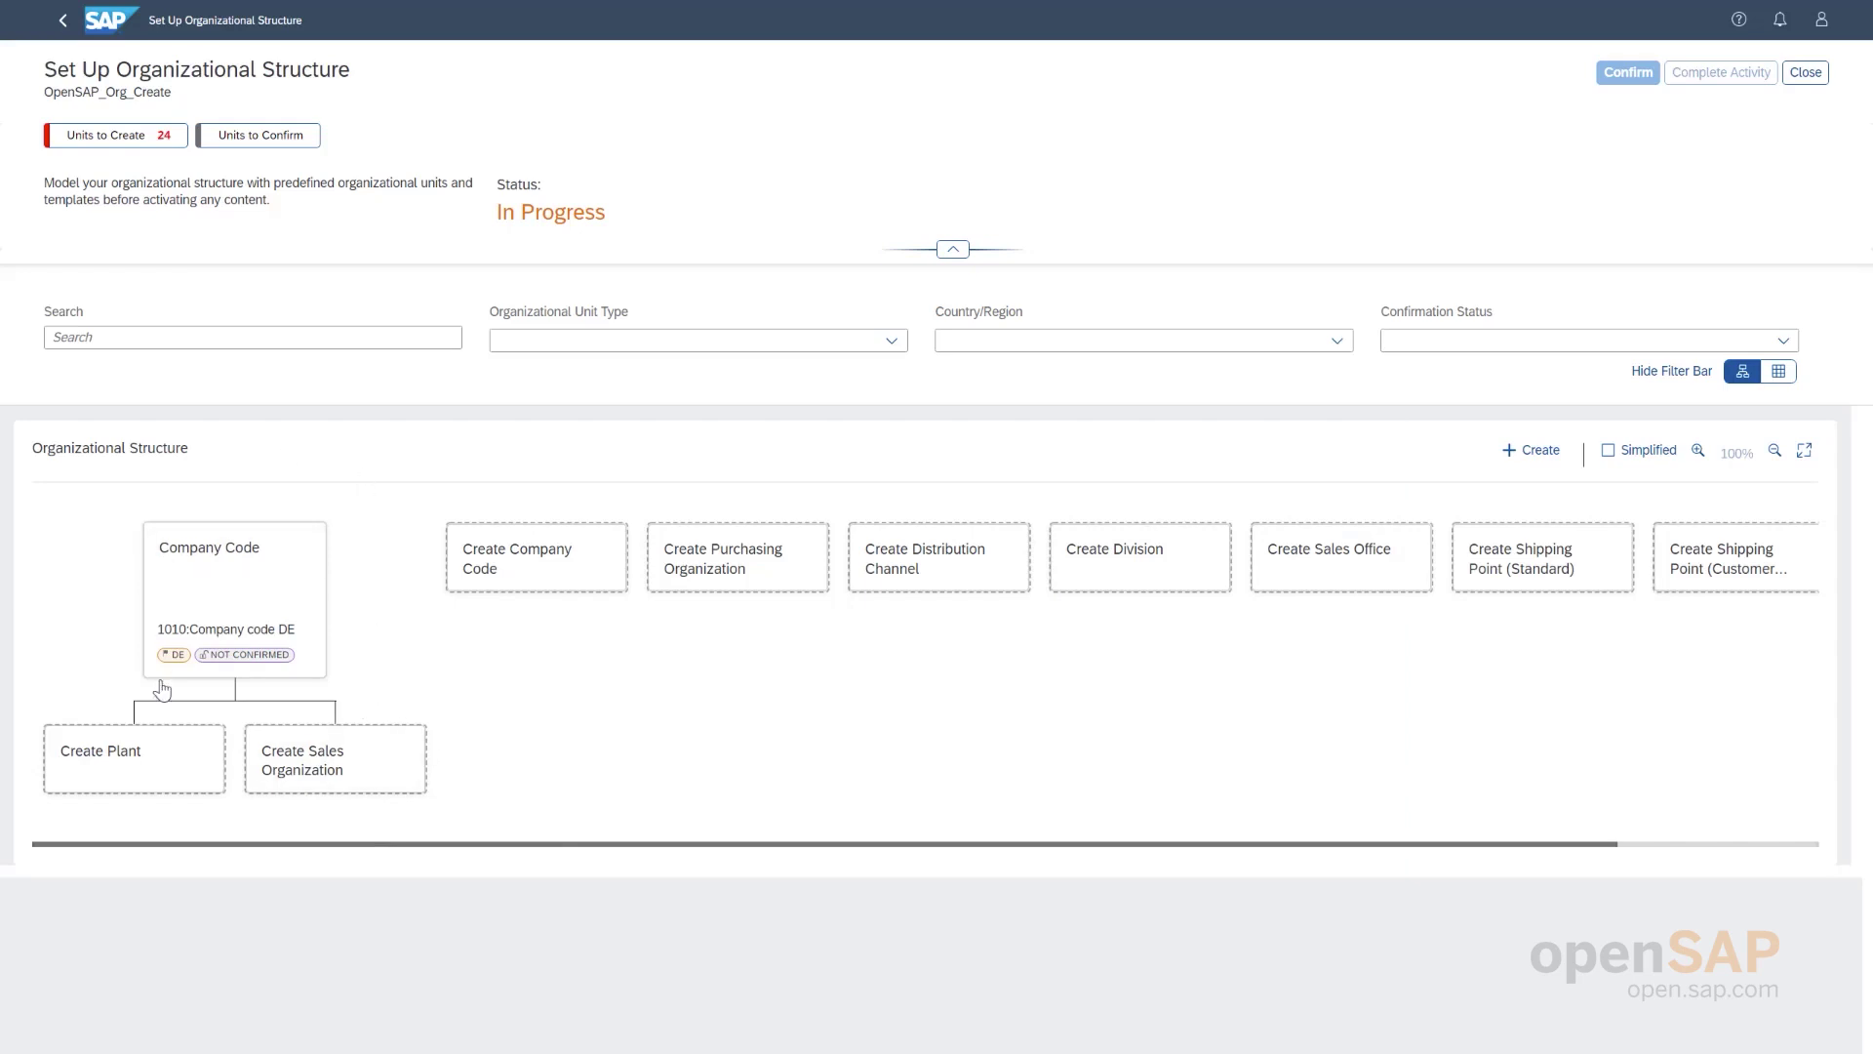
# - Enter plant ID 1010 and name Plant Berlin under company code 1010
pyautogui.click(151, 760)
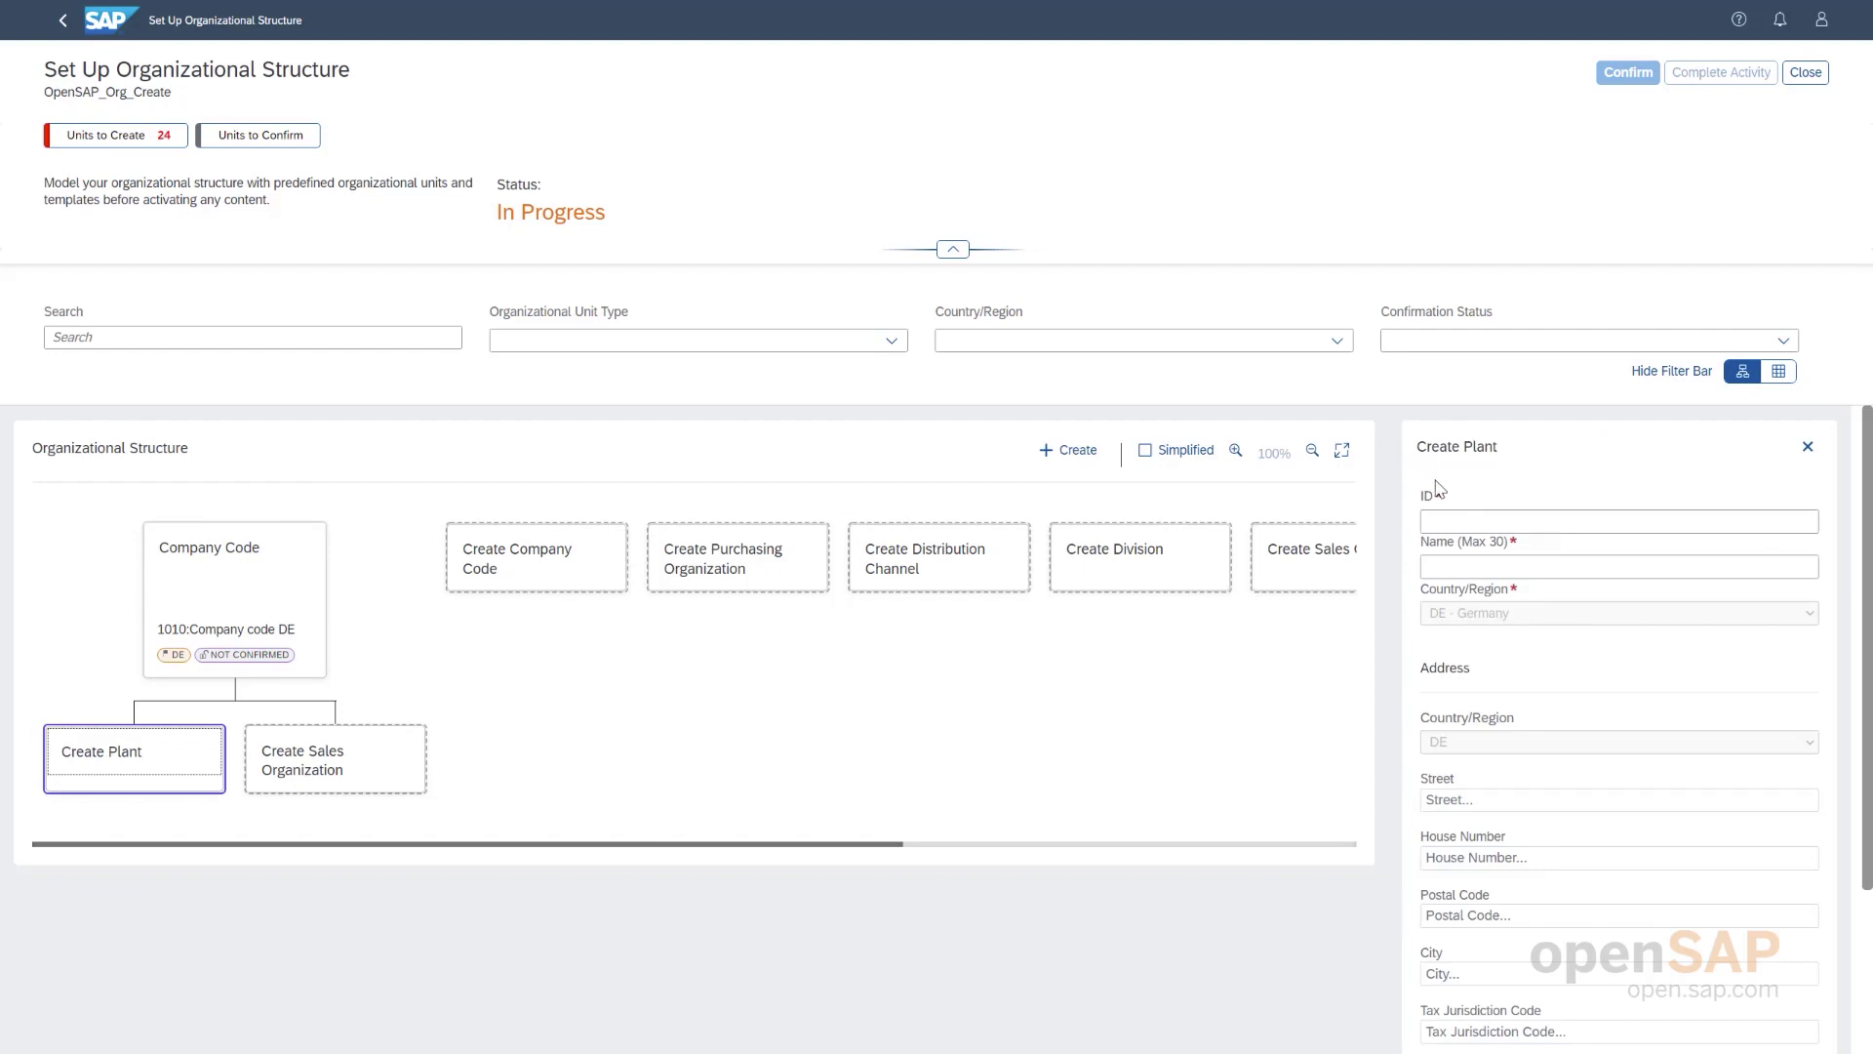
pyautogui.click(1465, 524)
pyautogui.click(1467, 528)
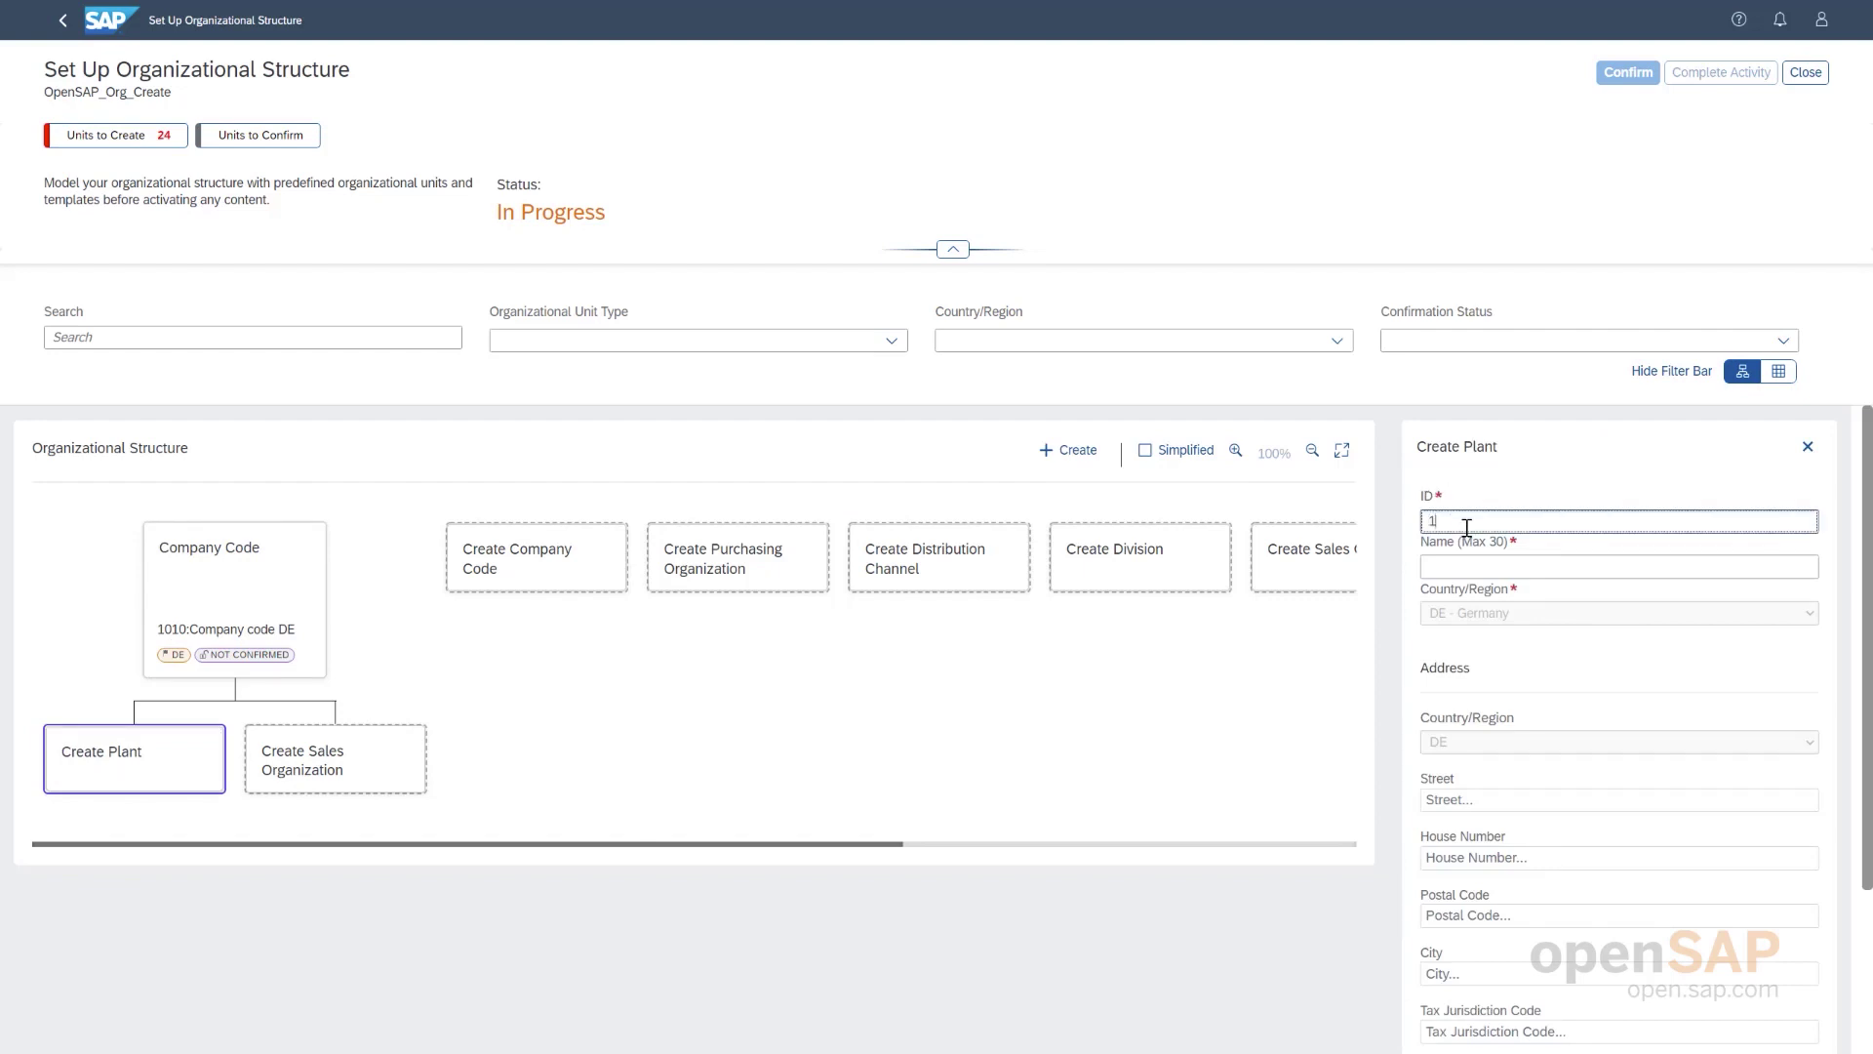
pyautogui.click(1460, 572)
pyautogui.click(1457, 567)
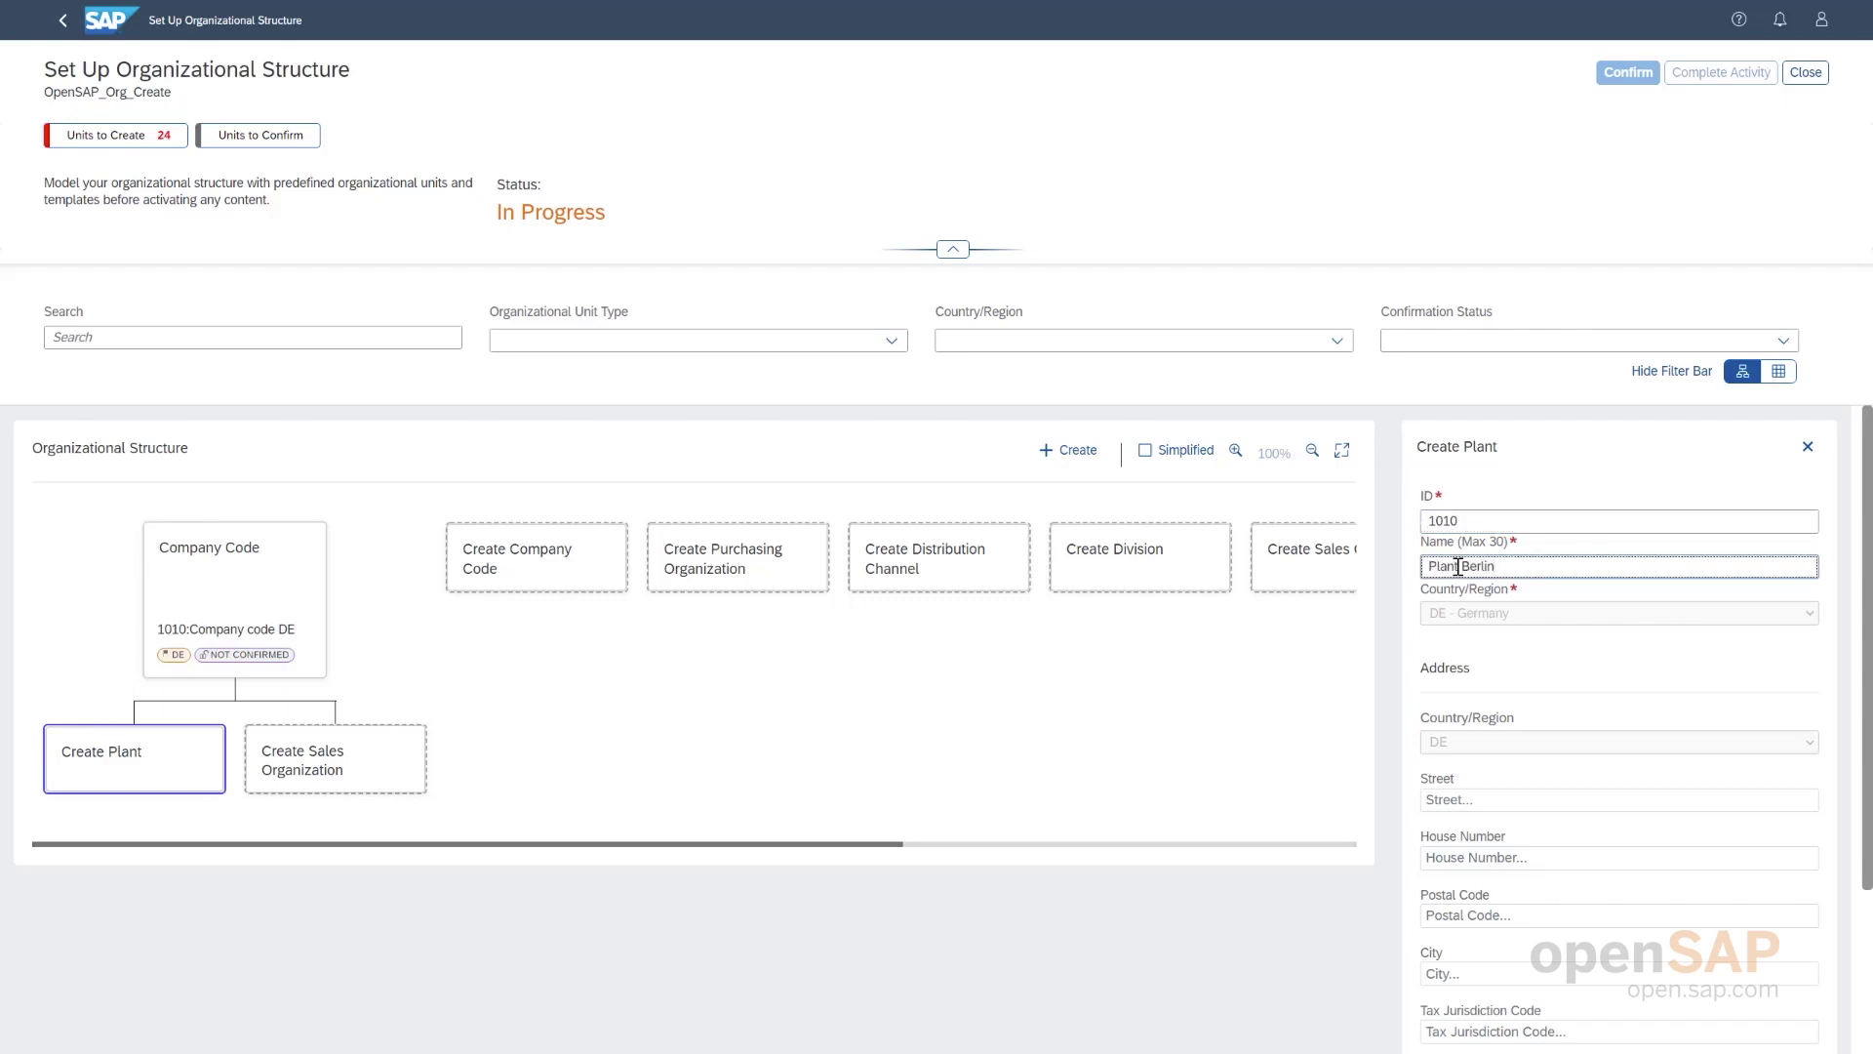
# - Fill Plant Berlin's German address from a saved suggestion and create the plant
pyautogui.scroll(-3, 1569, 739)
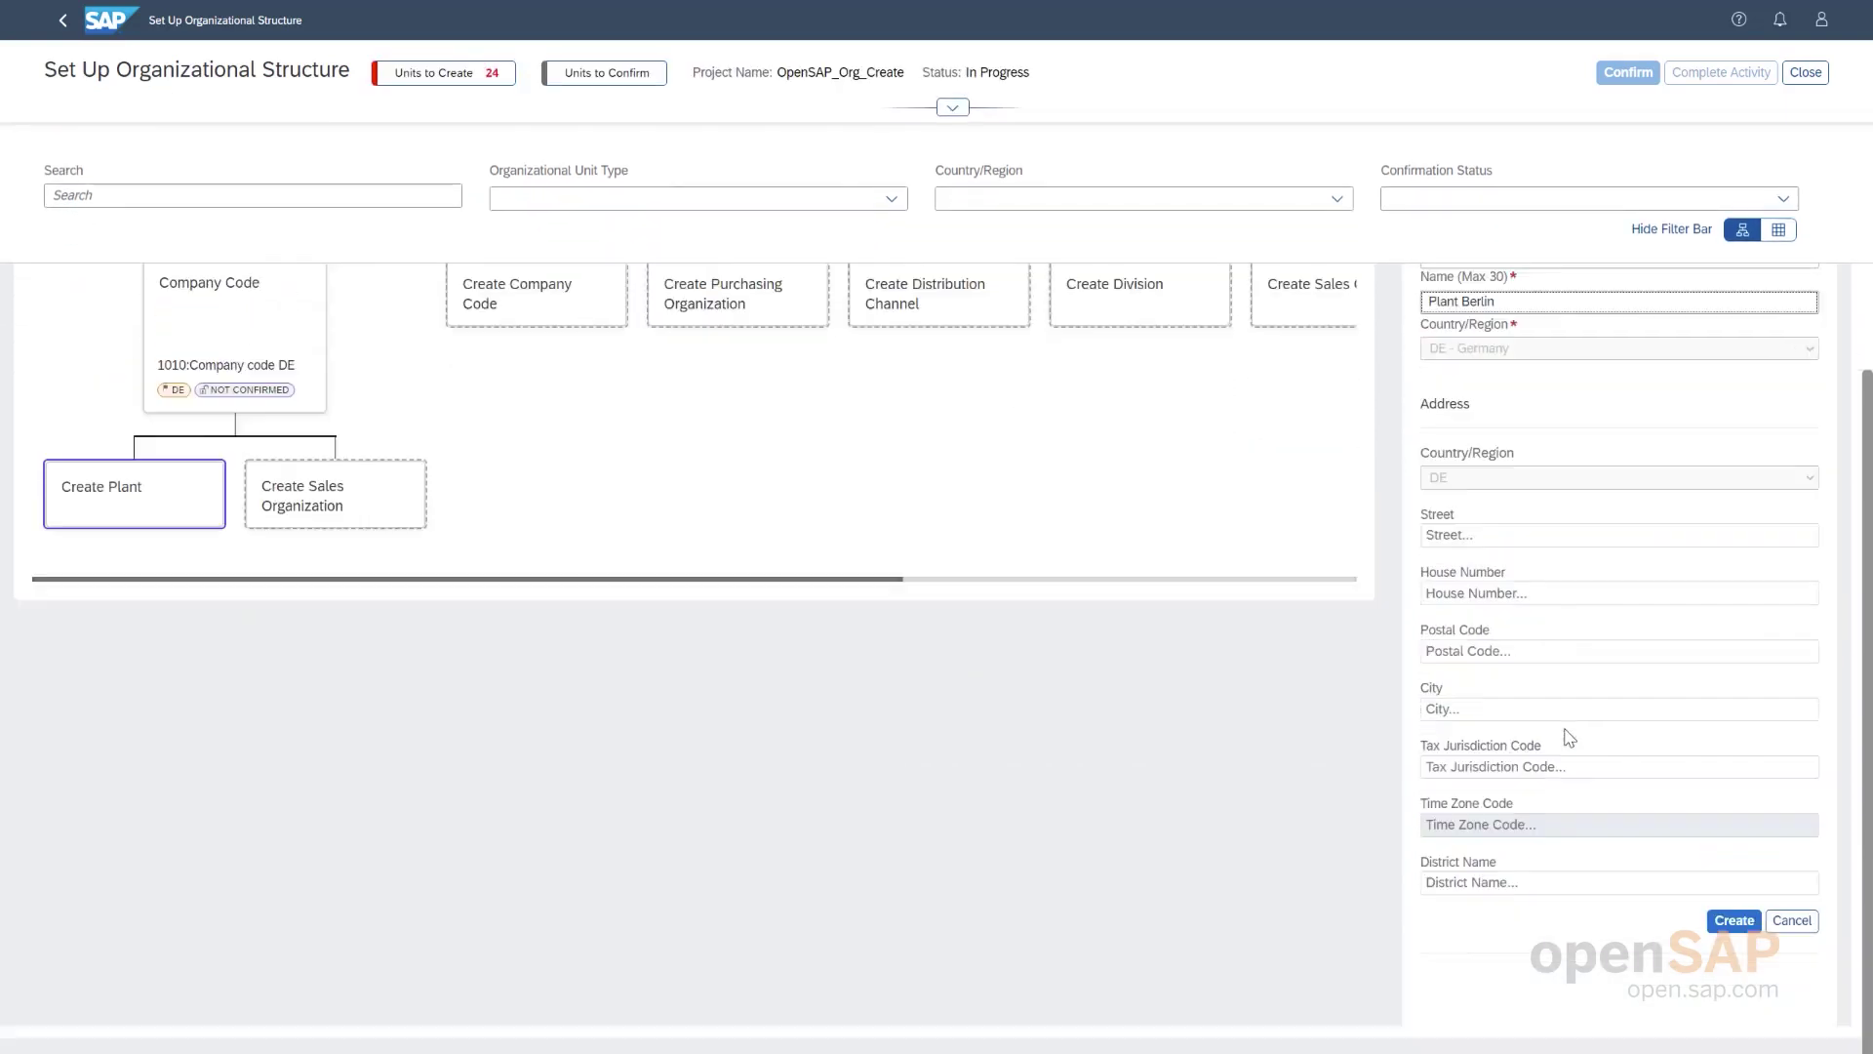
pyautogui.click(1551, 540)
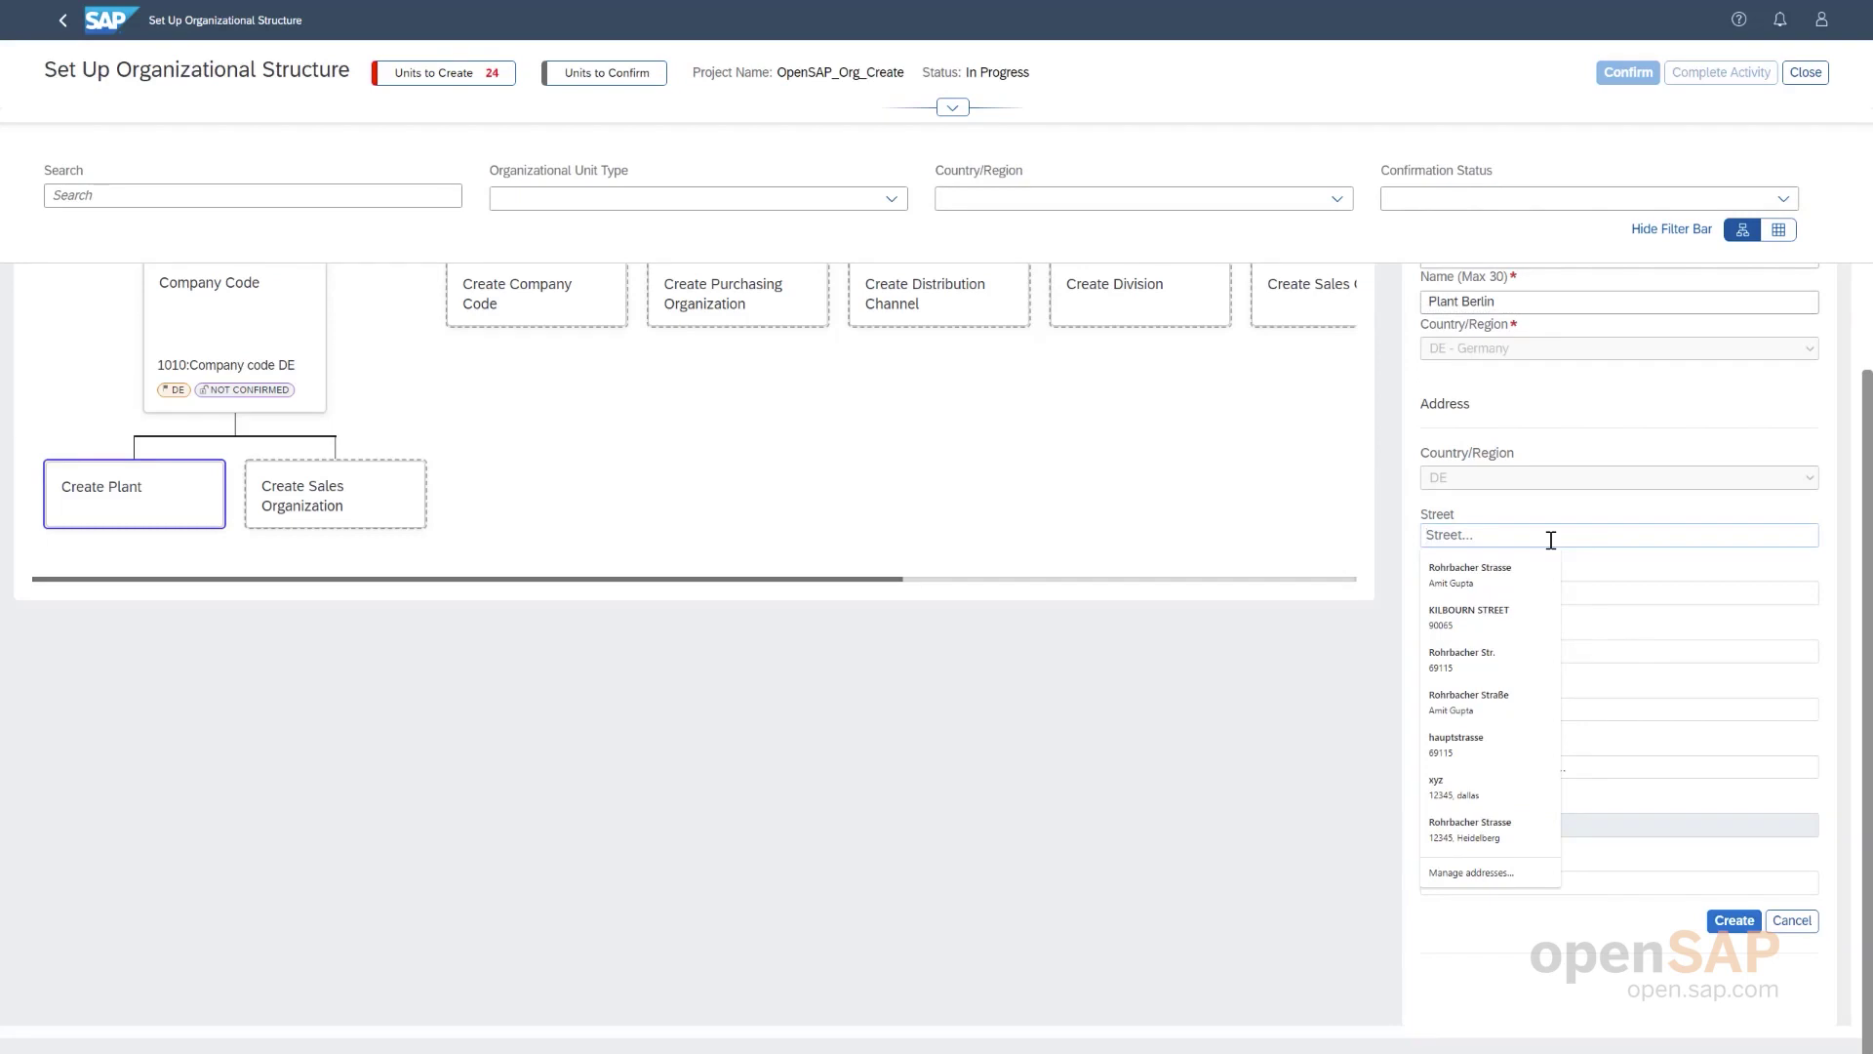
pyautogui.click(1490, 744)
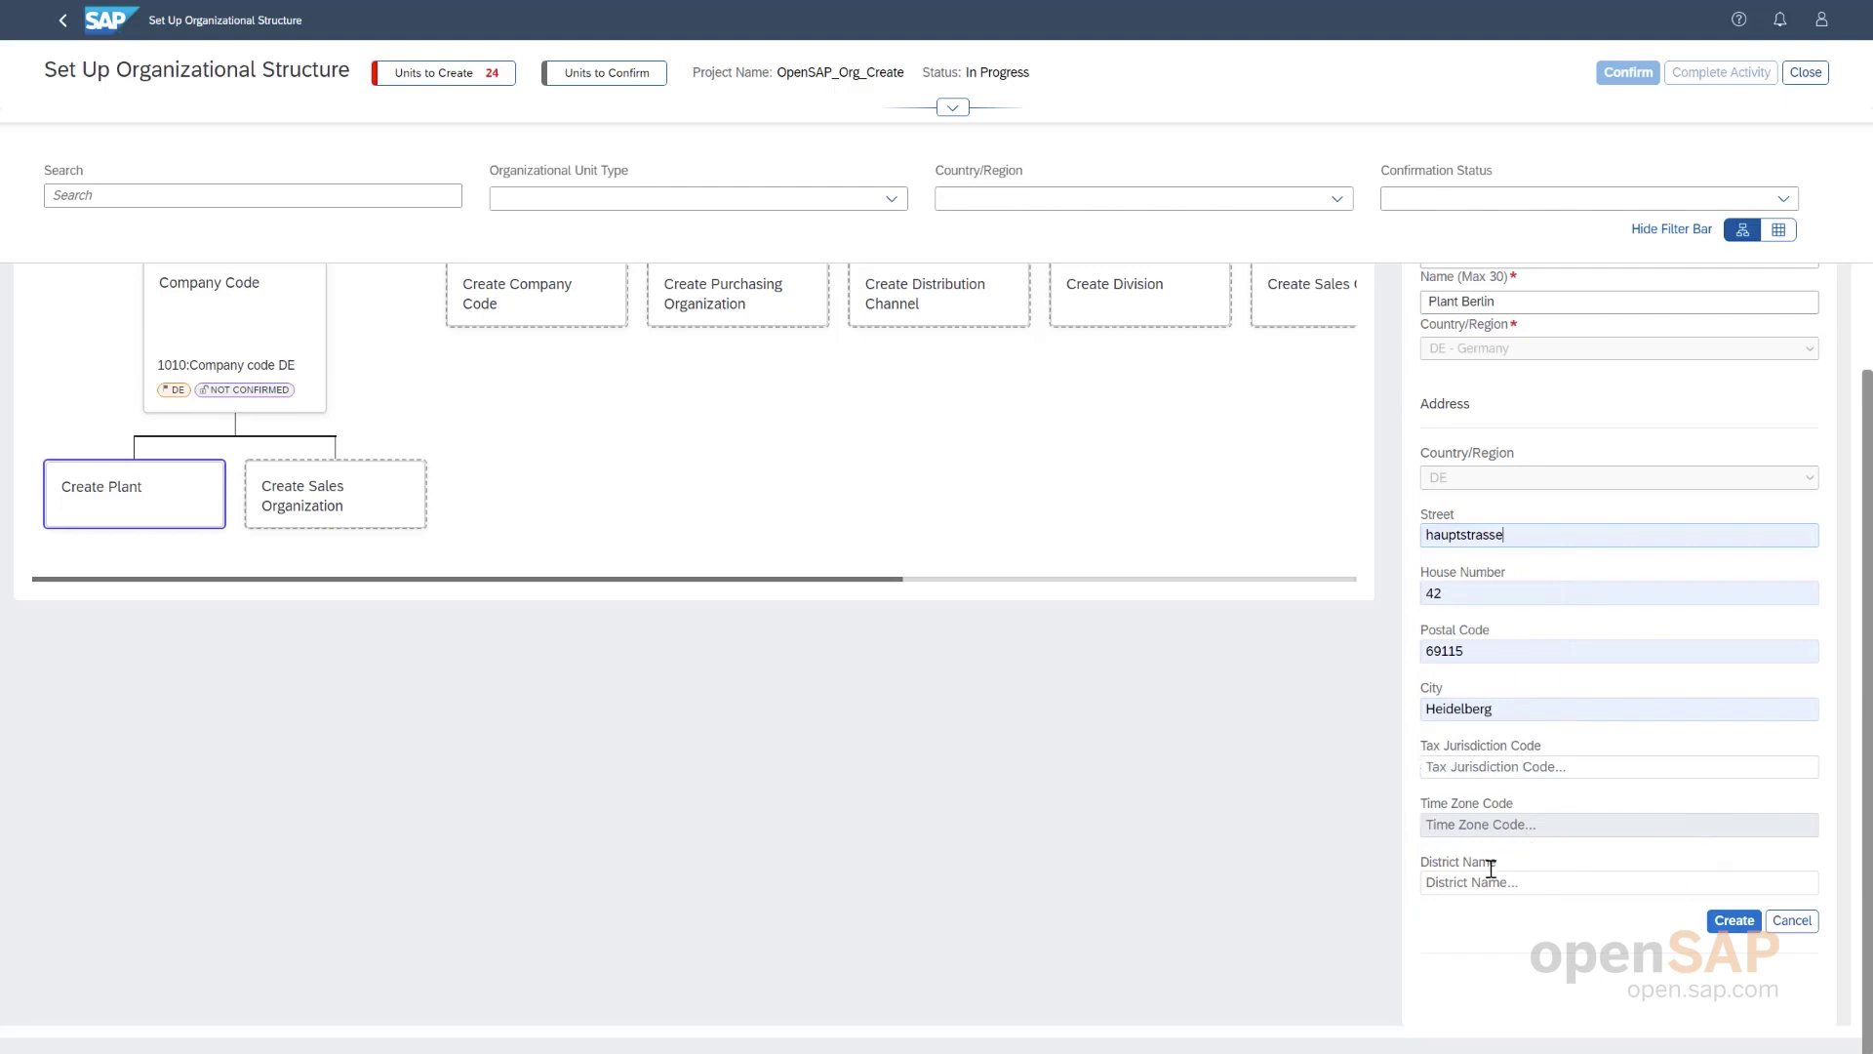
pyautogui.click(1723, 931)
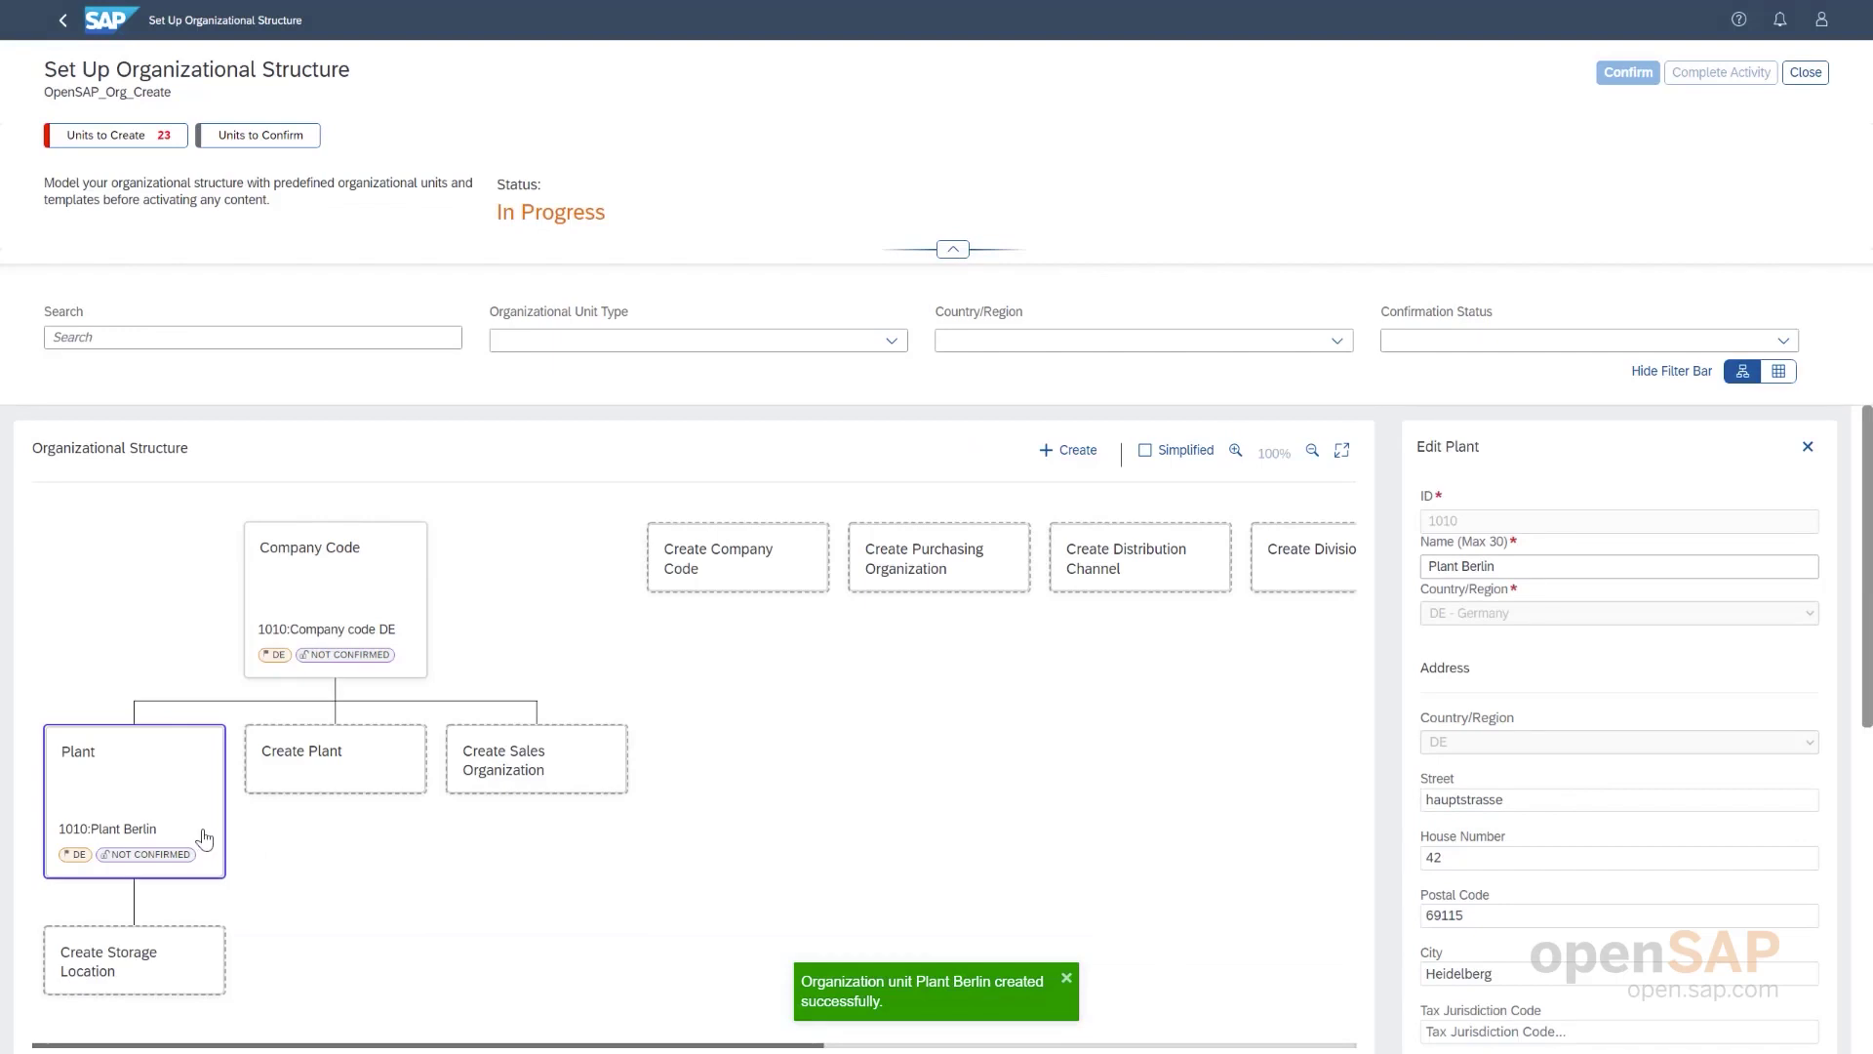
pyautogui.scroll(-3, 263, 927)
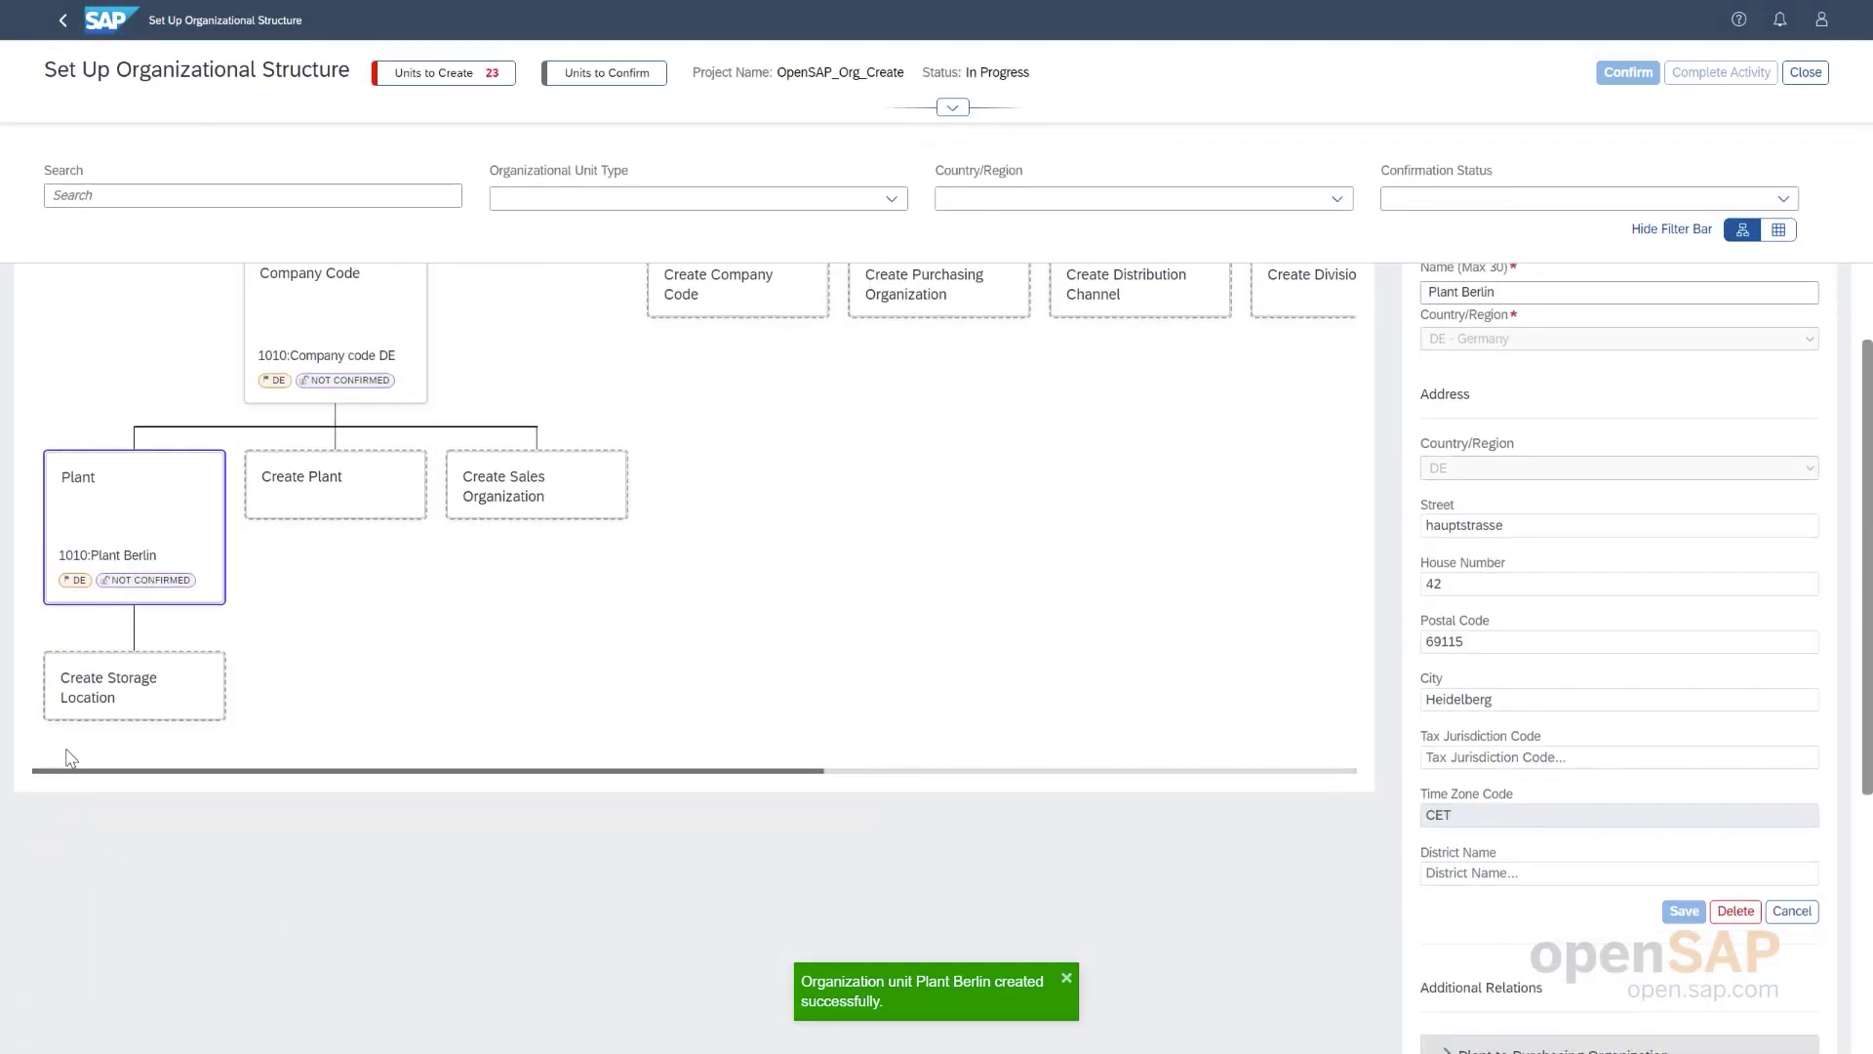
pyautogui.click(110, 682)
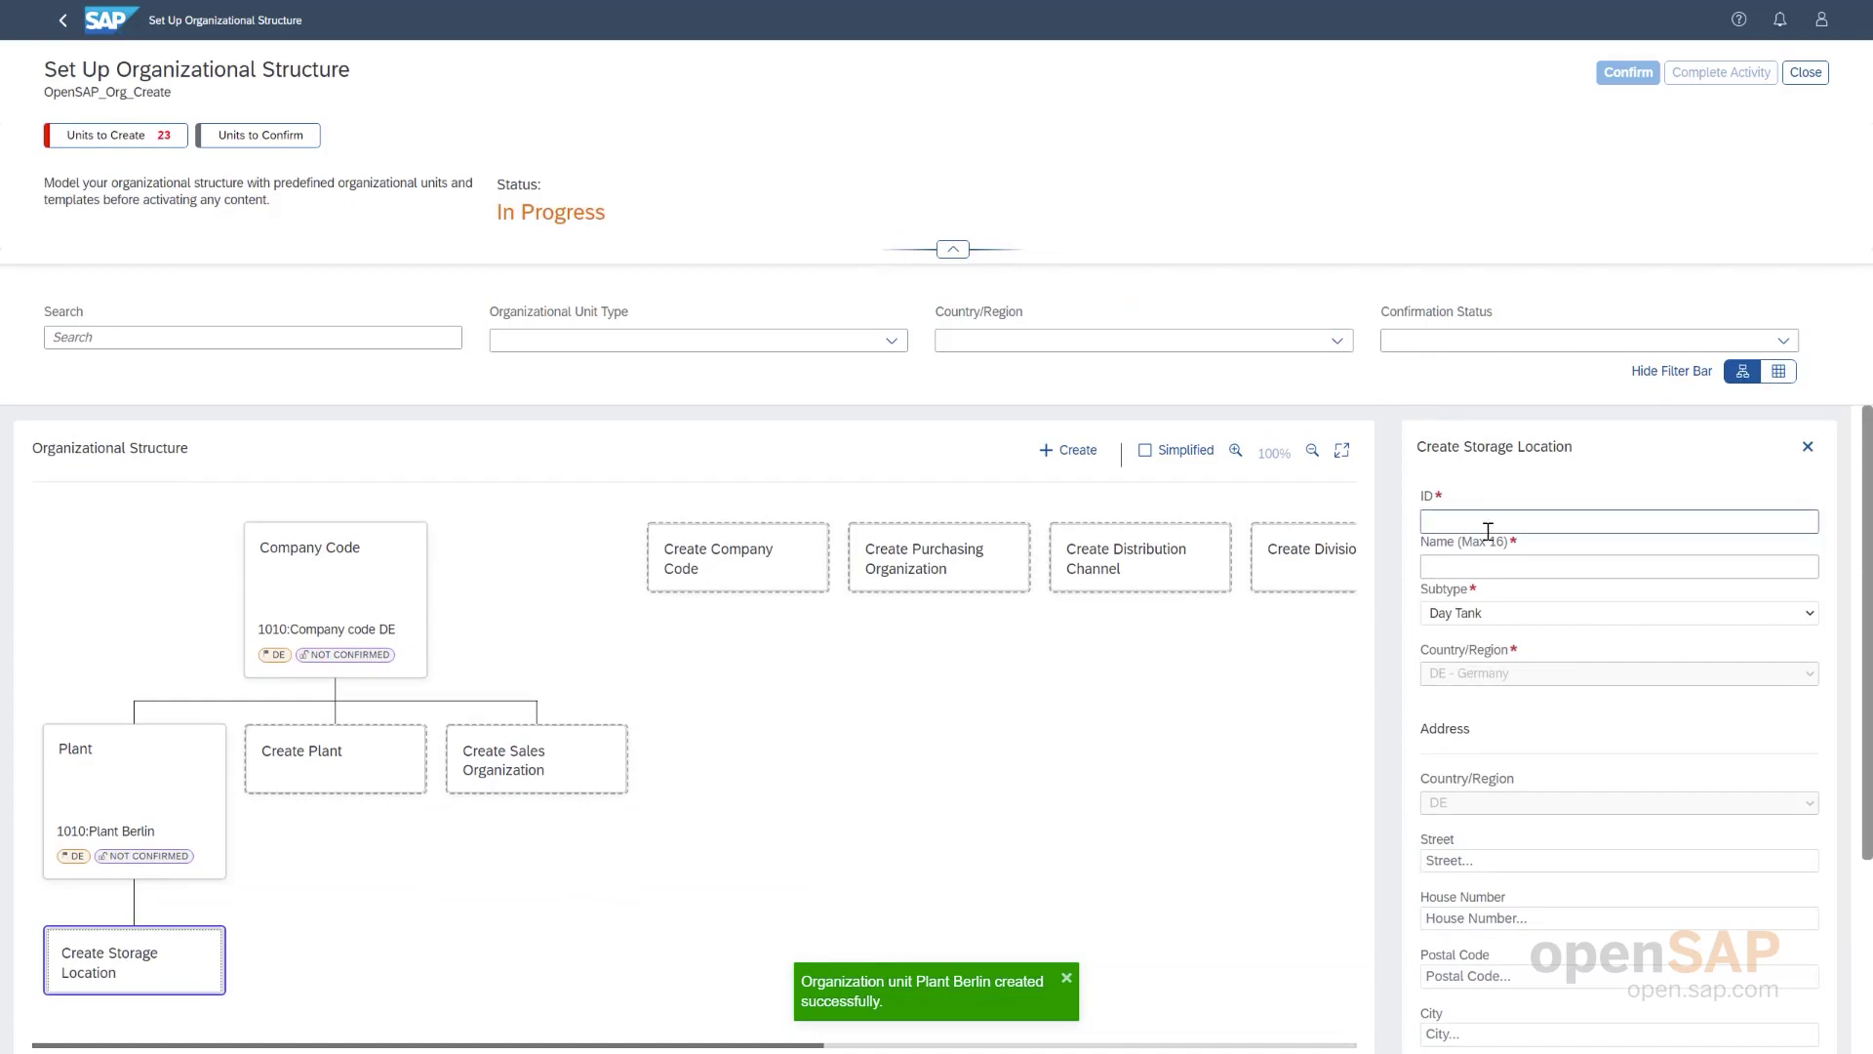
# - Create Kanban storage location STL1 named 'storage location' under Plant Berlin
pyautogui.click(1489, 524)
pyautogui.write('STL1')
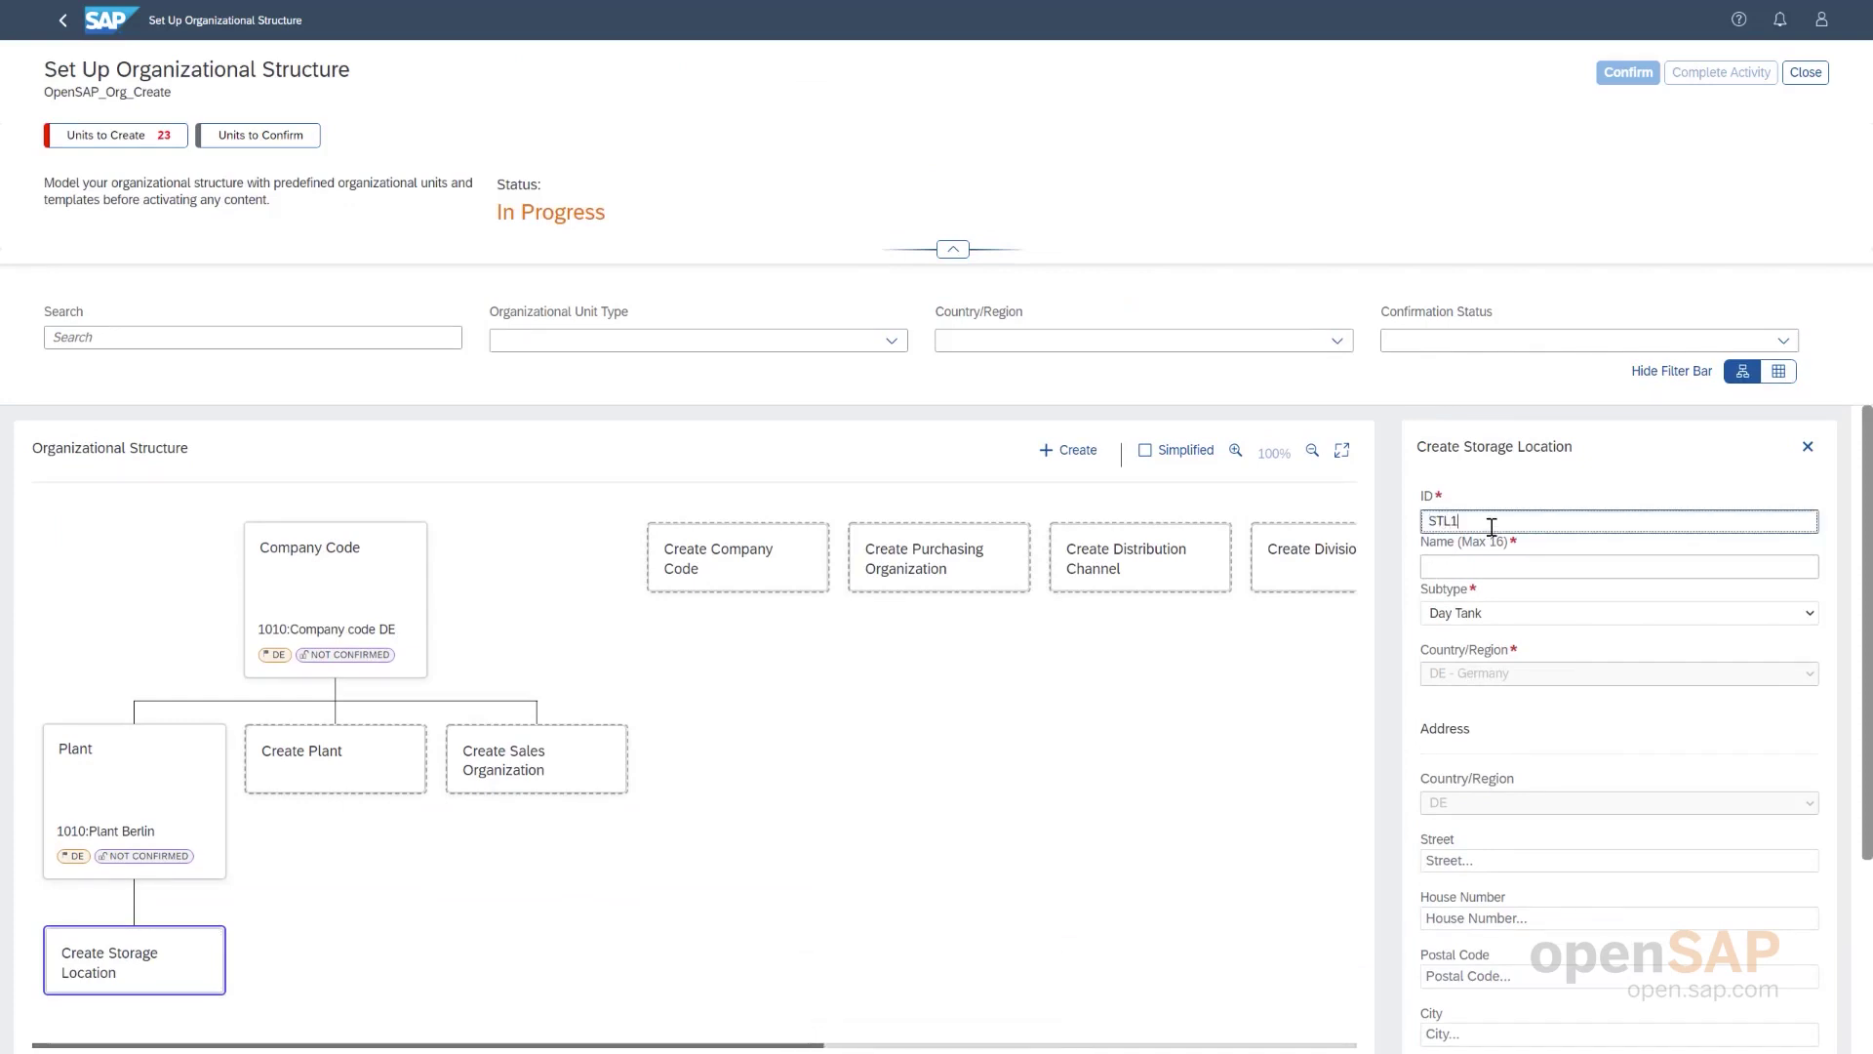
pyautogui.click(1490, 566)
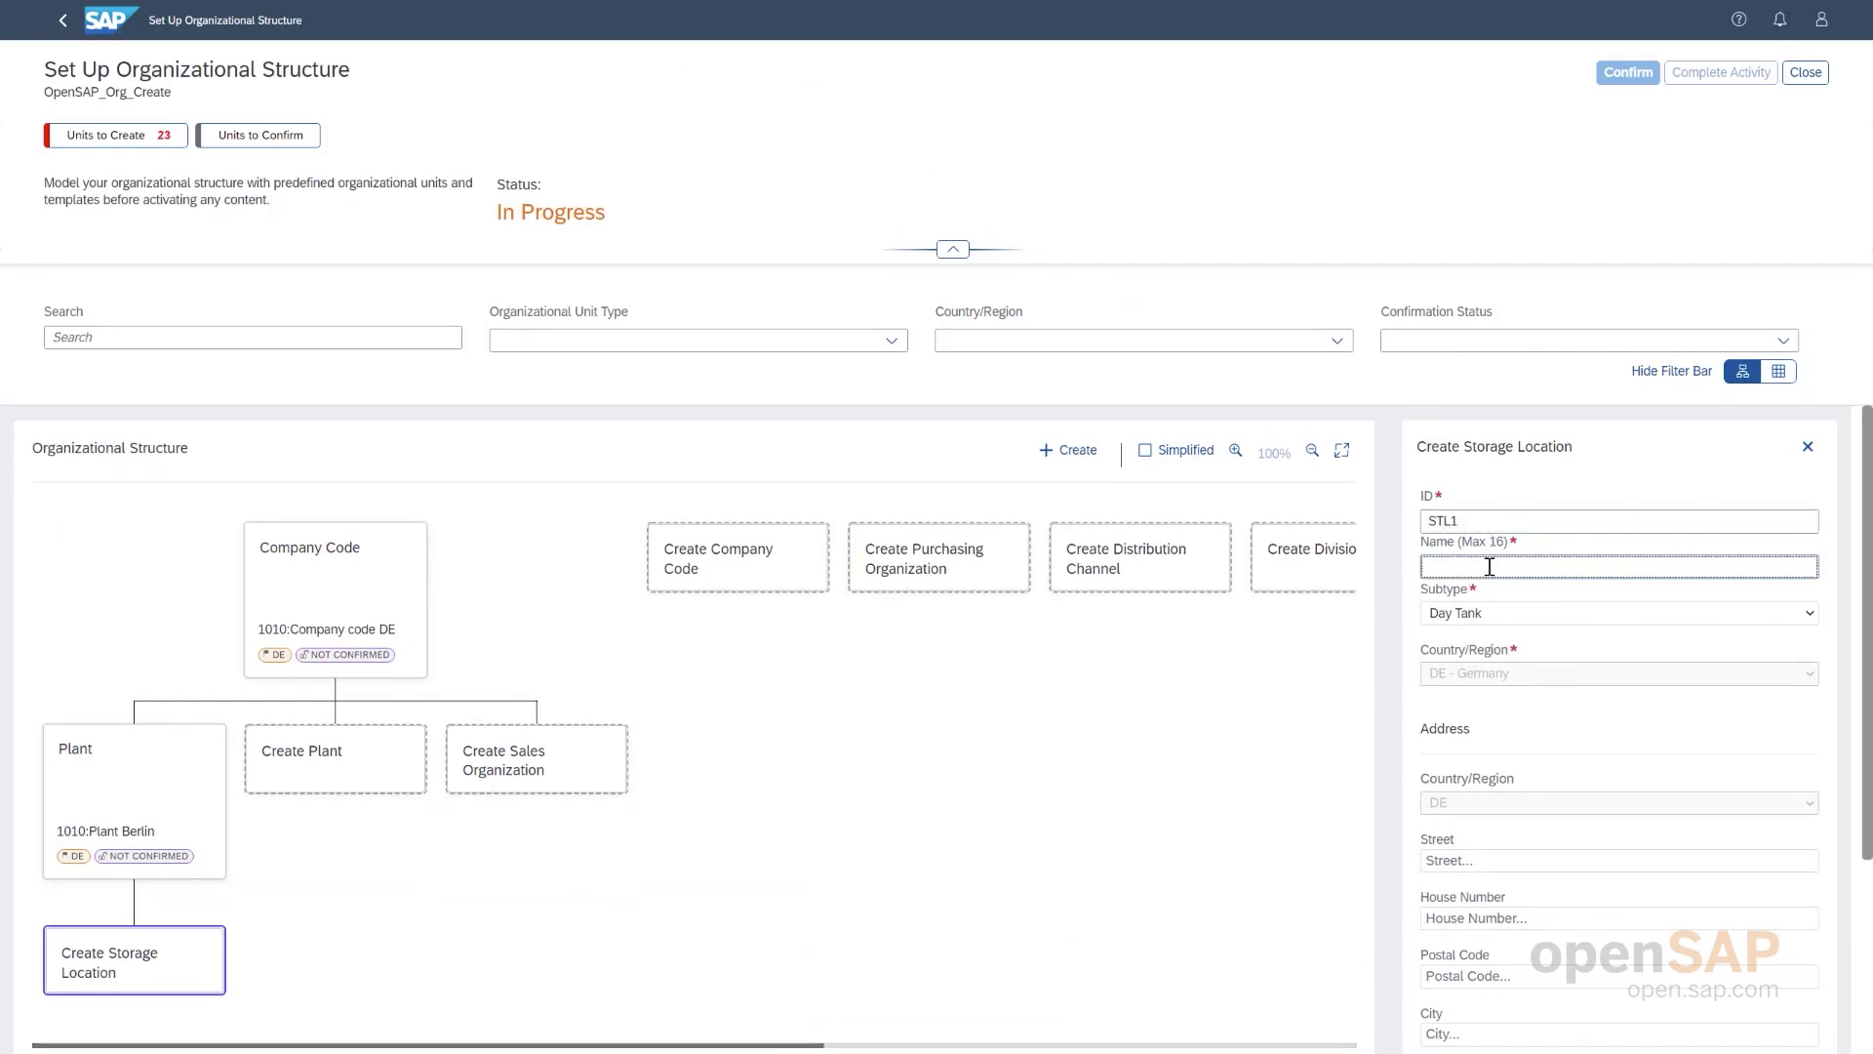
pyautogui.write('storage location')
pyautogui.click(1496, 615)
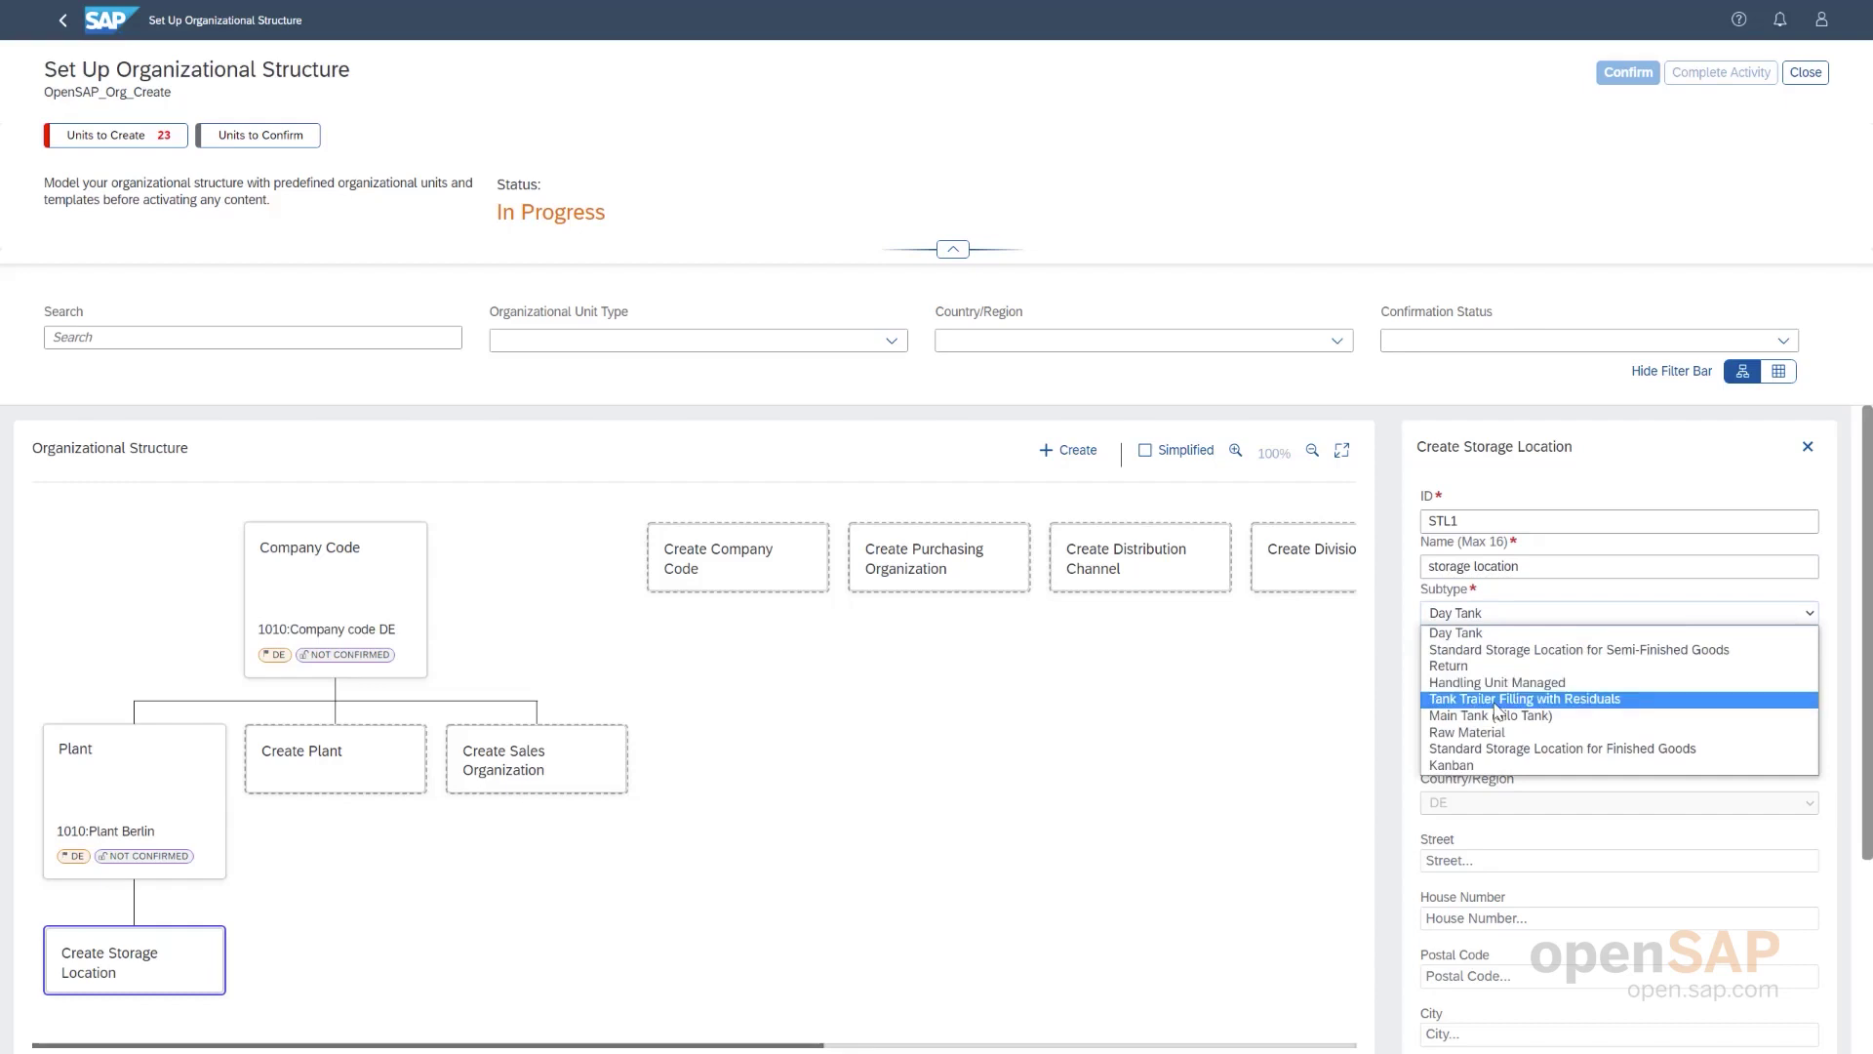
pyautogui.click(1495, 766)
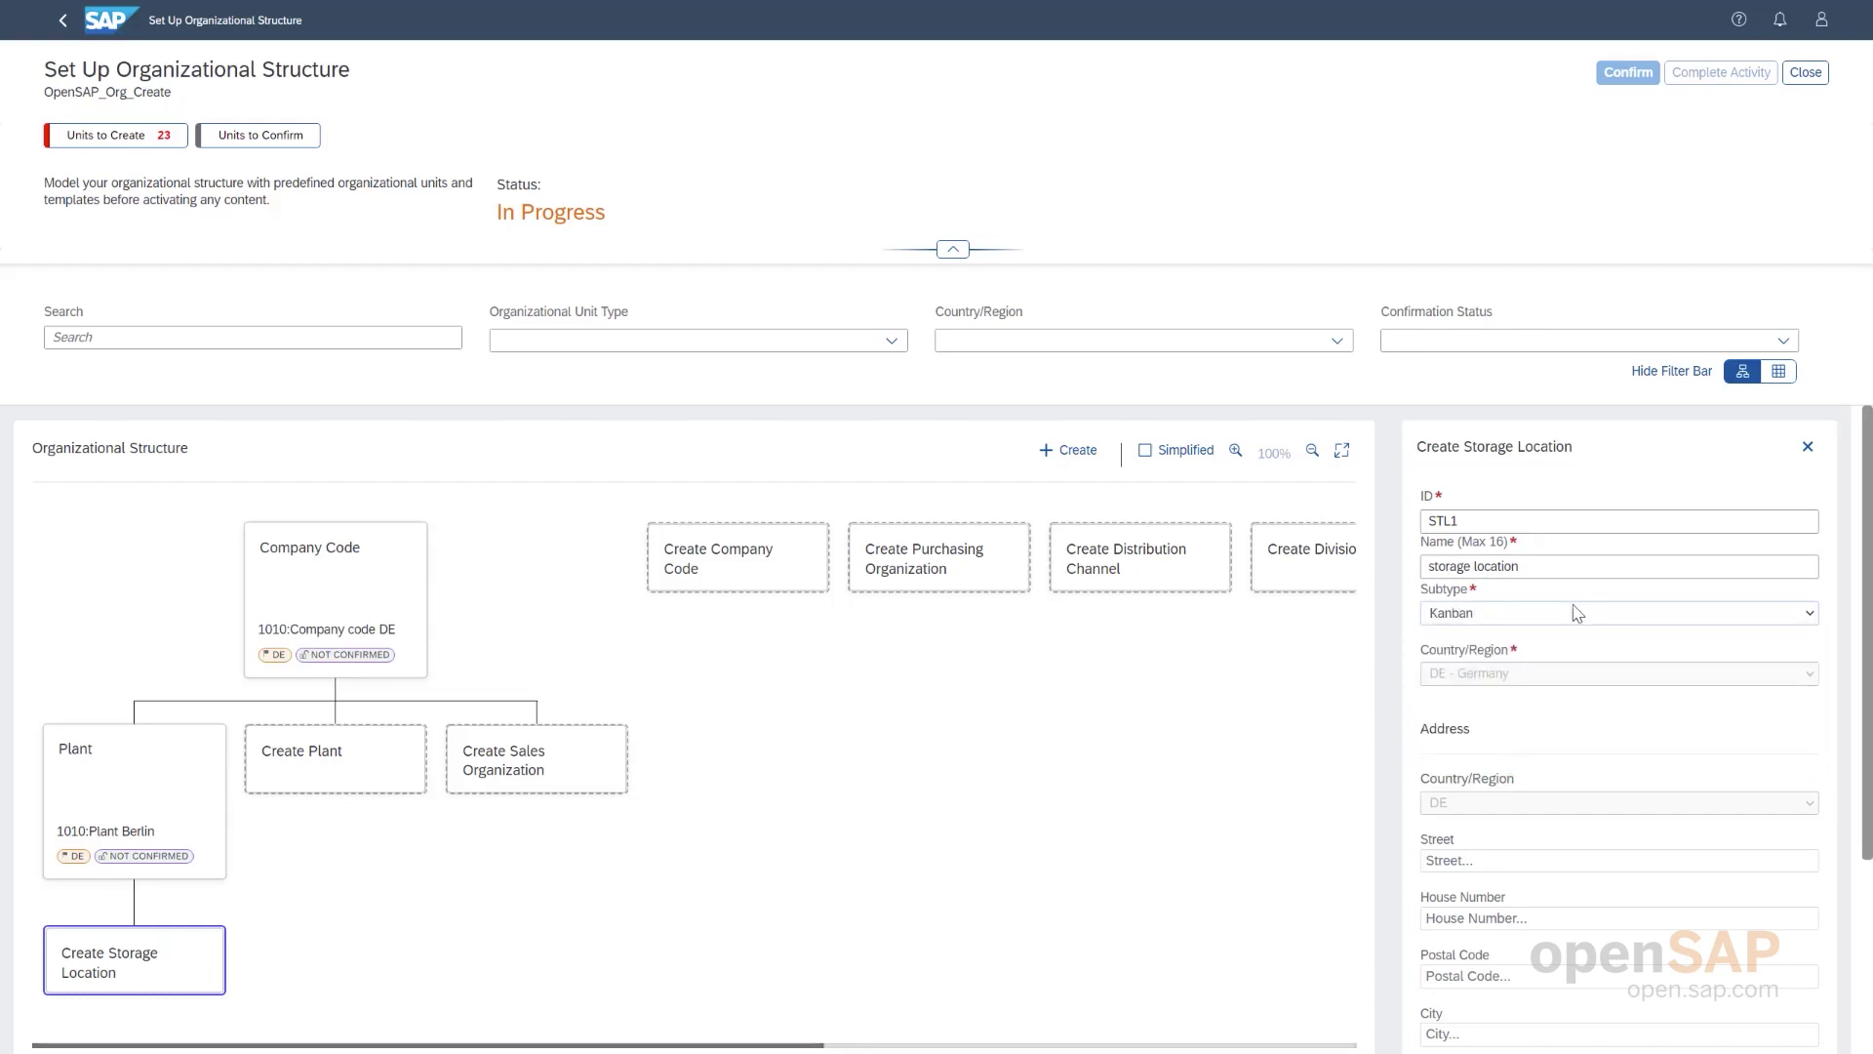
pyautogui.click(1578, 559)
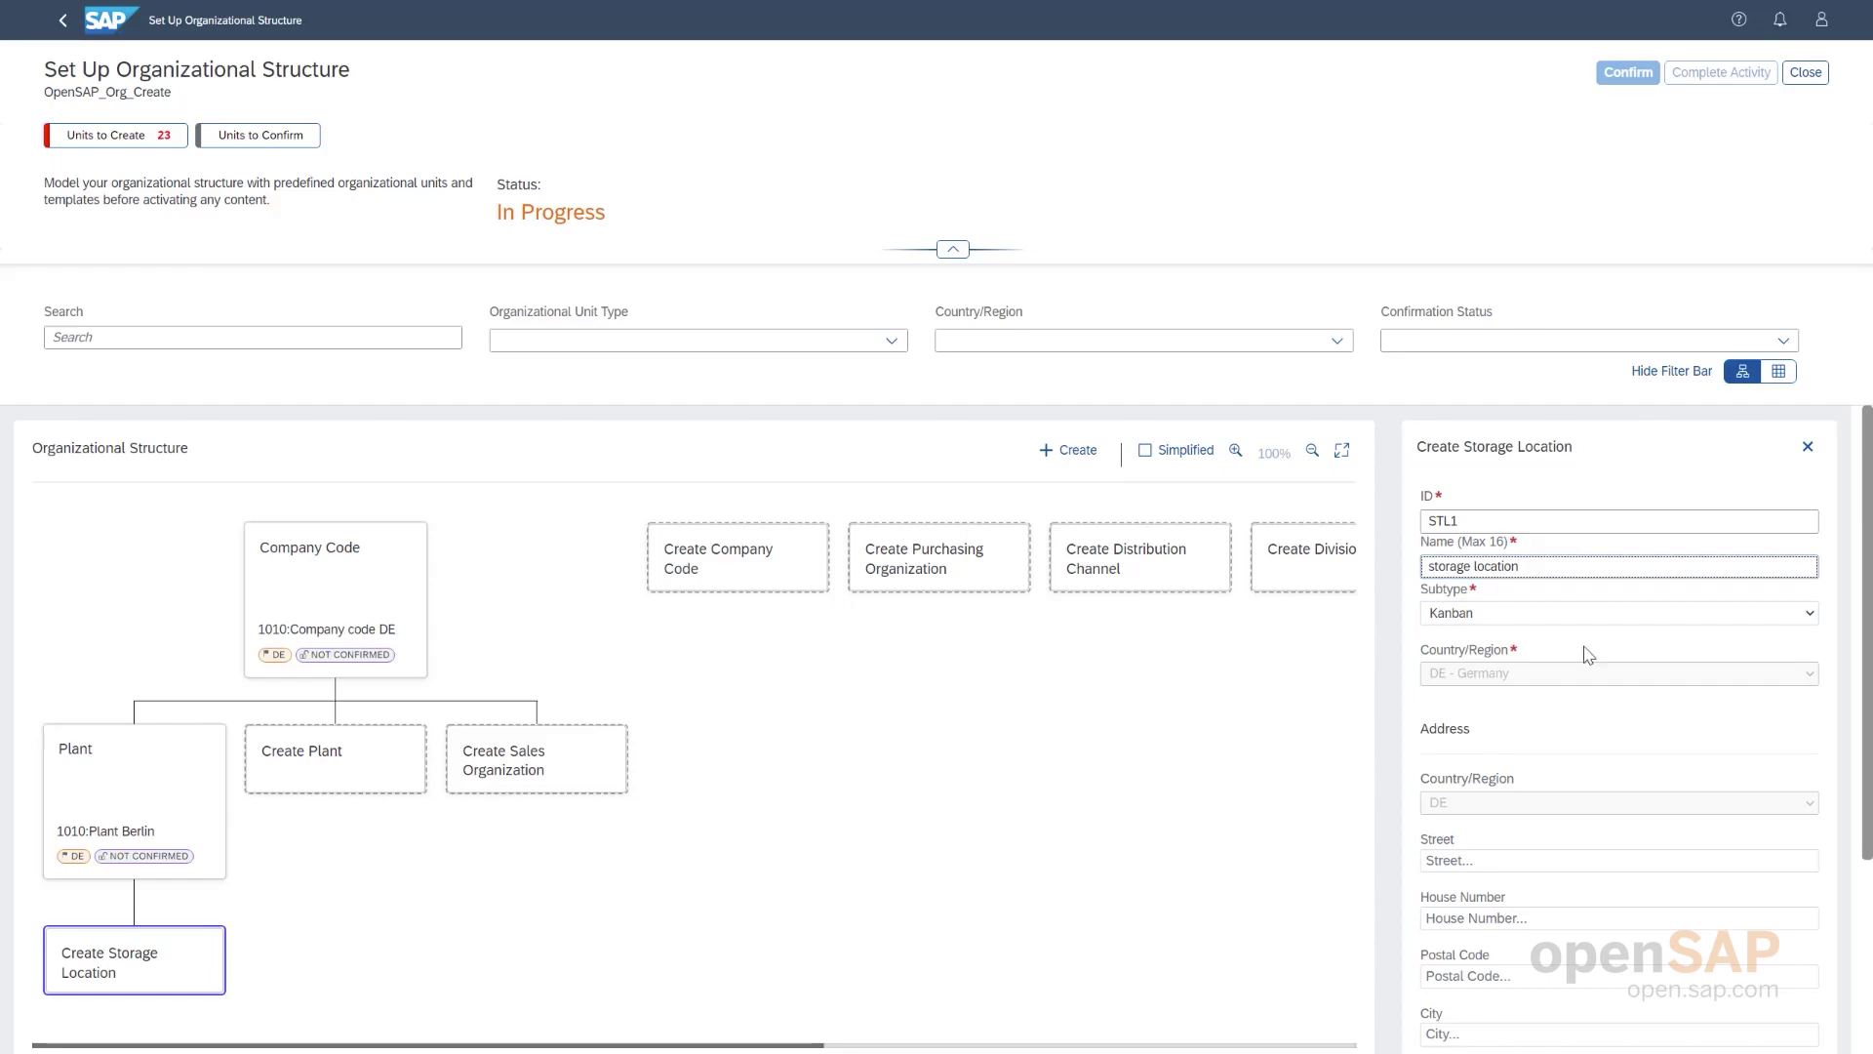
pyautogui.scroll(-5, 1586, 653)
pyautogui.click(1733, 921)
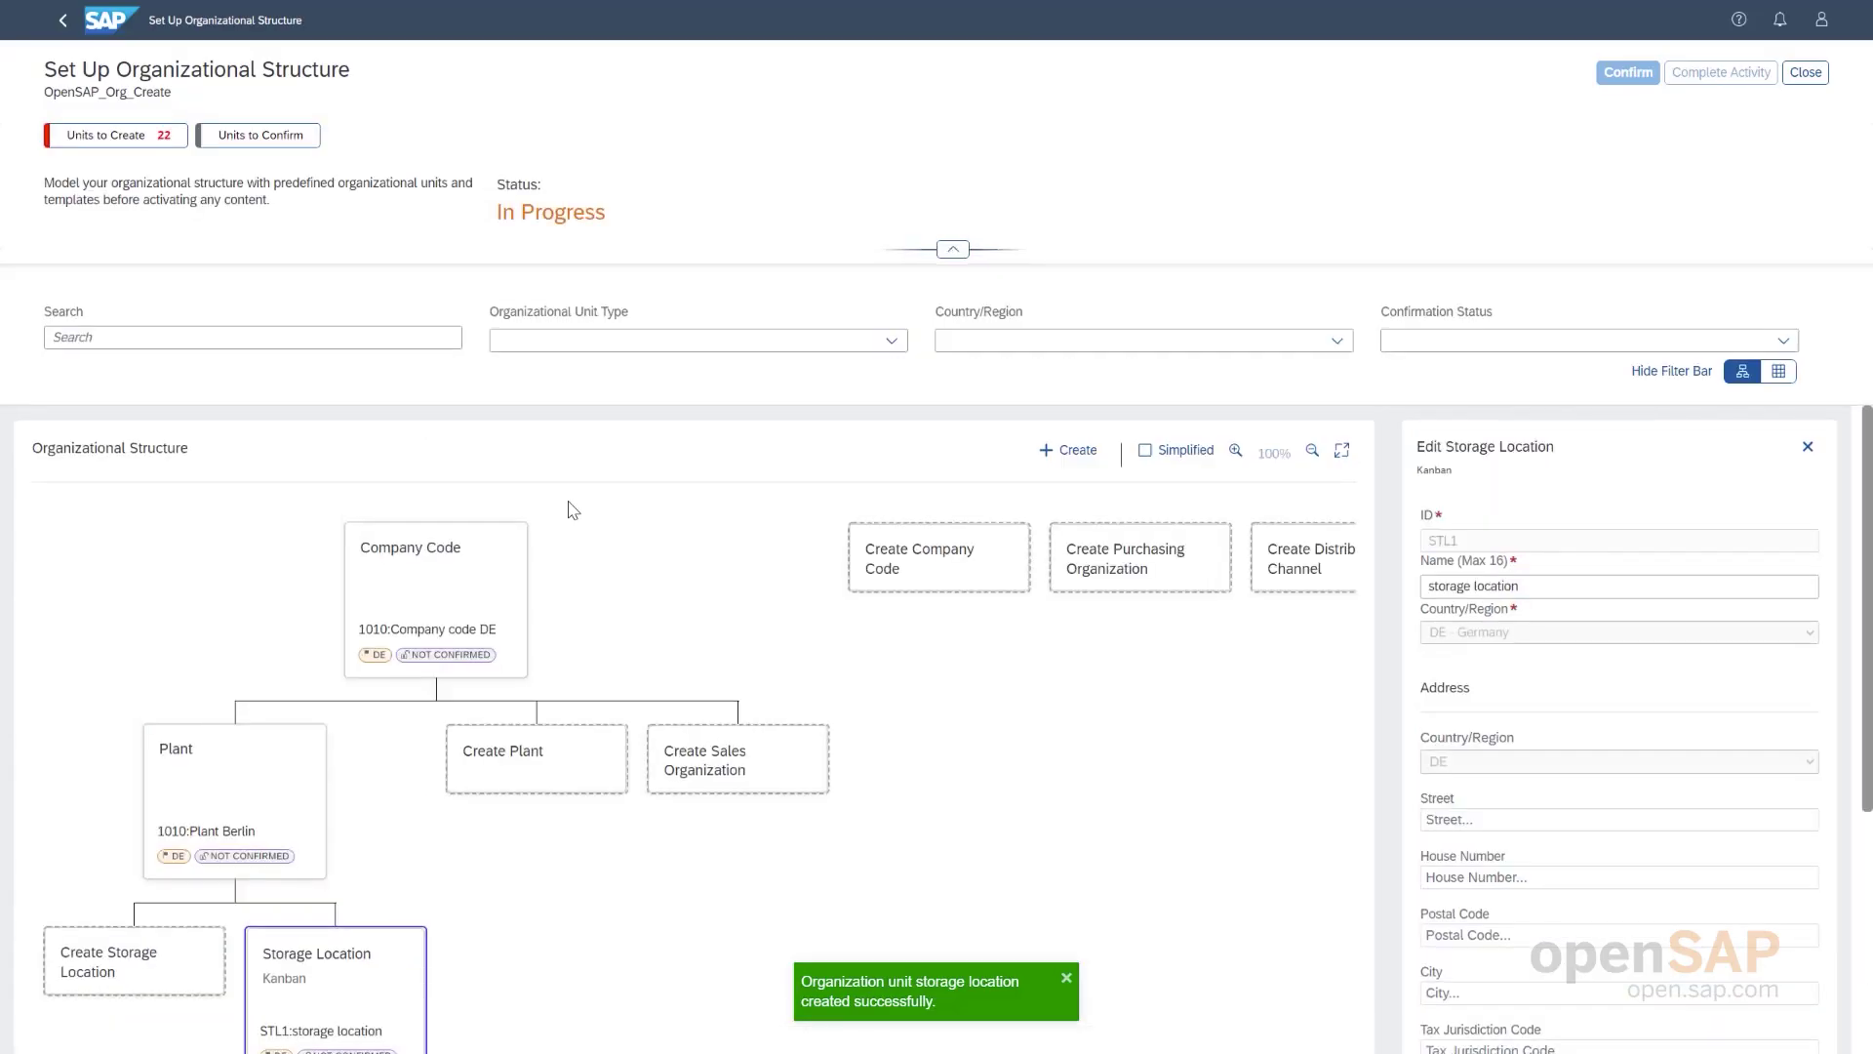
# - Start a new sales organization under company code 1010
pyautogui.scroll(-3, 973, 689)
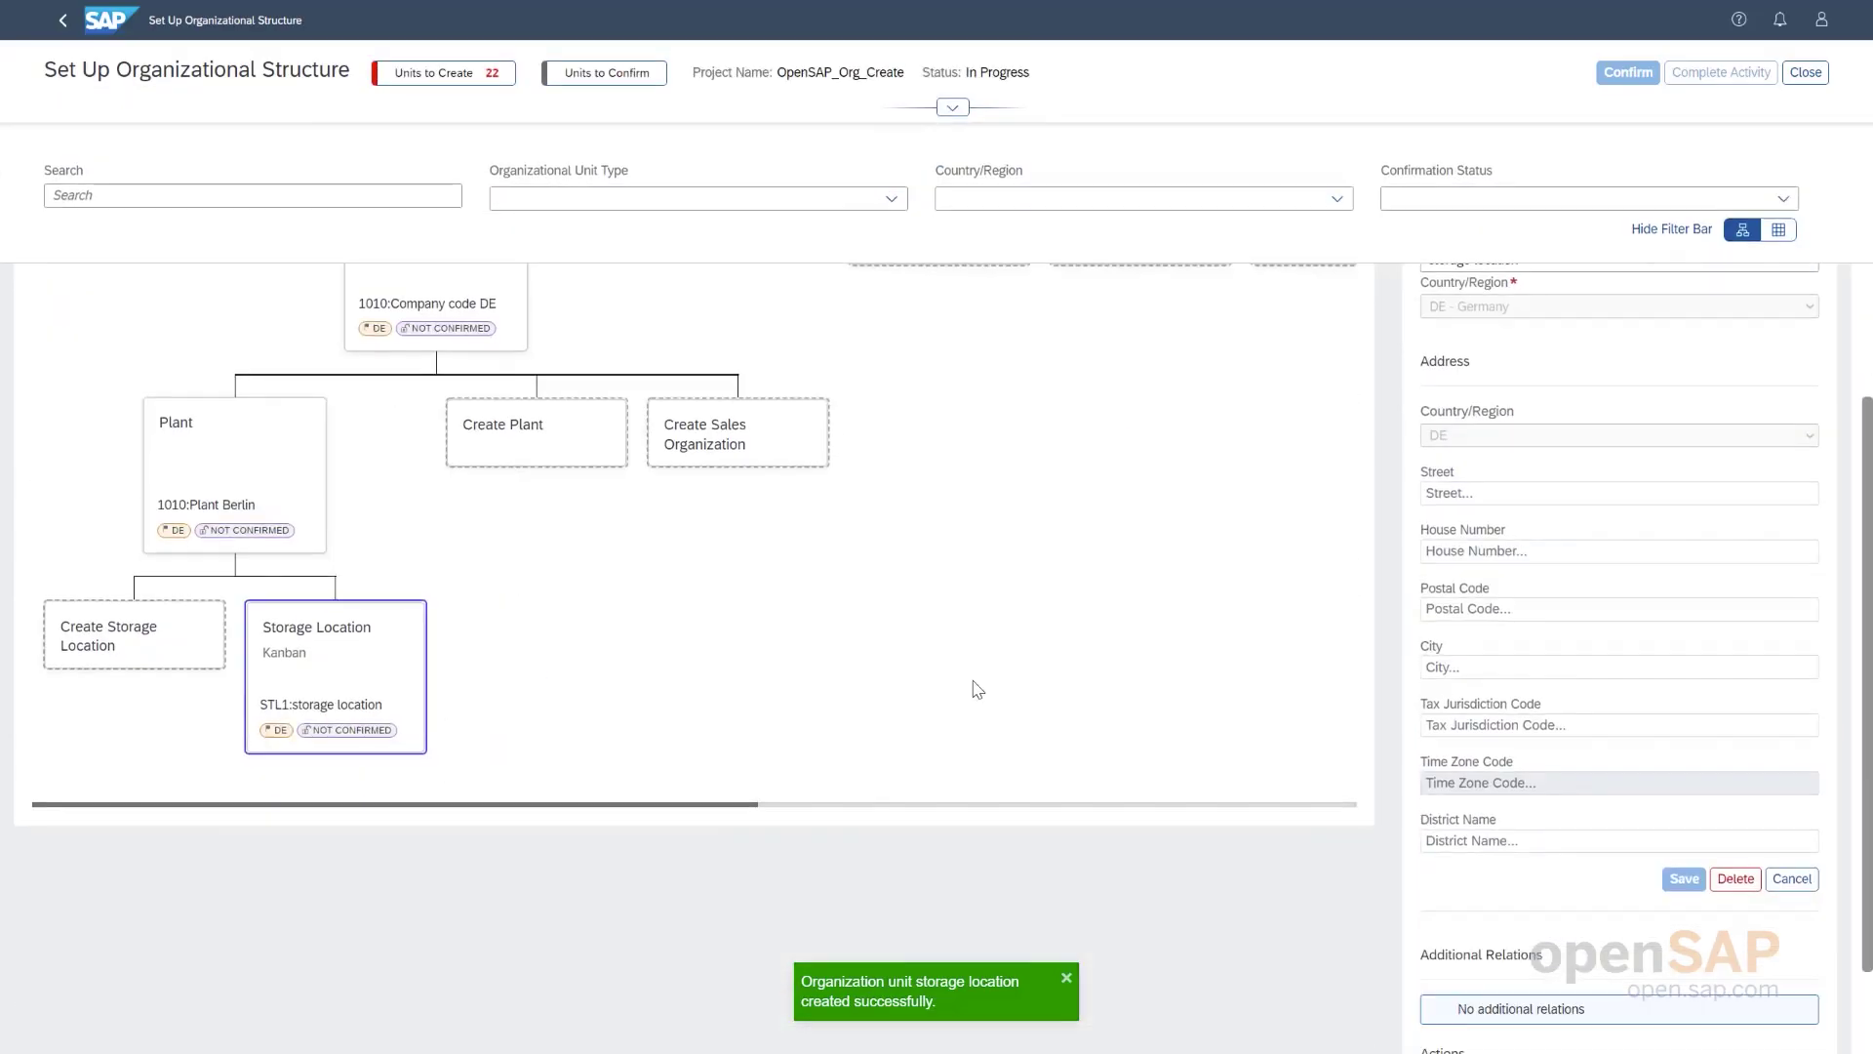
pyautogui.click(695, 440)
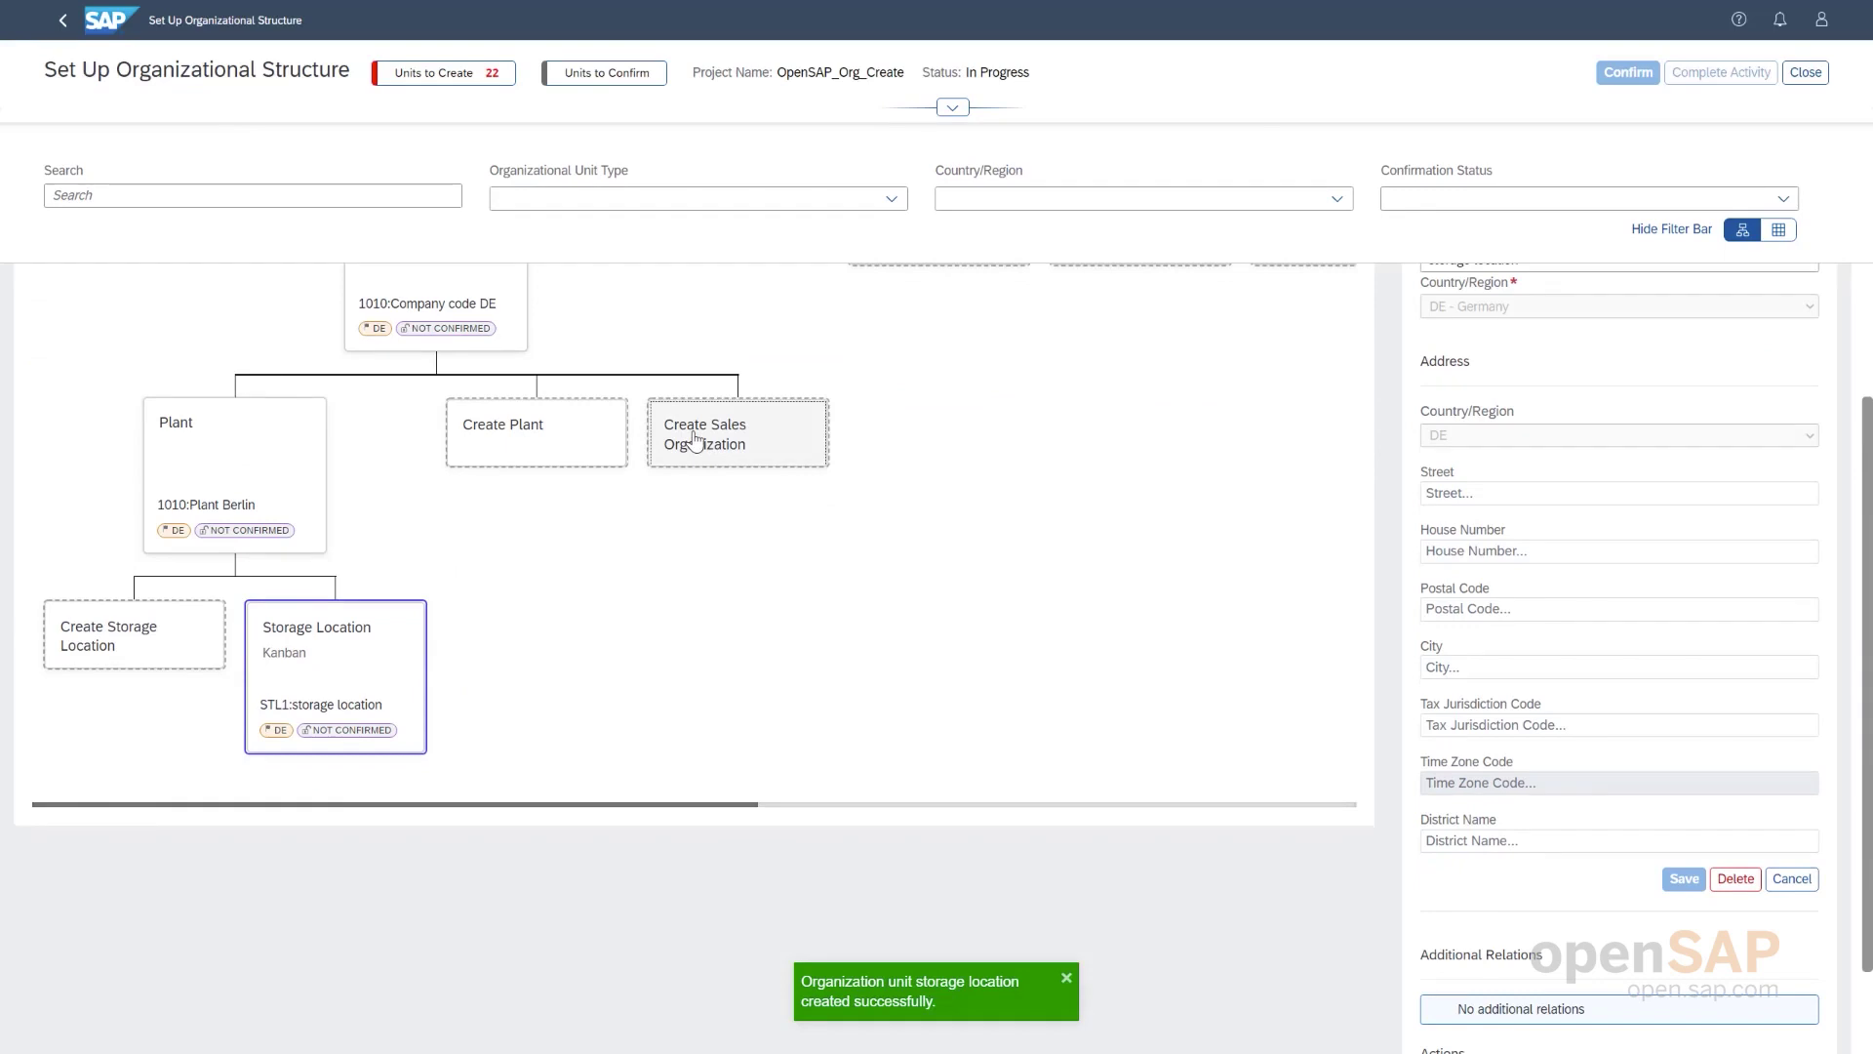
pyautogui.click(1556, 519)
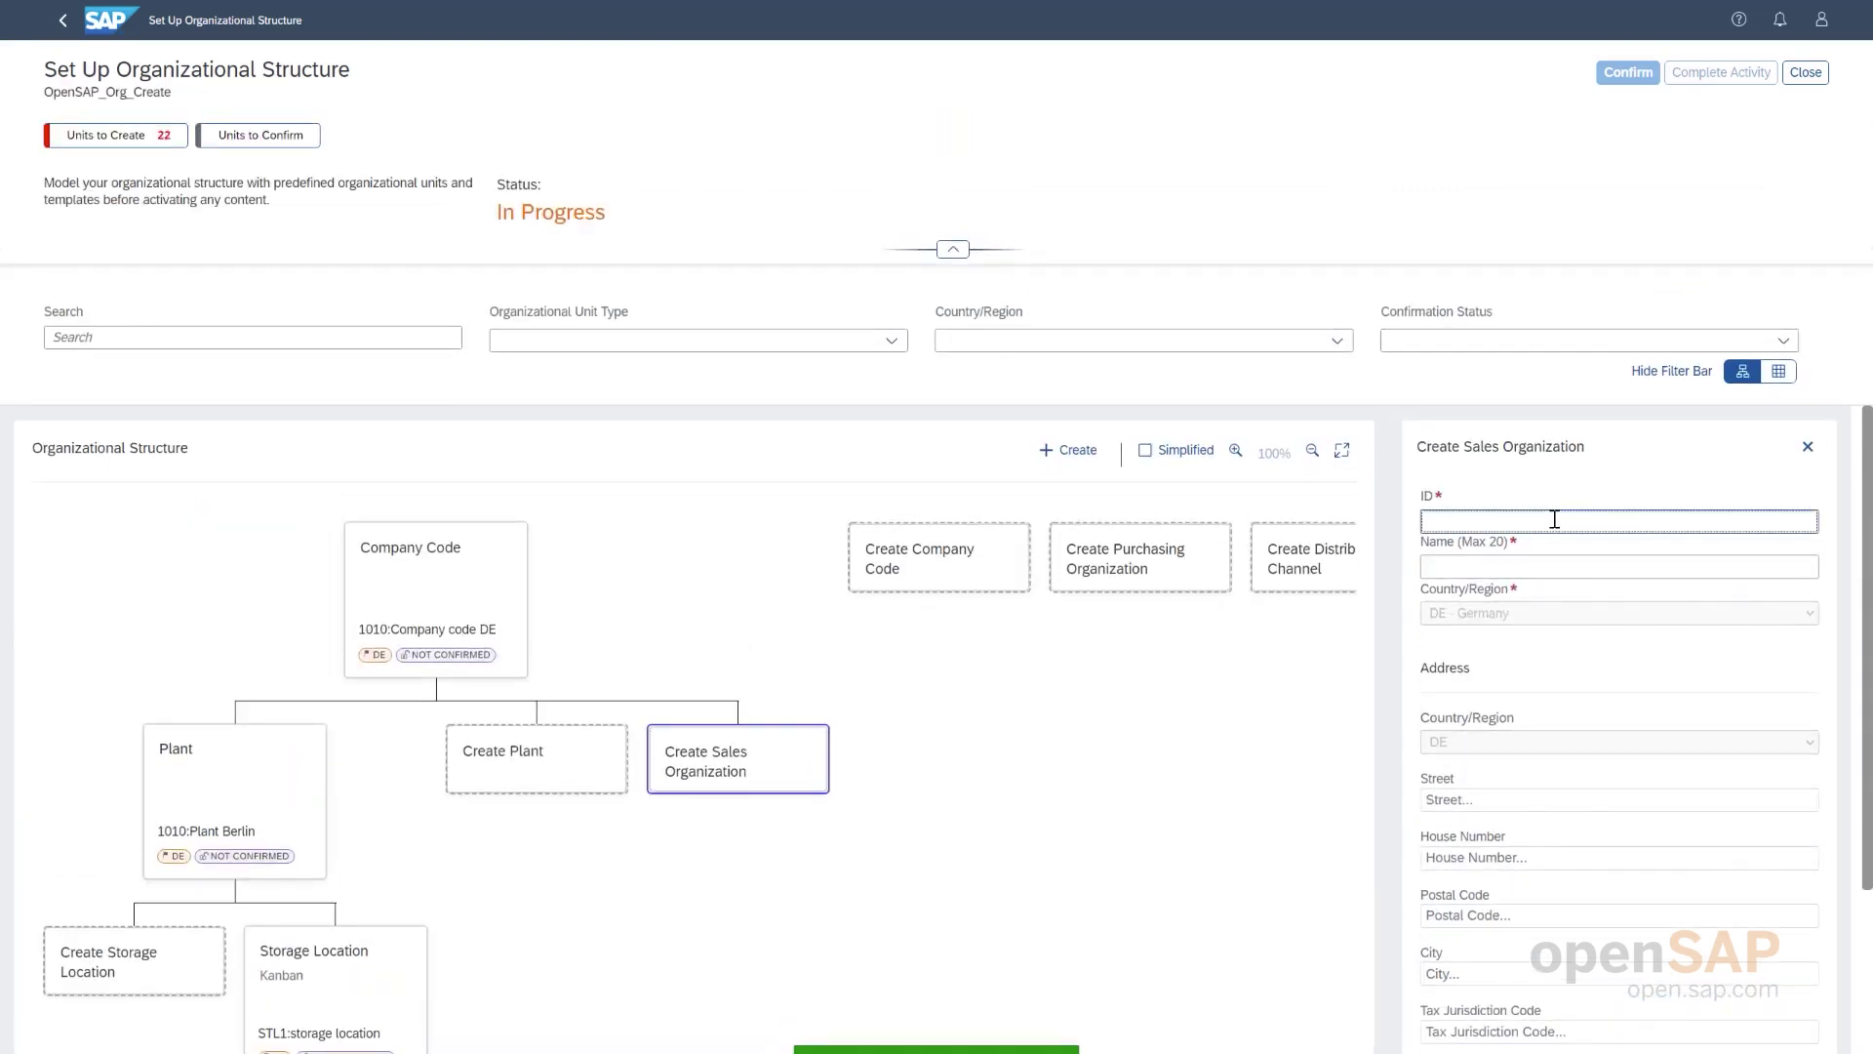
# - Give the sales organization ID SOR1 and name 'sales organization', and create it
pyautogui.write('SOR1')
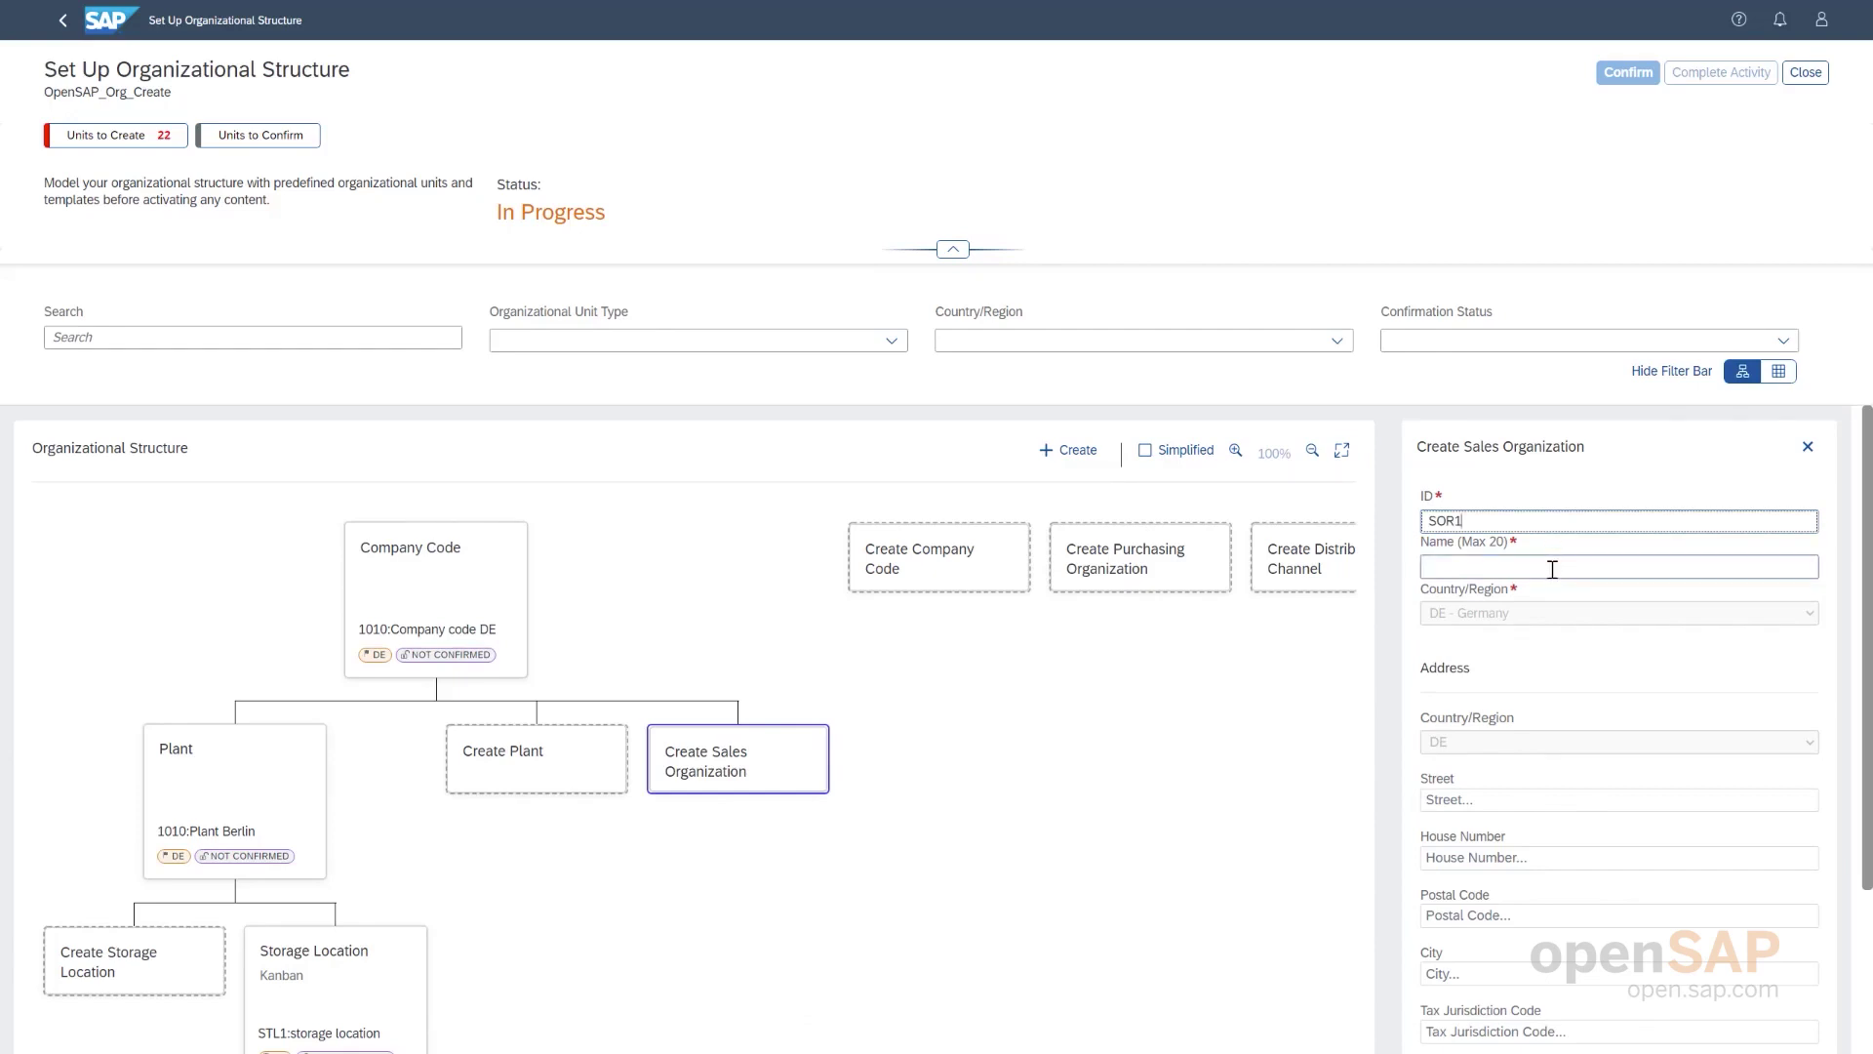
pyautogui.click(1552, 568)
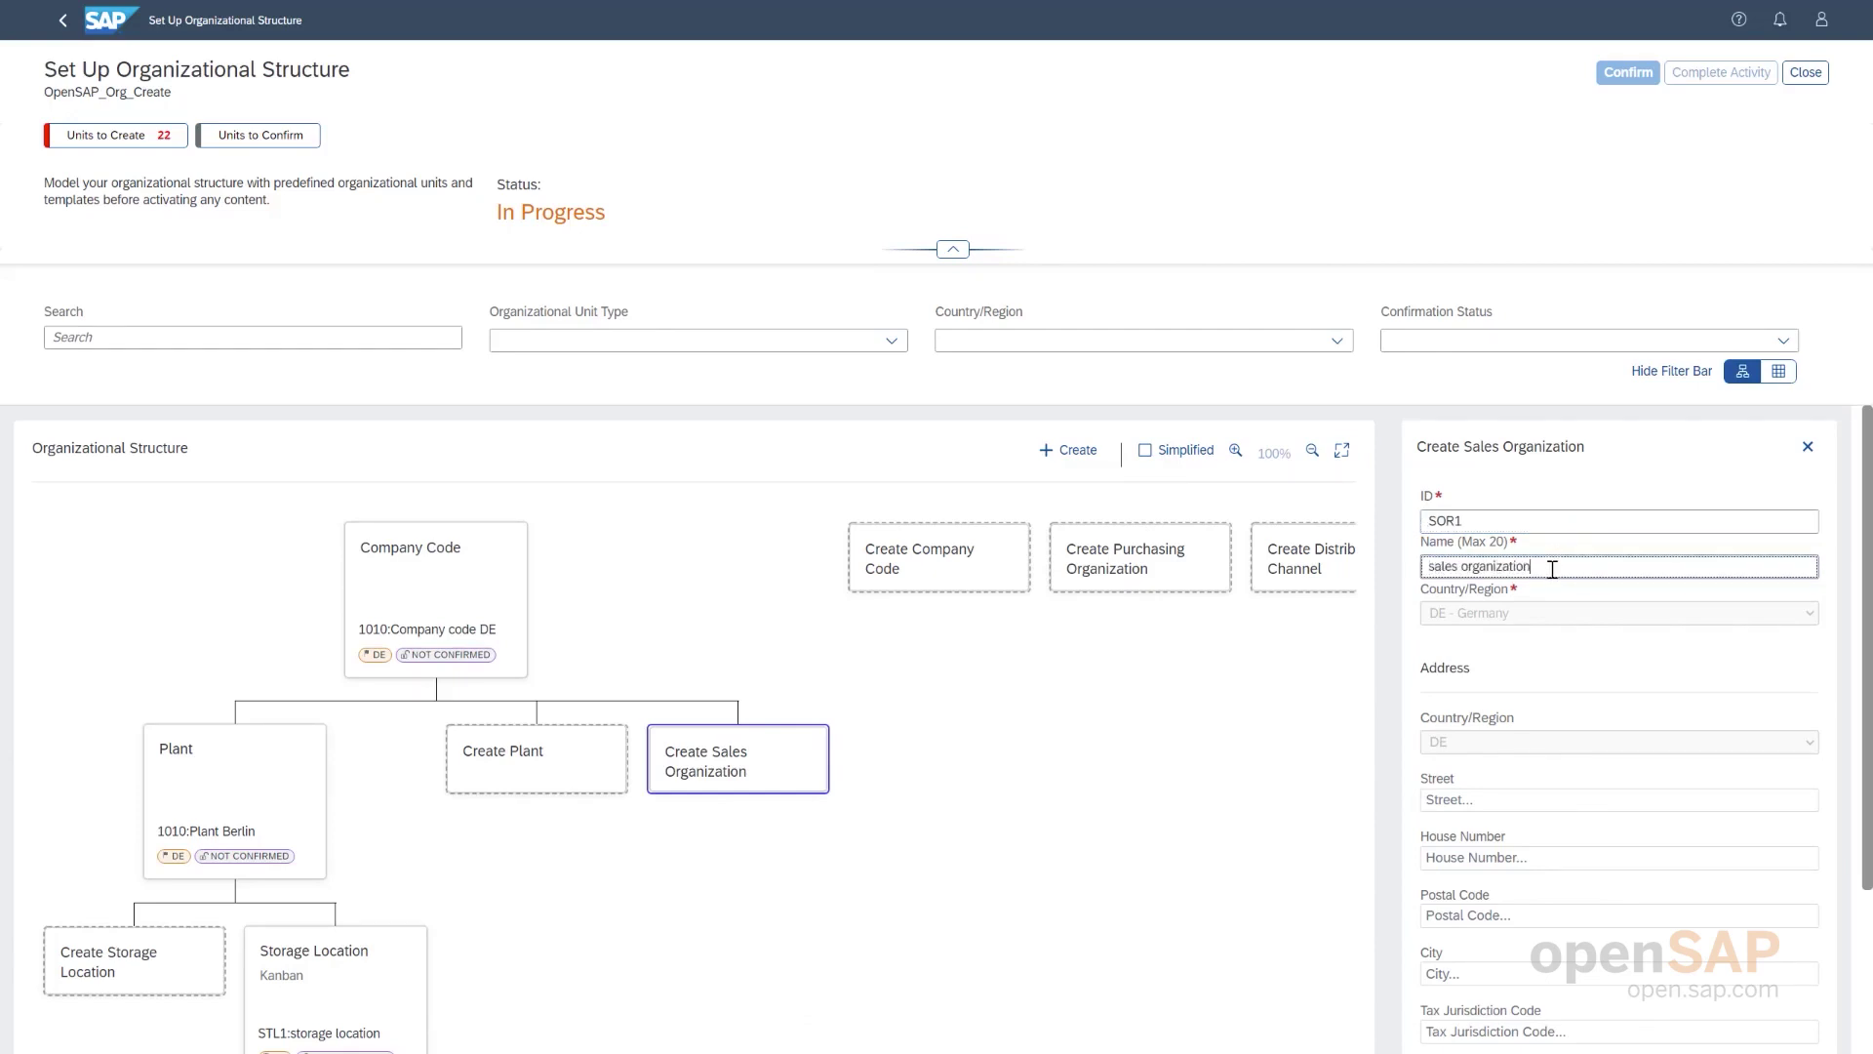
pyautogui.scroll(-3, 1590, 688)
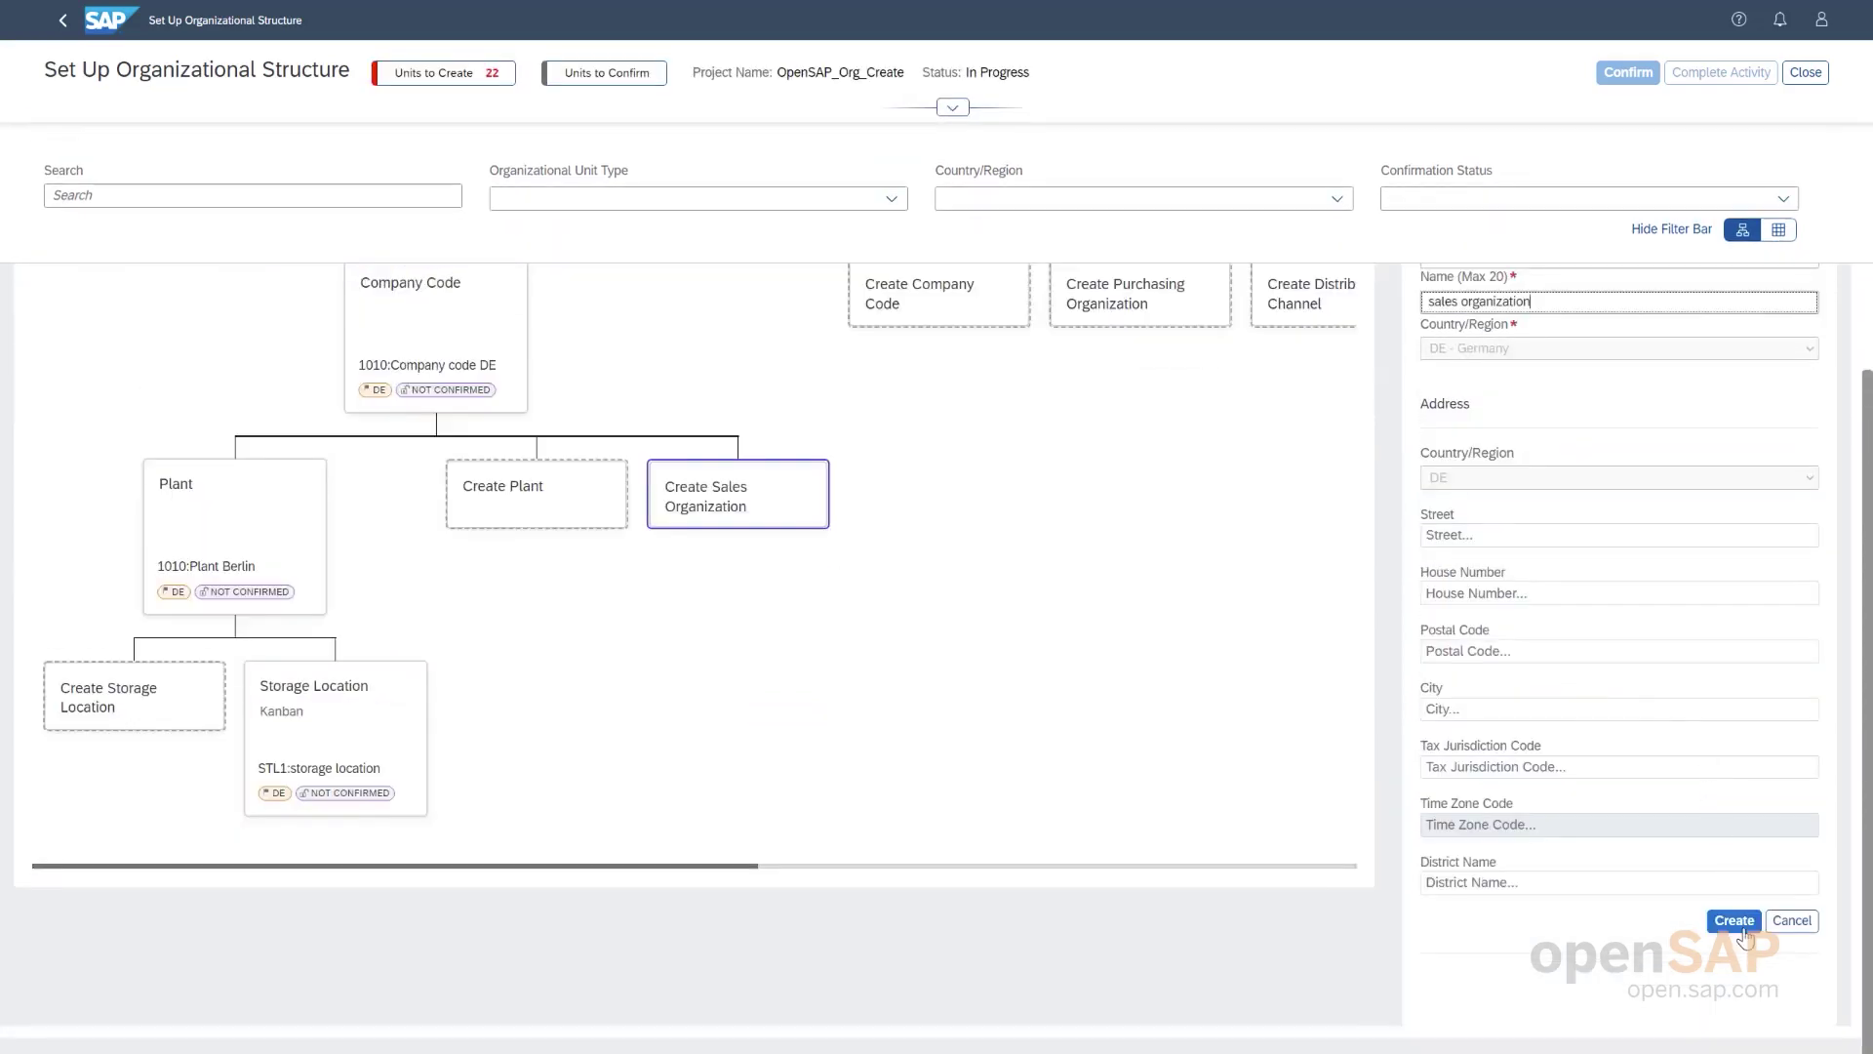
pyautogui.click(1744, 926)
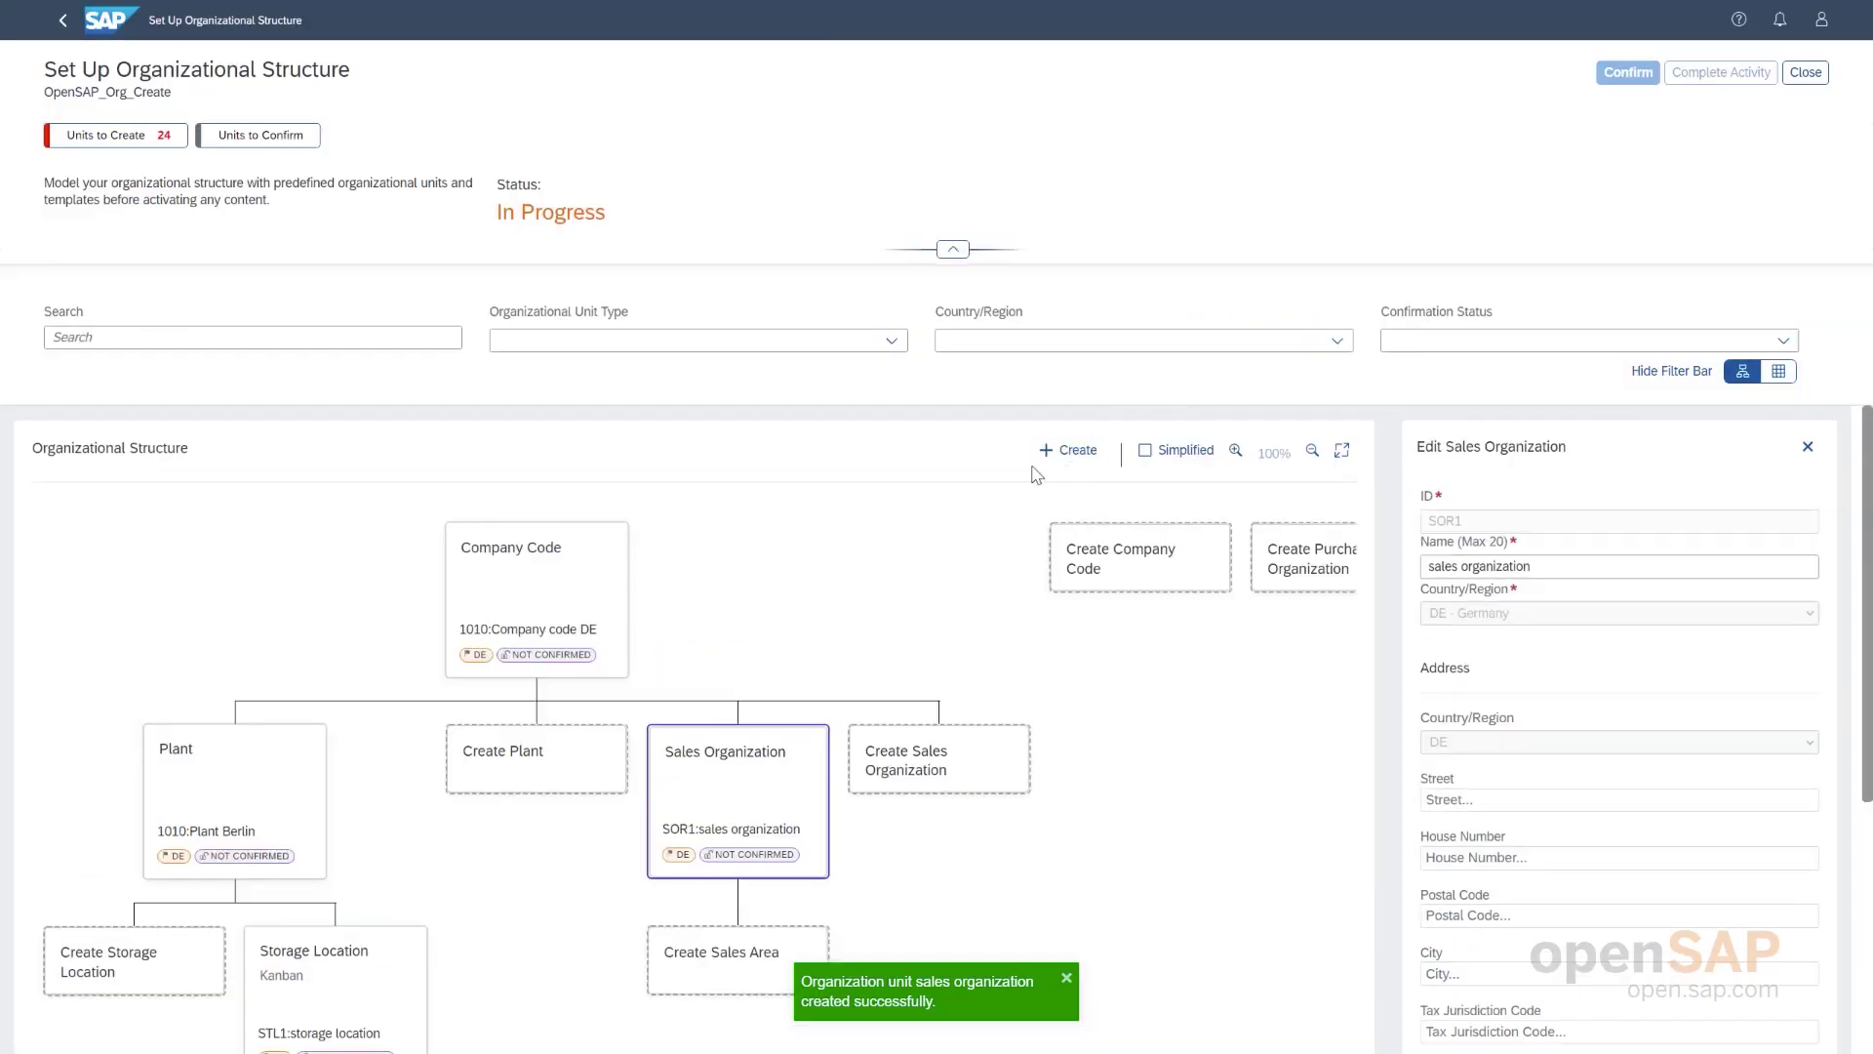
pyautogui.scroll(-1, 1036, 475)
pyautogui.scroll(-1, 1036, 475)
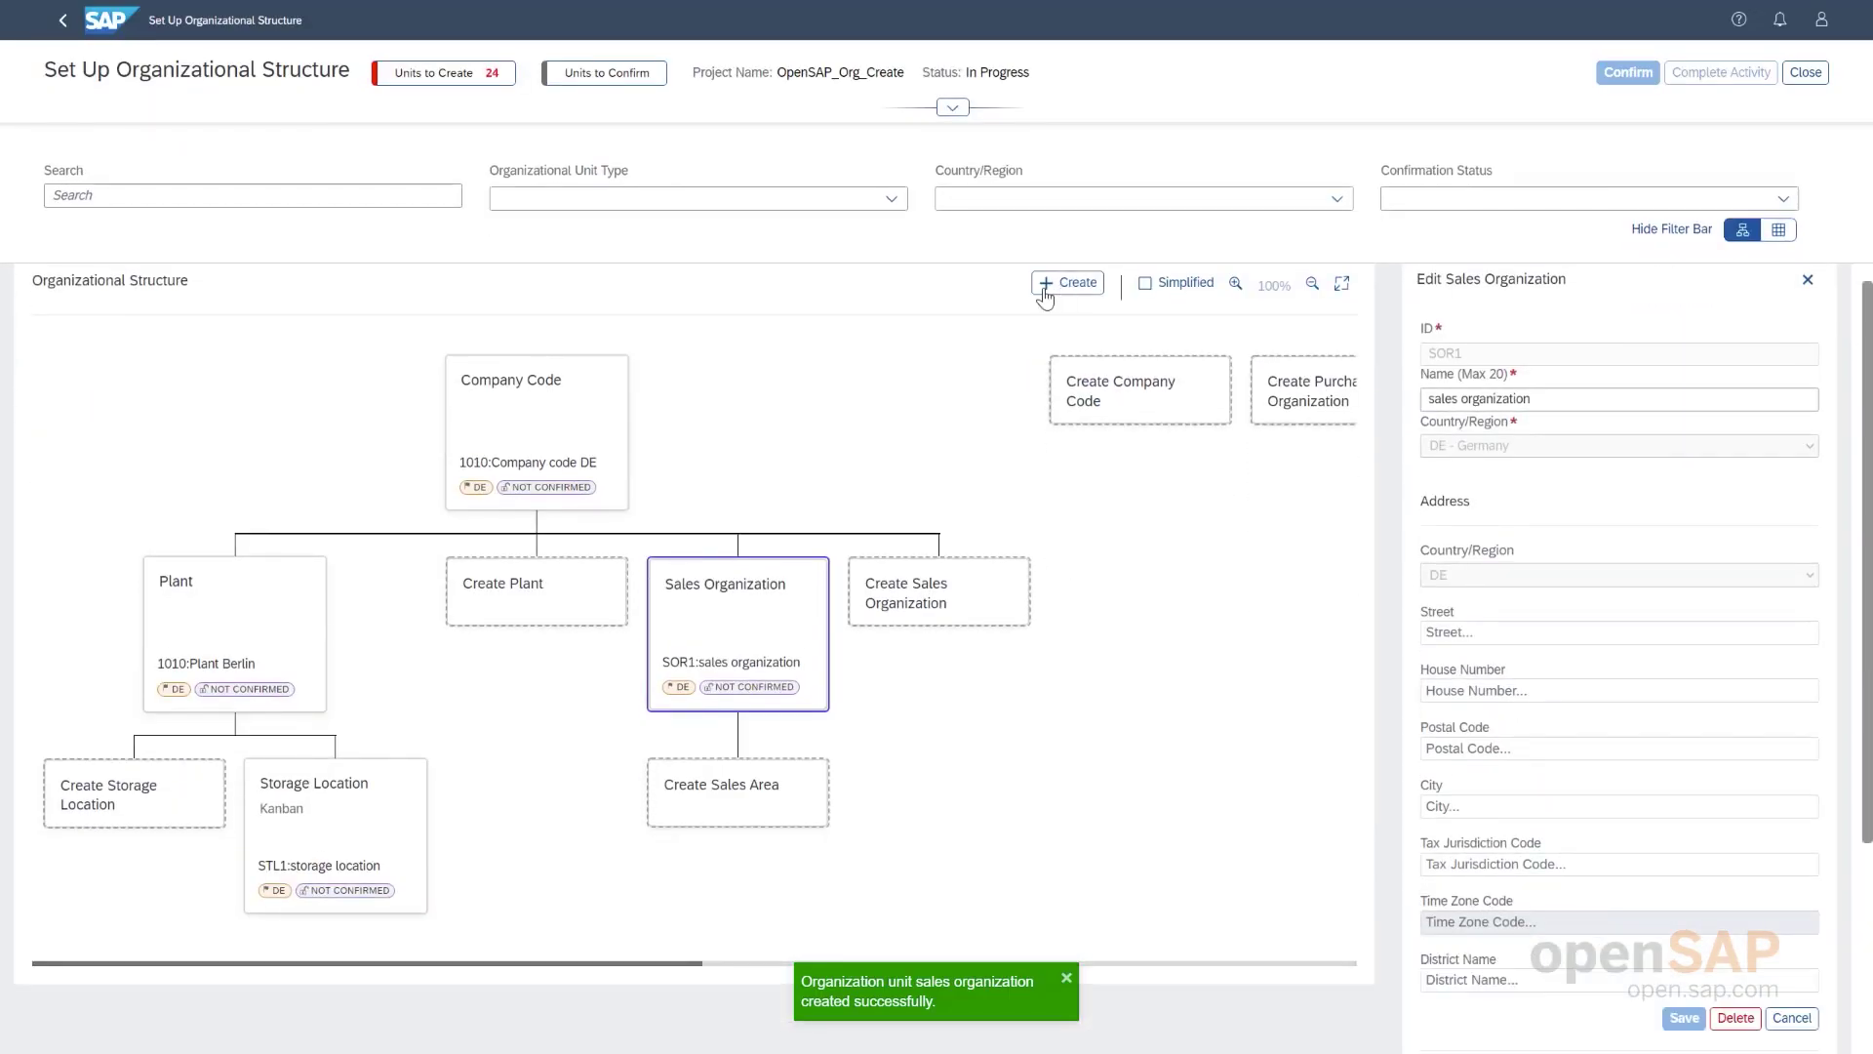
# - Check the Create unit-type list, then close the Edit Sales Organization panel
pyautogui.click(1064, 295)
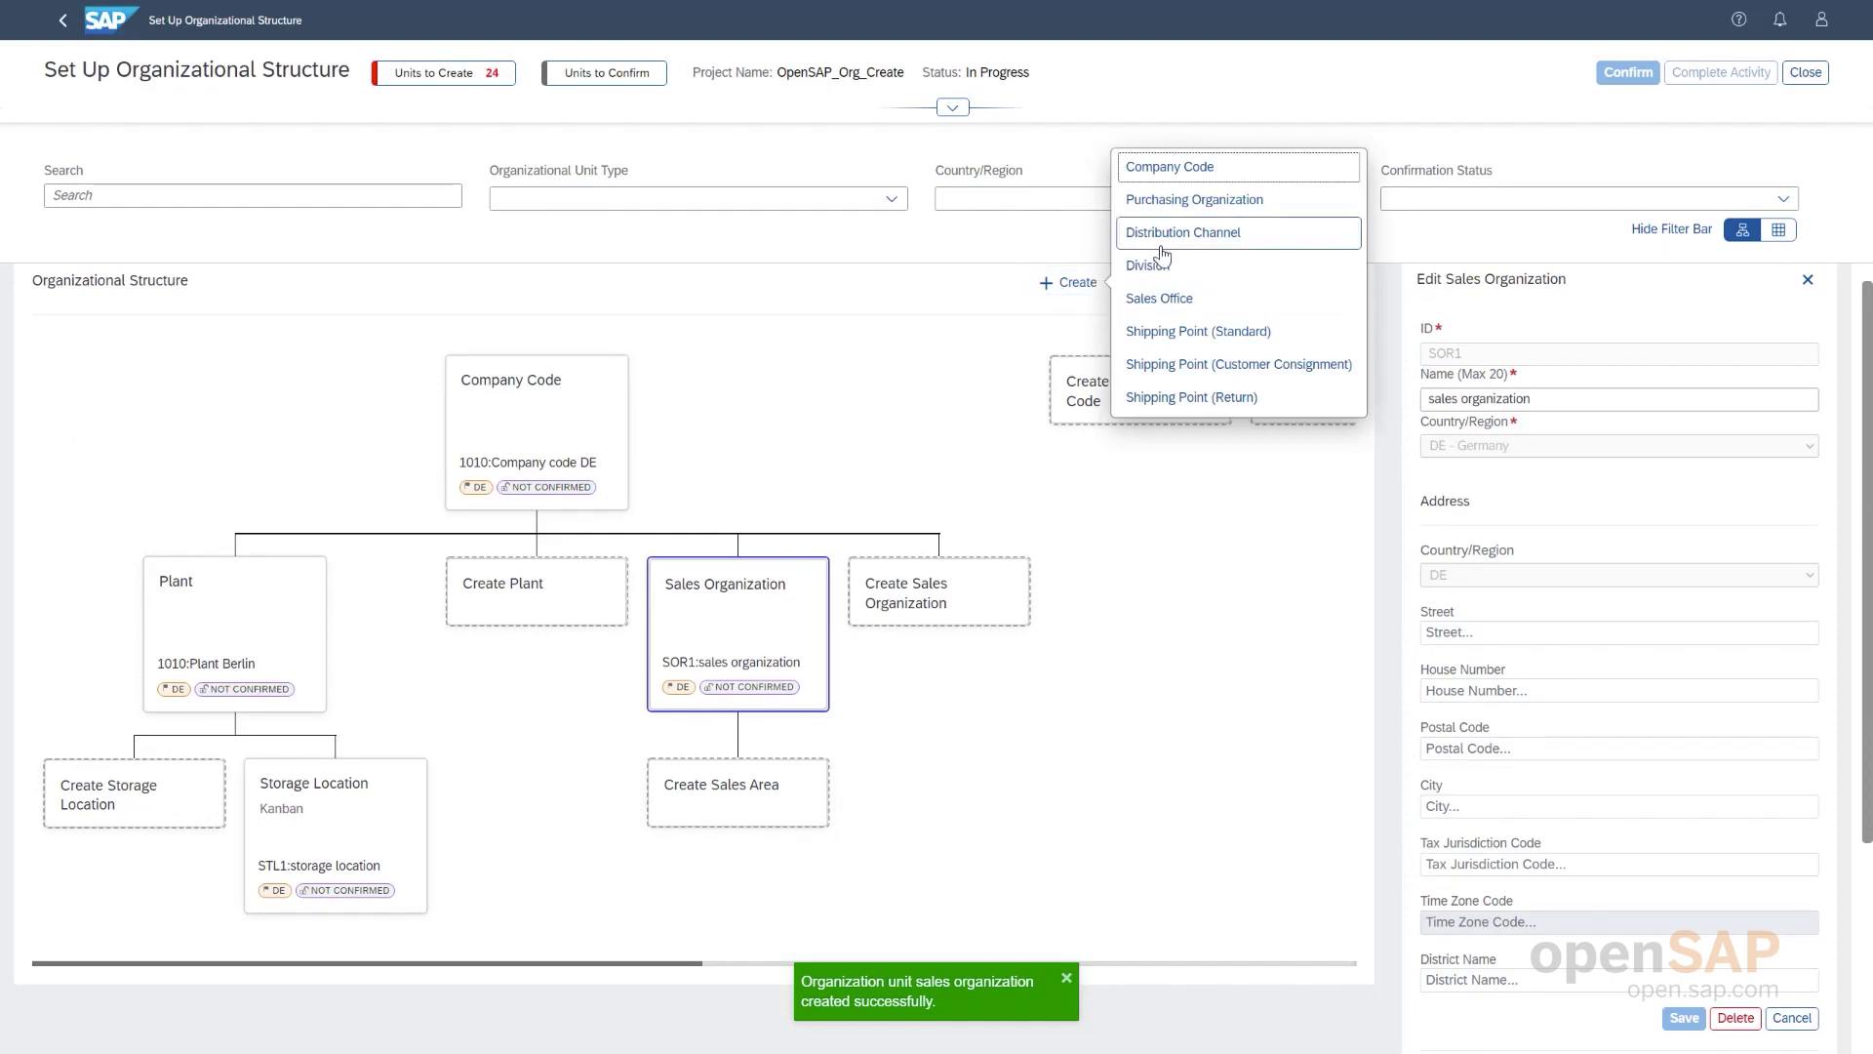
pyautogui.click(1194, 656)
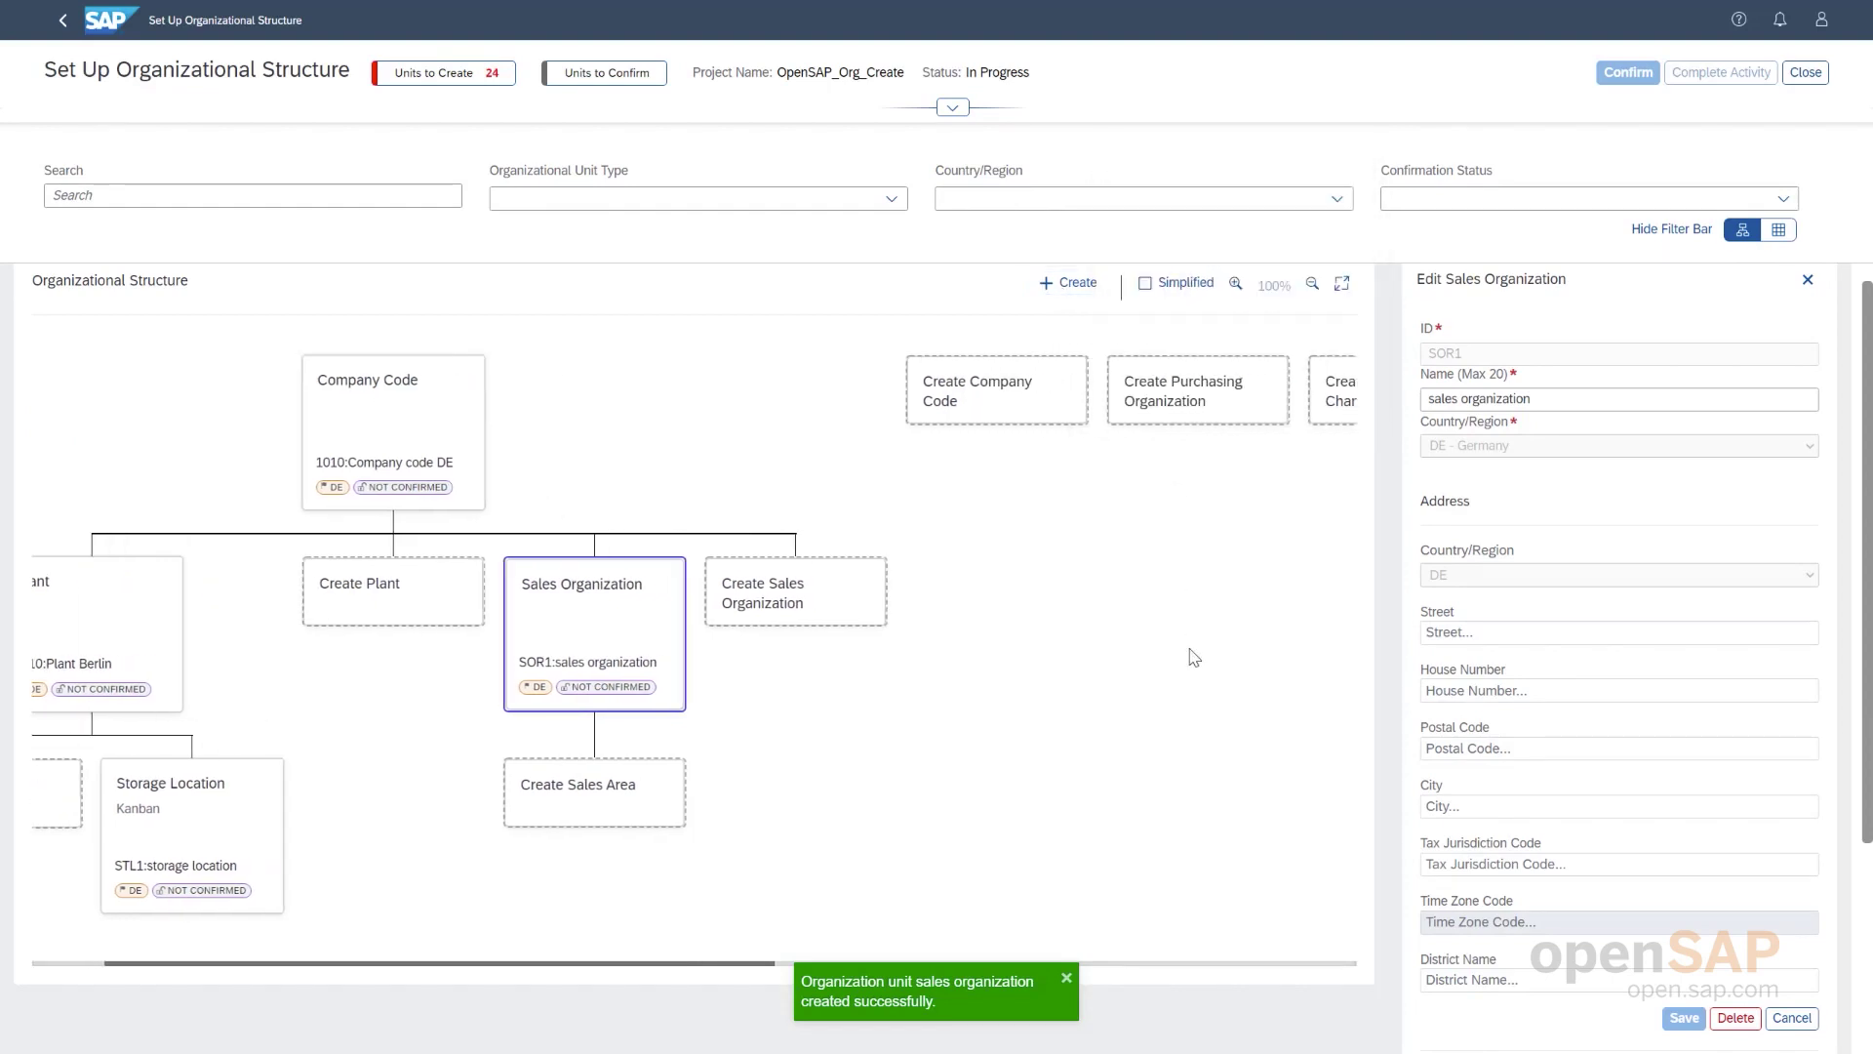
pyautogui.click(1808, 279)
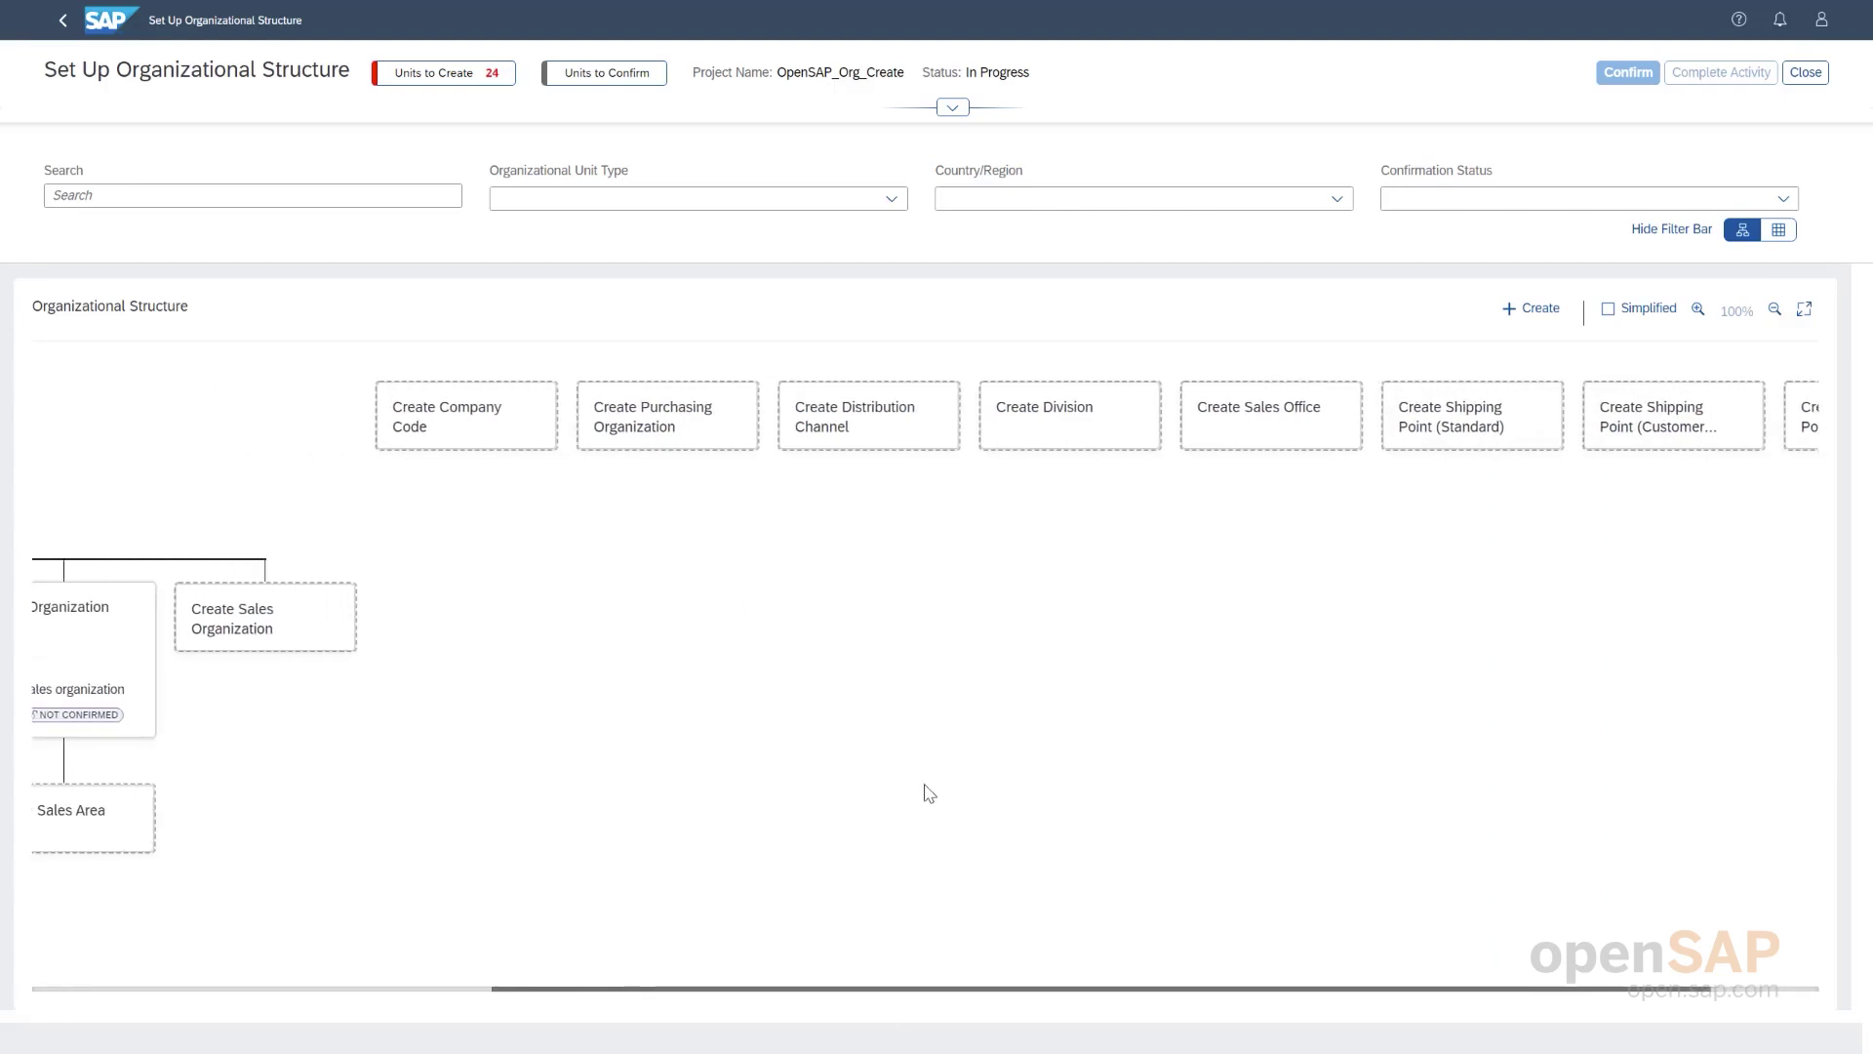
pyautogui.click(1452, 438)
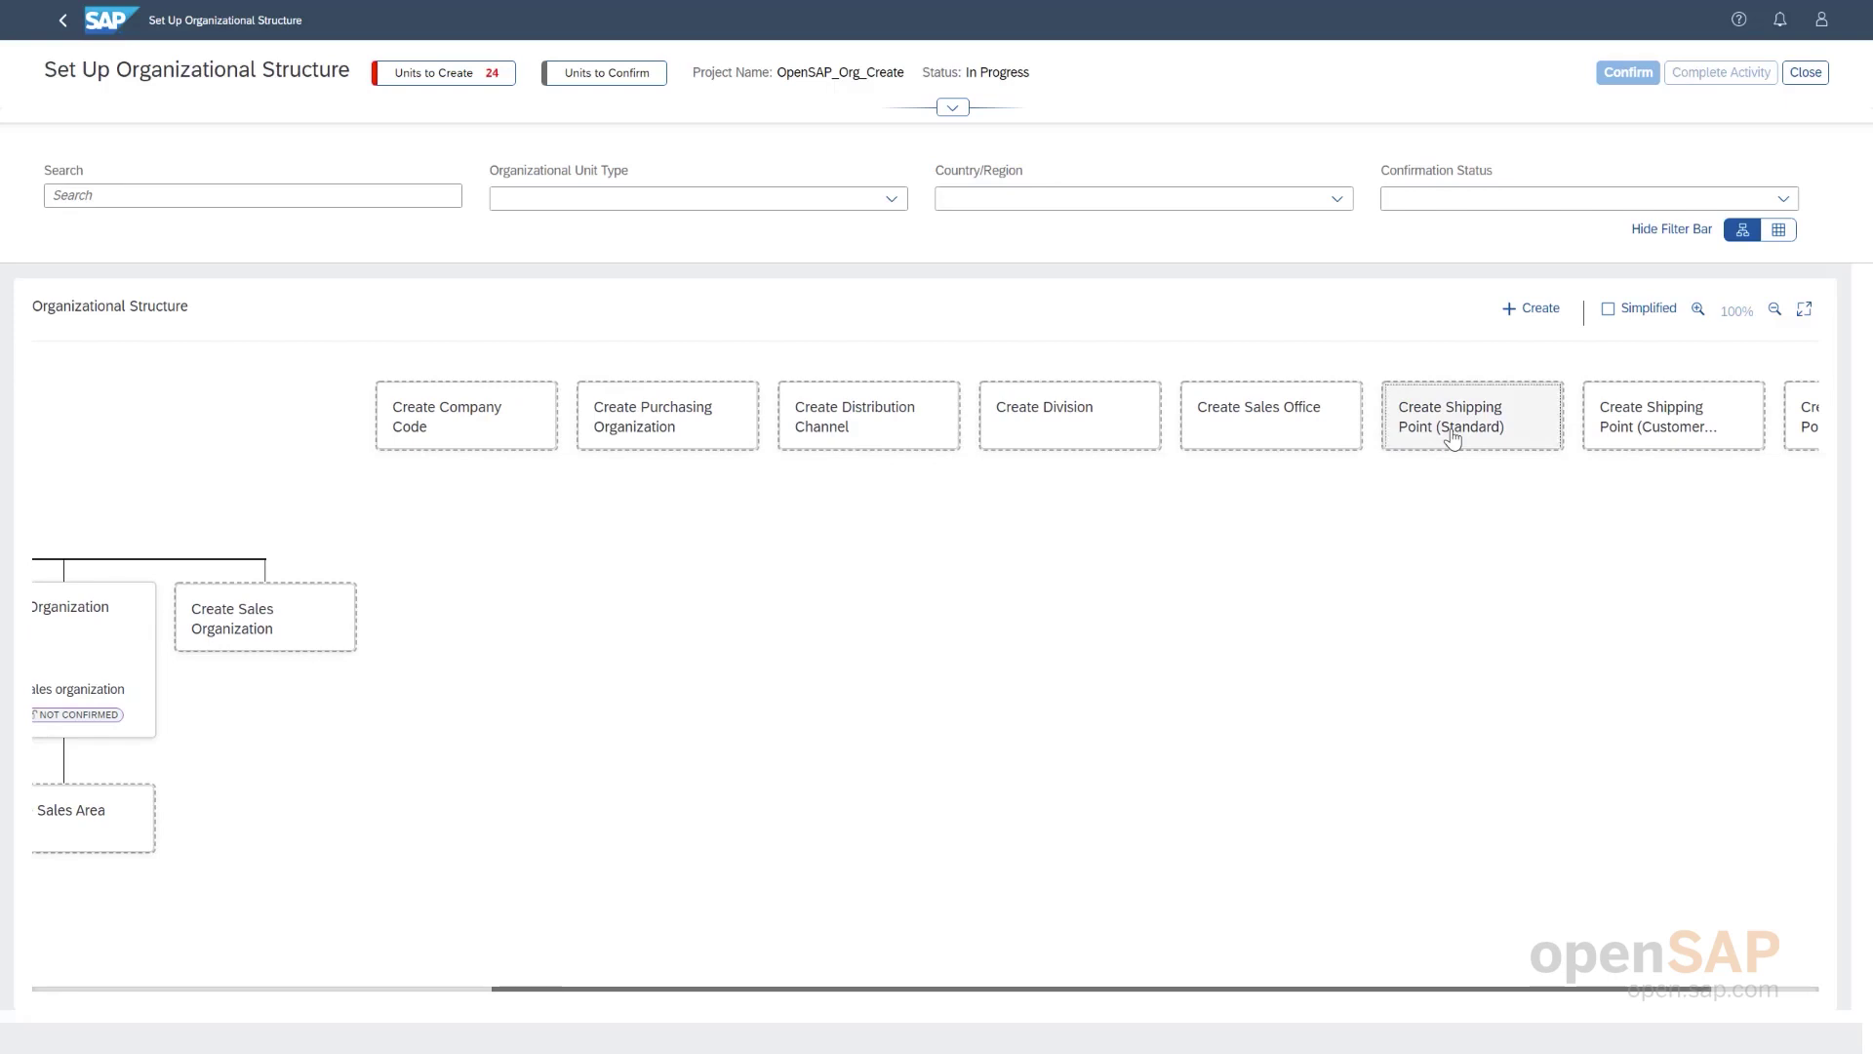
# - Create shipping point SHP1 'Standard Shippoint', correcting its country from US - USA to DE - Germany
pyautogui.click(1480, 398)
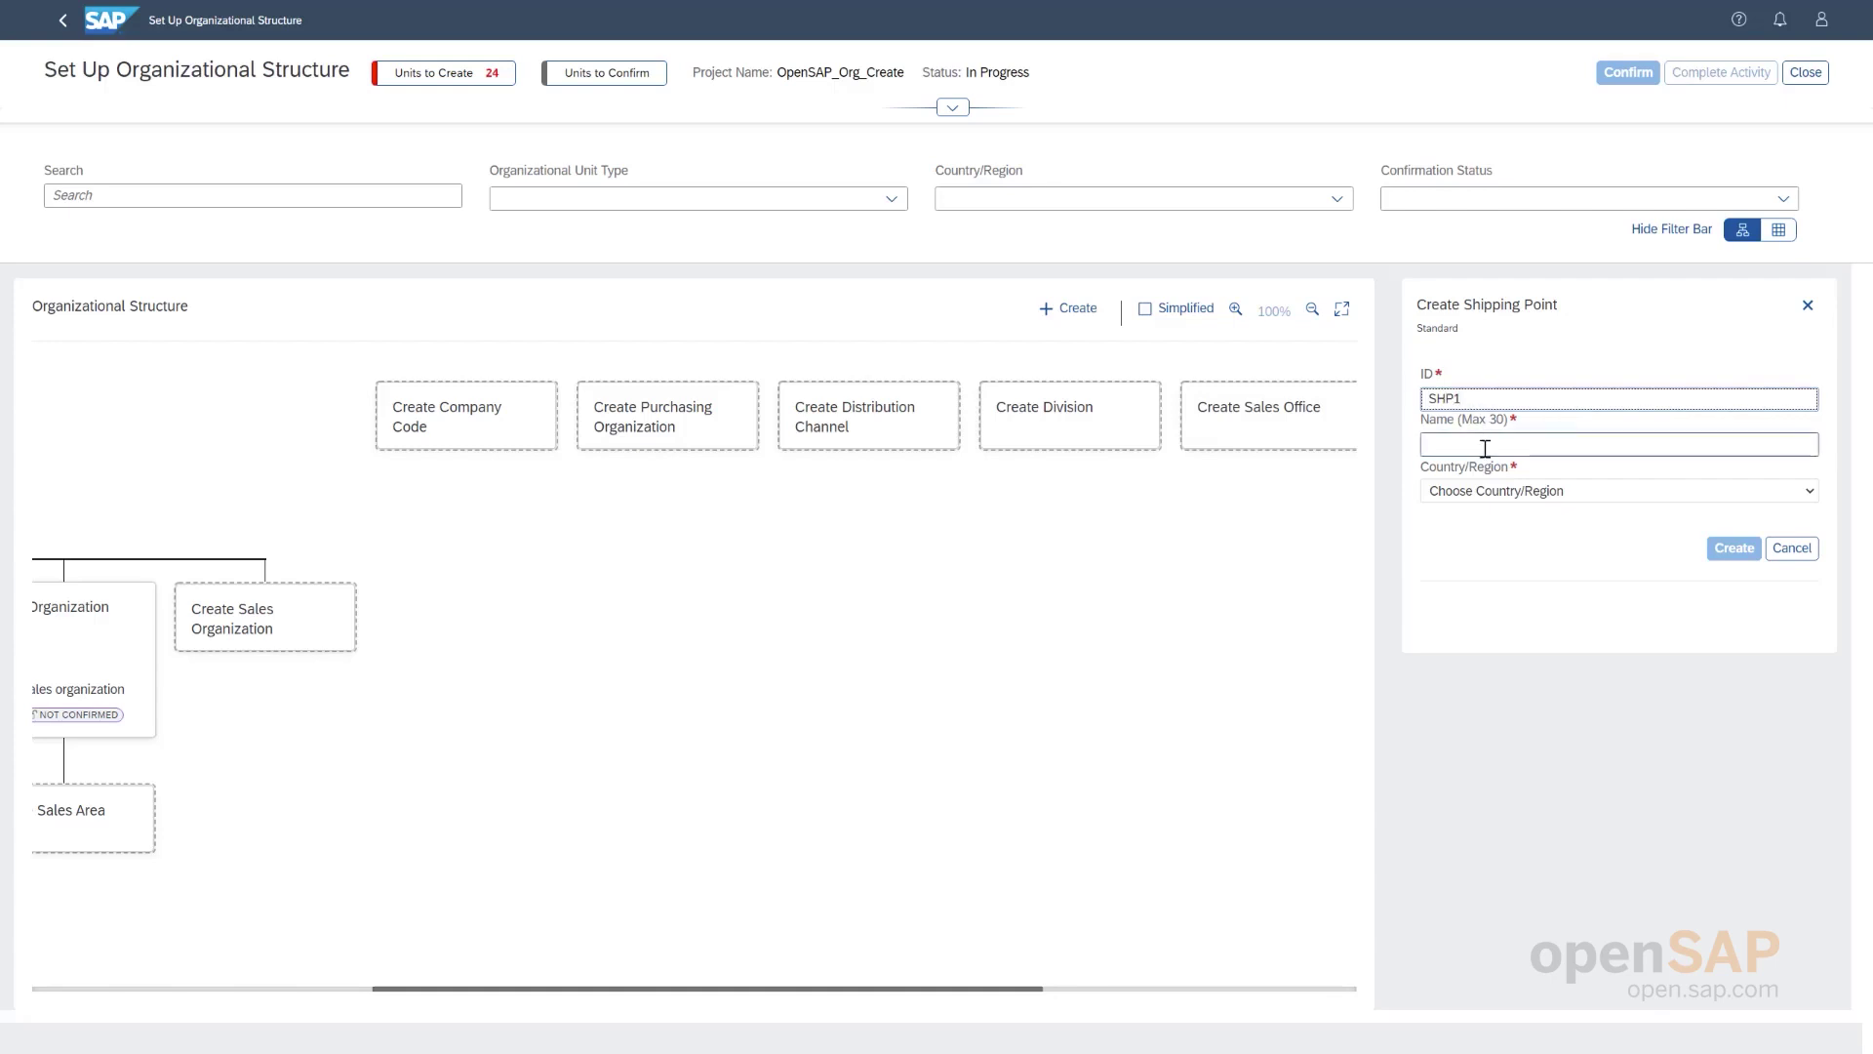
pyautogui.click(1485, 445)
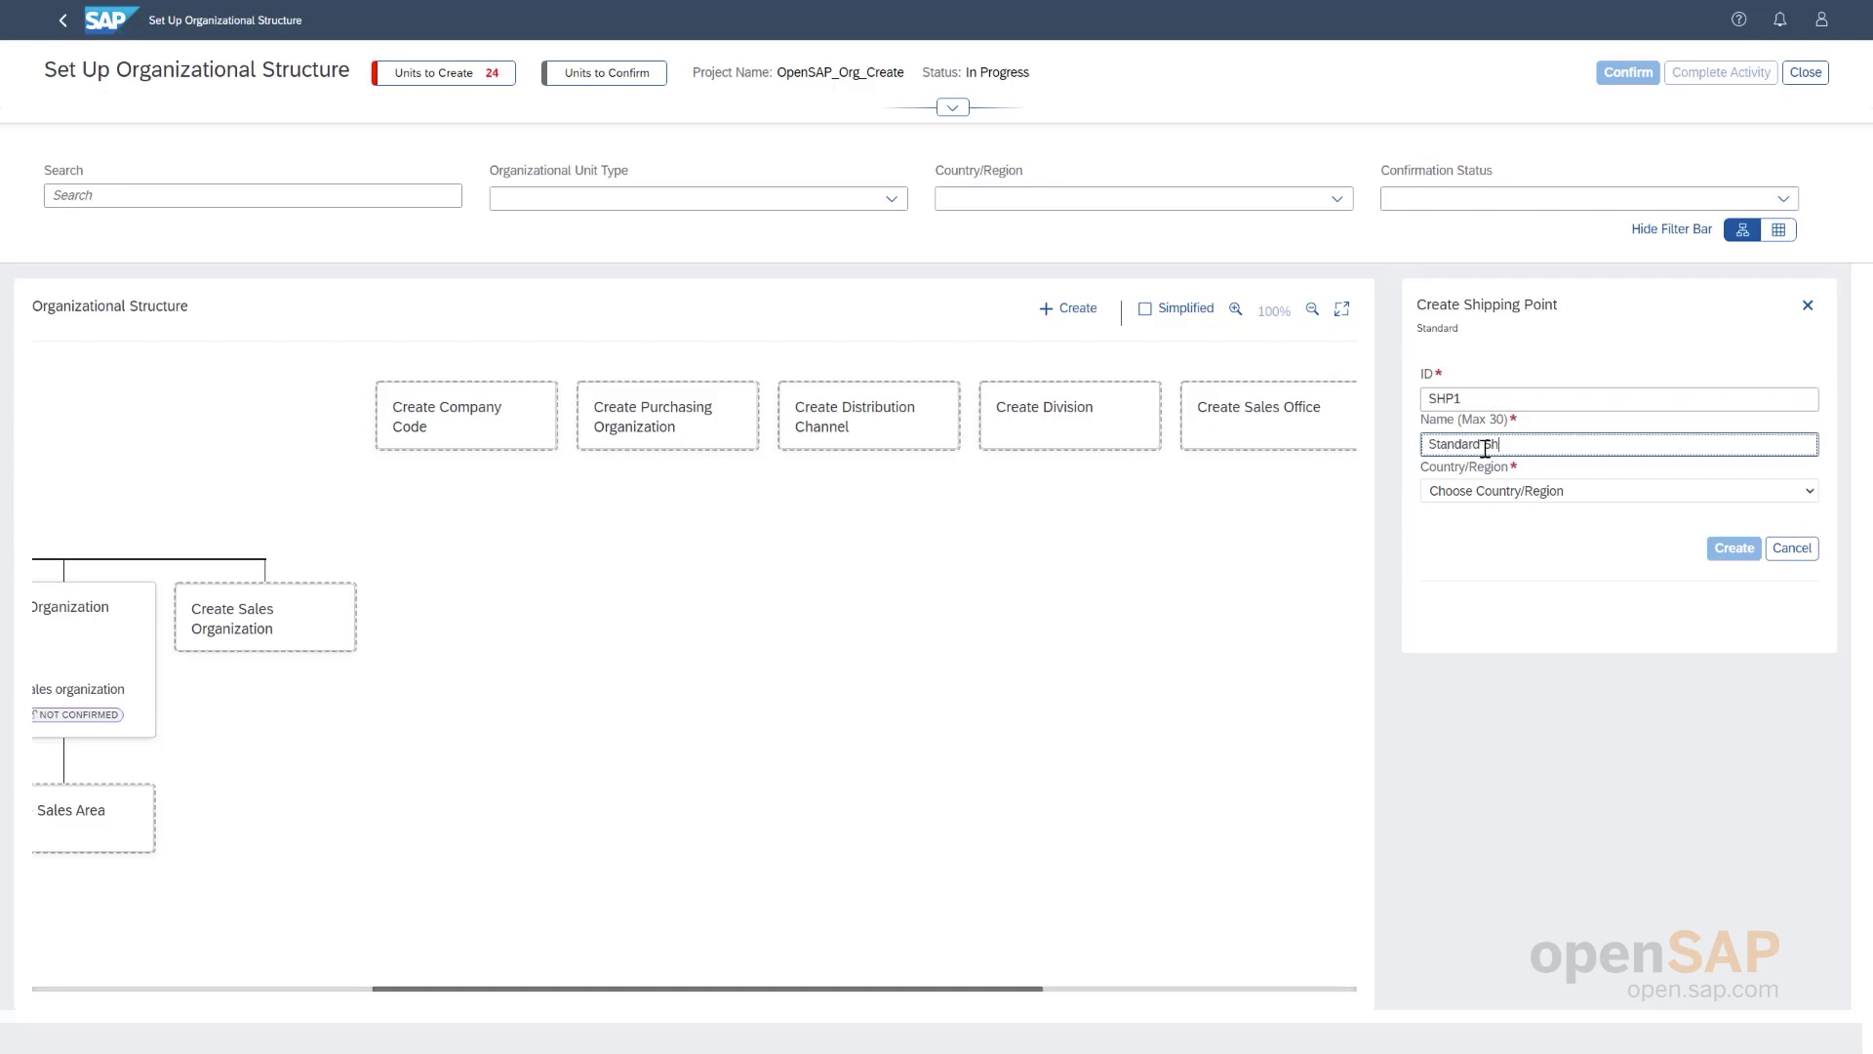
pyautogui.click(1509, 493)
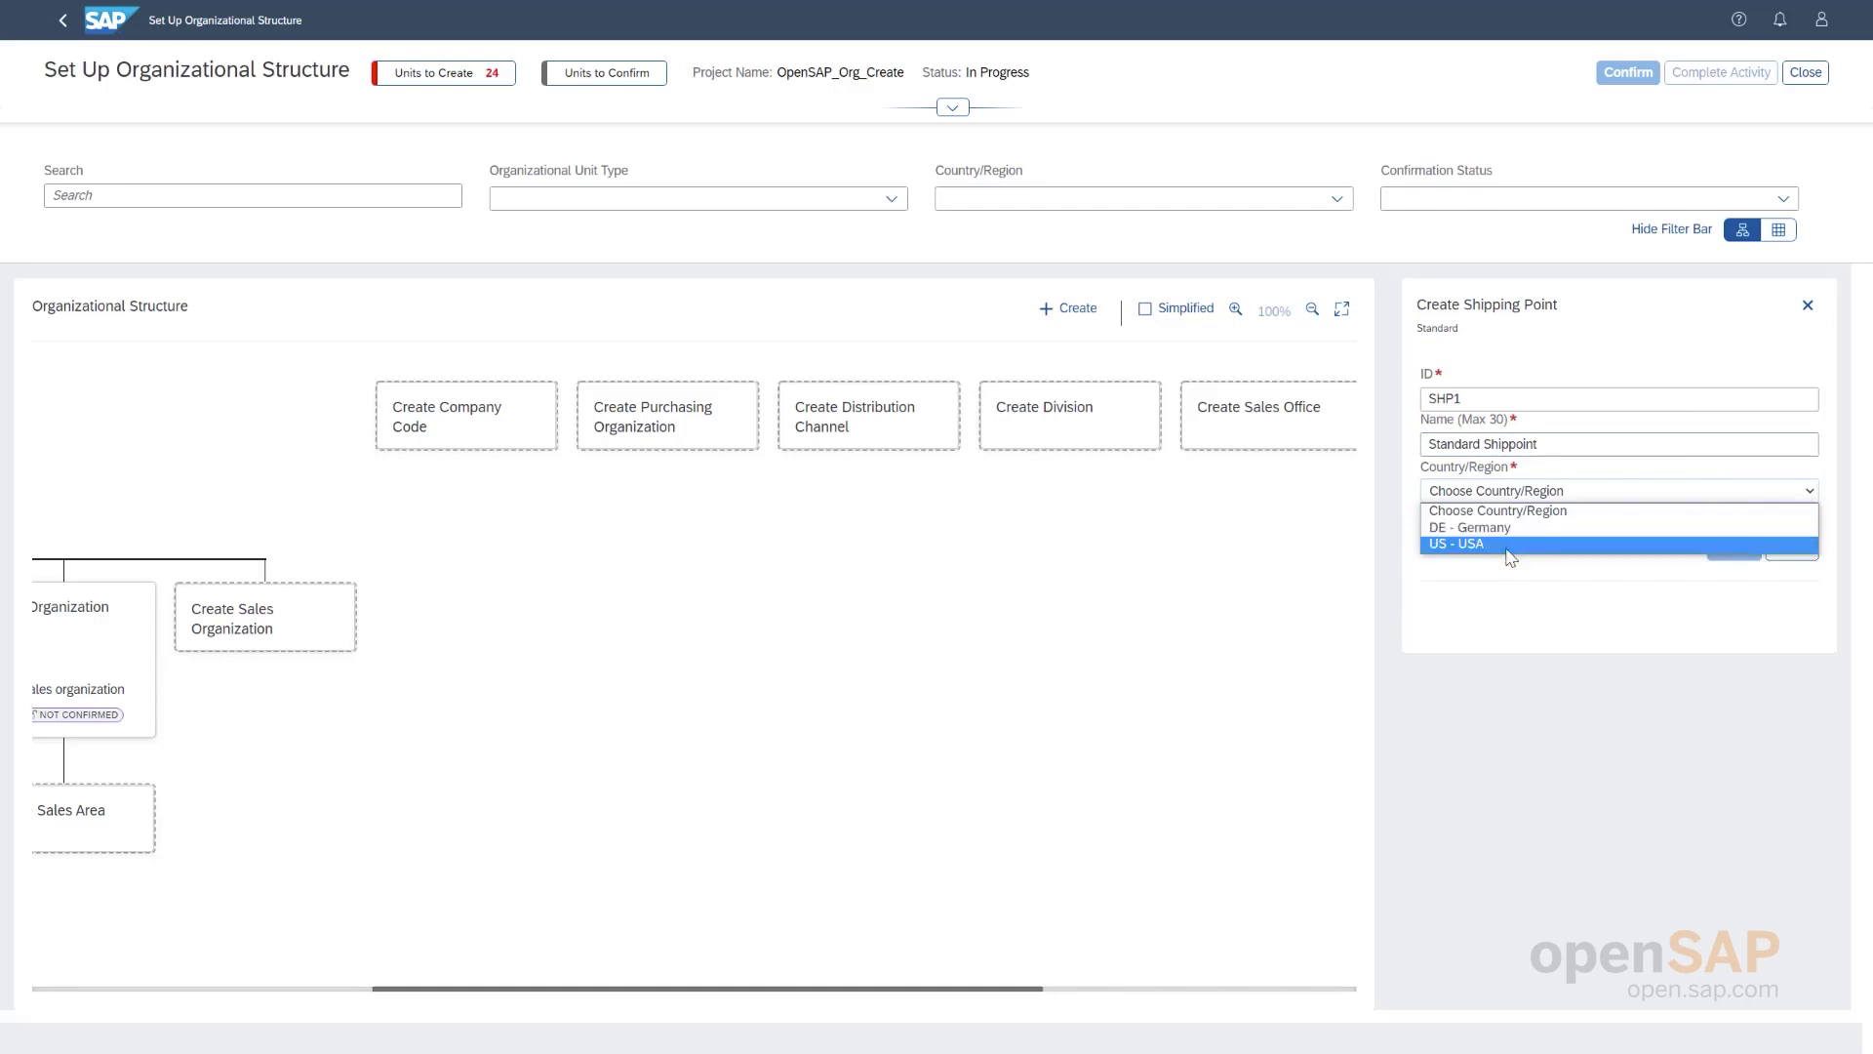
pyautogui.click(1509, 544)
pyautogui.scroll(-2, 1663, 571)
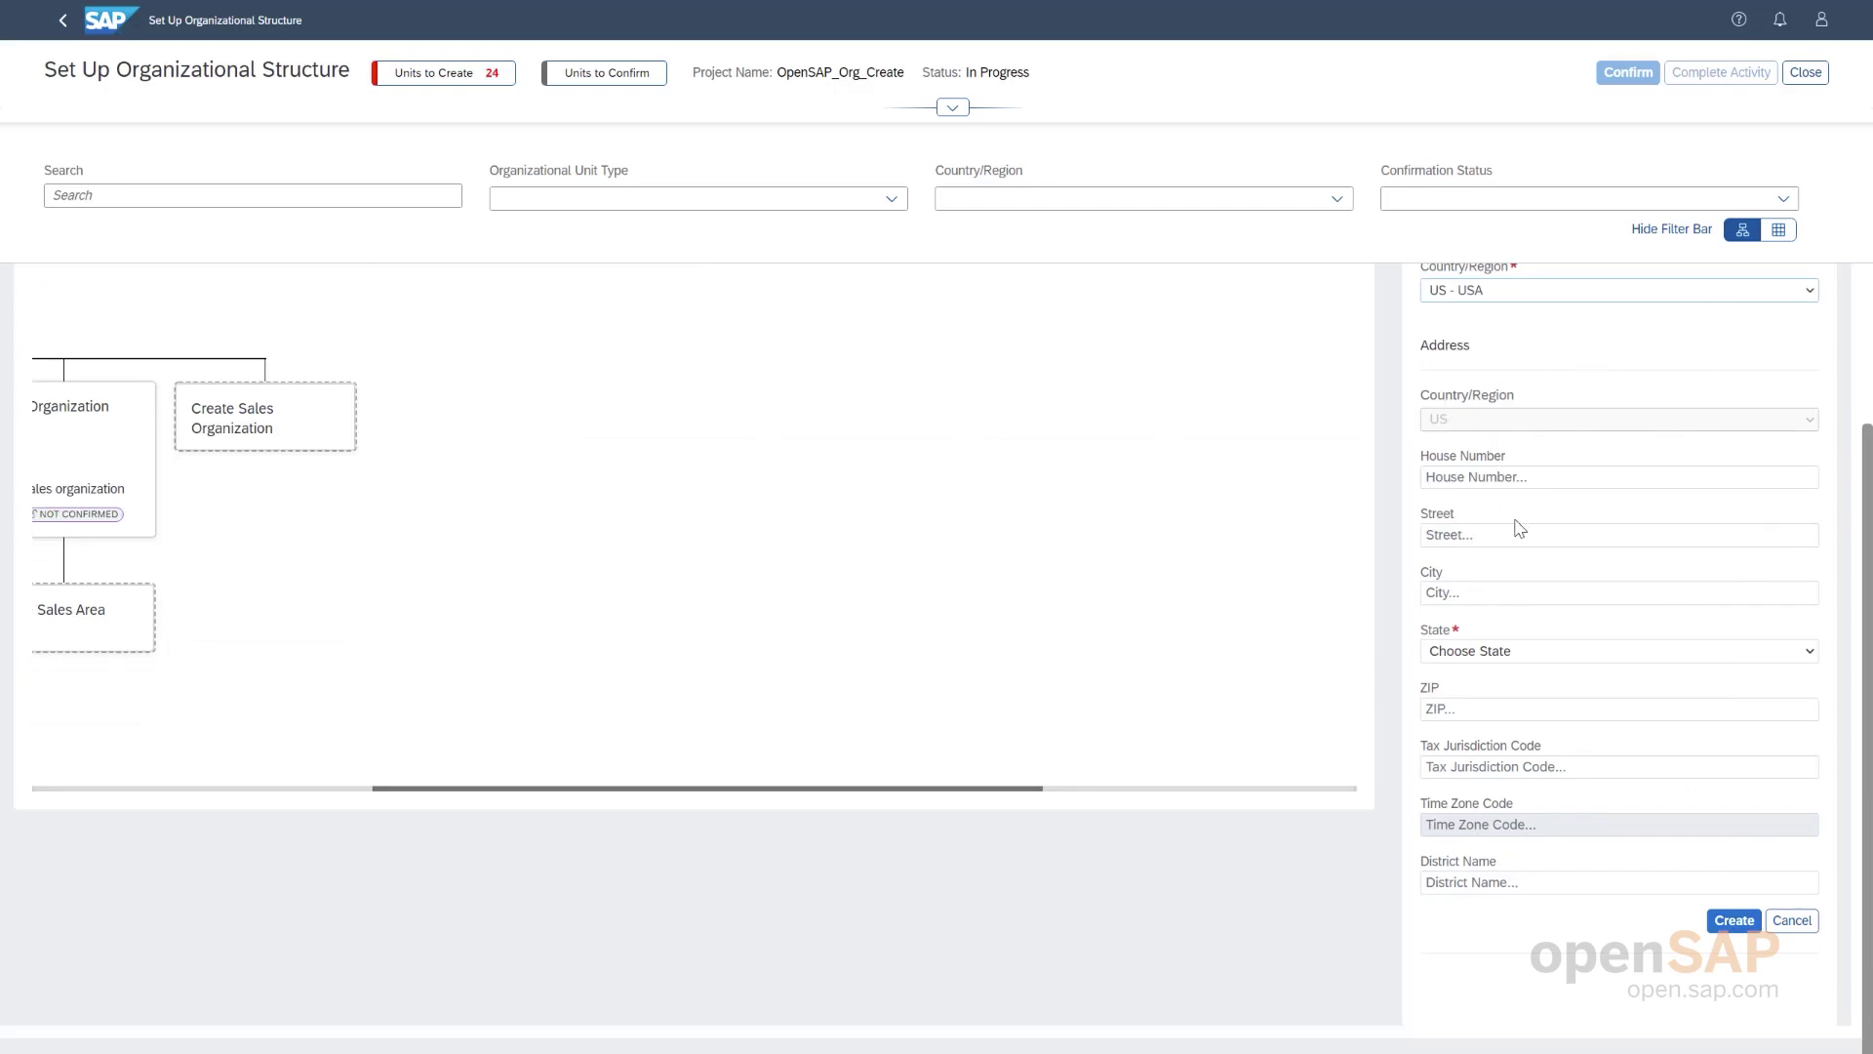
pyautogui.click(1805, 291)
pyautogui.click(1774, 331)
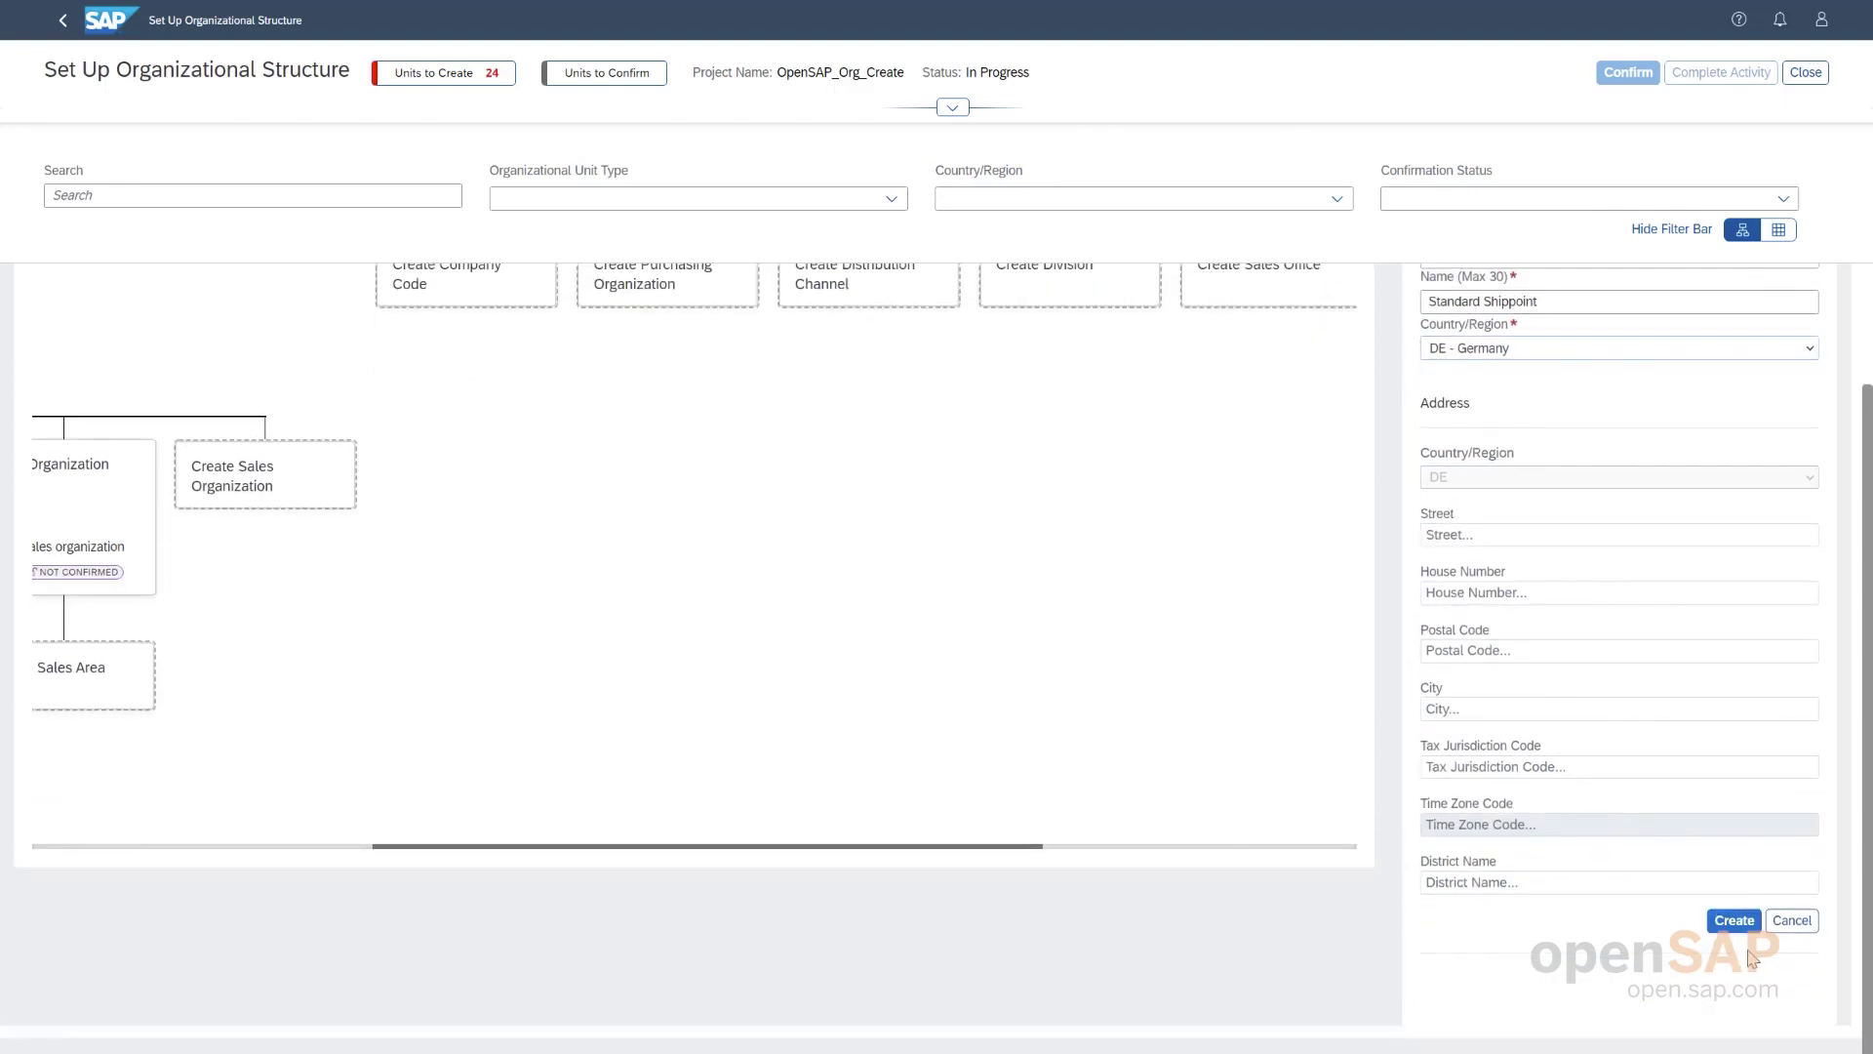
pyautogui.click(1734, 920)
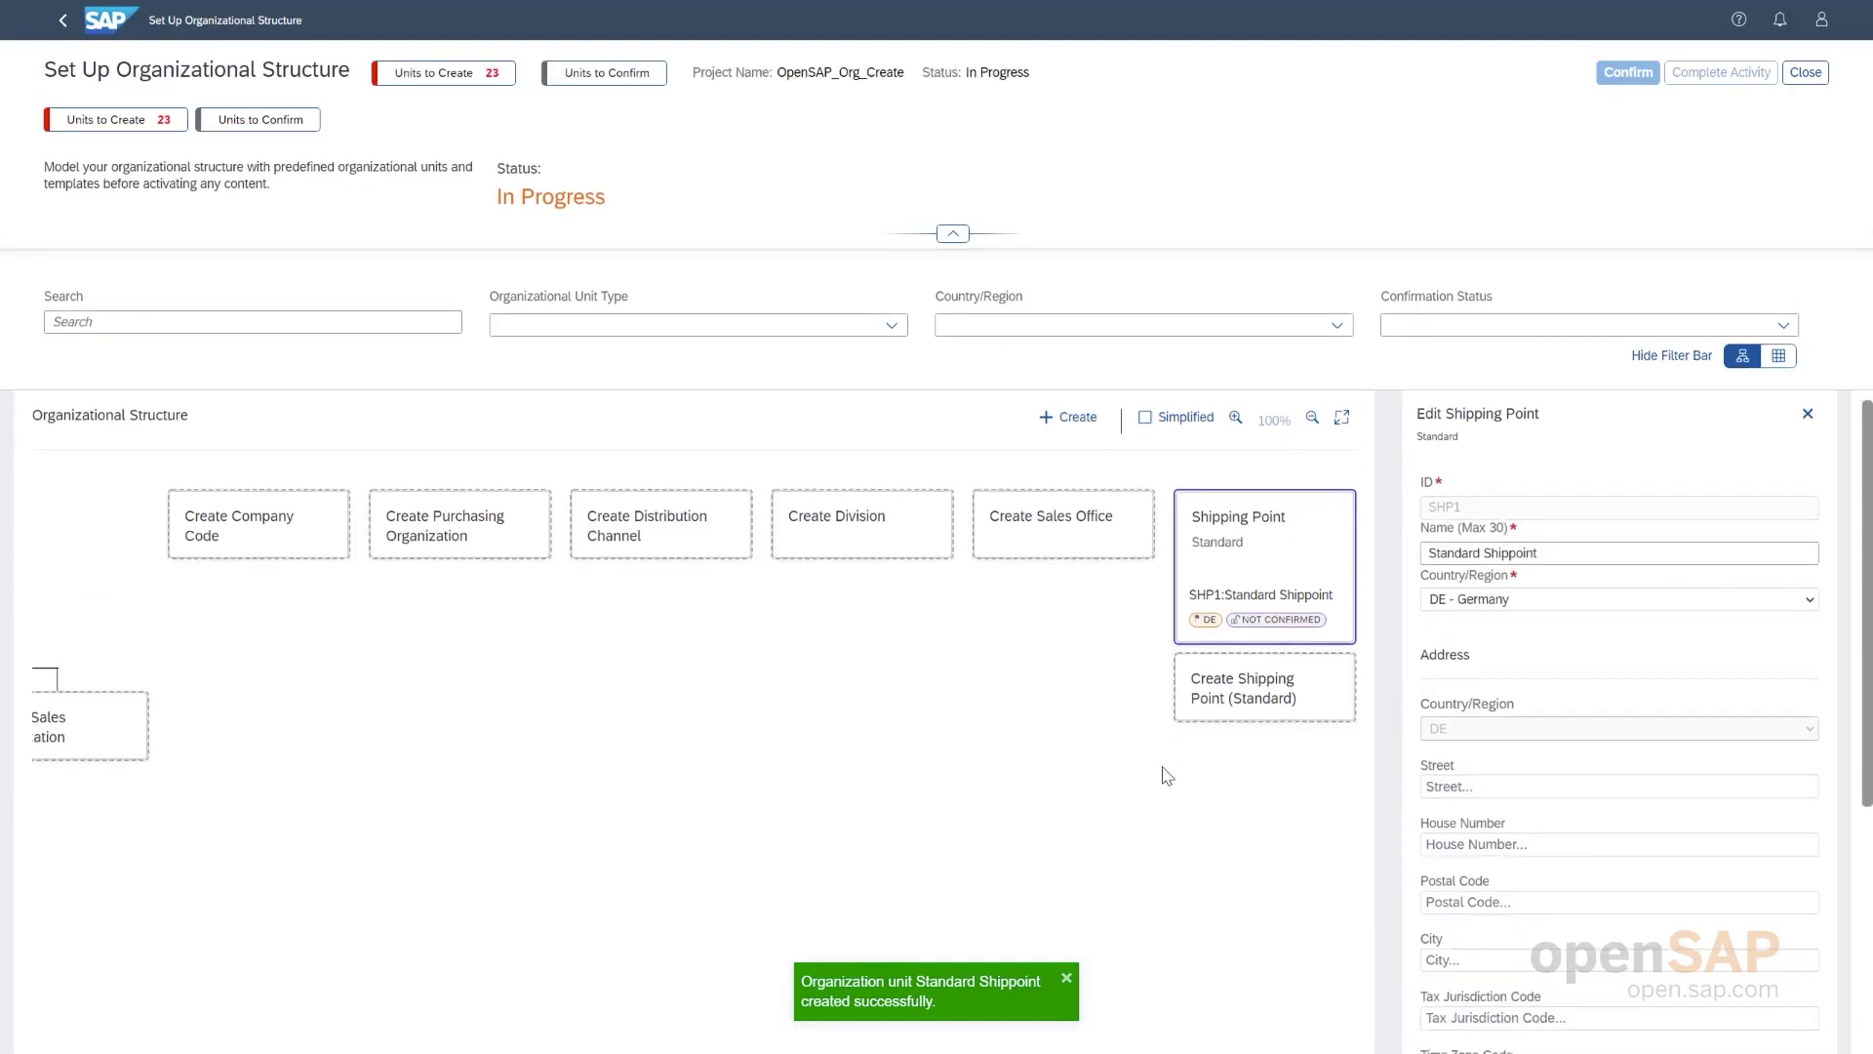
pyautogui.scroll(-3, 1167, 775)
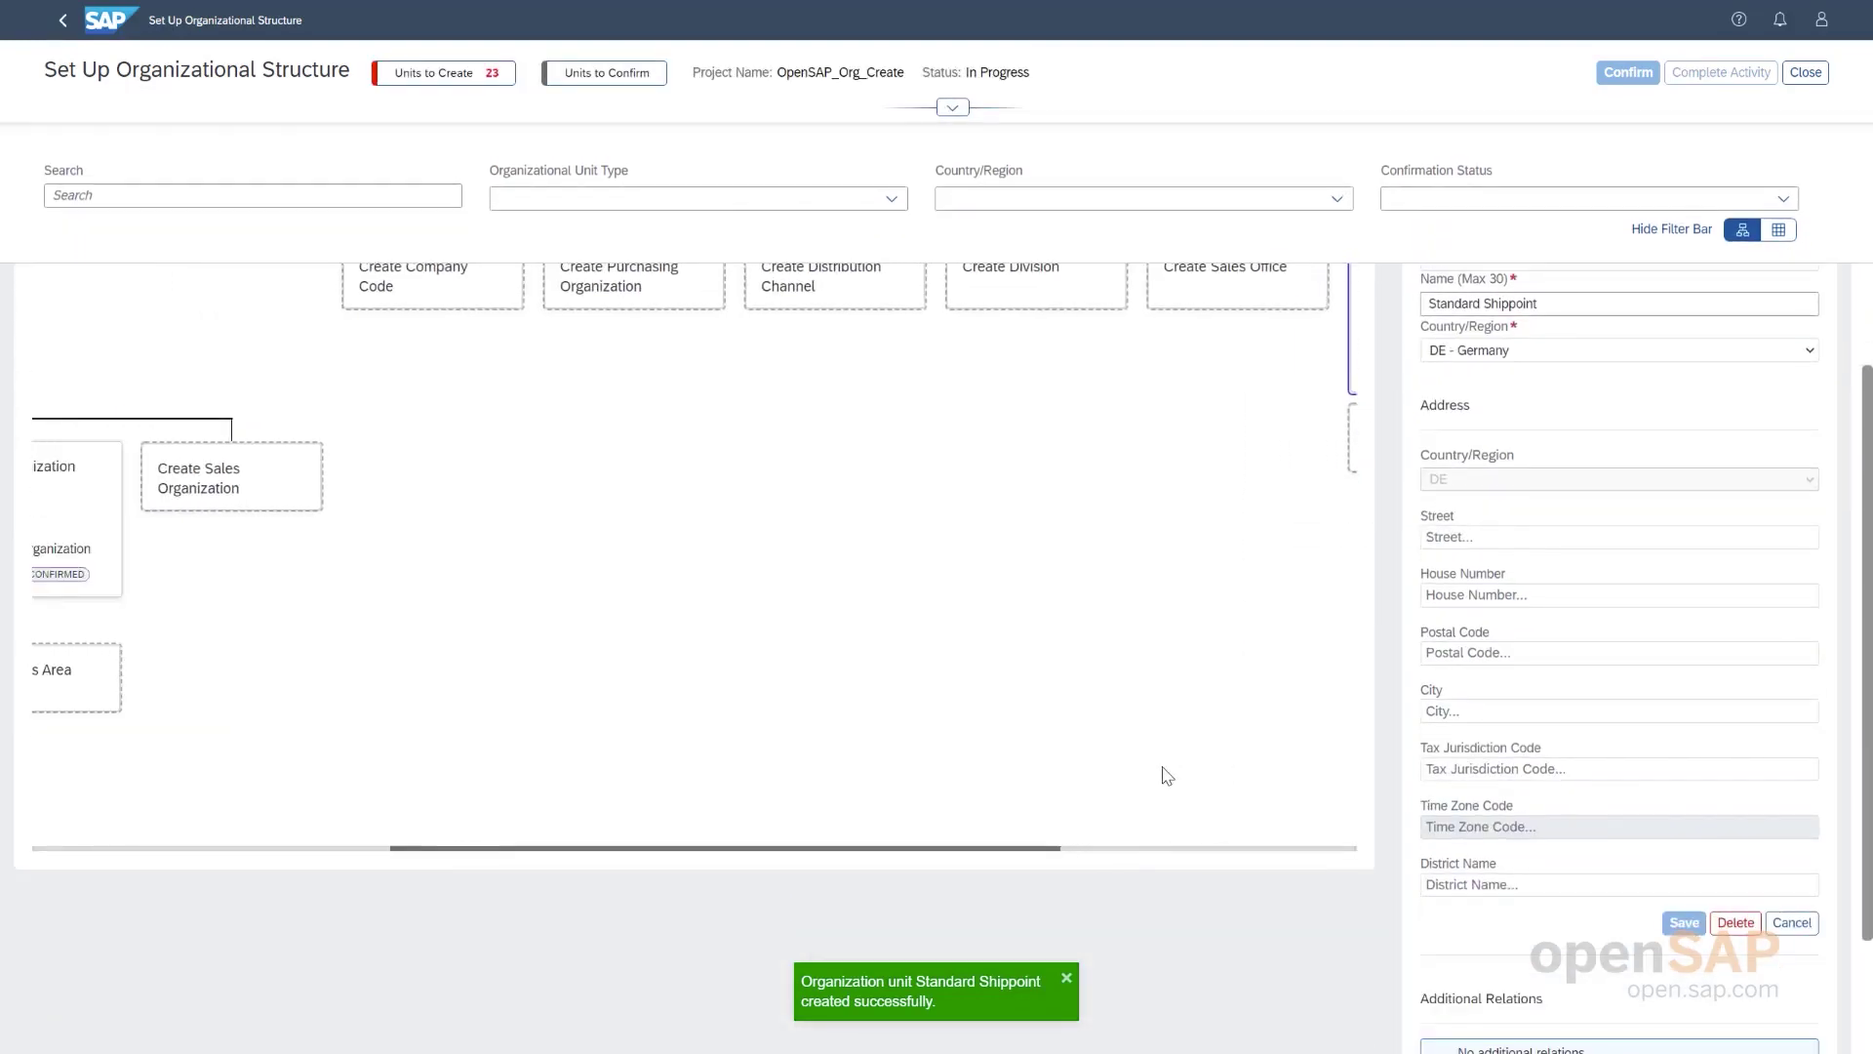
# - Open Plant Berlin's details and view its Additional Relations to purchasing, sales and shipping points
pyautogui.scroll(3, 1167, 776)
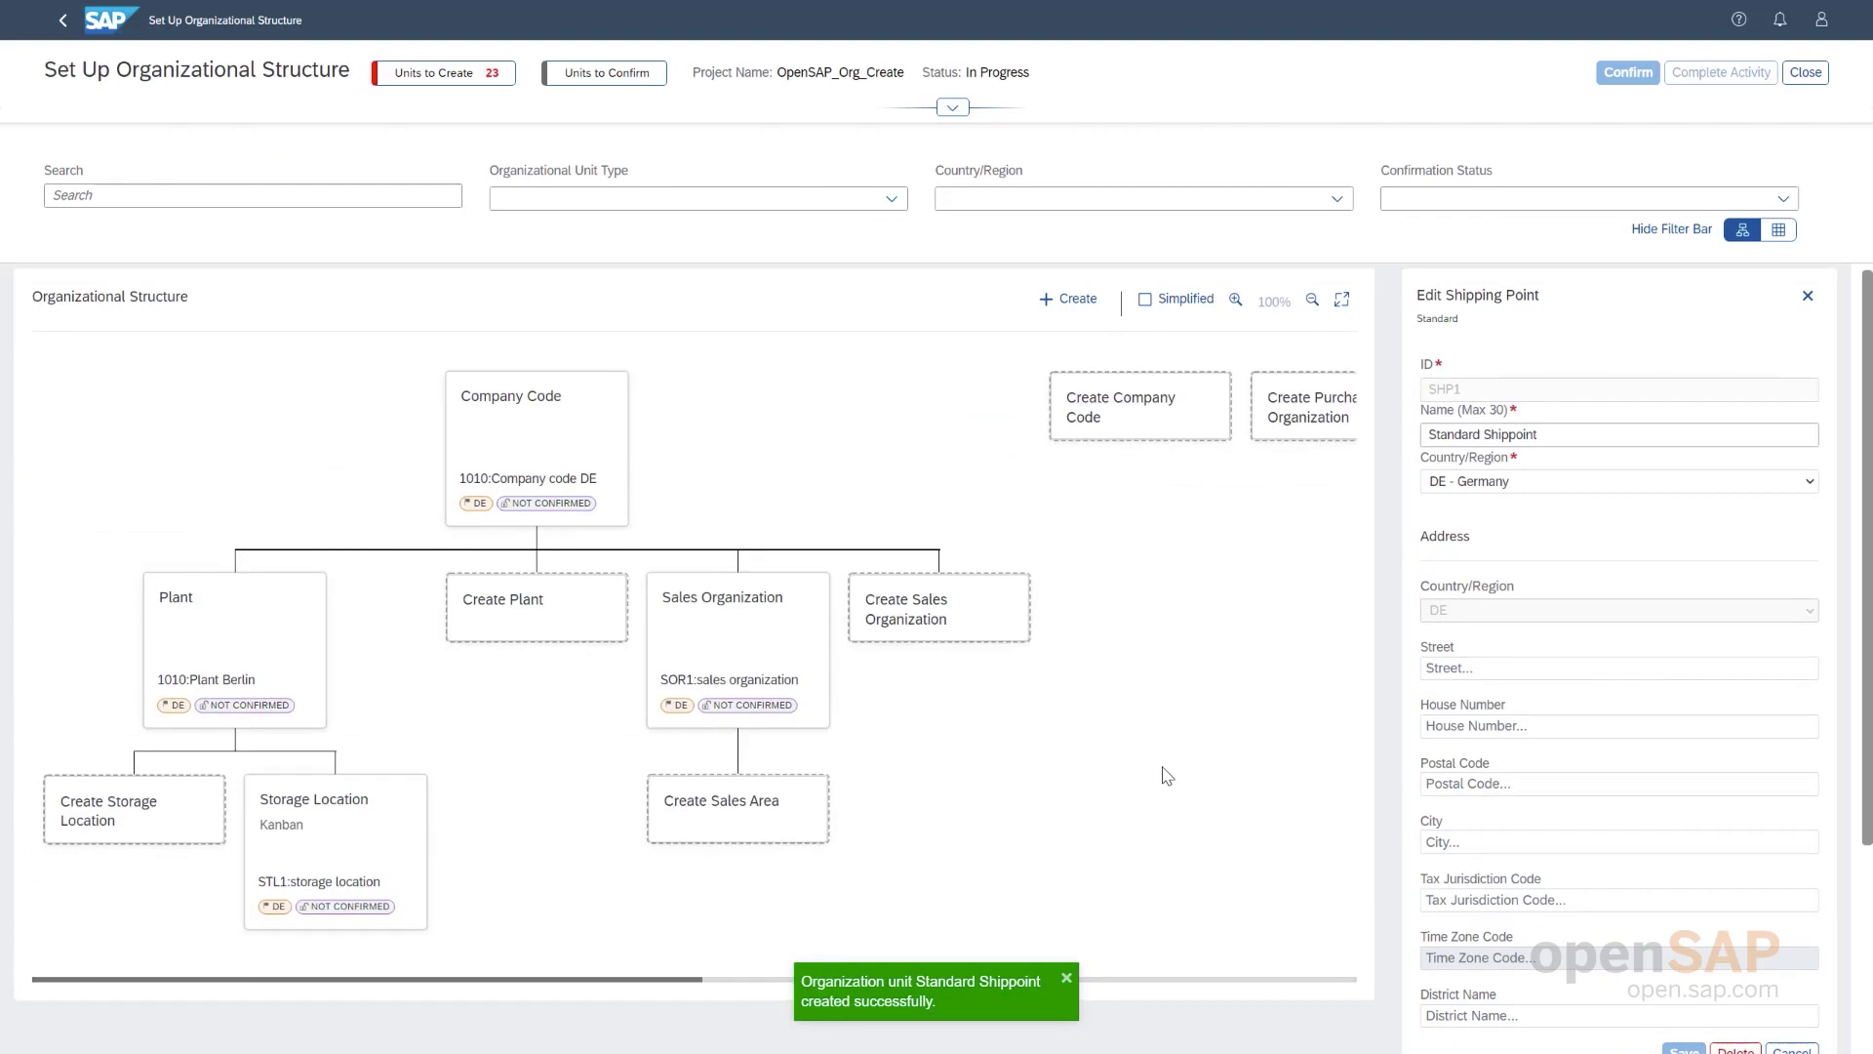
pyautogui.scroll(-1, 1166, 775)
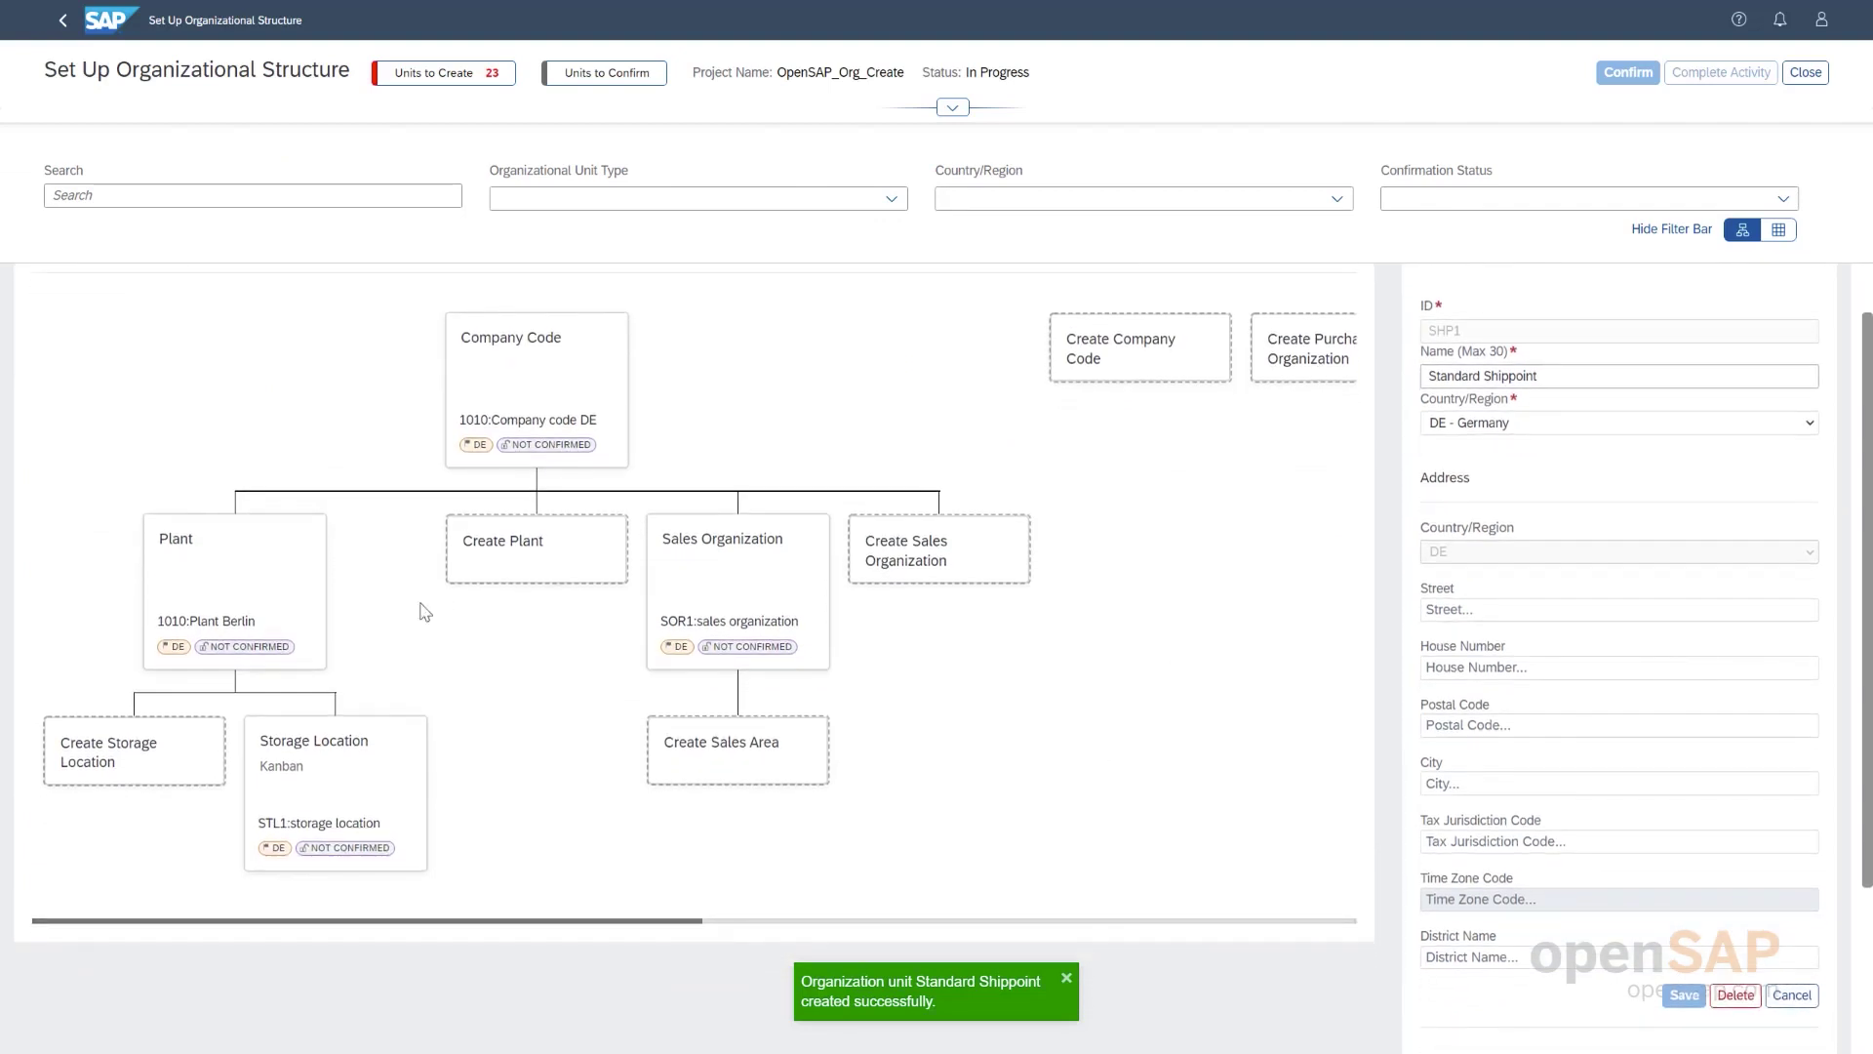
pyautogui.click(203, 552)
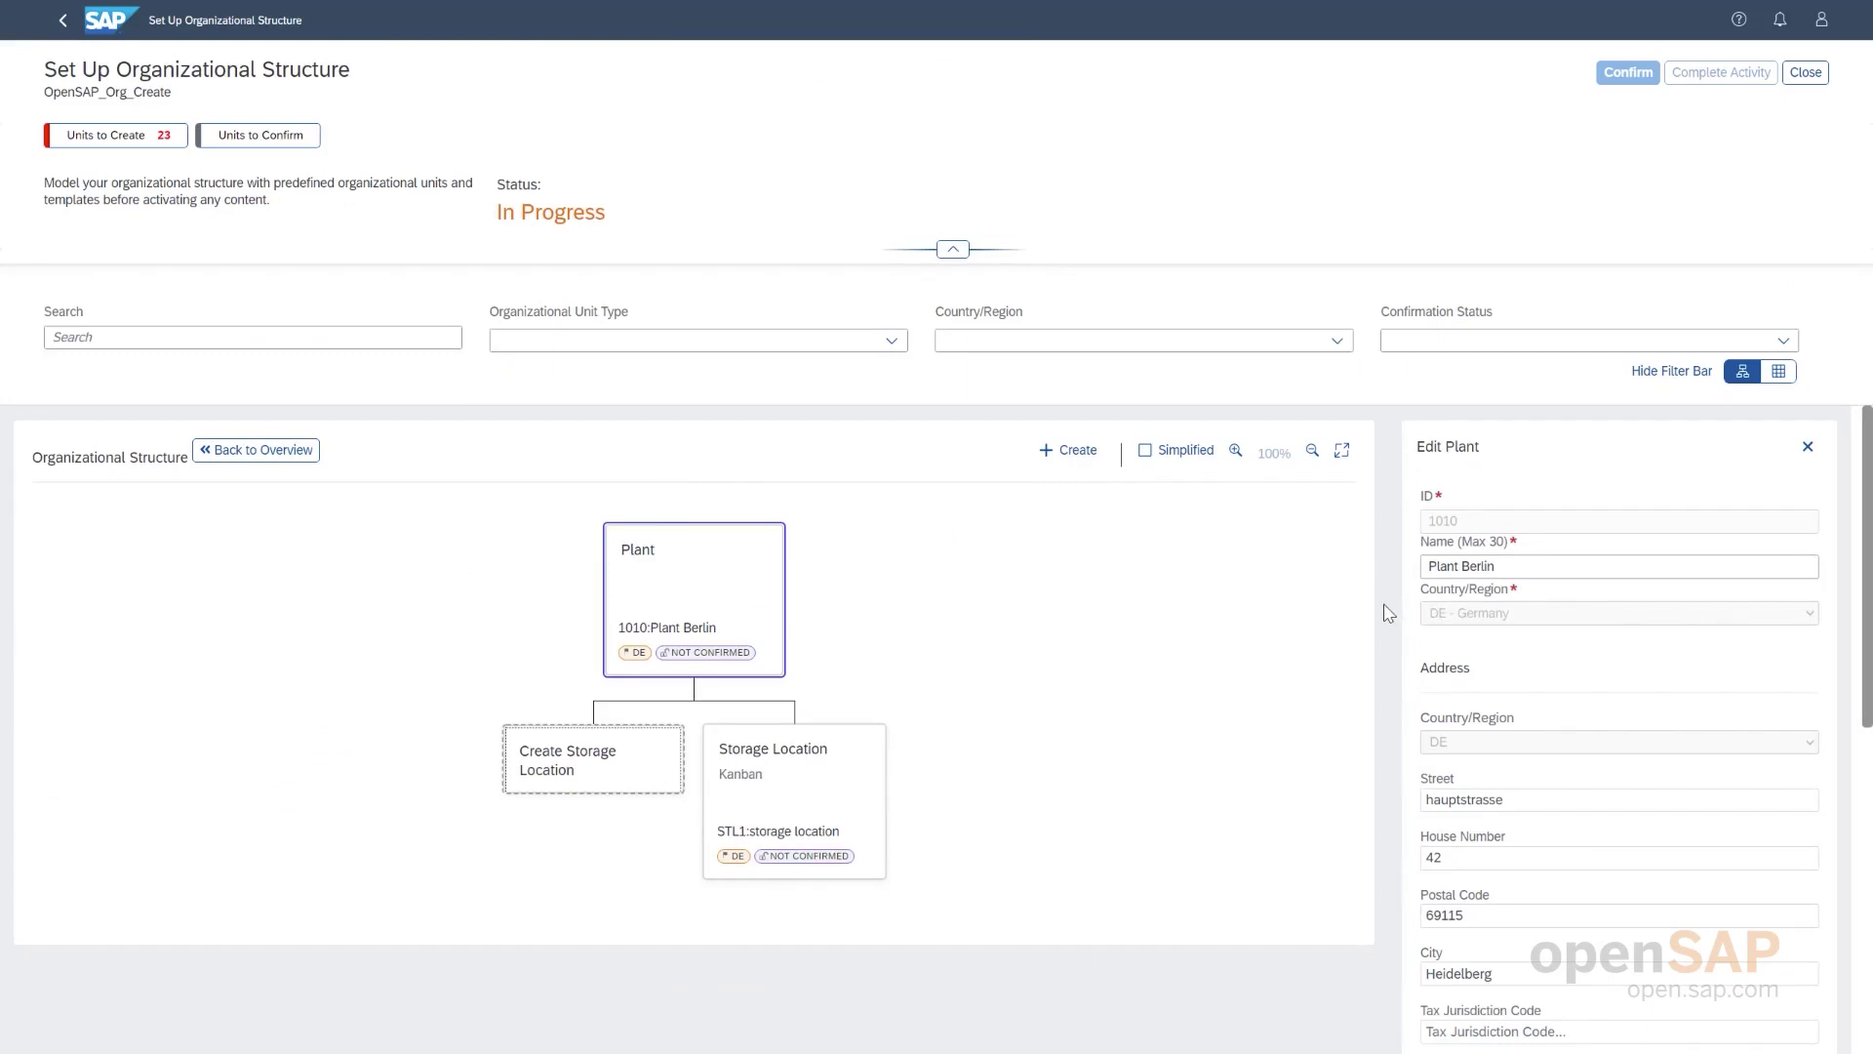
pyautogui.scroll(-5, 1388, 611)
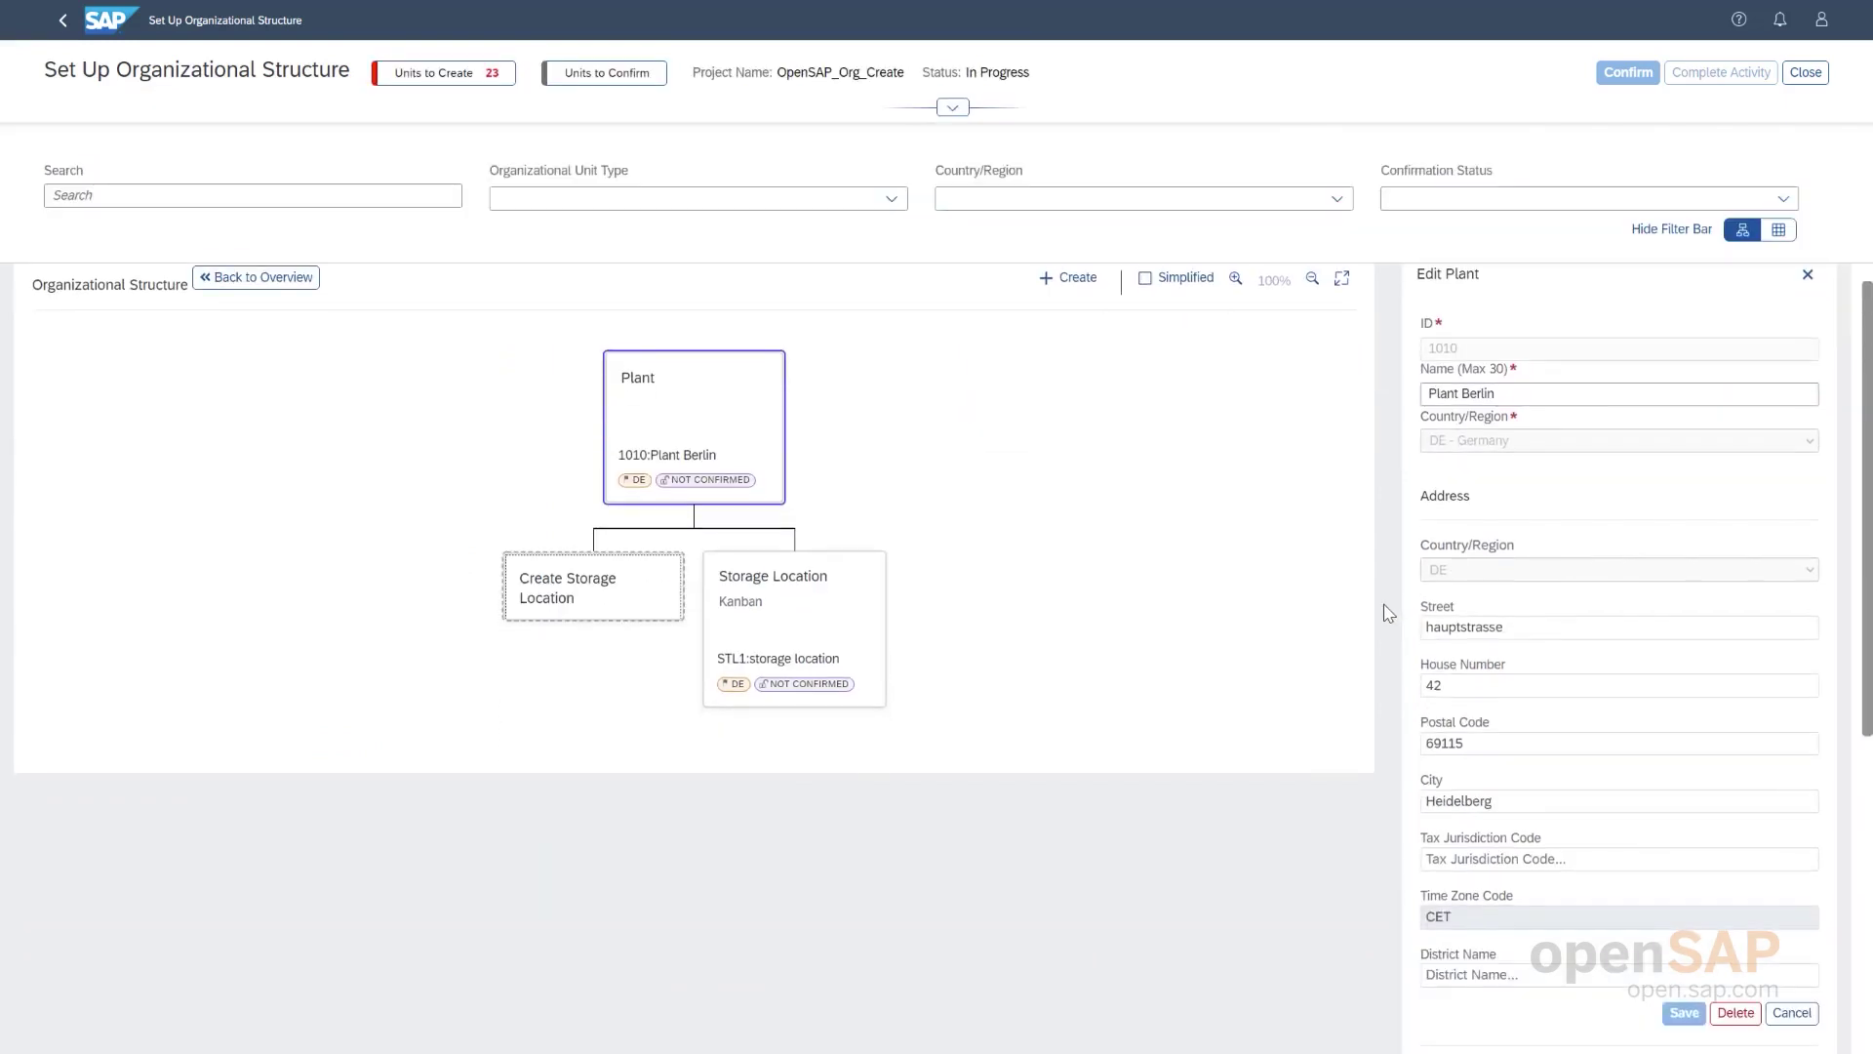
pyautogui.scroll(-5, 1389, 613)
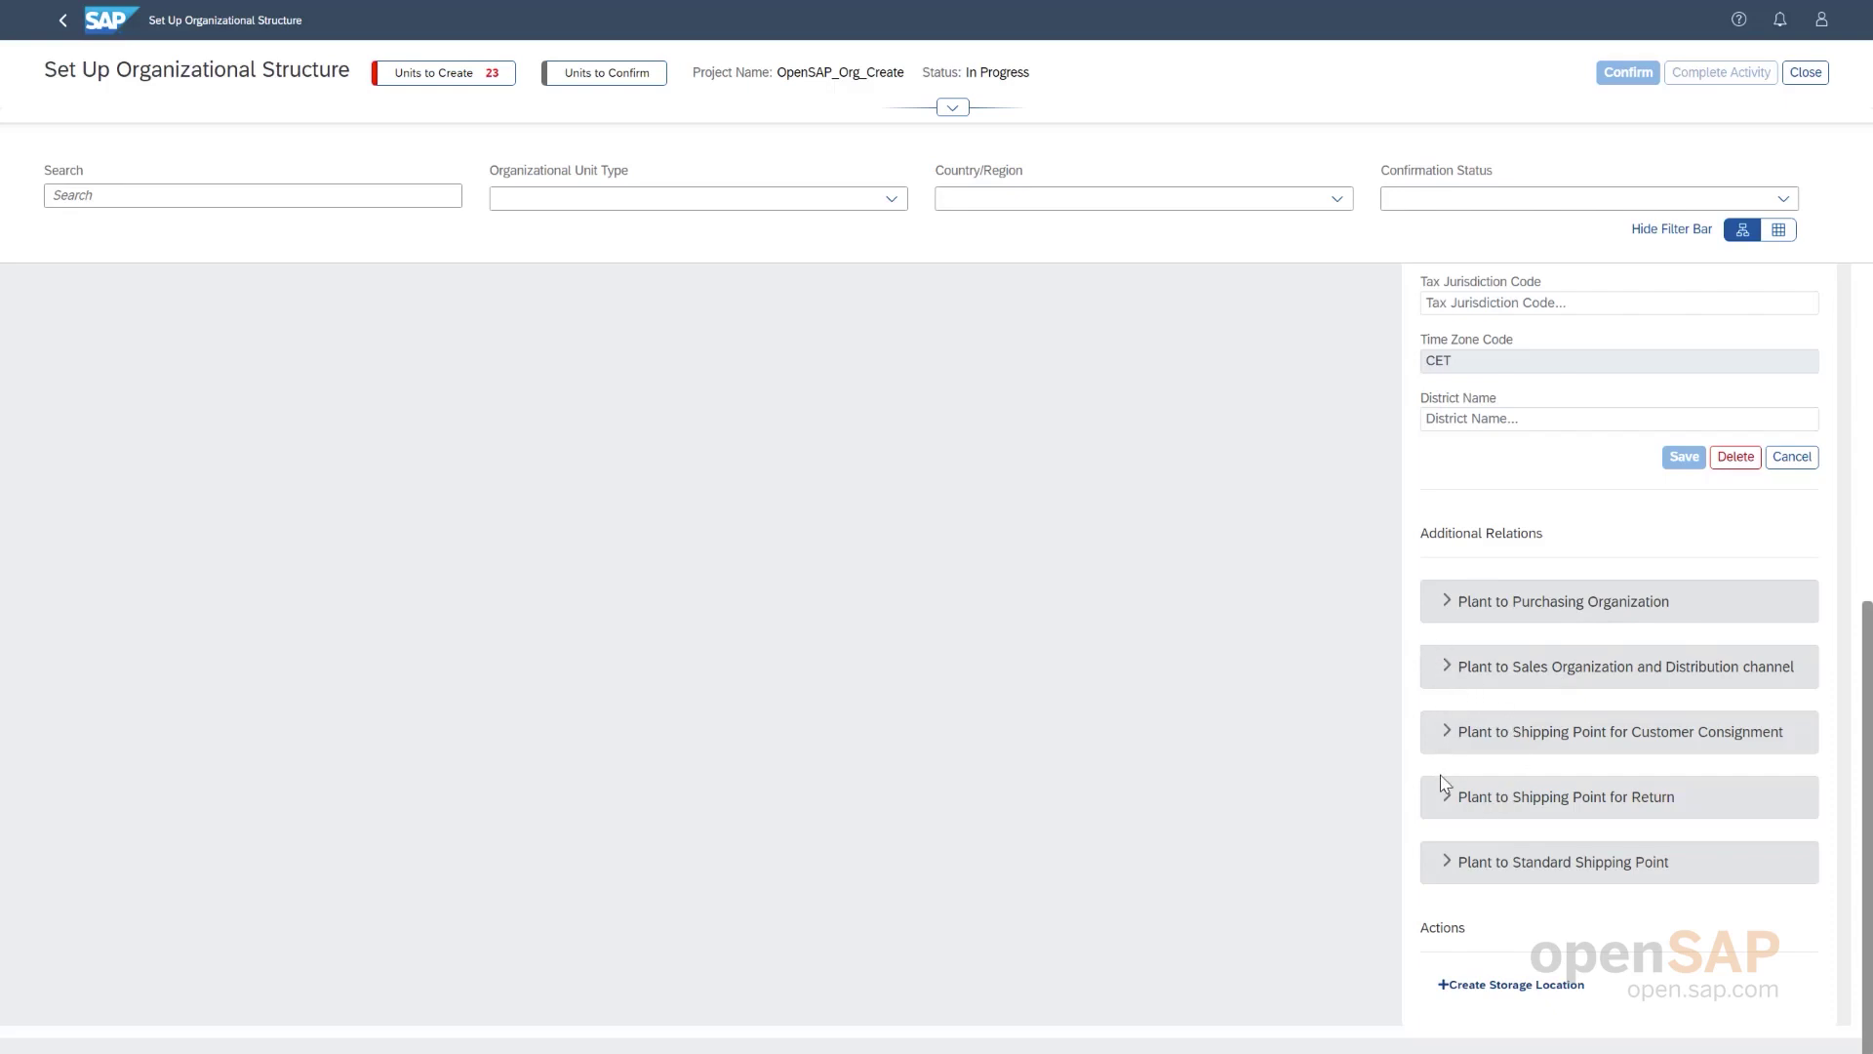
# - Assign SHP1: Standard Shippoint as Plant Berlin's standard shipping point, leaving 22 units
pyautogui.click(1450, 865)
pyautogui.scroll(-1, 1561, 878)
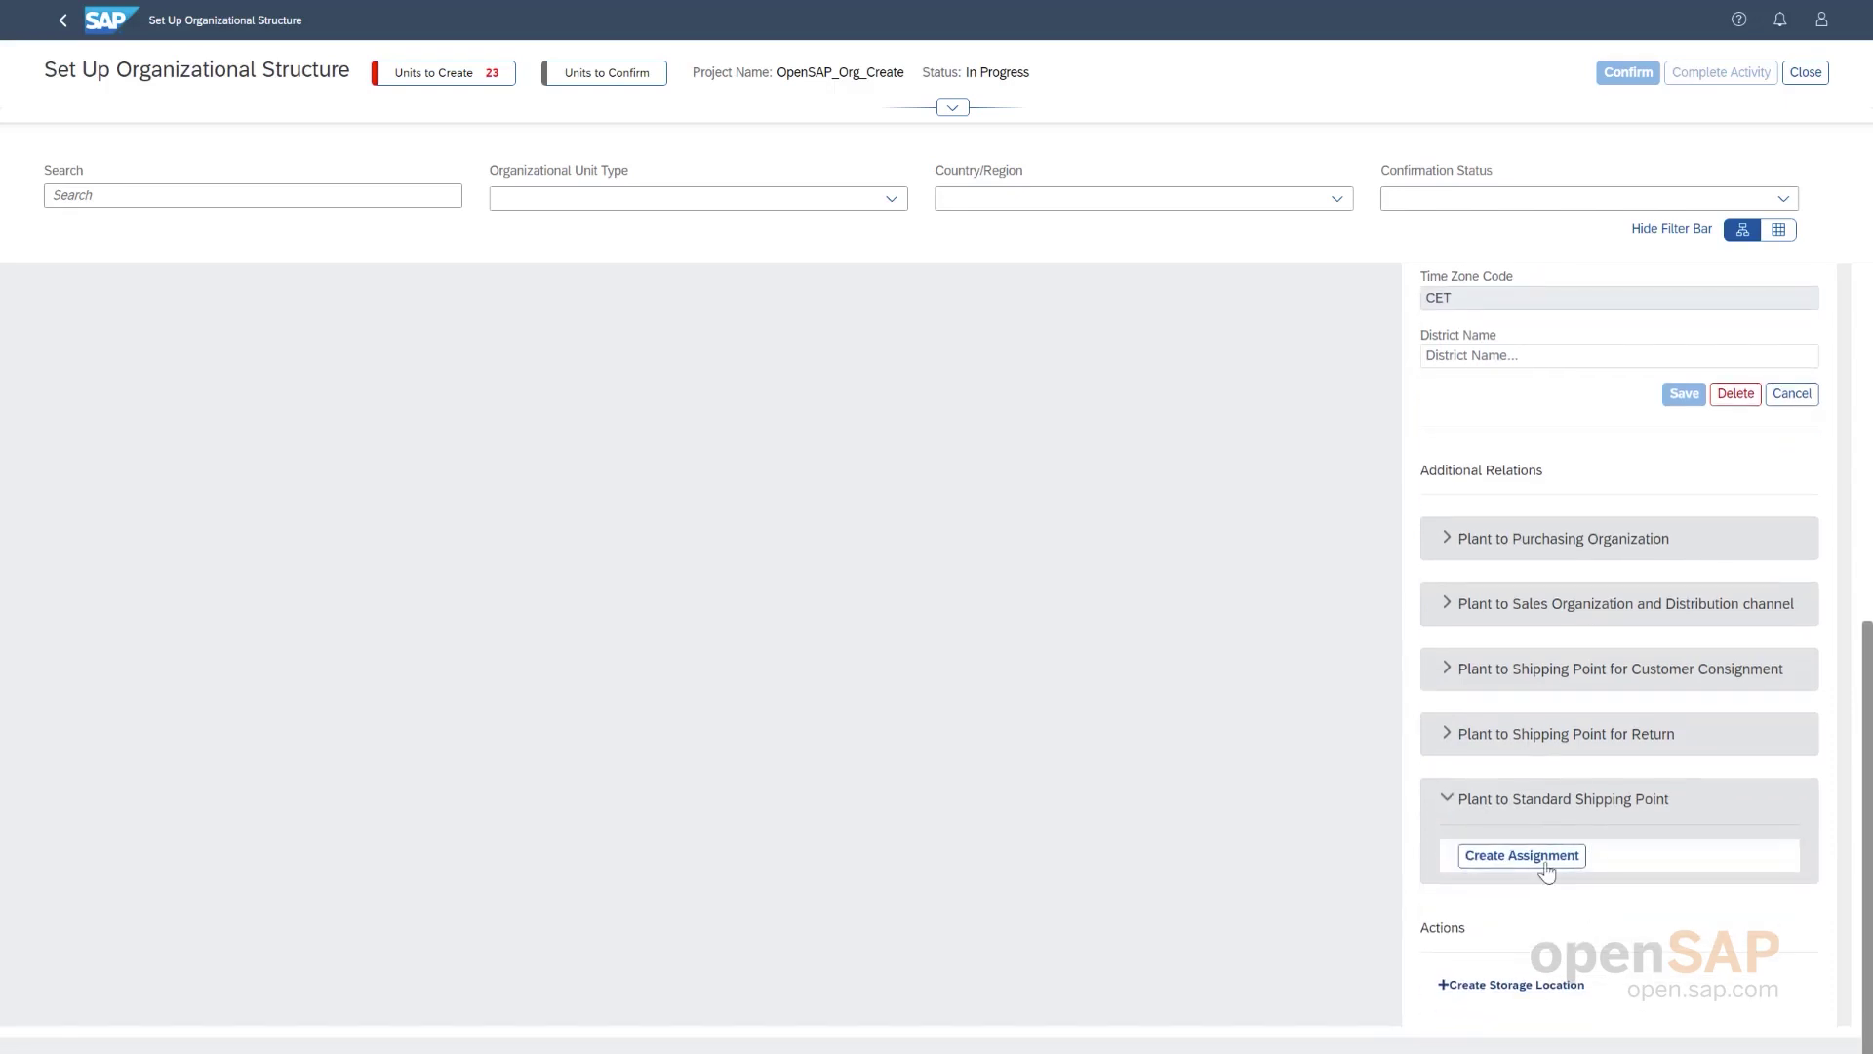
pyautogui.click(1539, 859)
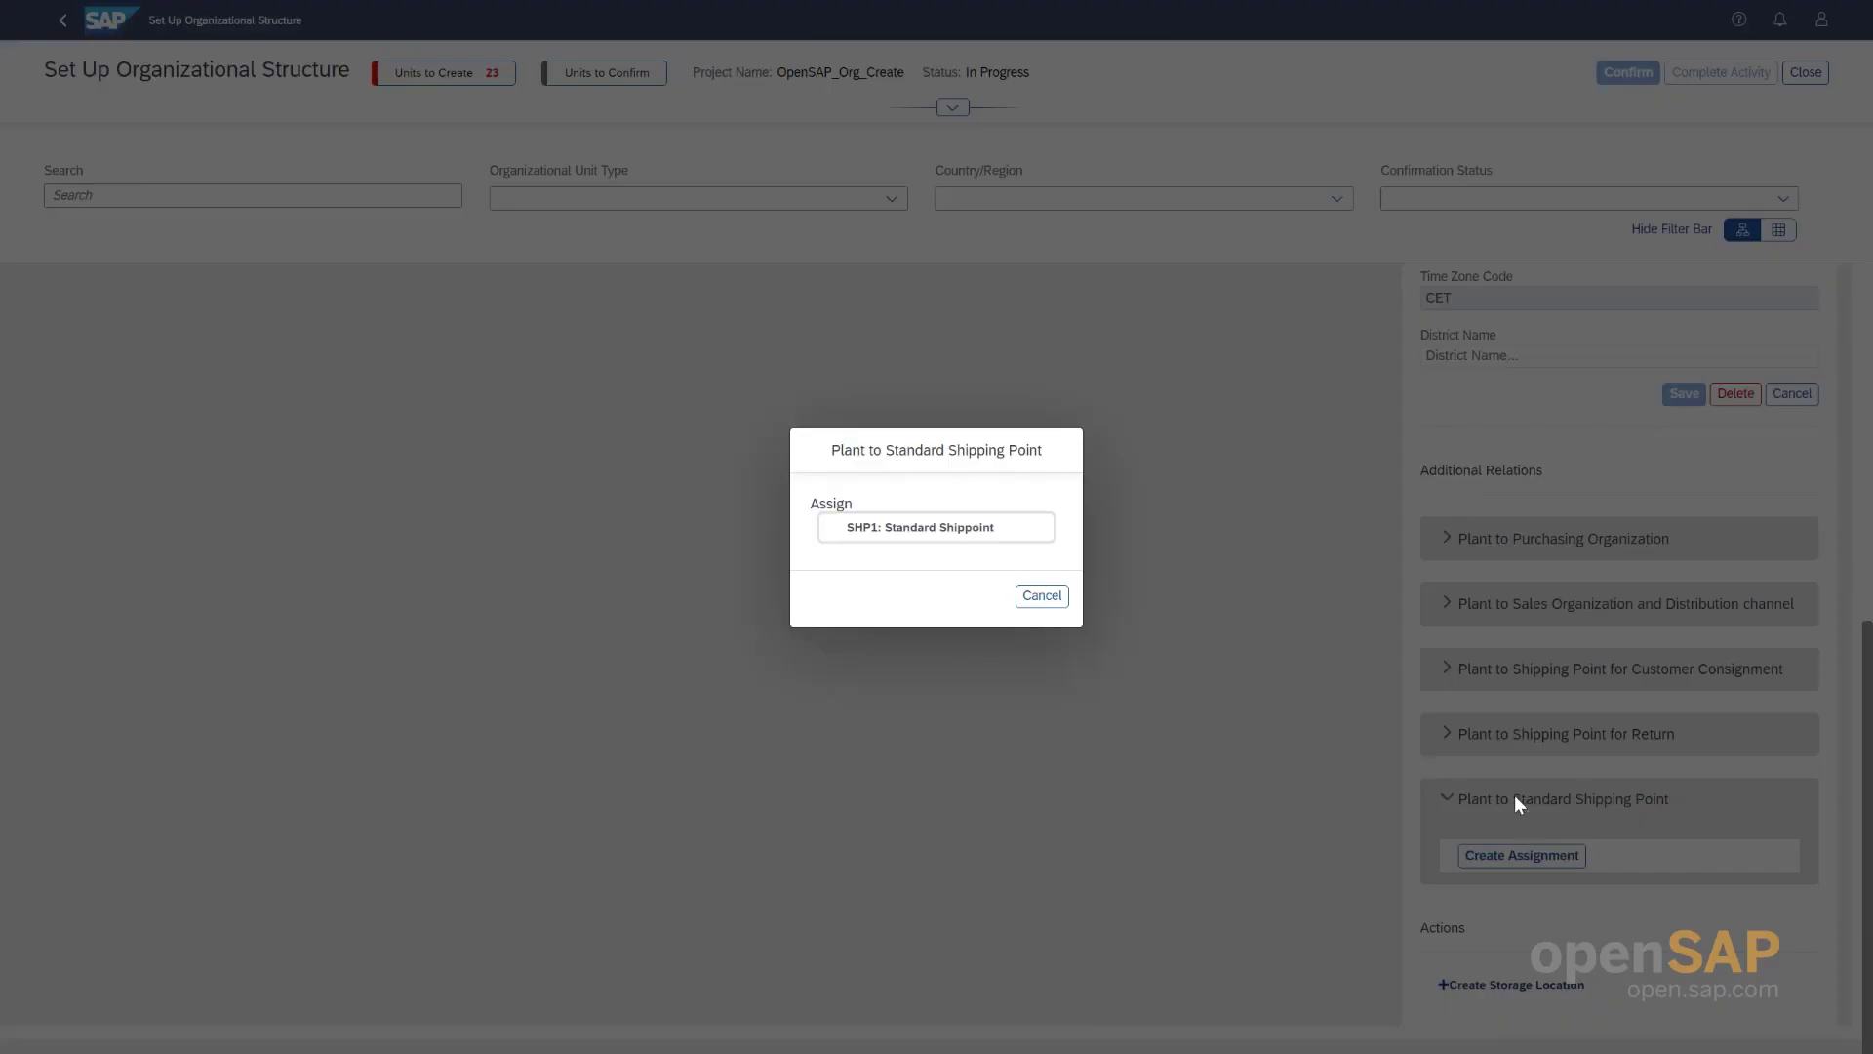
pyautogui.click(898, 536)
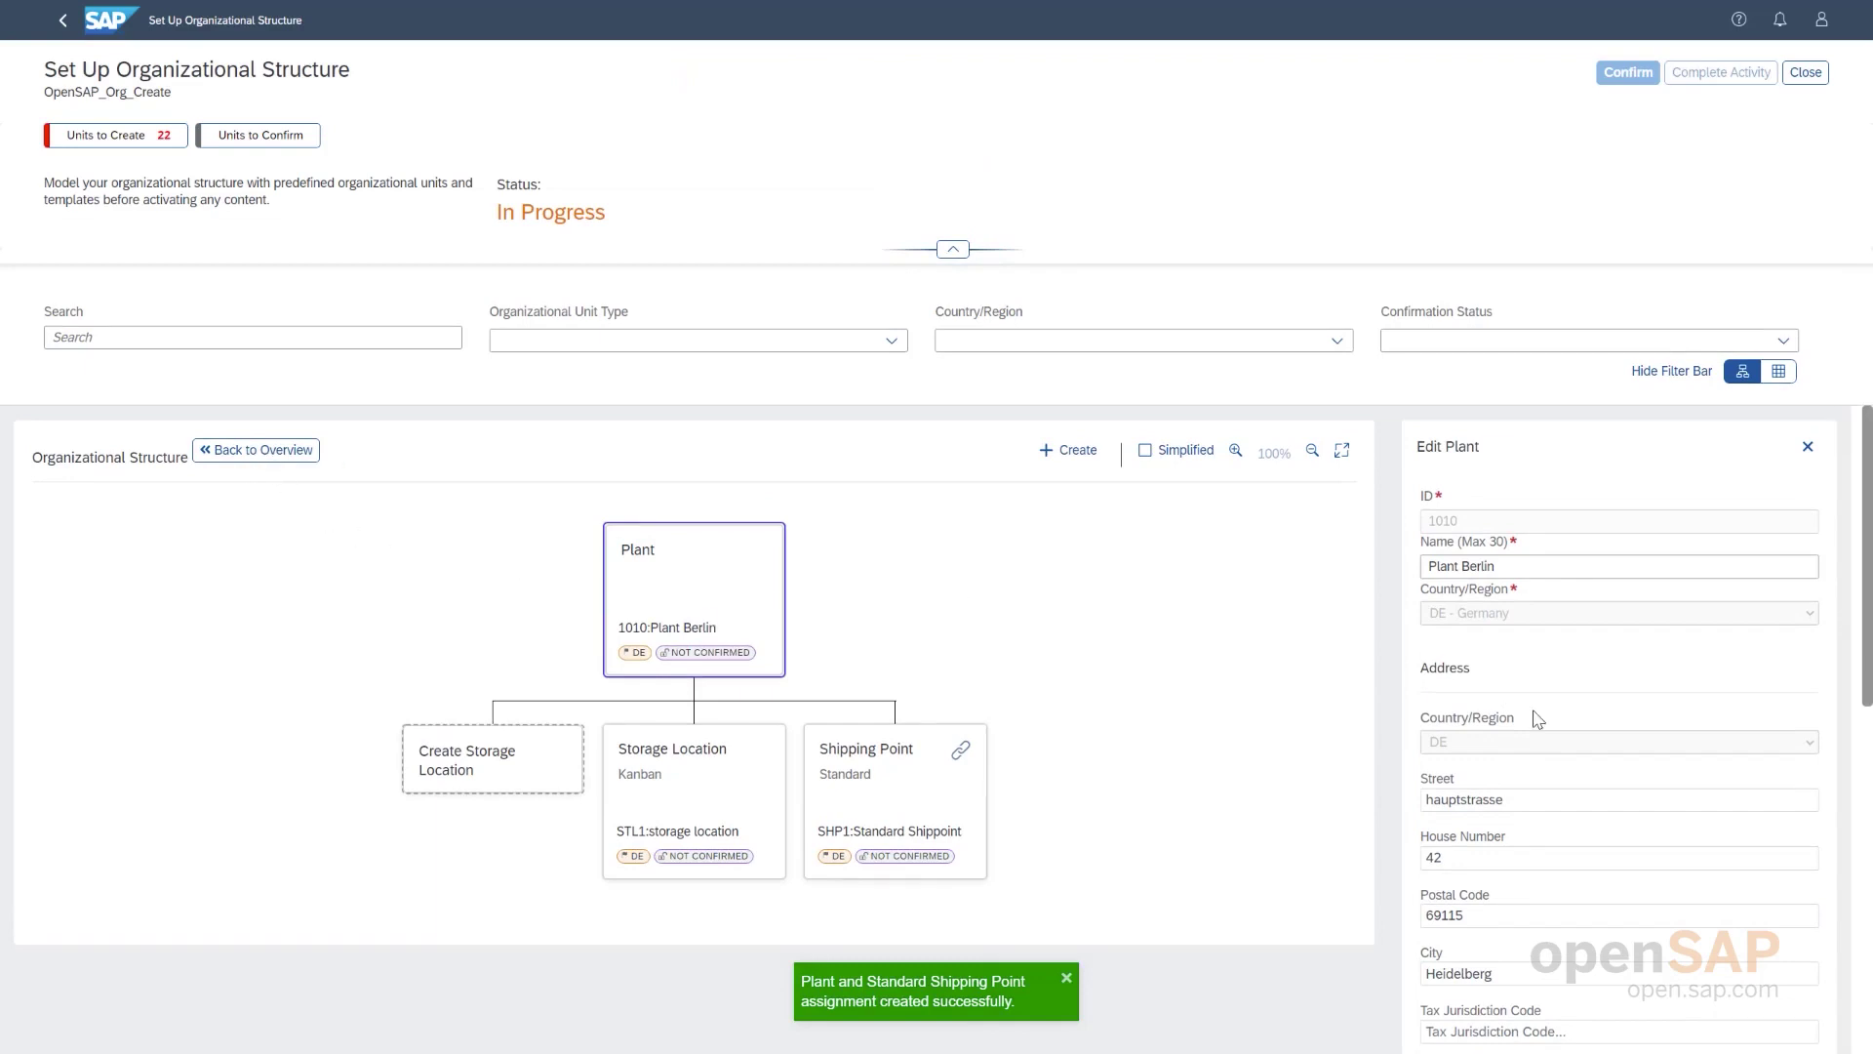
pyautogui.scroll(-5, 1534, 715)
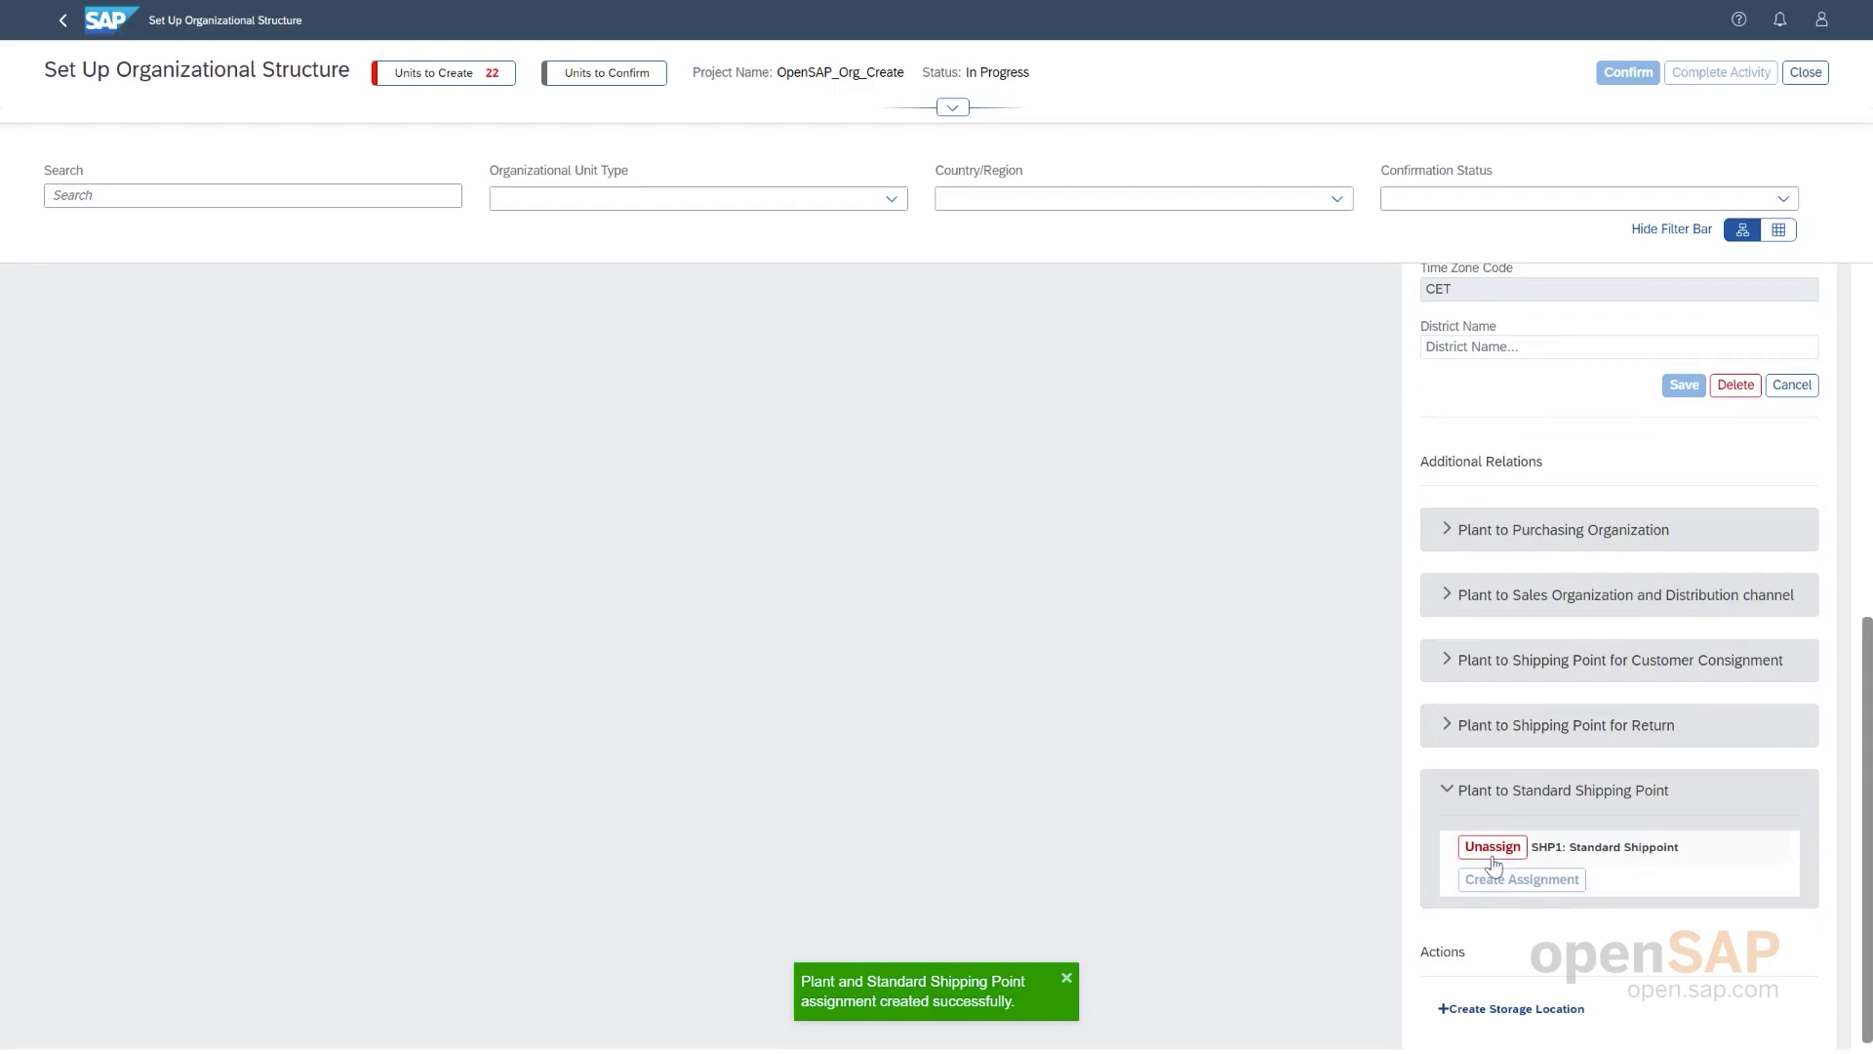
pyautogui.scroll(5, 1388, 732)
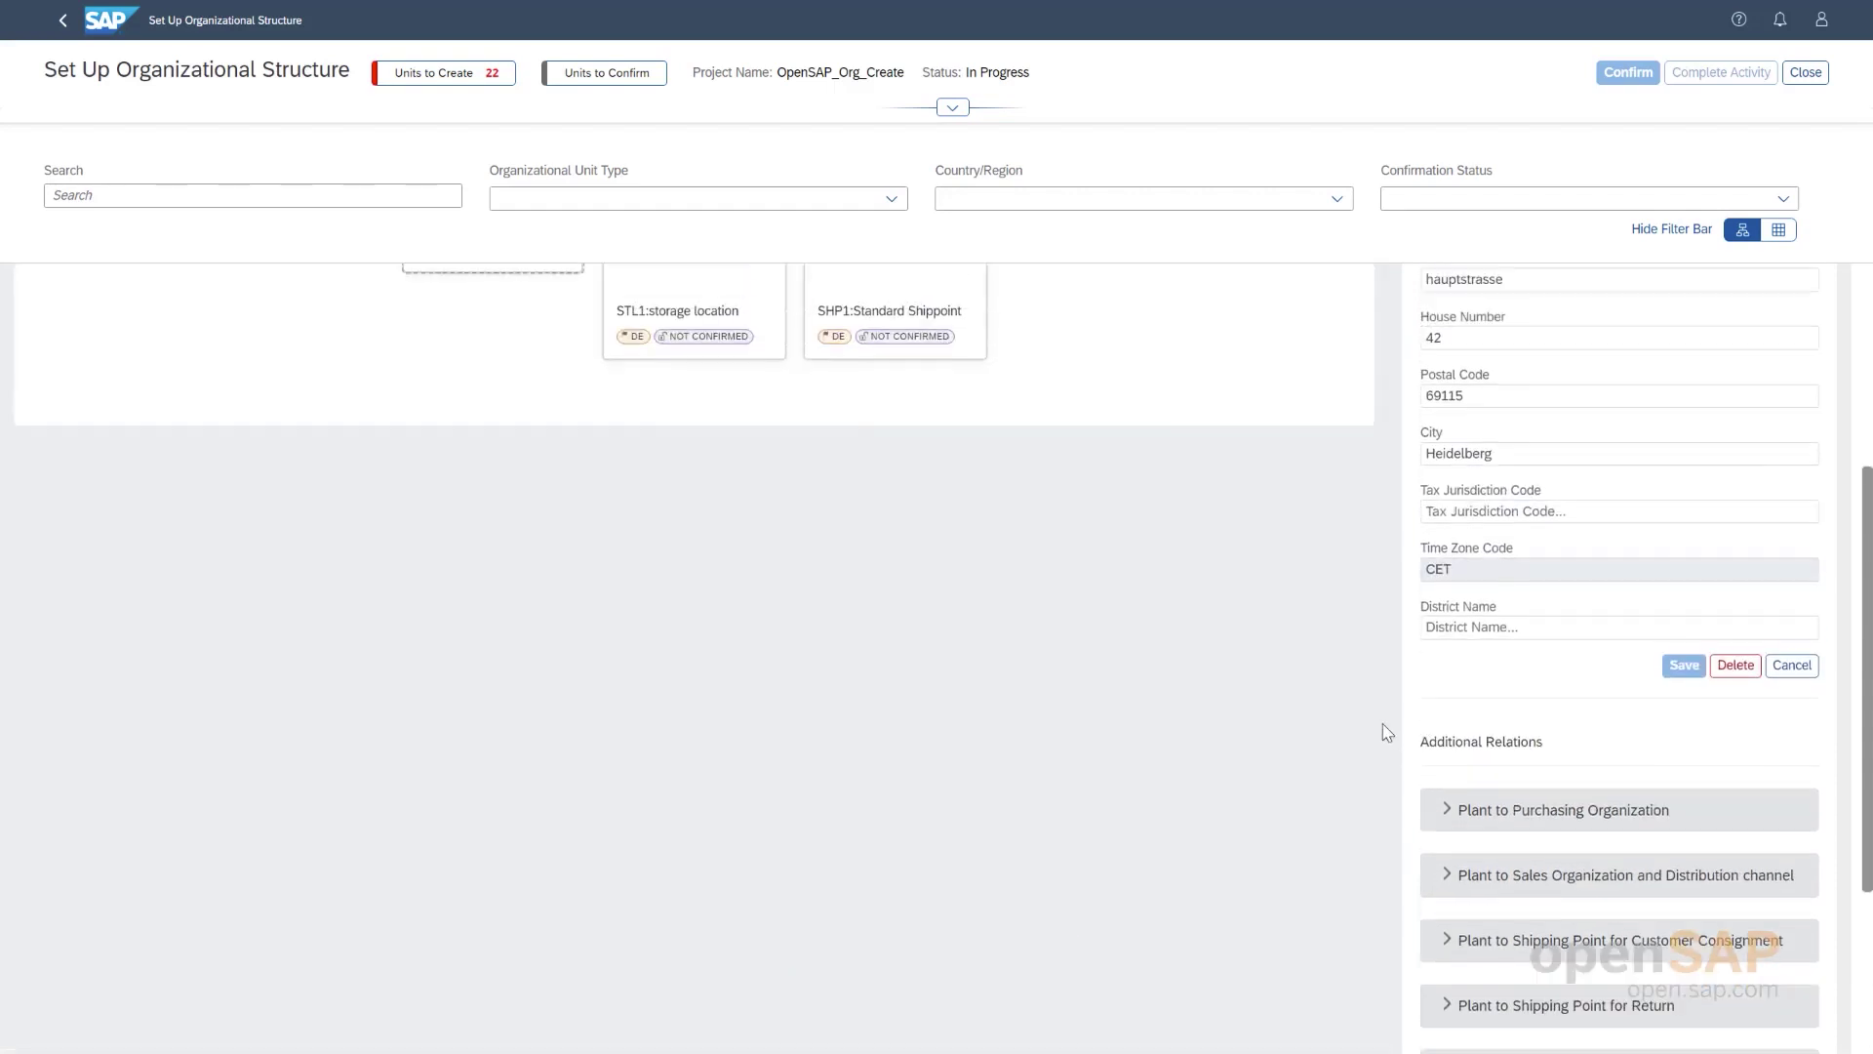
pyautogui.scroll(4, 1388, 731)
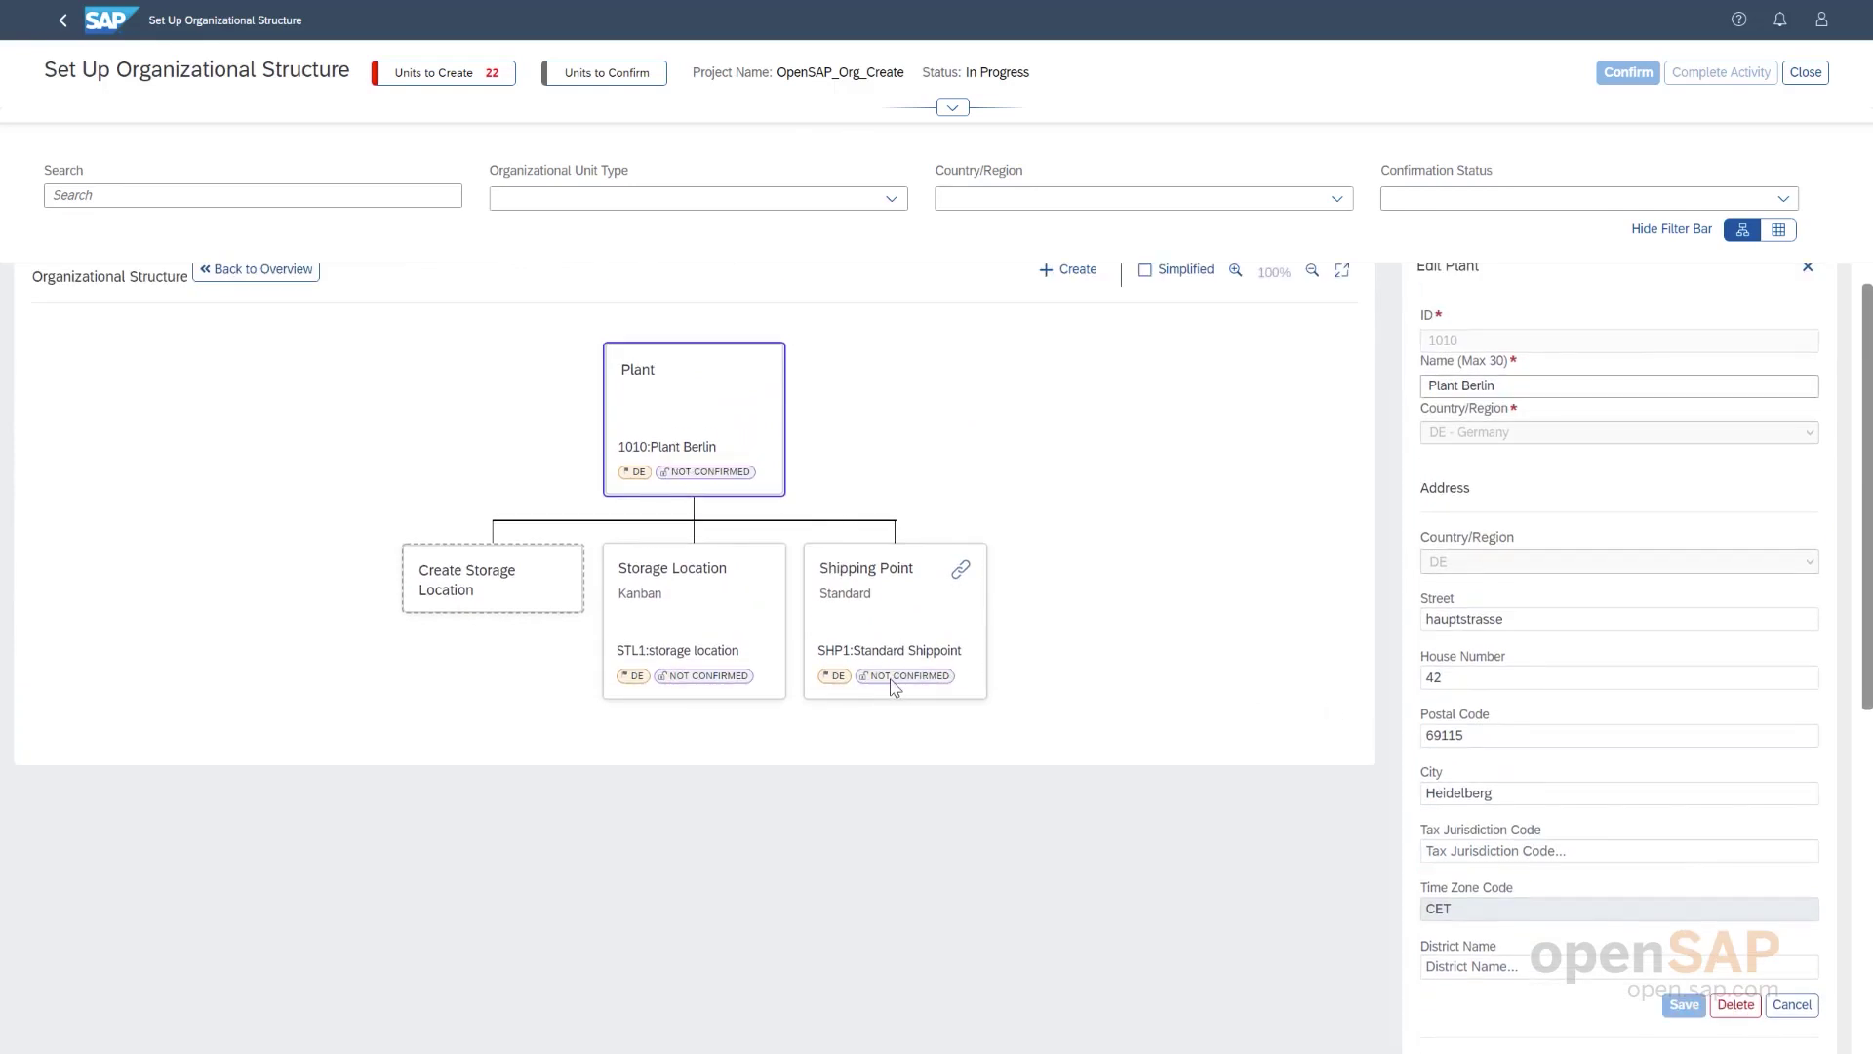
pyautogui.moveTo(890, 688)
pyautogui.scroll(1, 509, 393)
pyautogui.scroll(1, 509, 393)
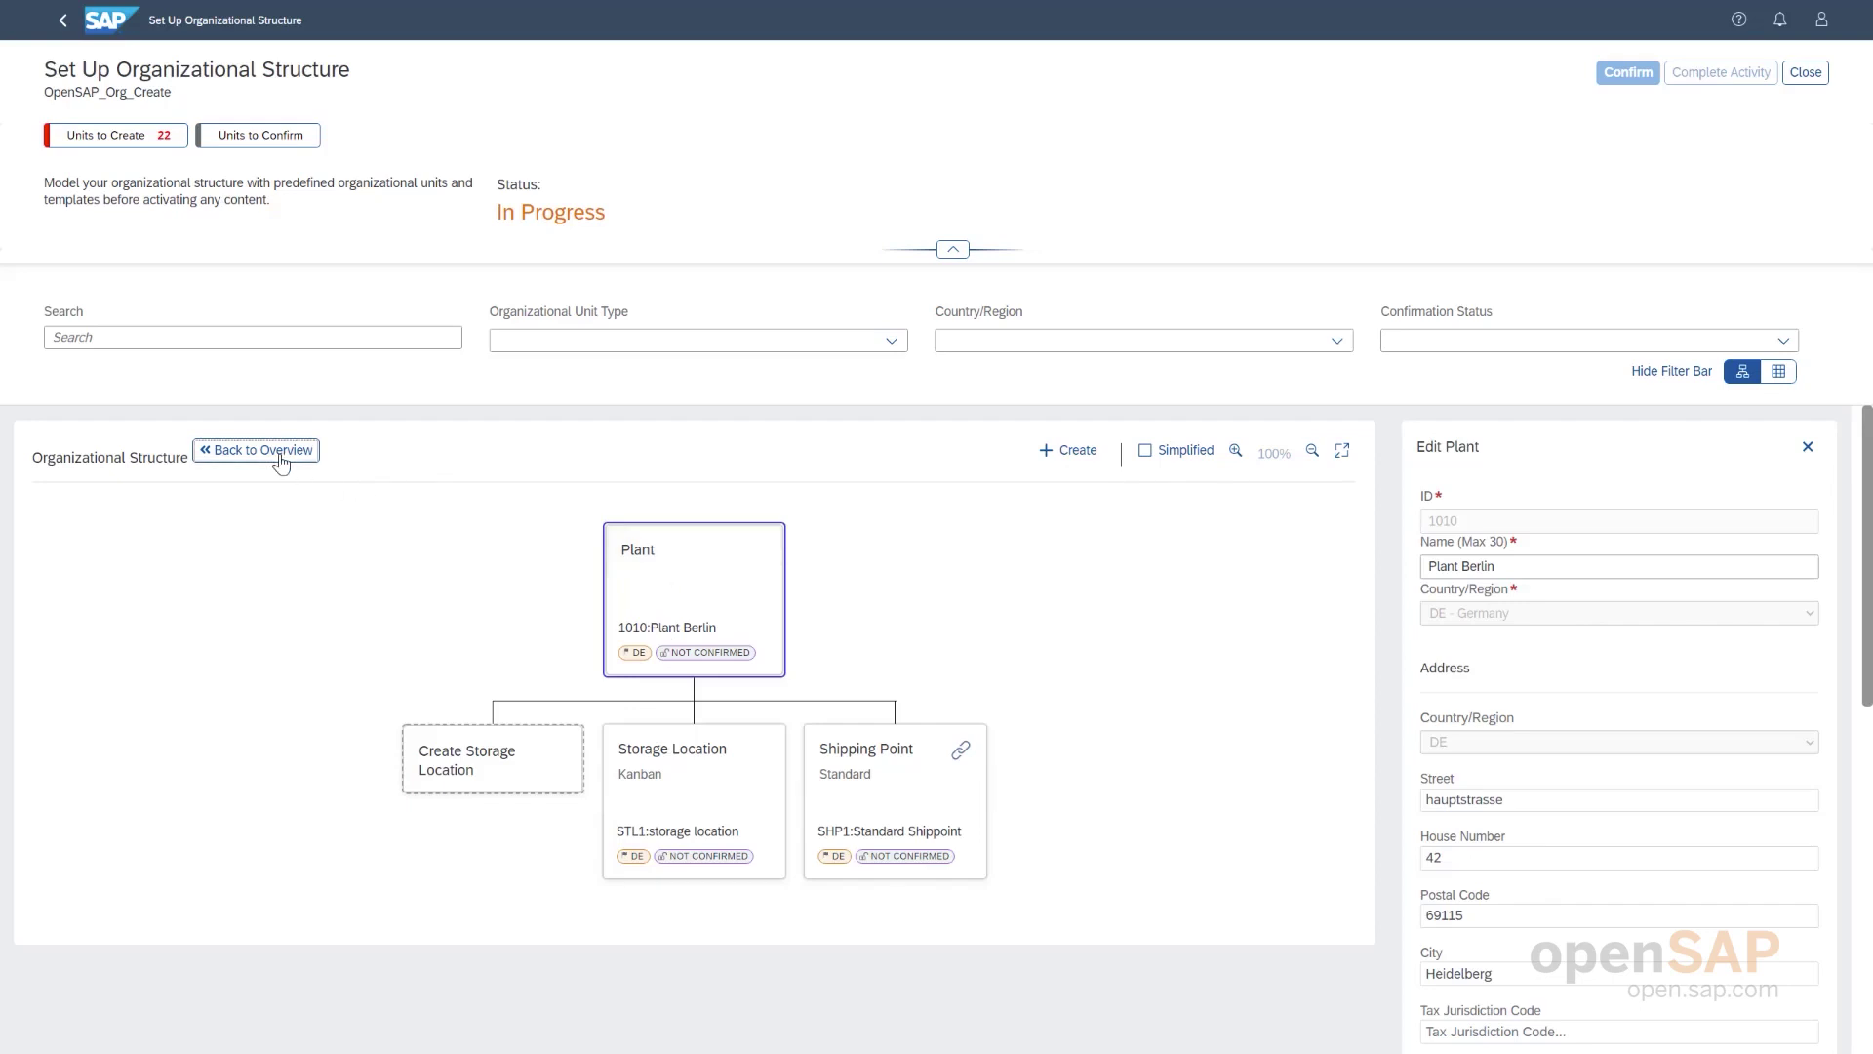
# - Close the Edit Plant panel and return to the OpenSAP_Org_Confirm structure overview
pyautogui.click(1807, 448)
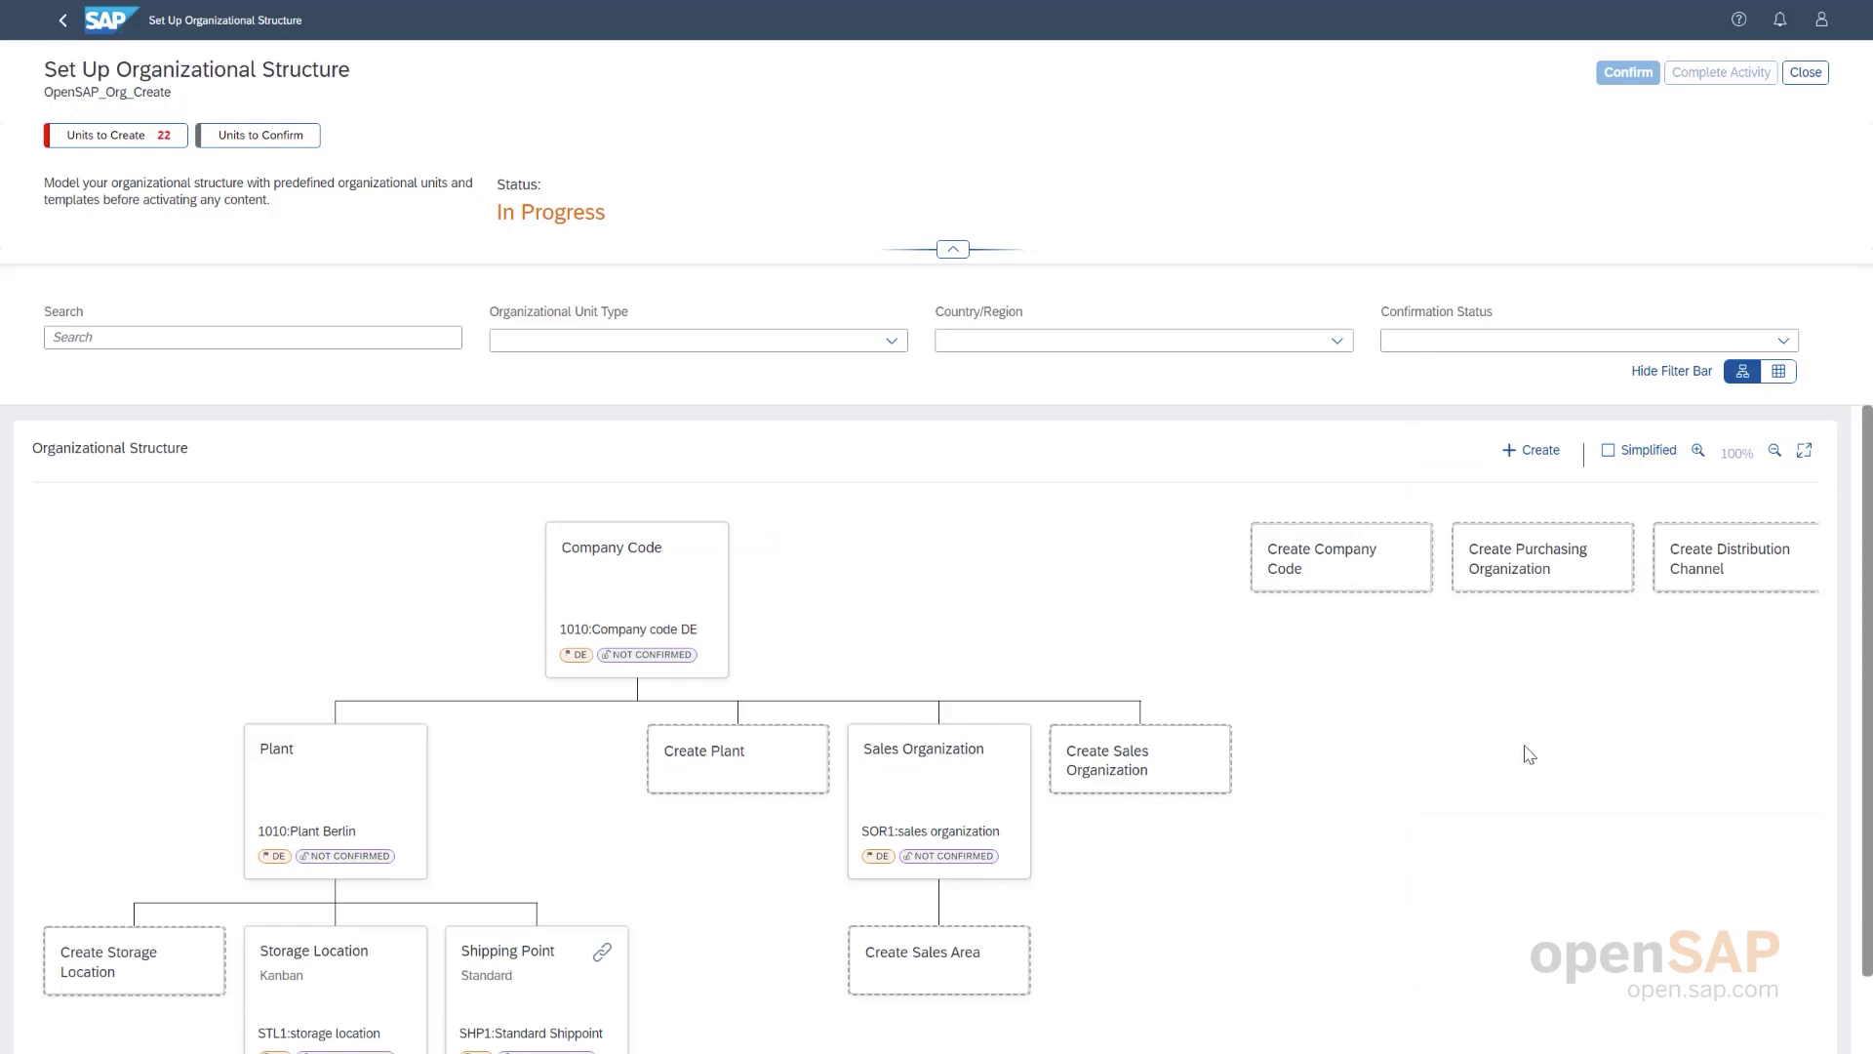
pyautogui.scroll(-2, 1526, 754)
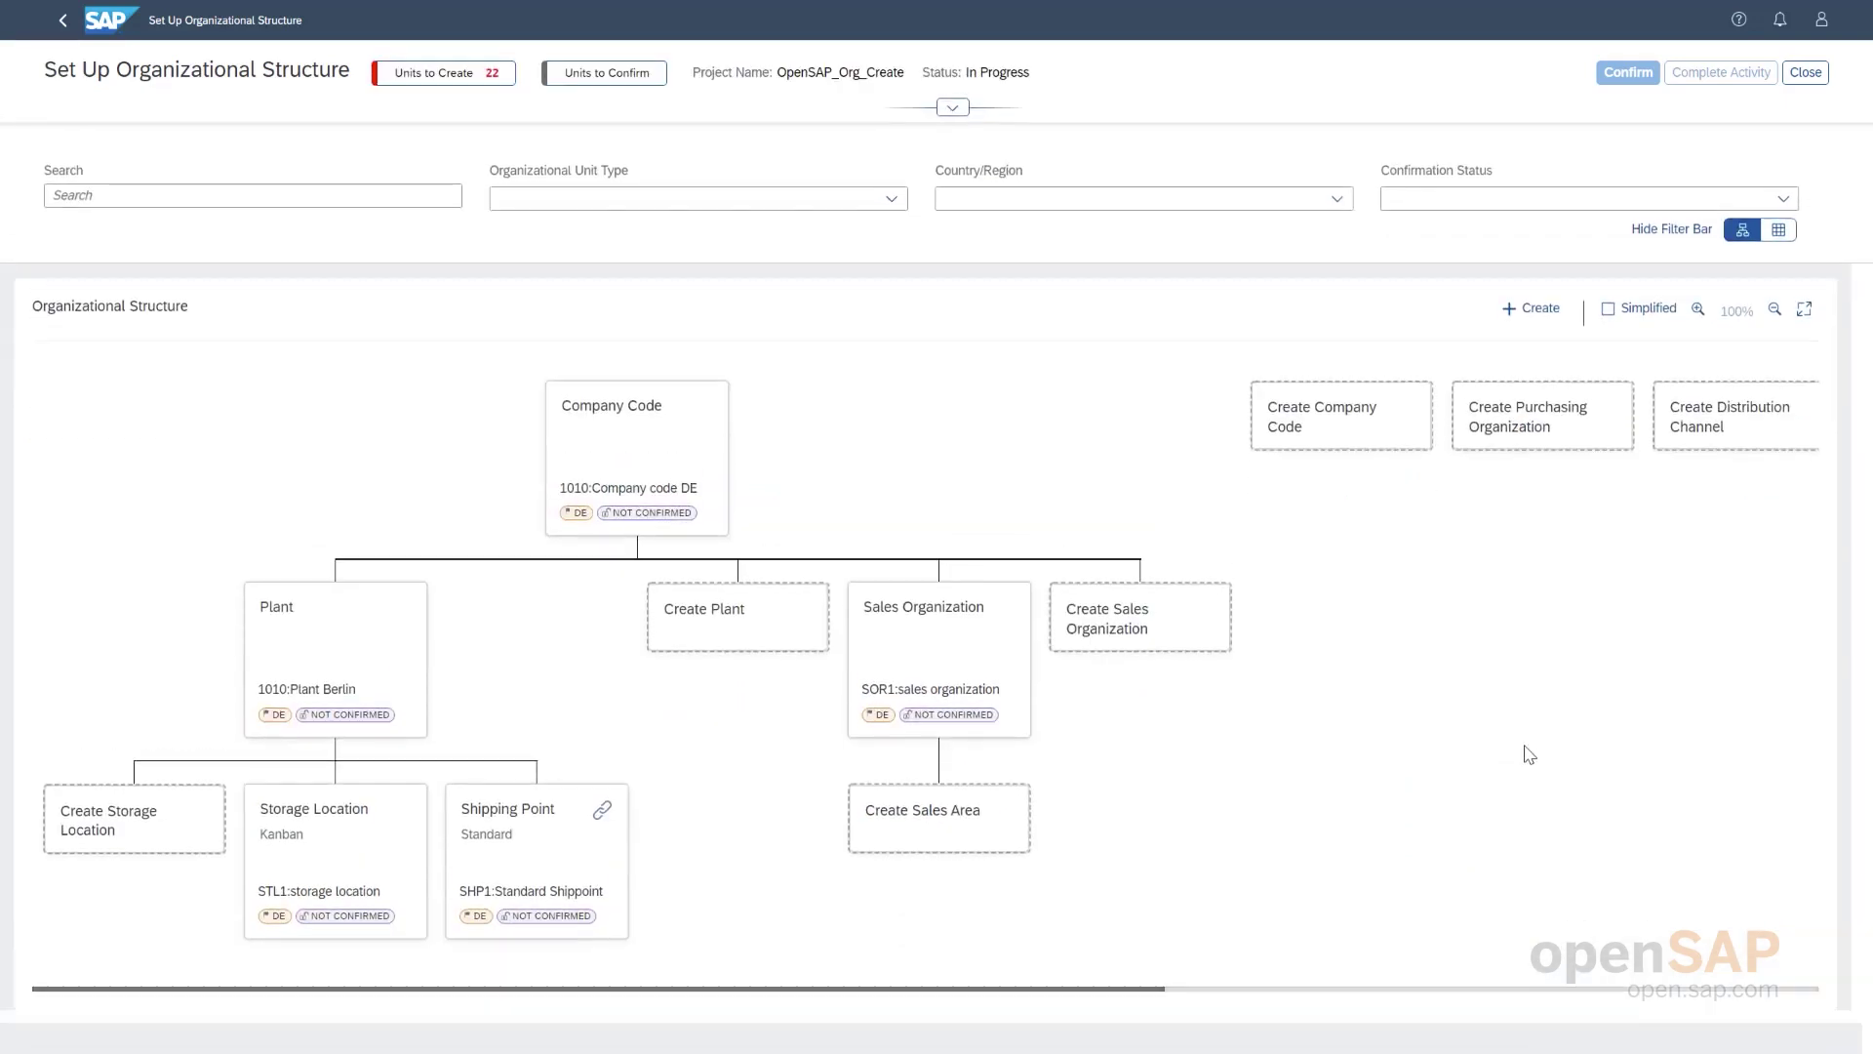
pyautogui.click(361, 632)
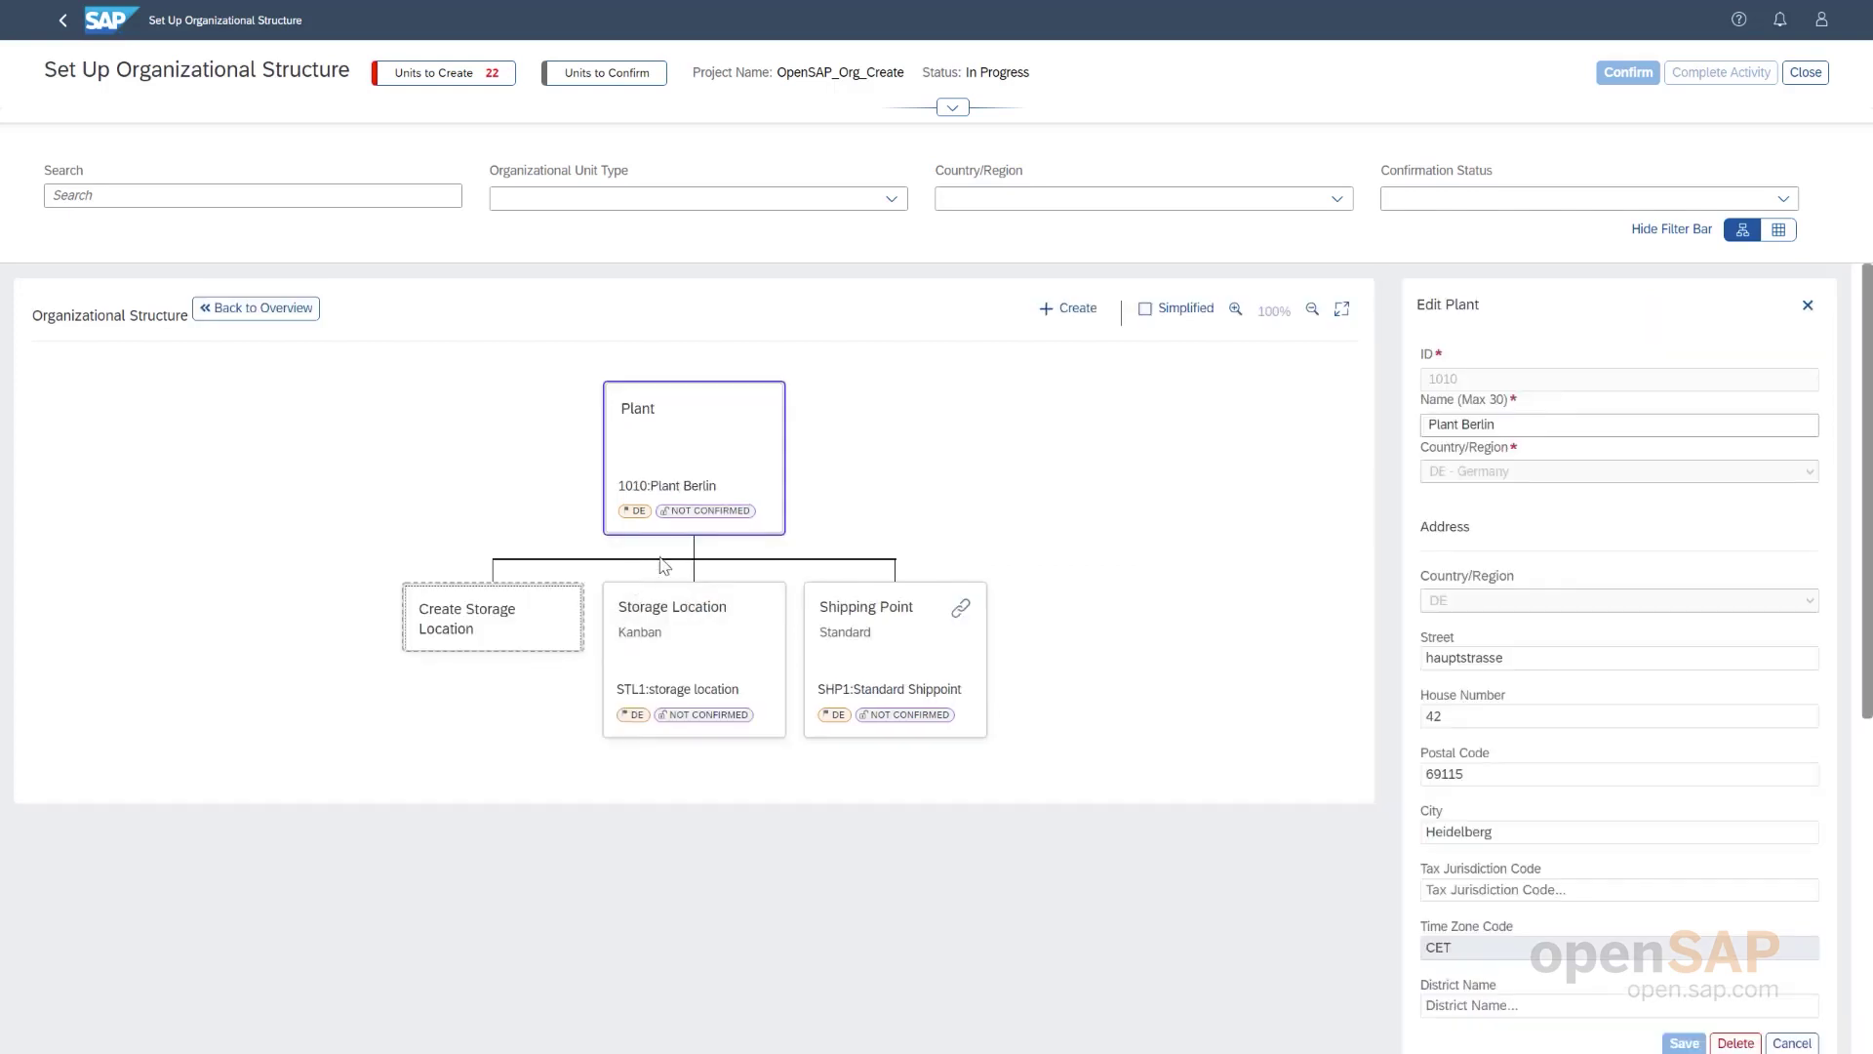
pyautogui.click(271, 309)
pyautogui.scroll(3, 1234, 406)
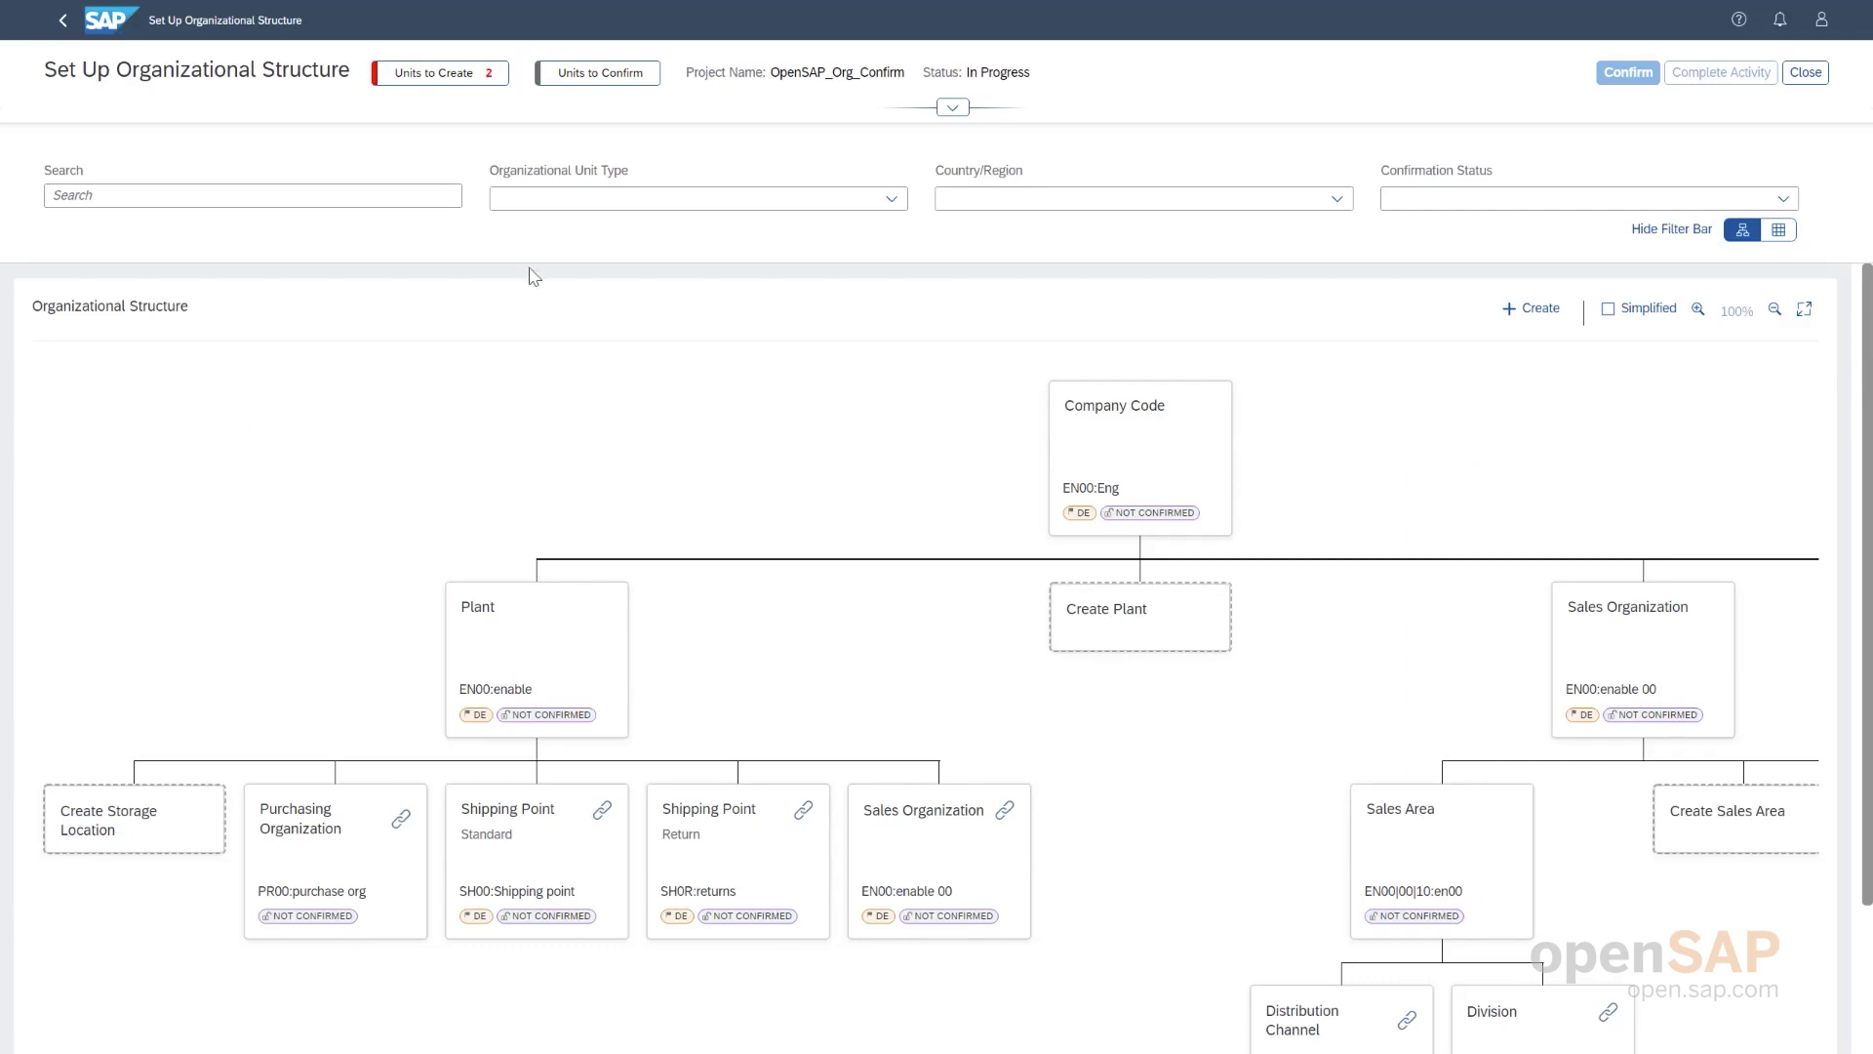
pyautogui.click(444, 82)
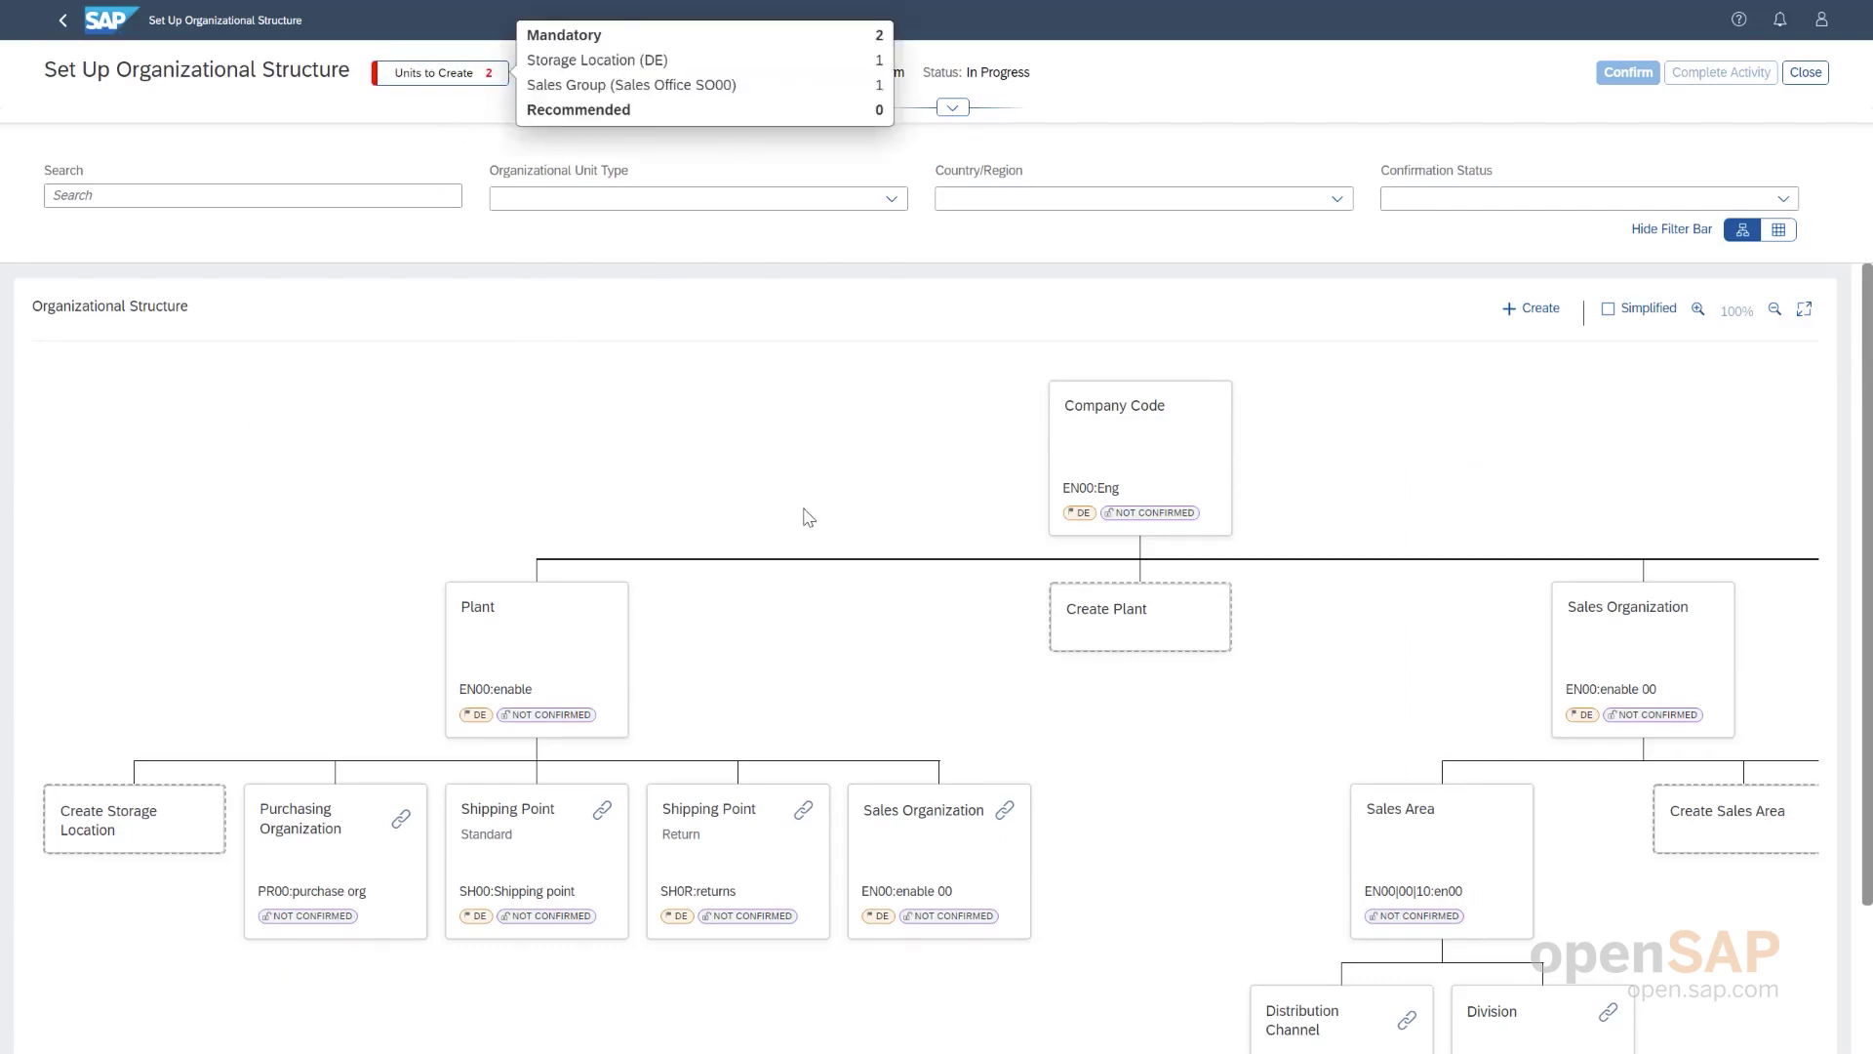
# - Review the missing units, then start a new storage location under plant EN00
pyautogui.scroll(2, 839, 520)
pyautogui.scroll(-5, 1095, 552)
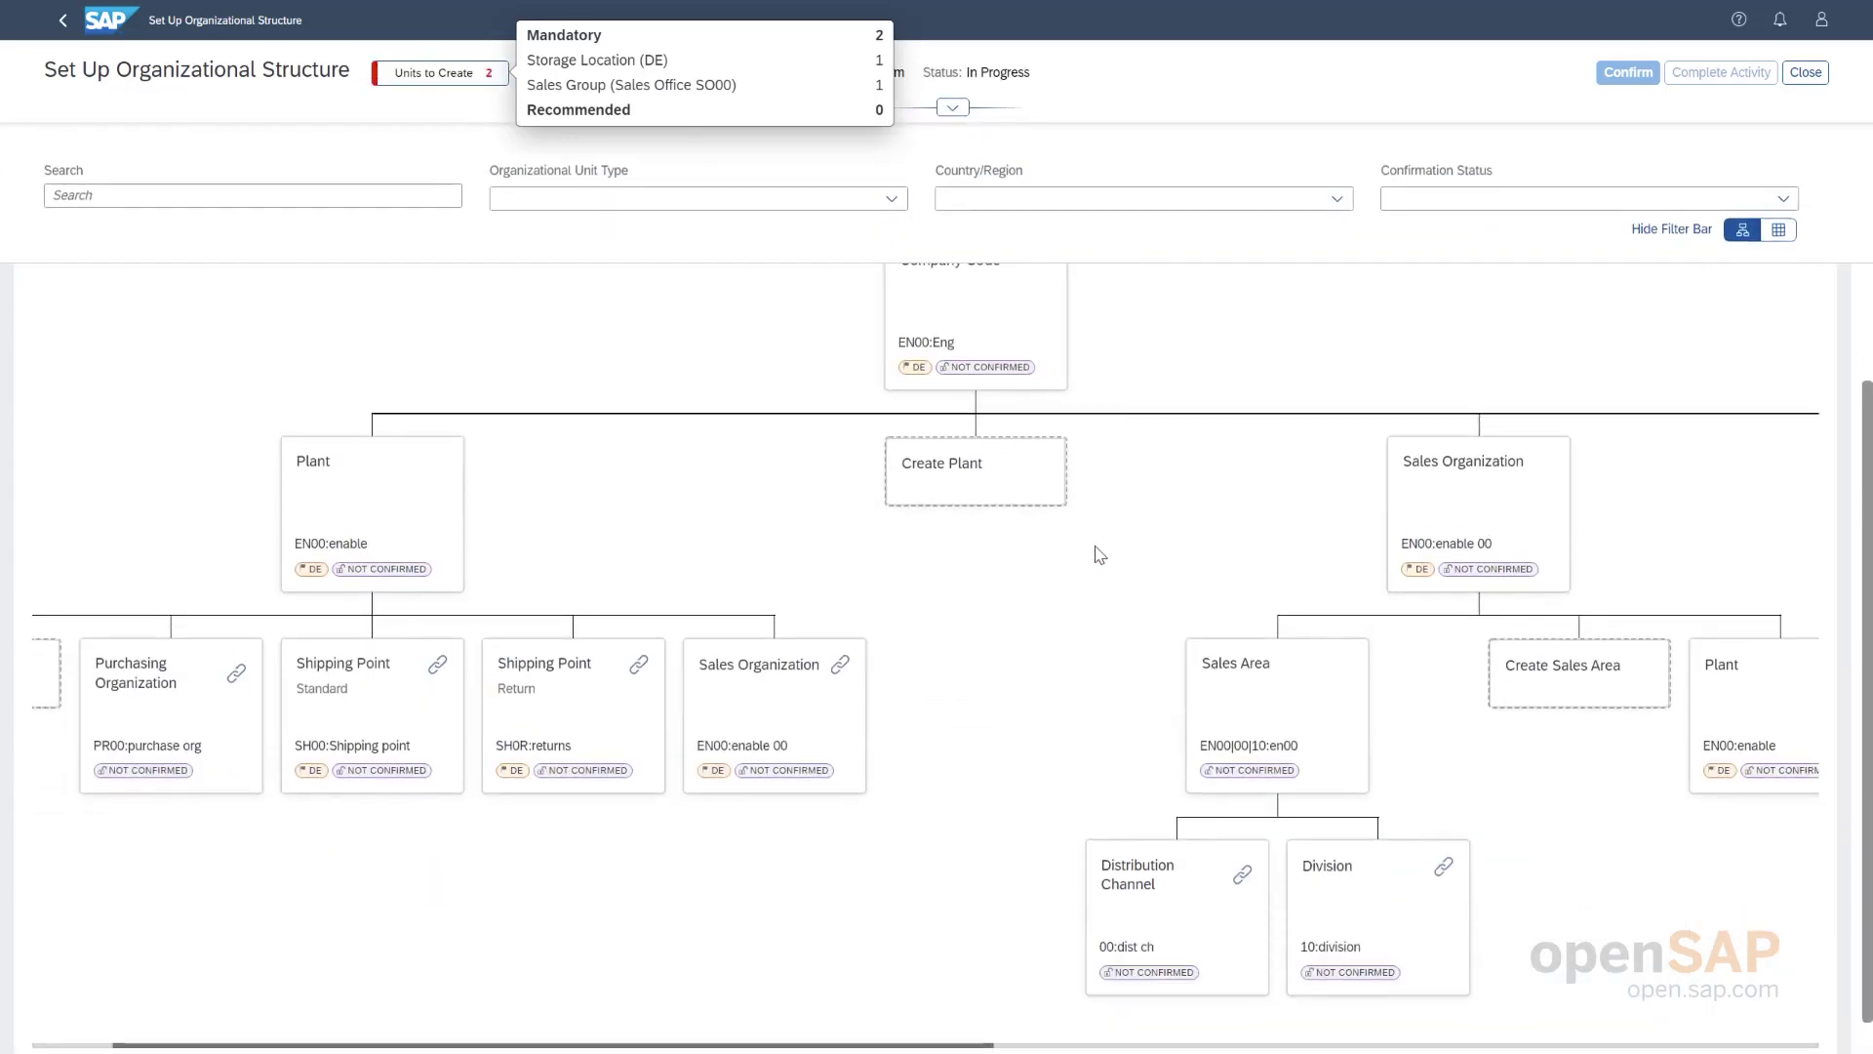
pyautogui.hscroll(5, 1099, 555)
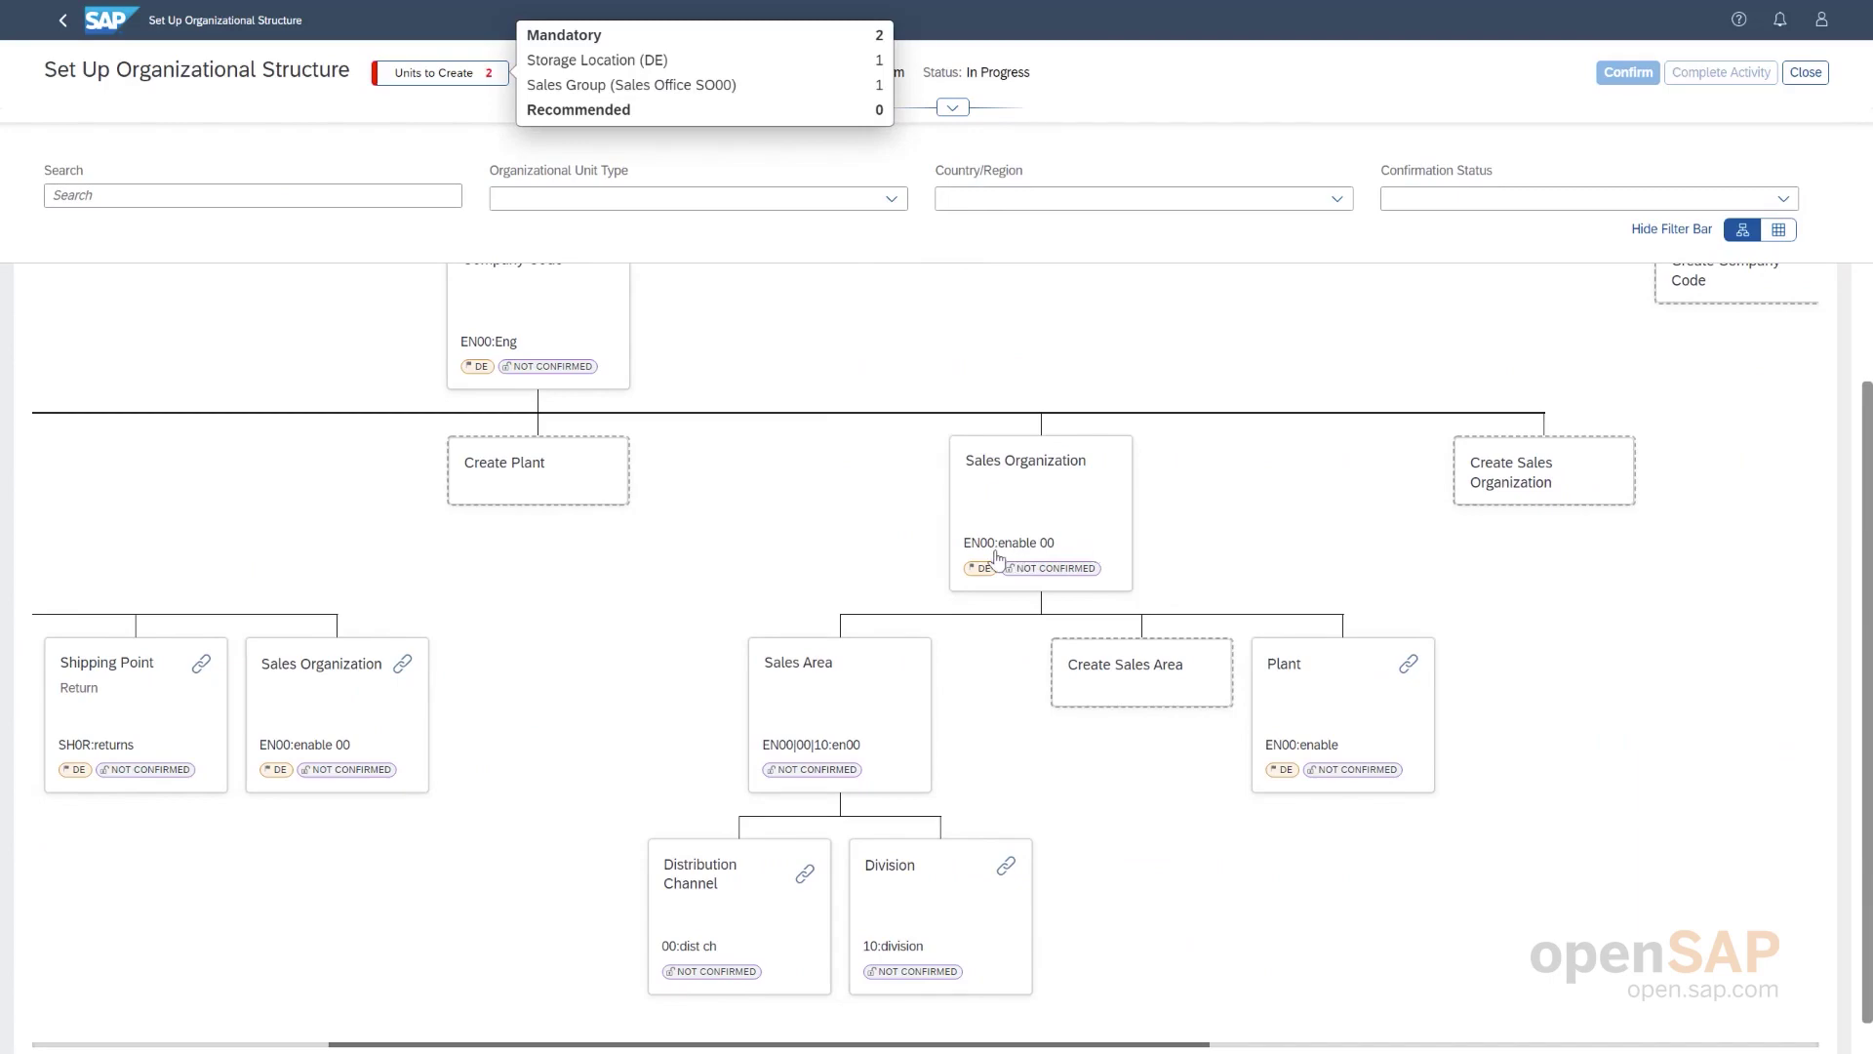
pyautogui.hscroll(-7, 995, 558)
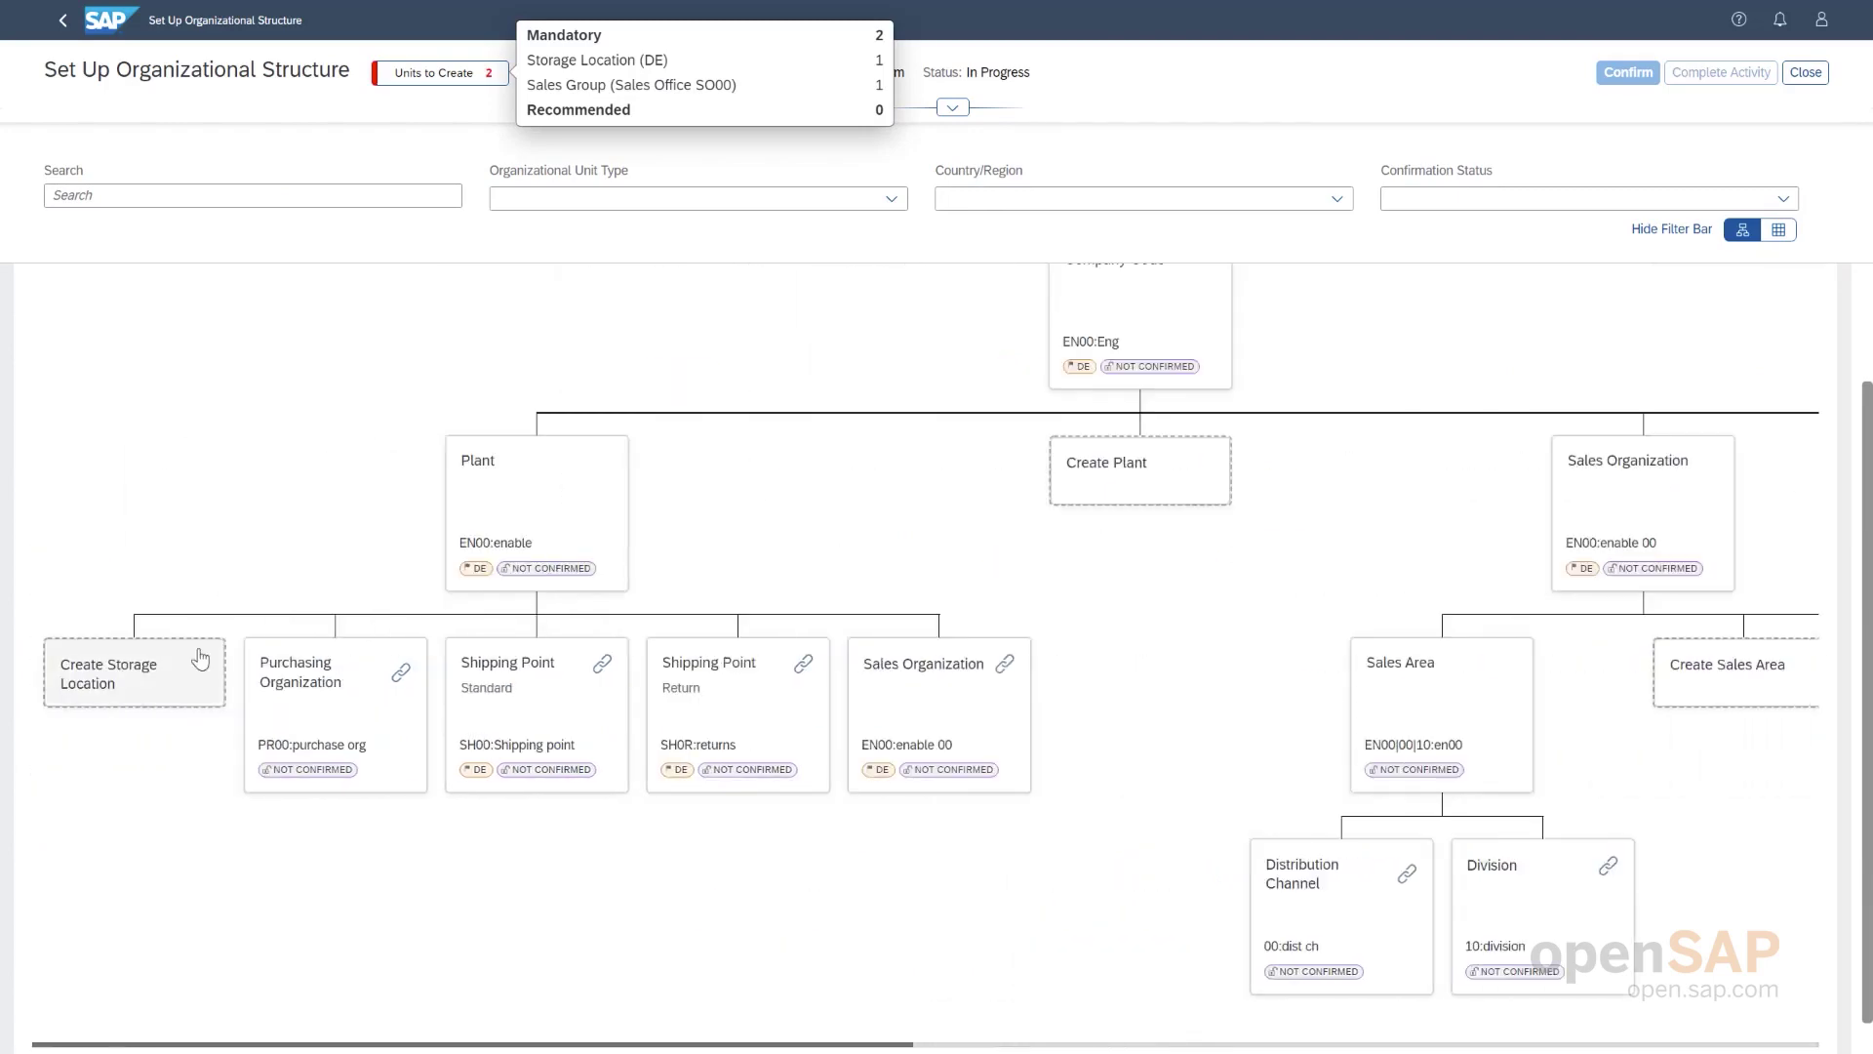
pyautogui.click(133, 682)
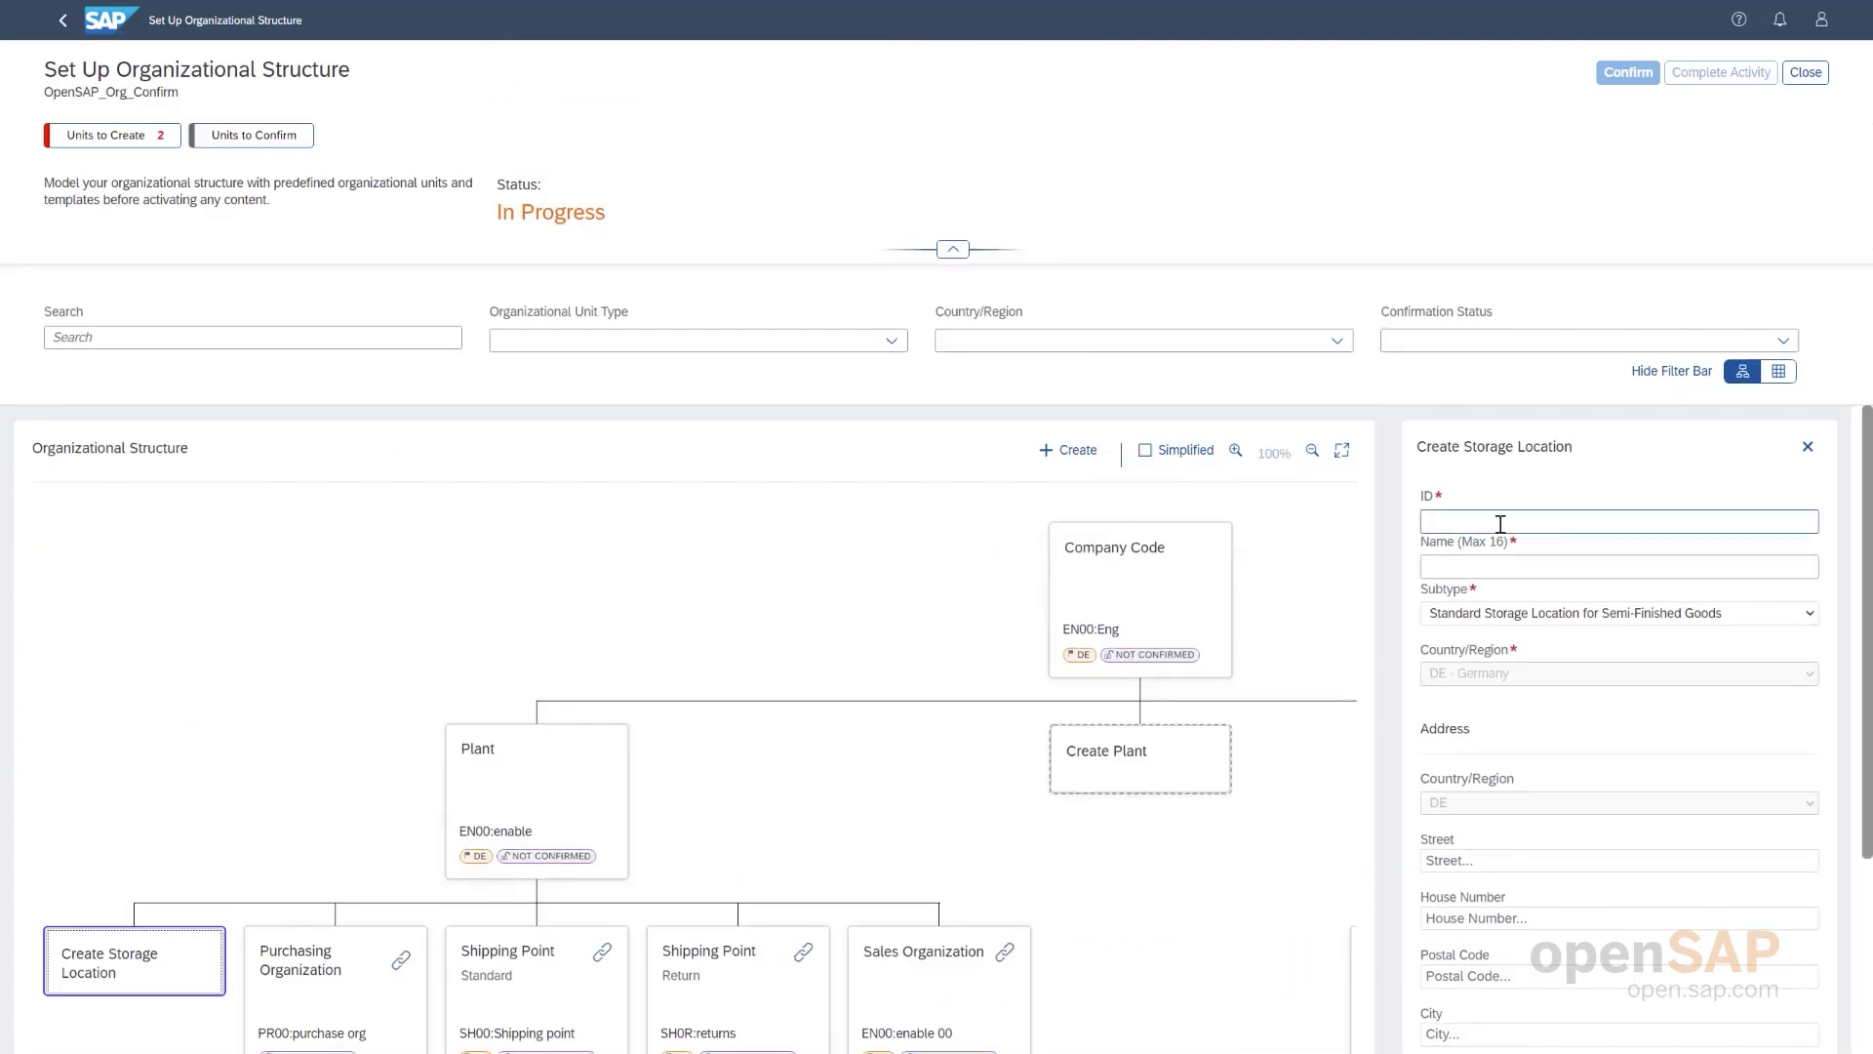
# - Create storage location 1010 named 'storloc DE' under plant EN00
pyautogui.click(1500, 524)
pyautogui.write('1010')
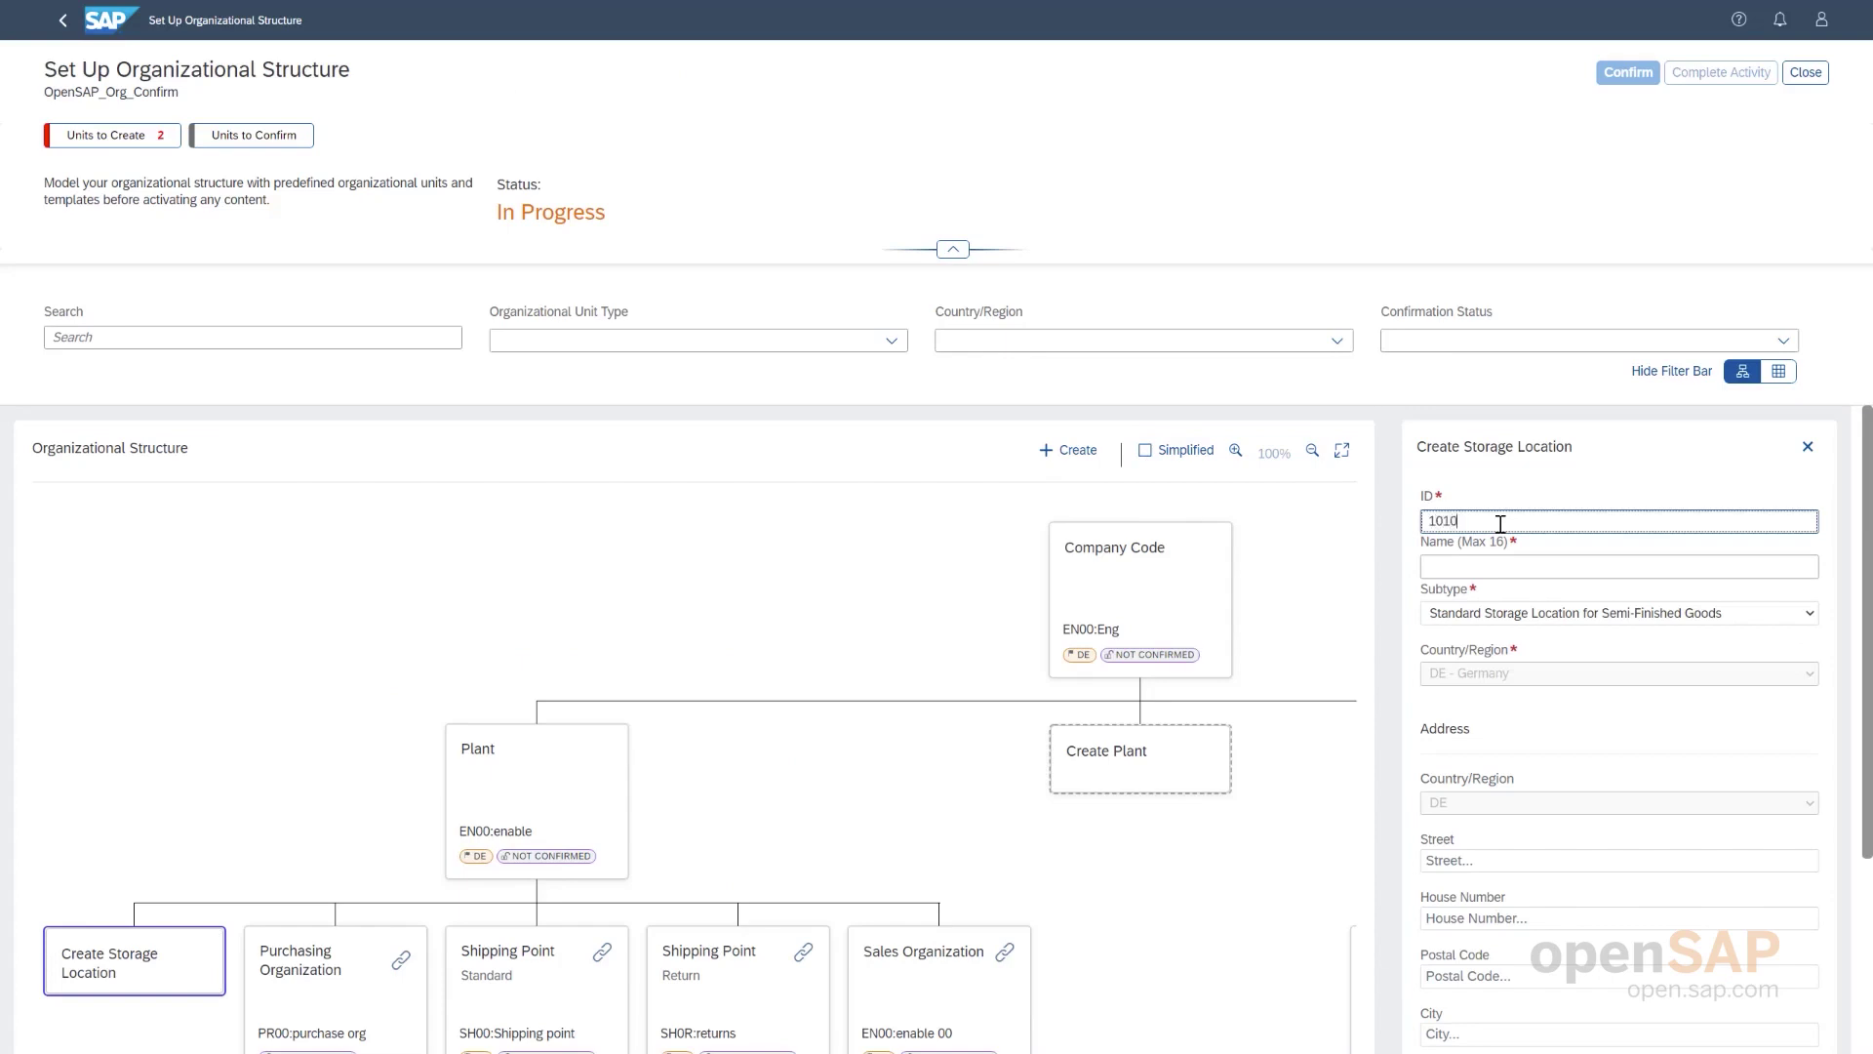
pyautogui.click(1489, 567)
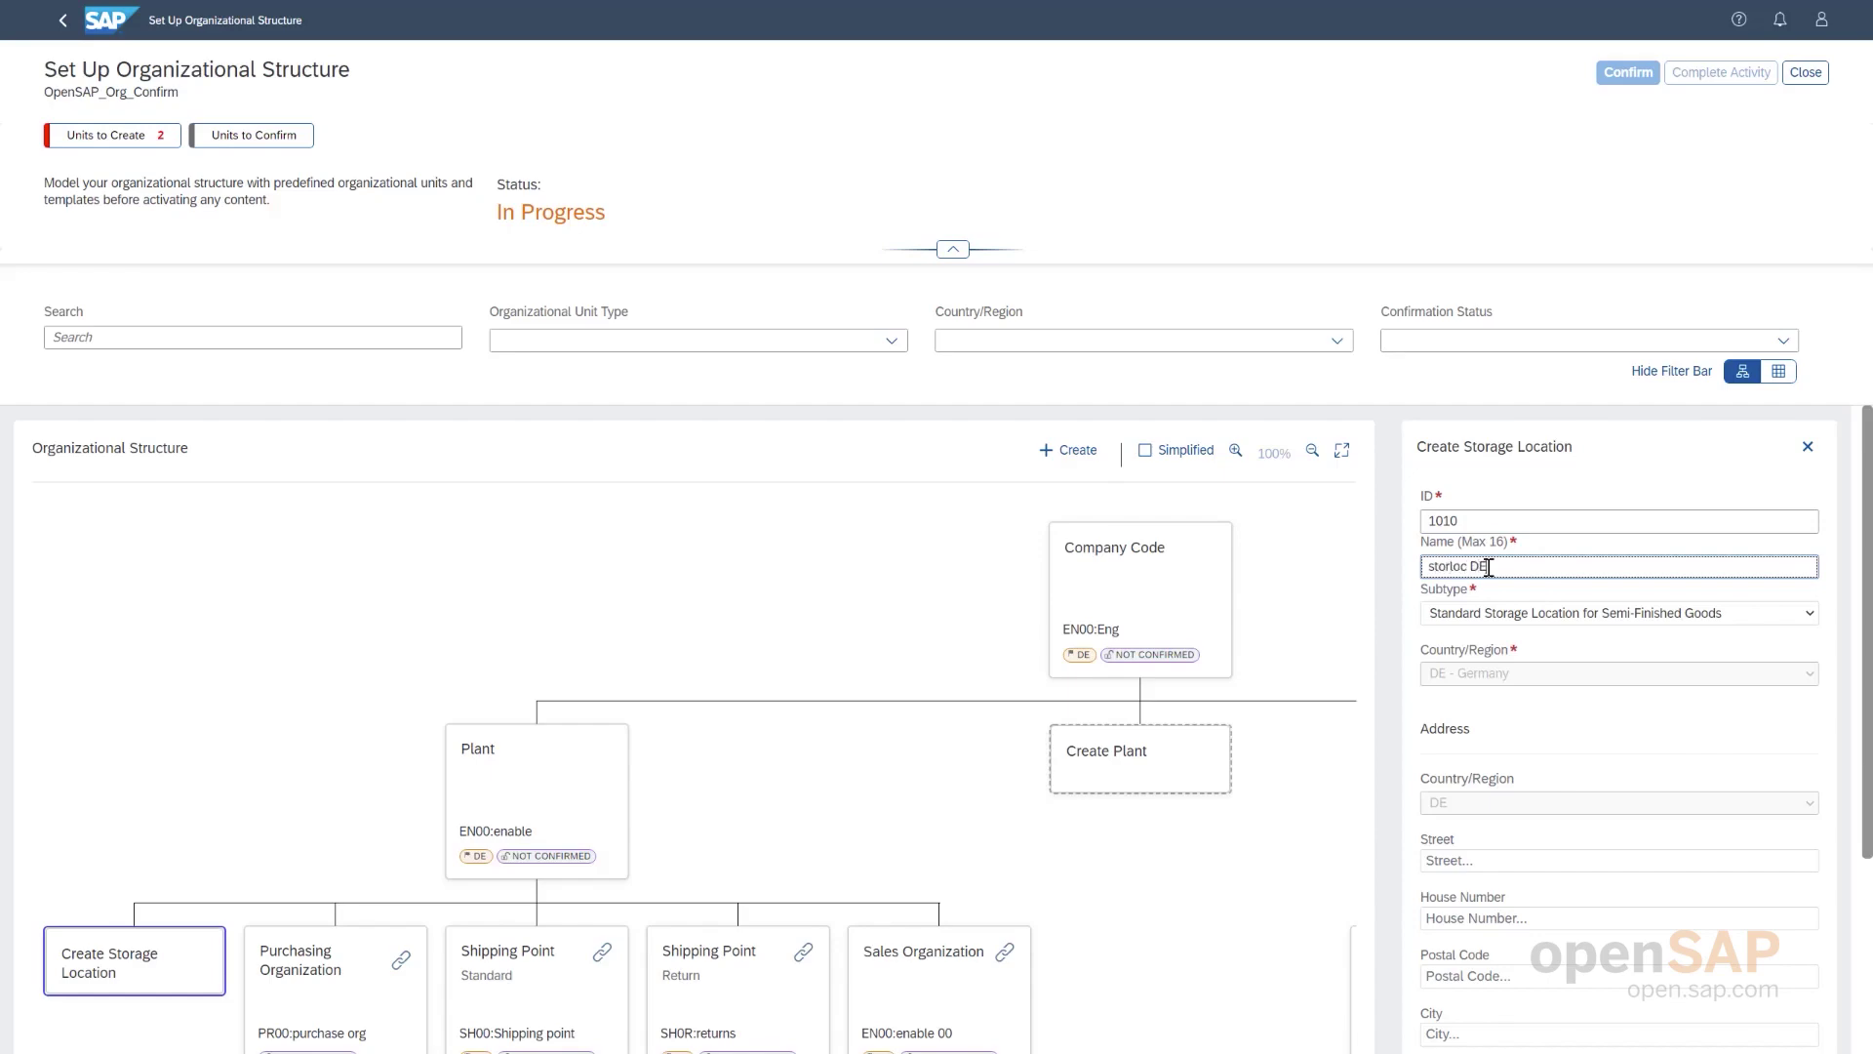
pyautogui.scroll(-5, 1488, 567)
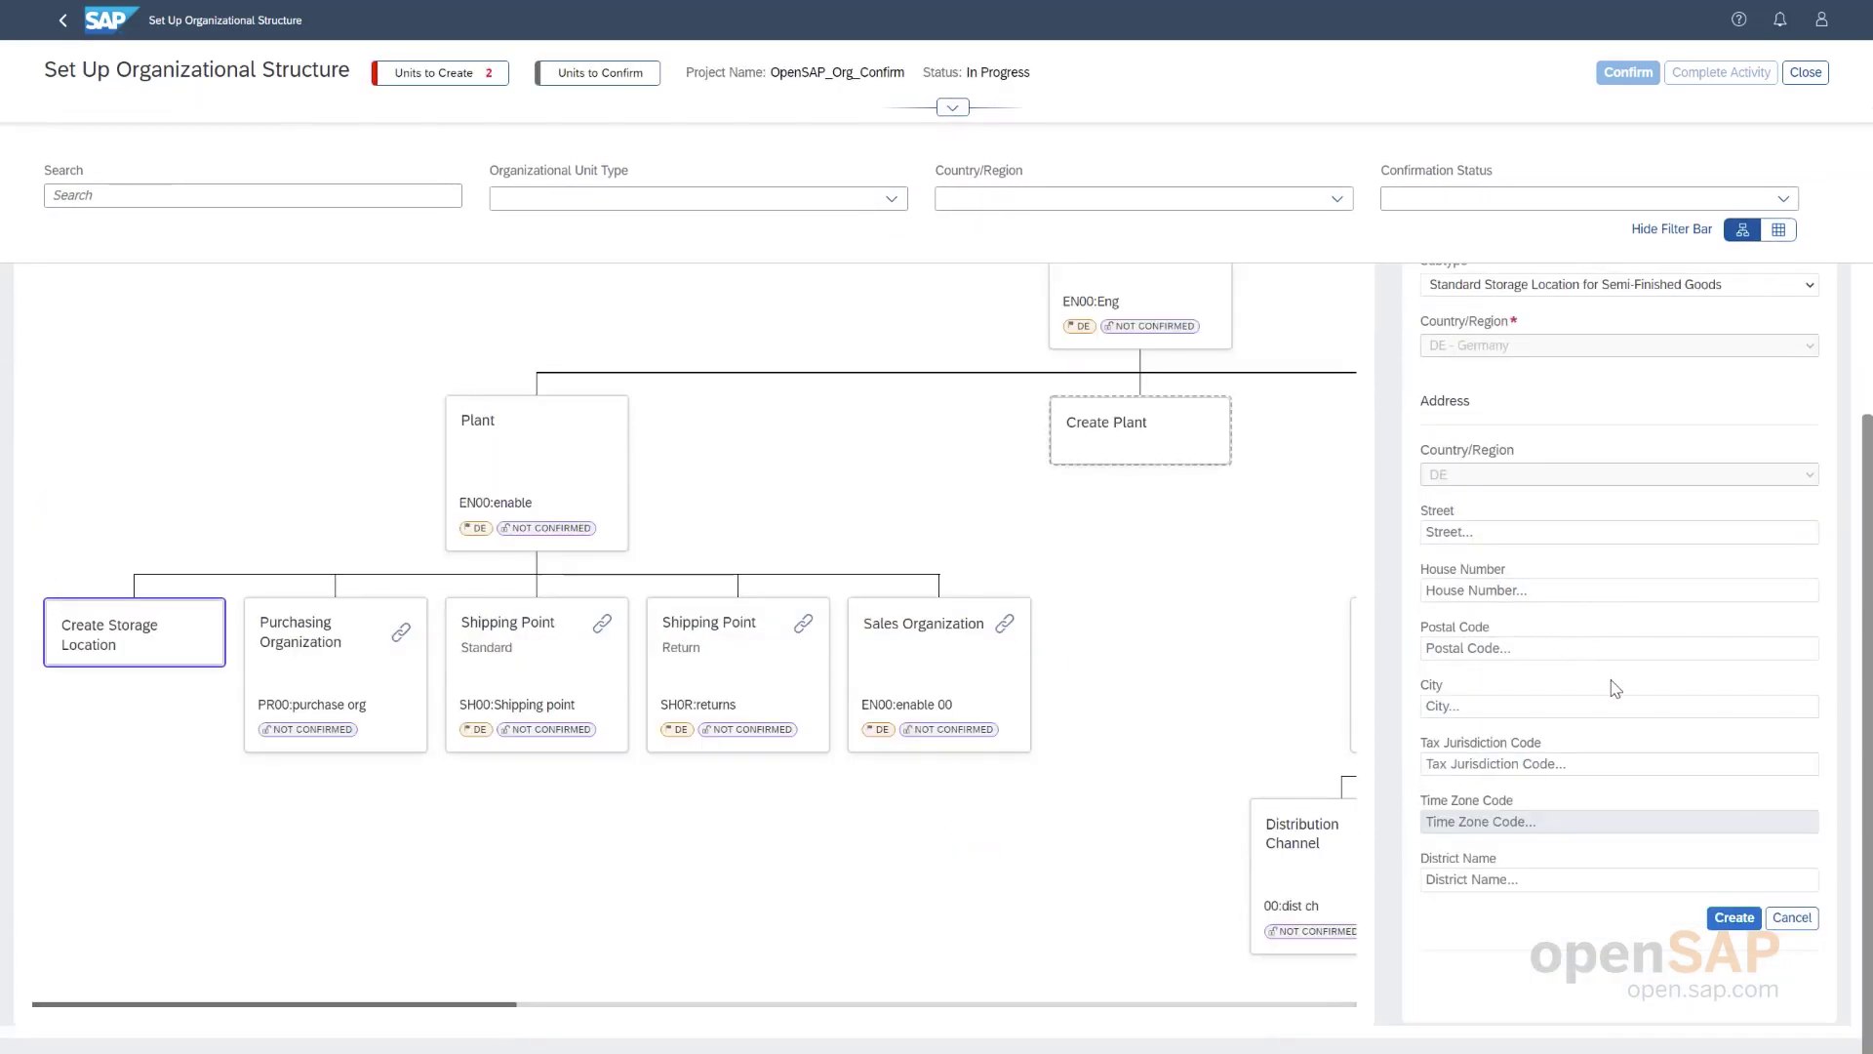
pyautogui.click(1733, 917)
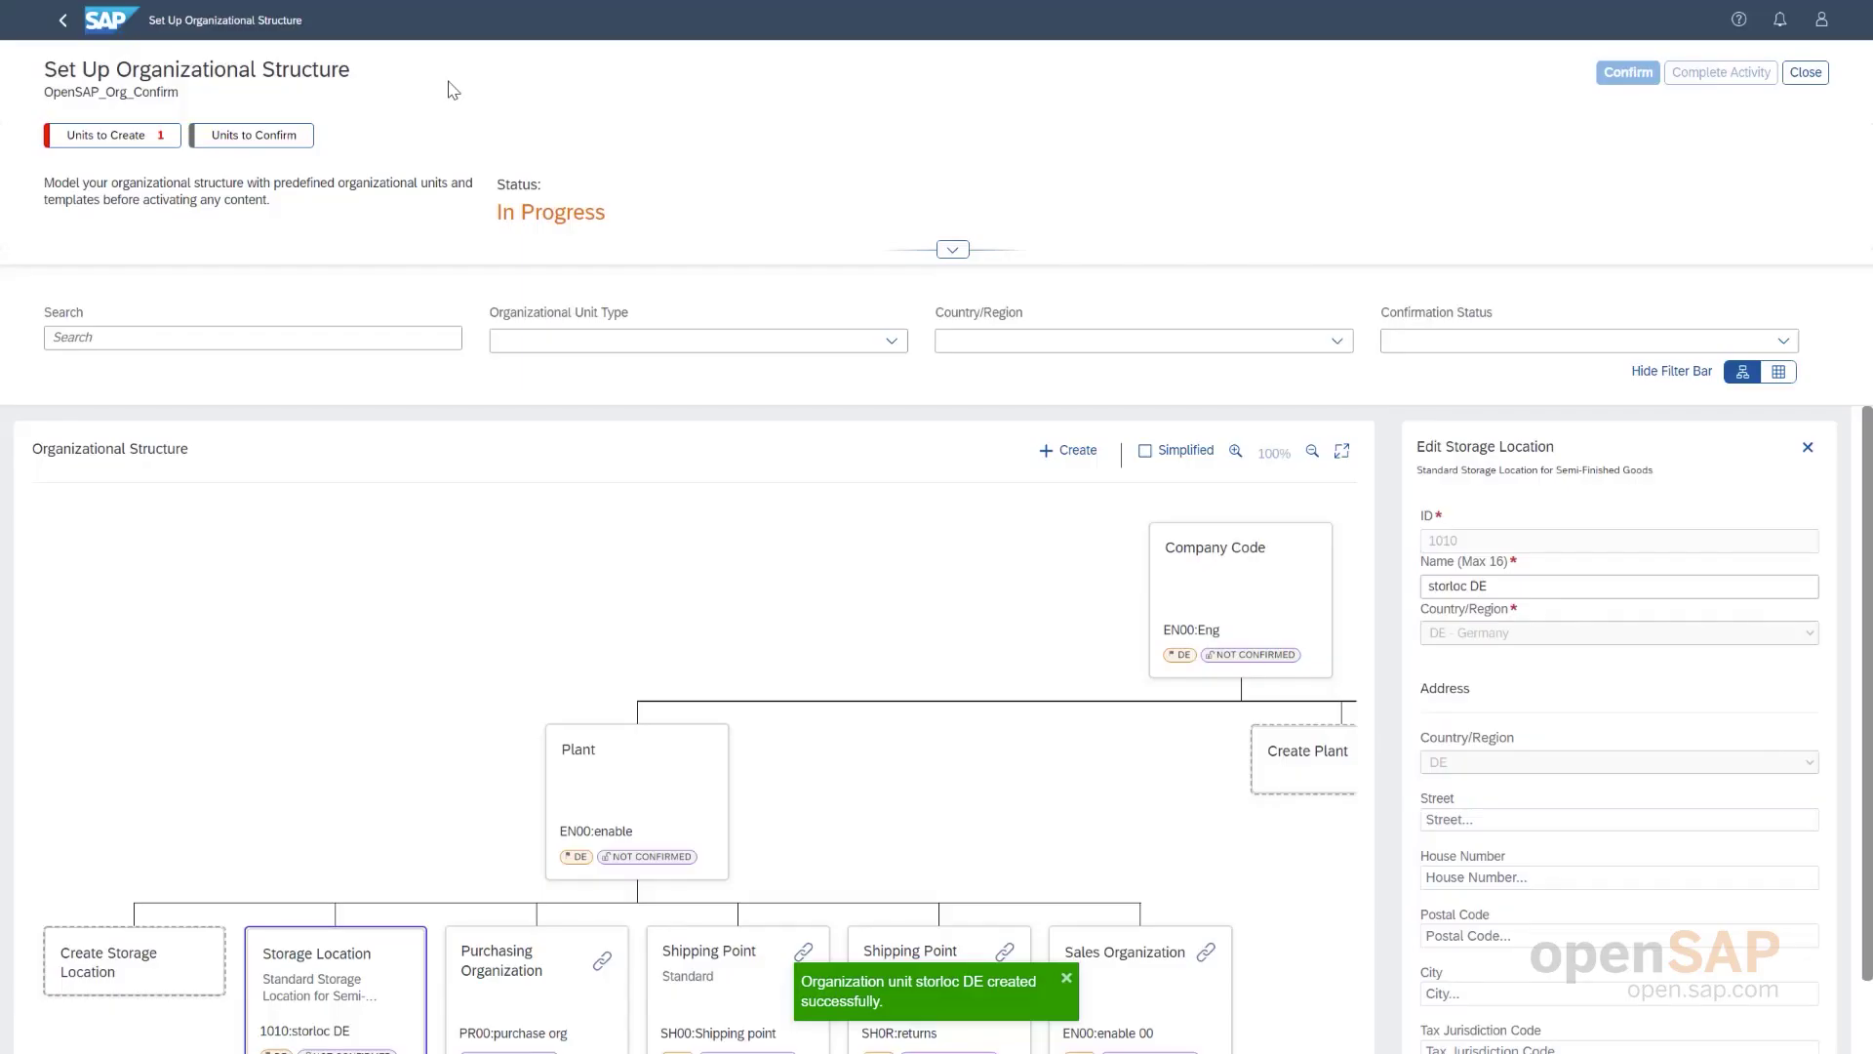
pyautogui.click(100, 142)
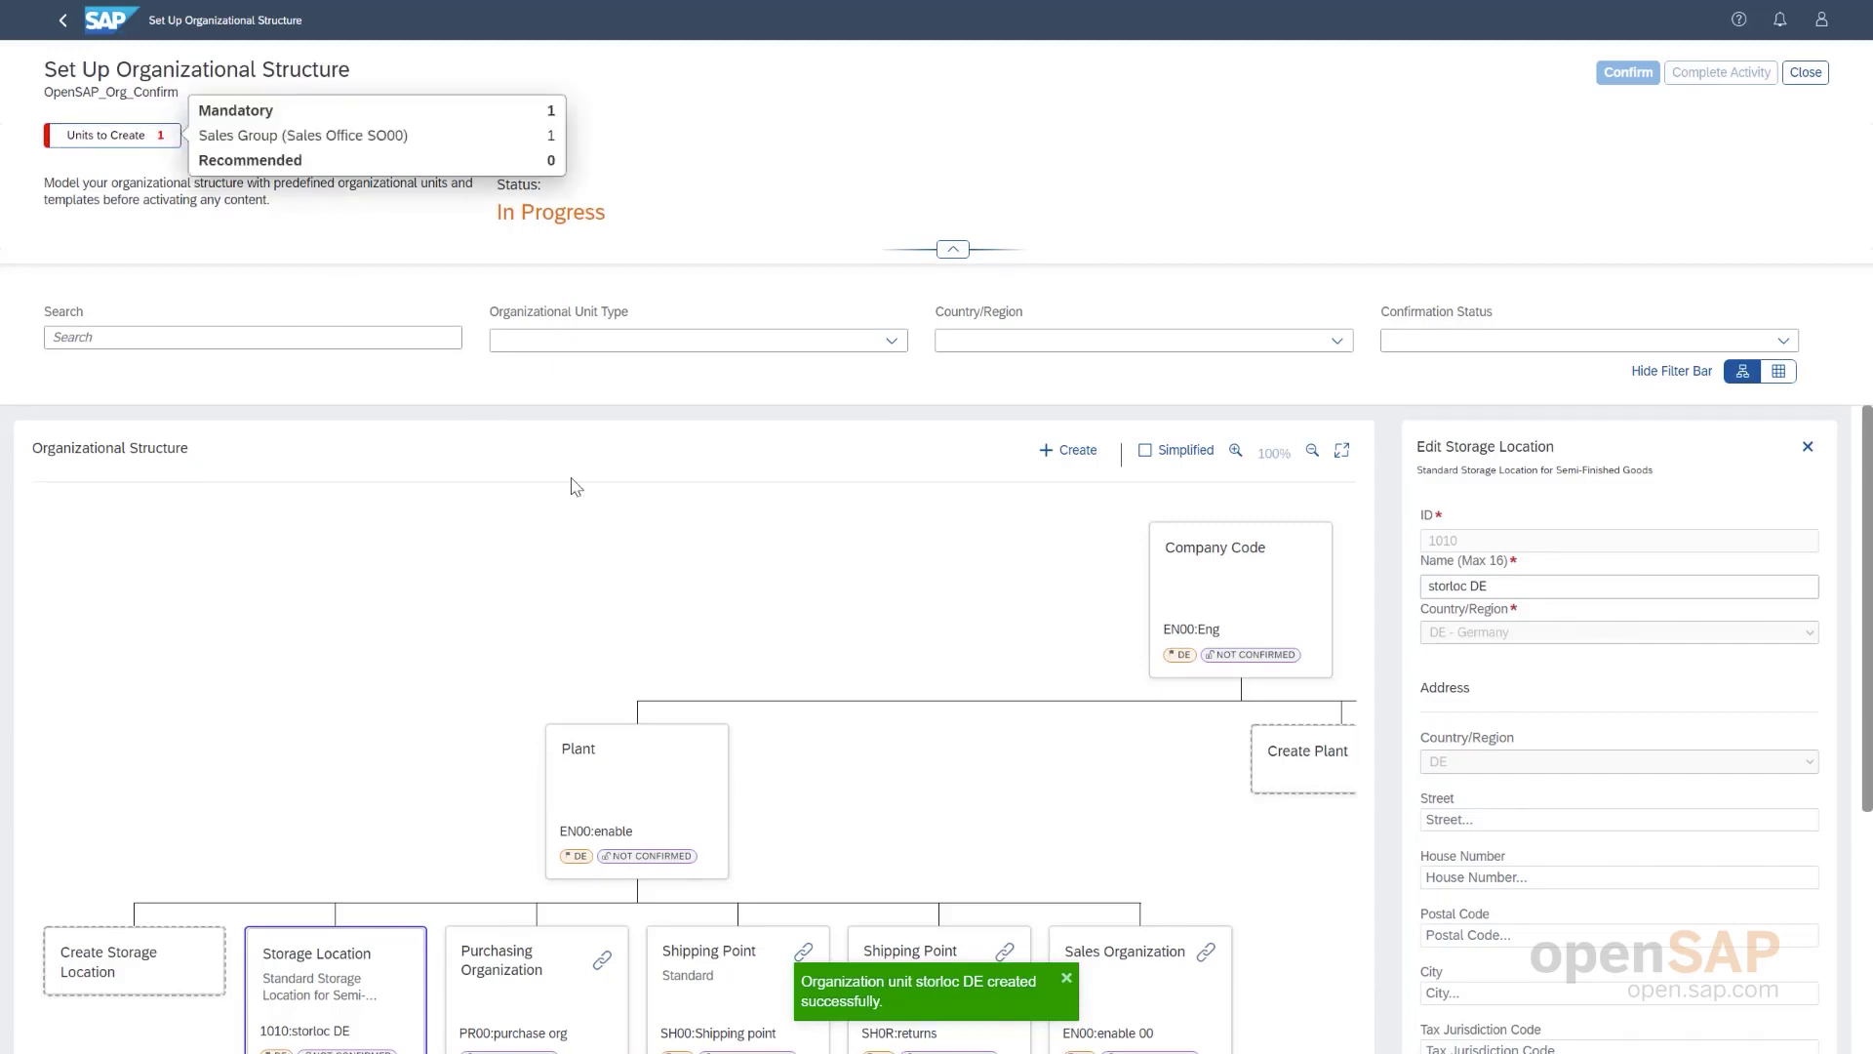
# - Add sales group SGR named 'Sales Group' under sales office SO00
pyautogui.hscroll(3, 1122, 711)
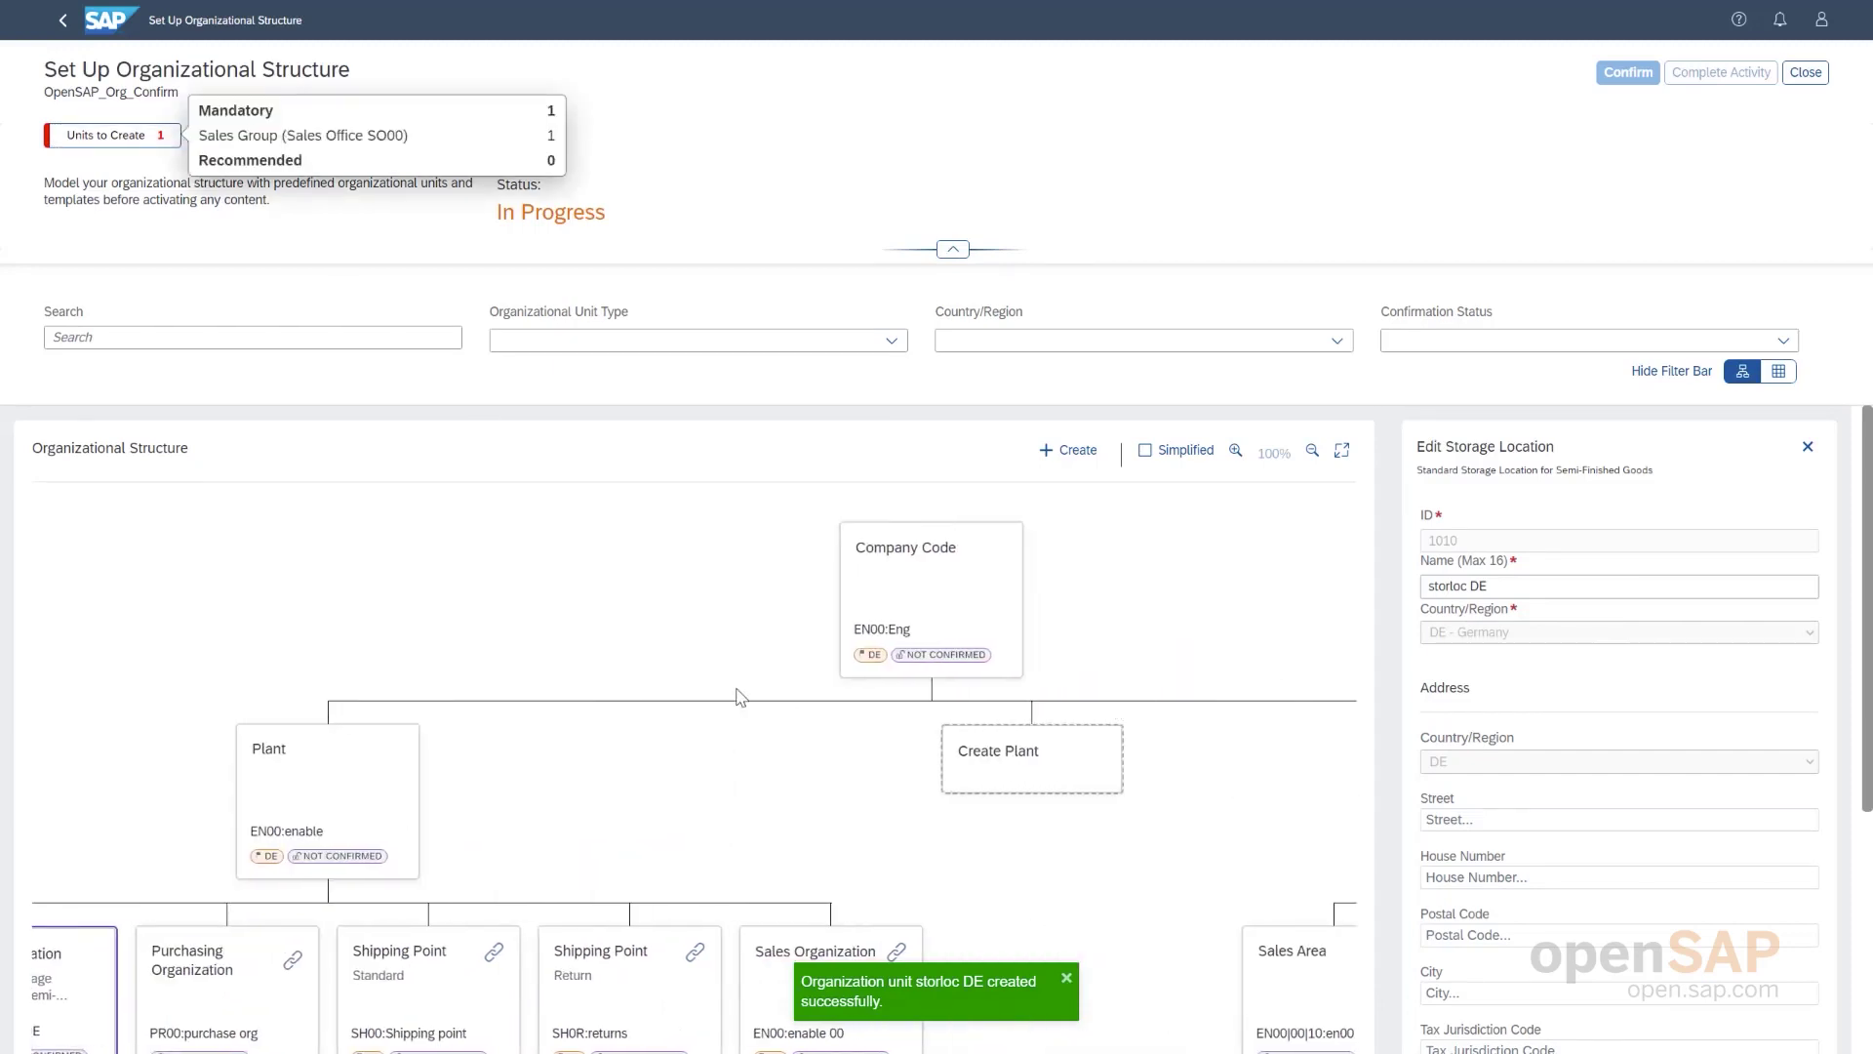
pyautogui.click(1807, 446)
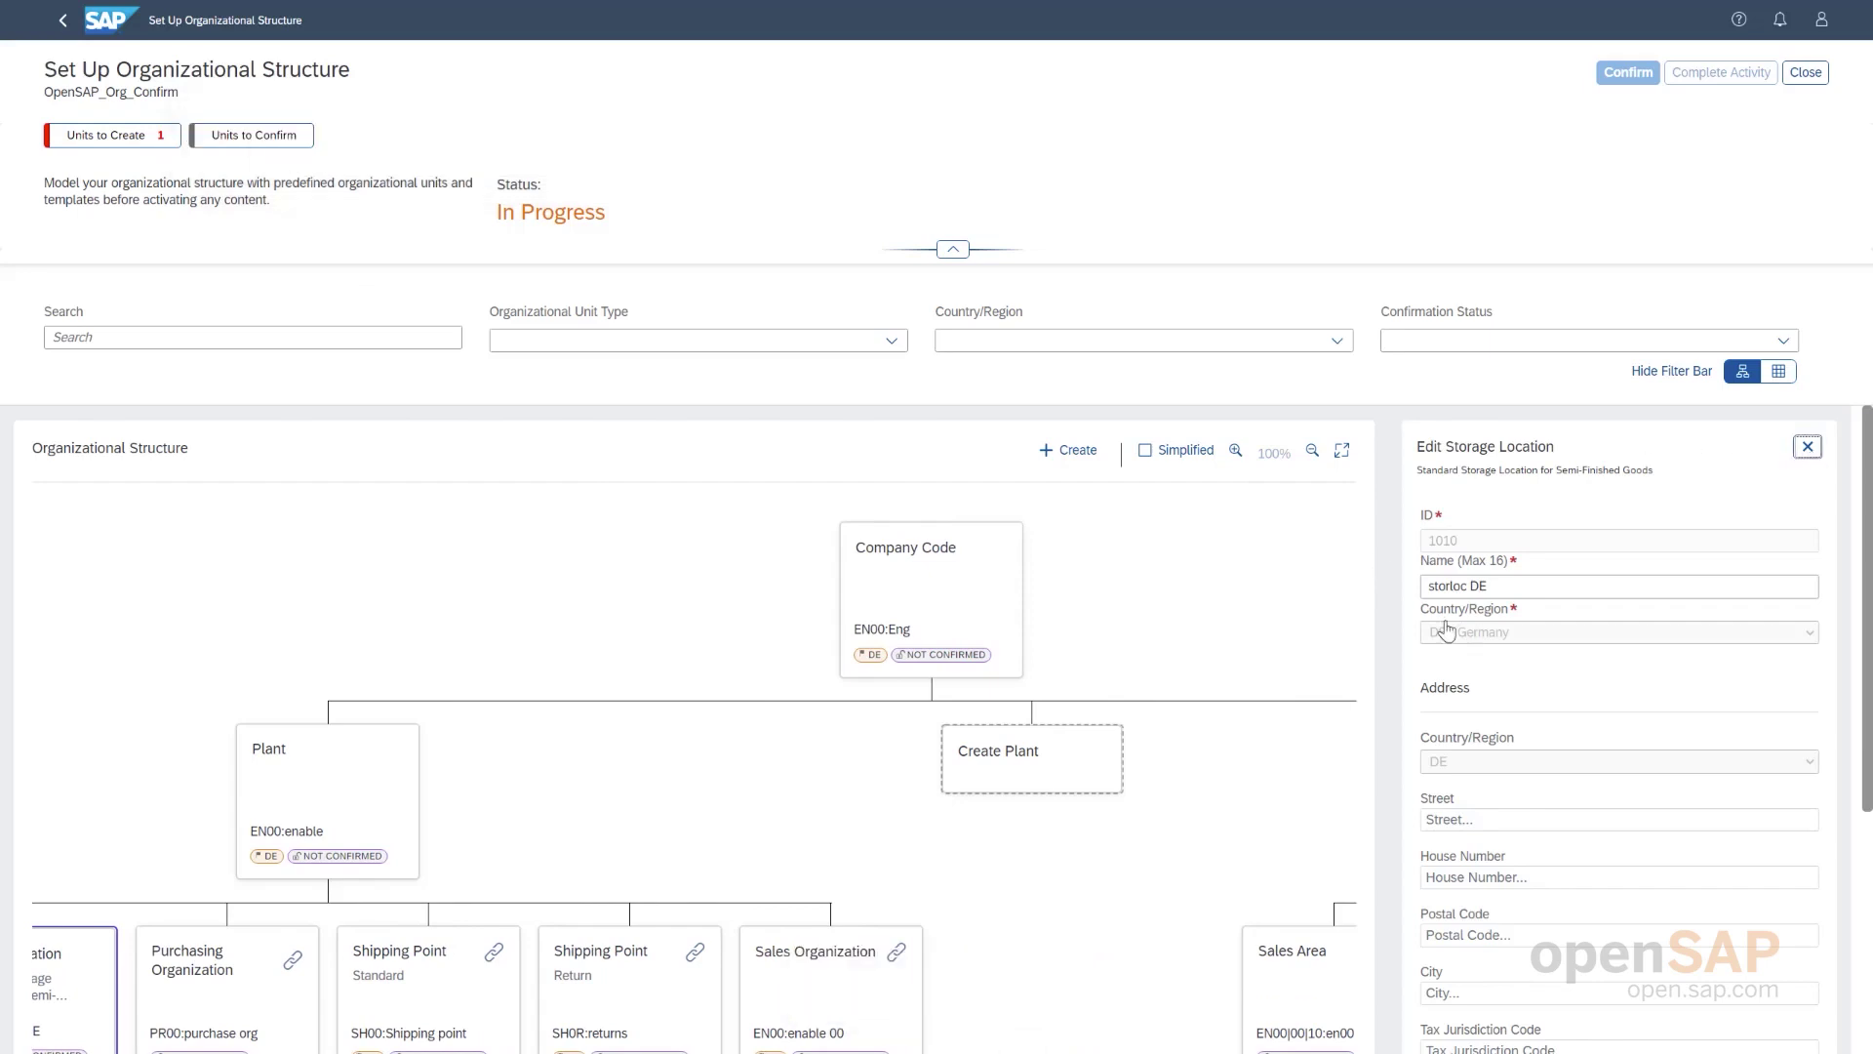
pyautogui.hscroll(10, 1294, 736)
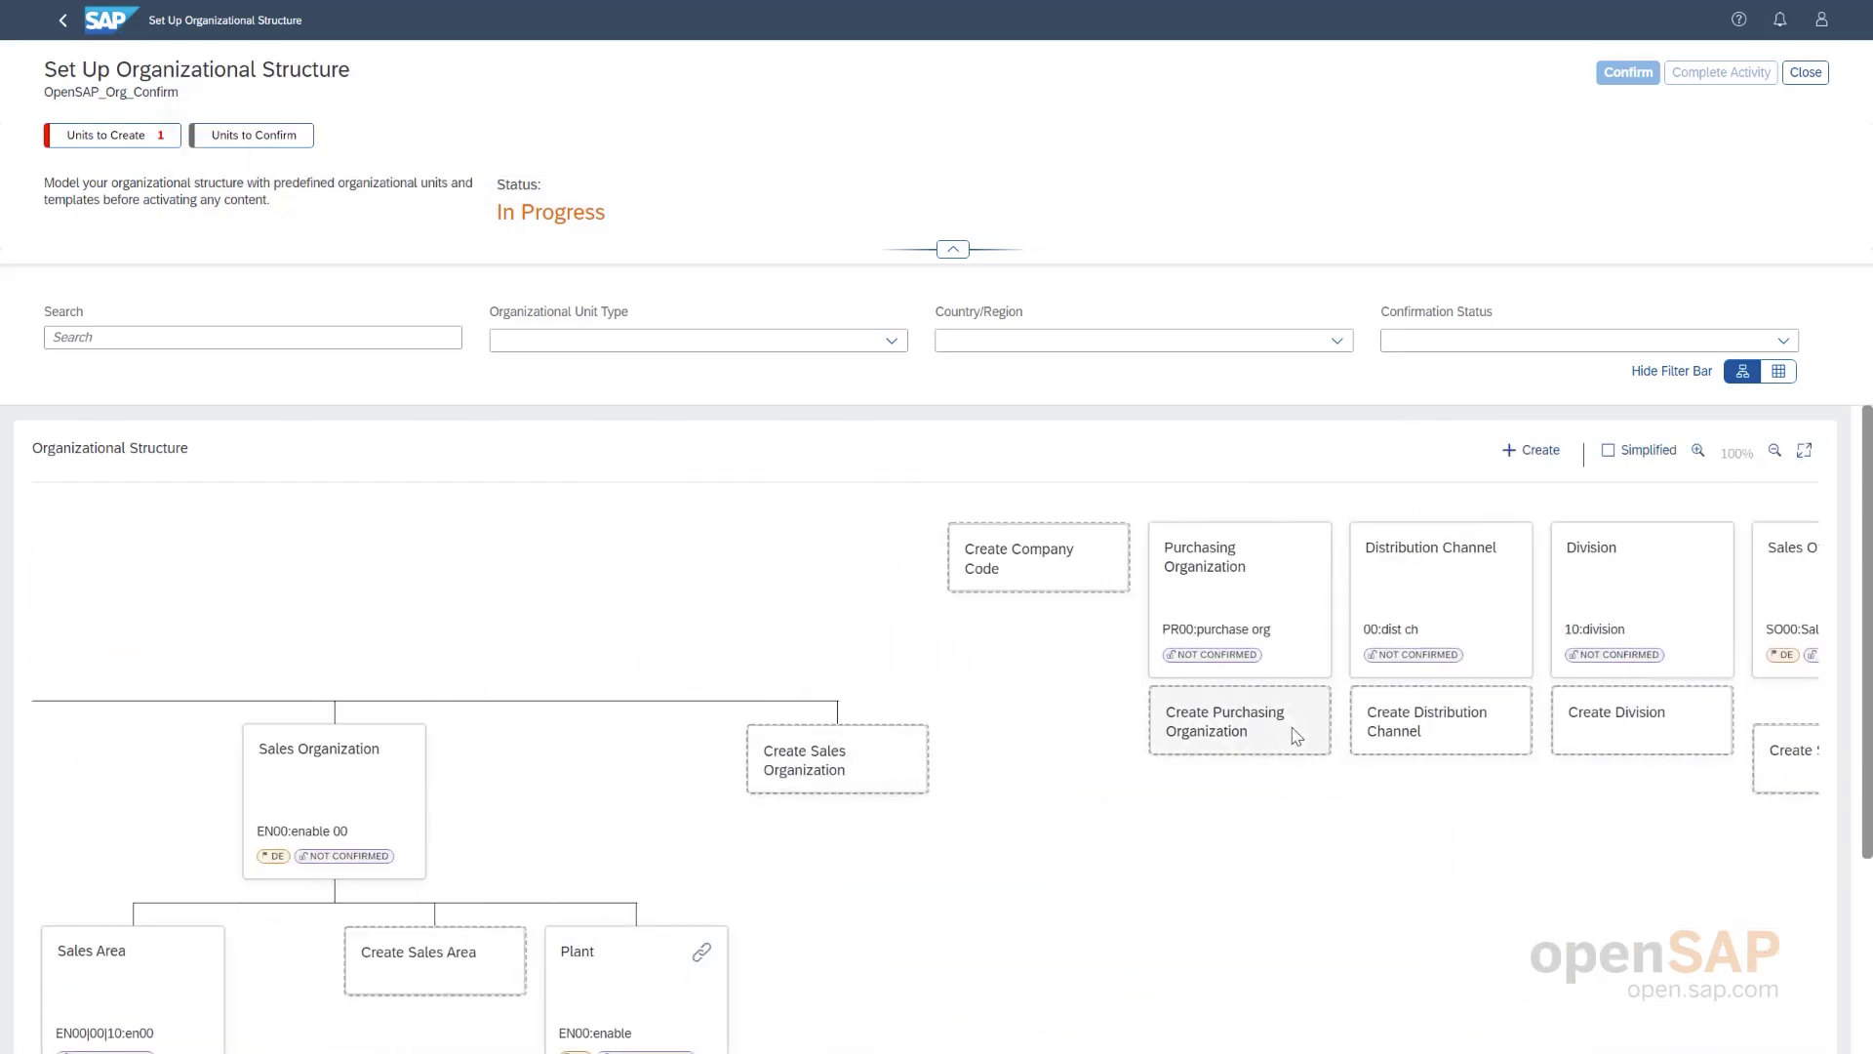
pyautogui.hscroll(5, 1296, 736)
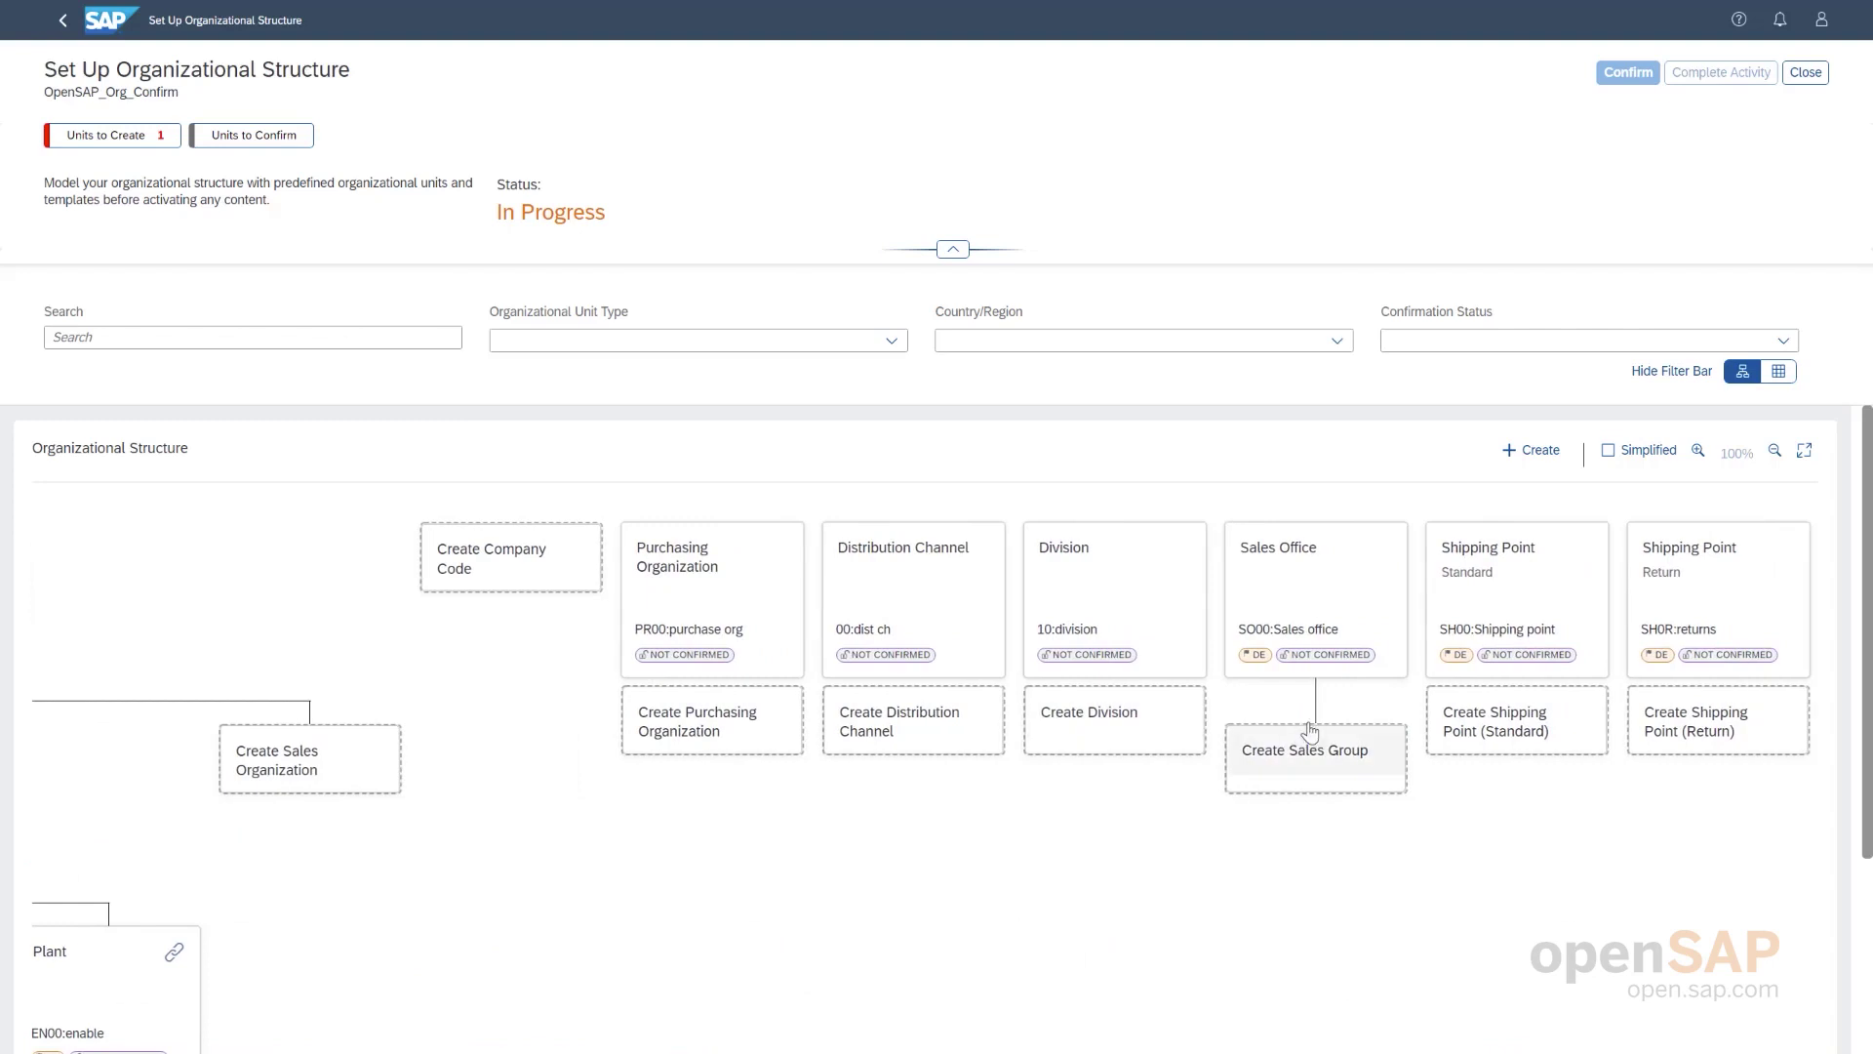
pyautogui.click(1271, 769)
pyautogui.click(1468, 521)
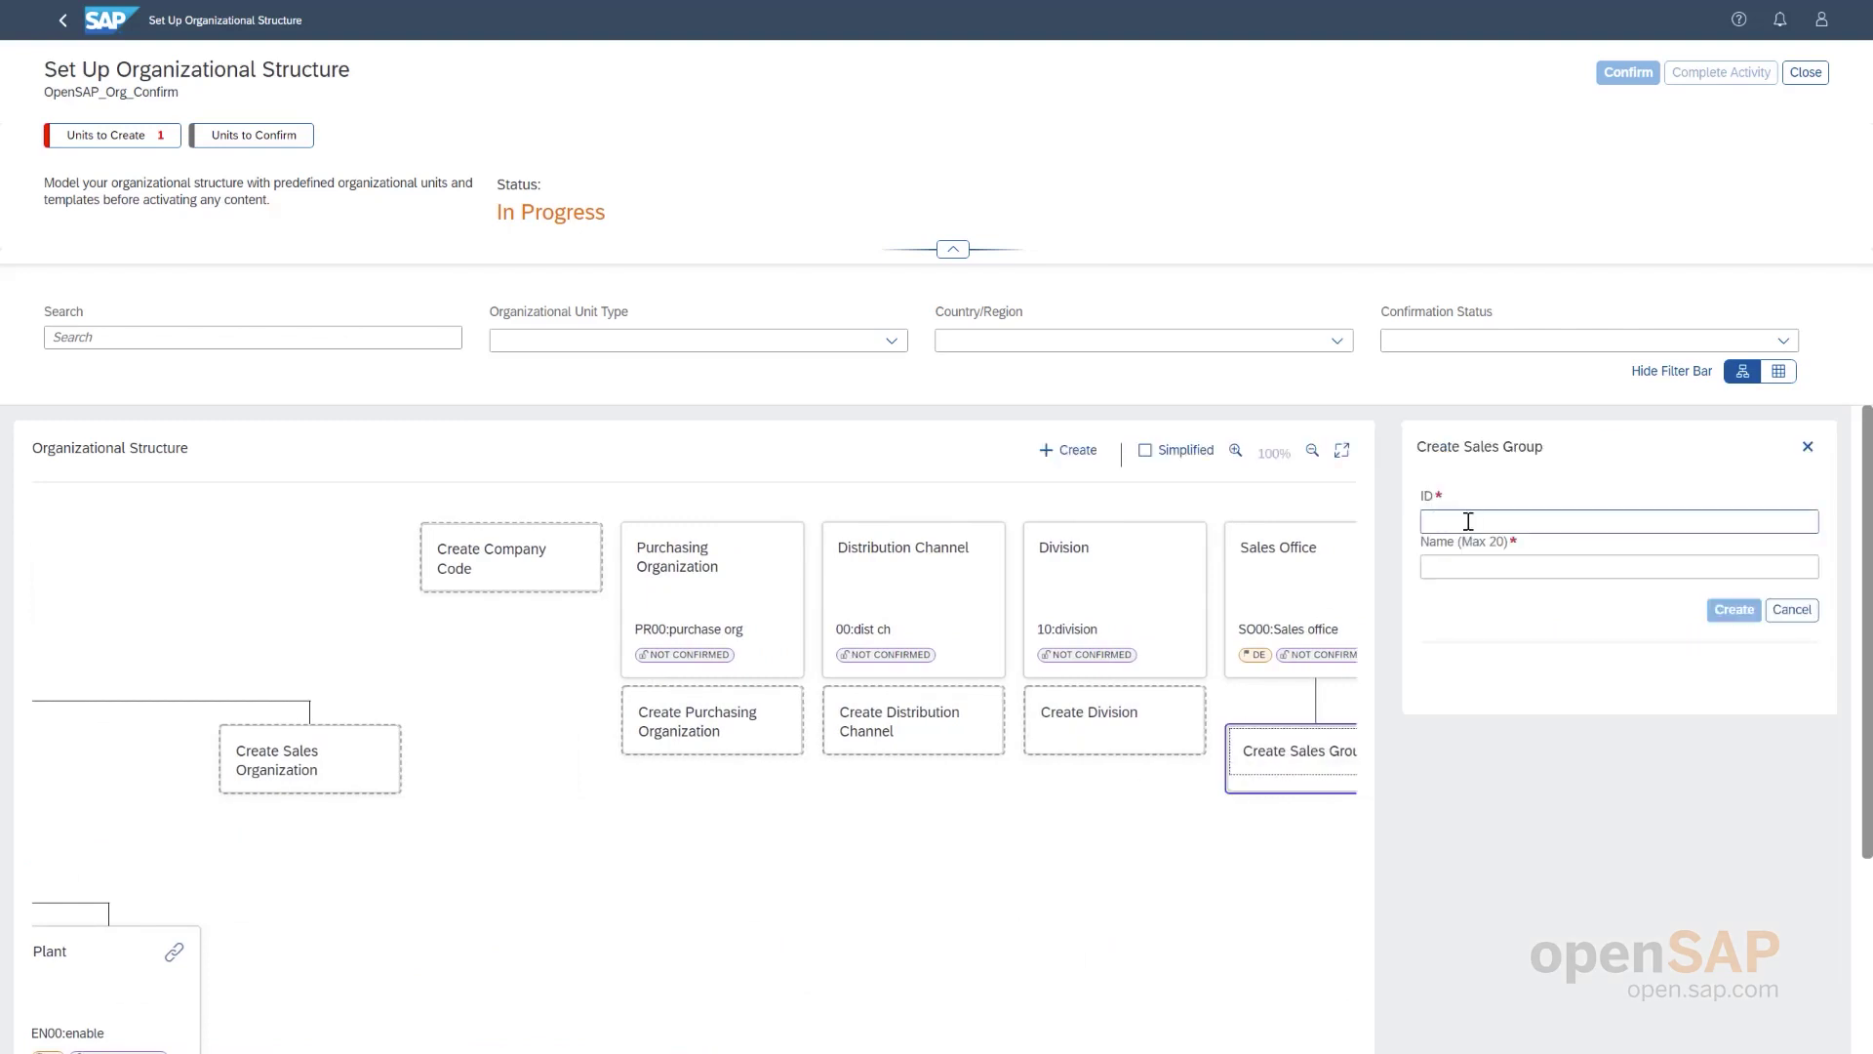
pyautogui.click(1468, 522)
pyautogui.write('SGR')
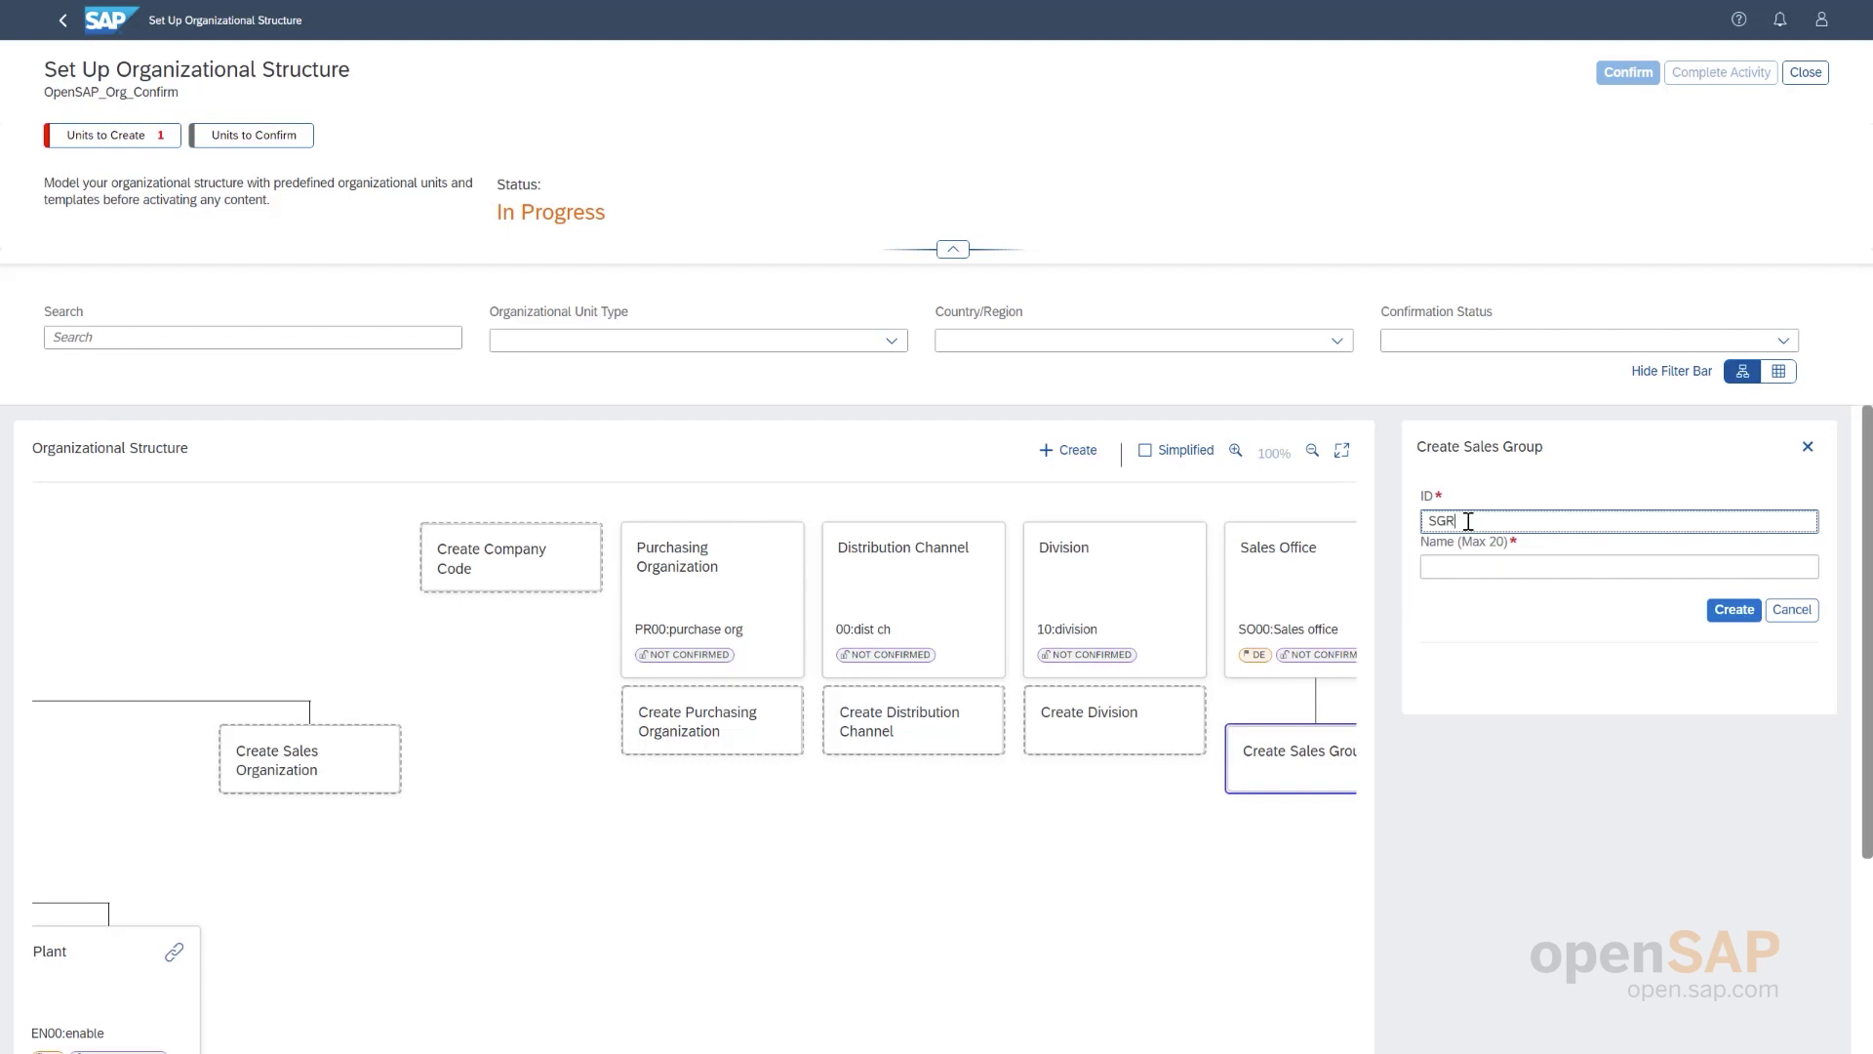
pyautogui.press('Tab')
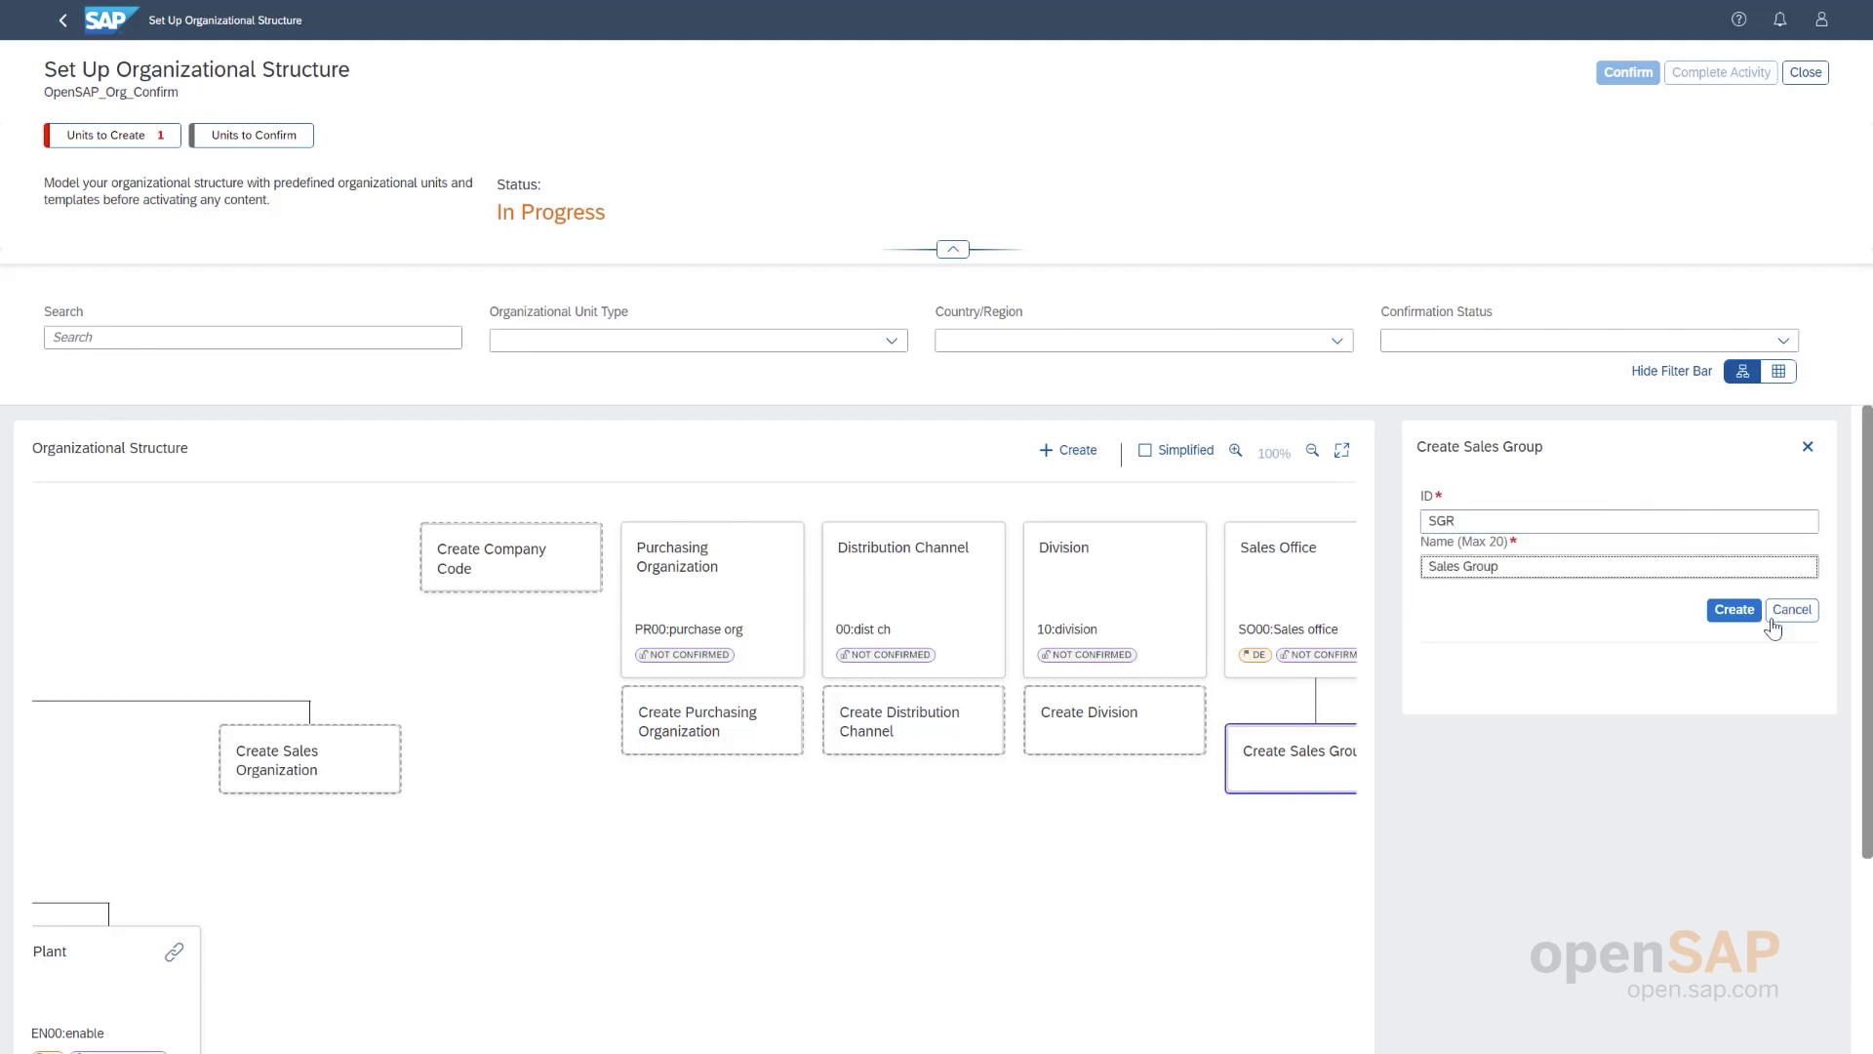
pyautogui.click(1735, 611)
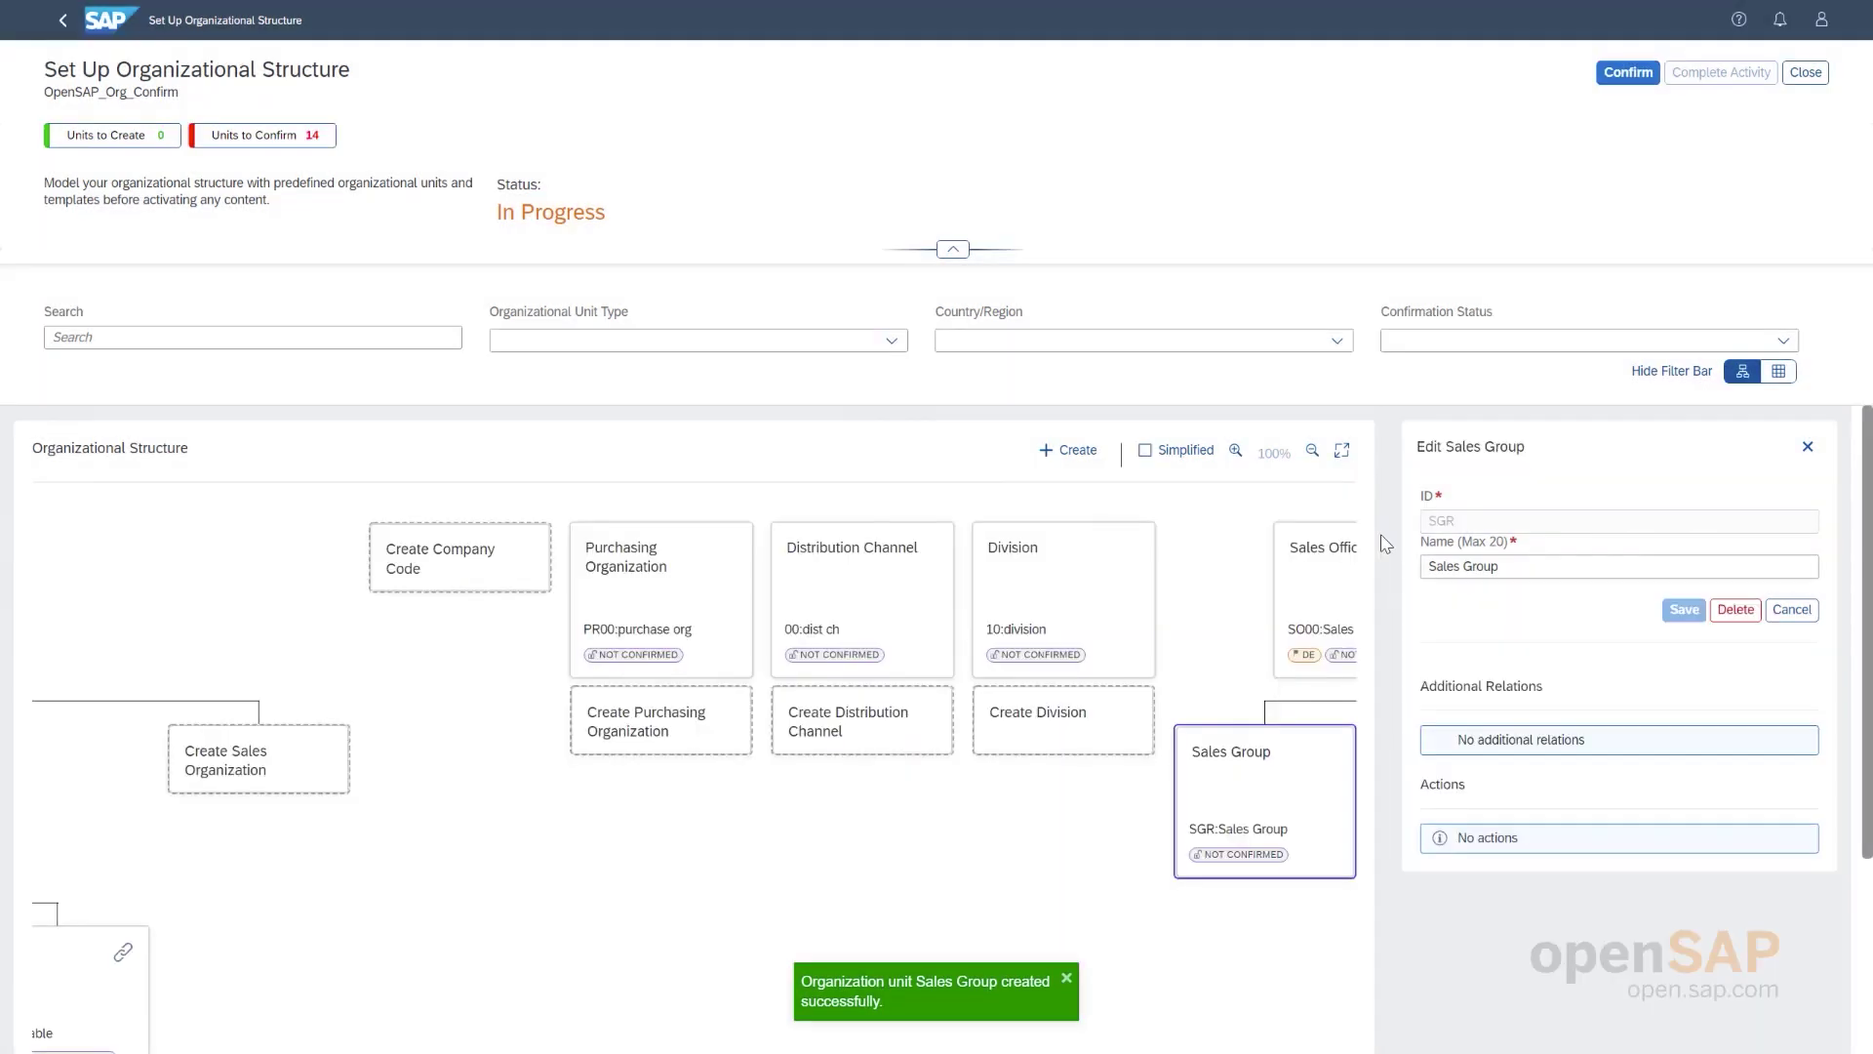
# - Close the sales group details, list the 14 units to confirm, and collapse the header
pyautogui.click(1808, 448)
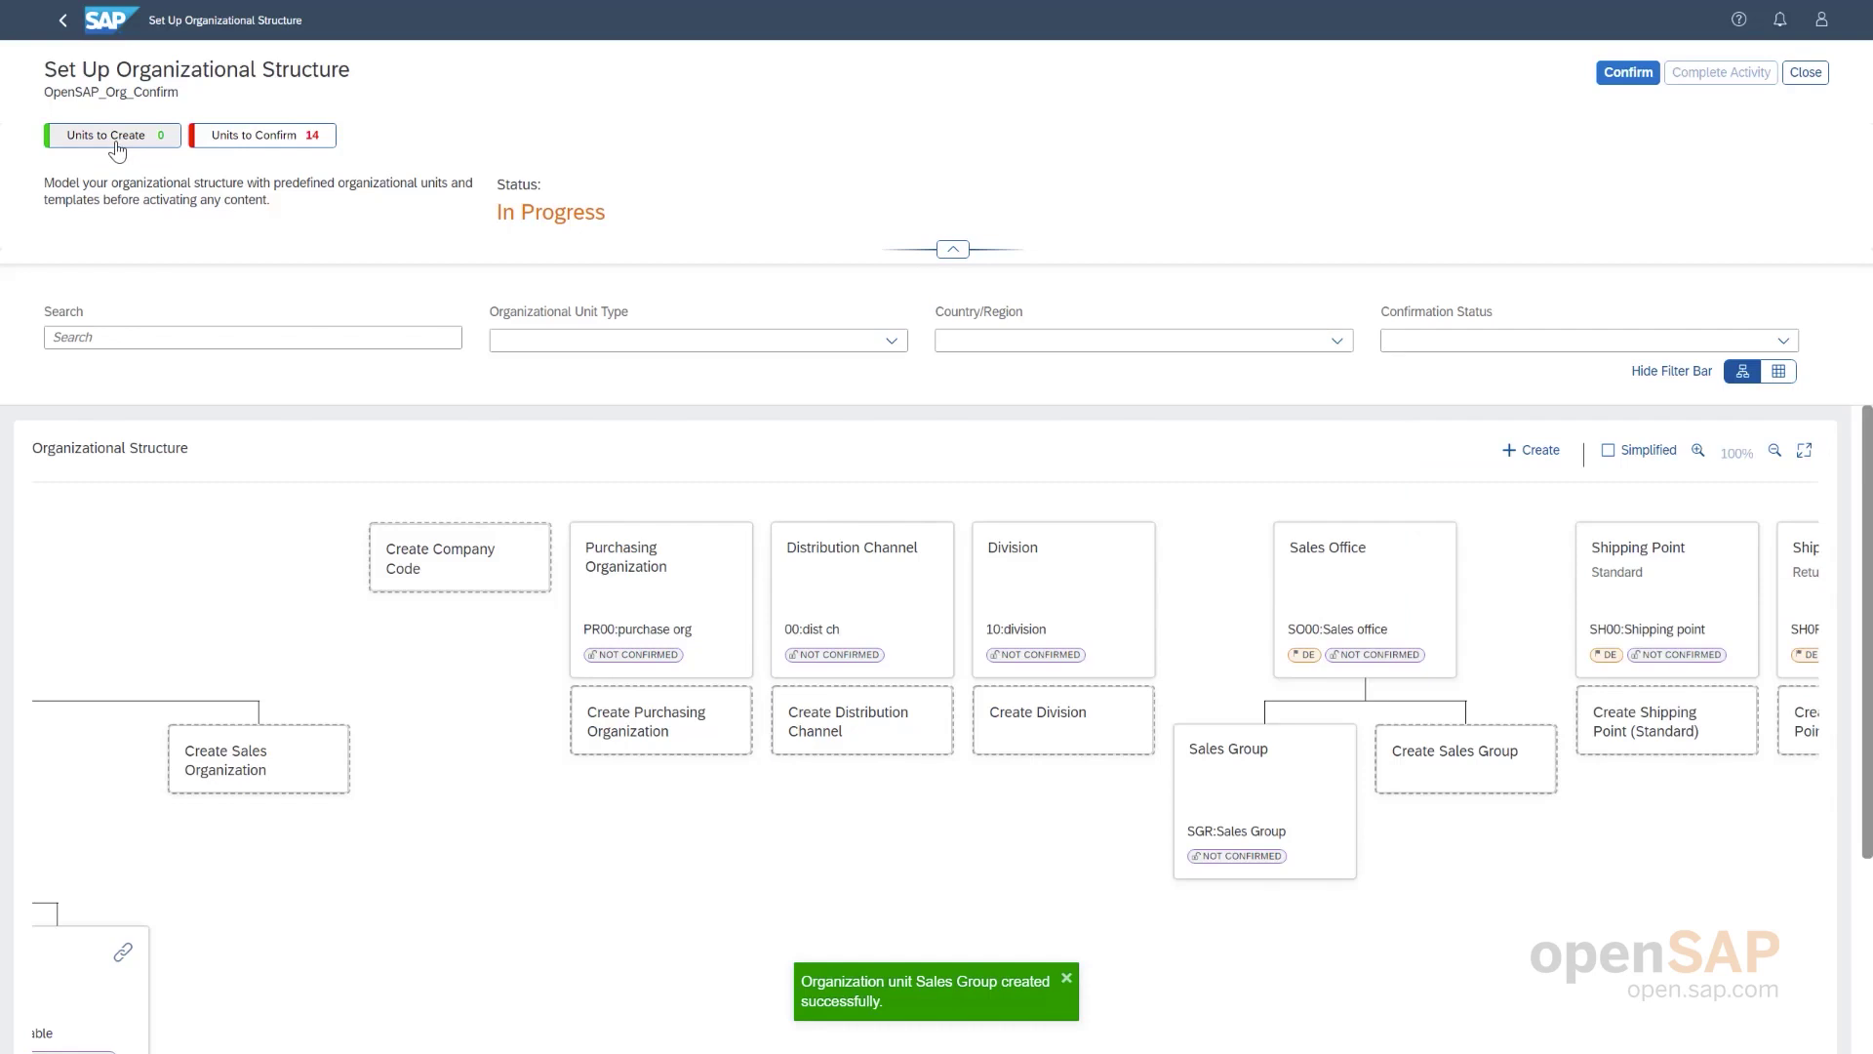
pyautogui.click(235, 139)
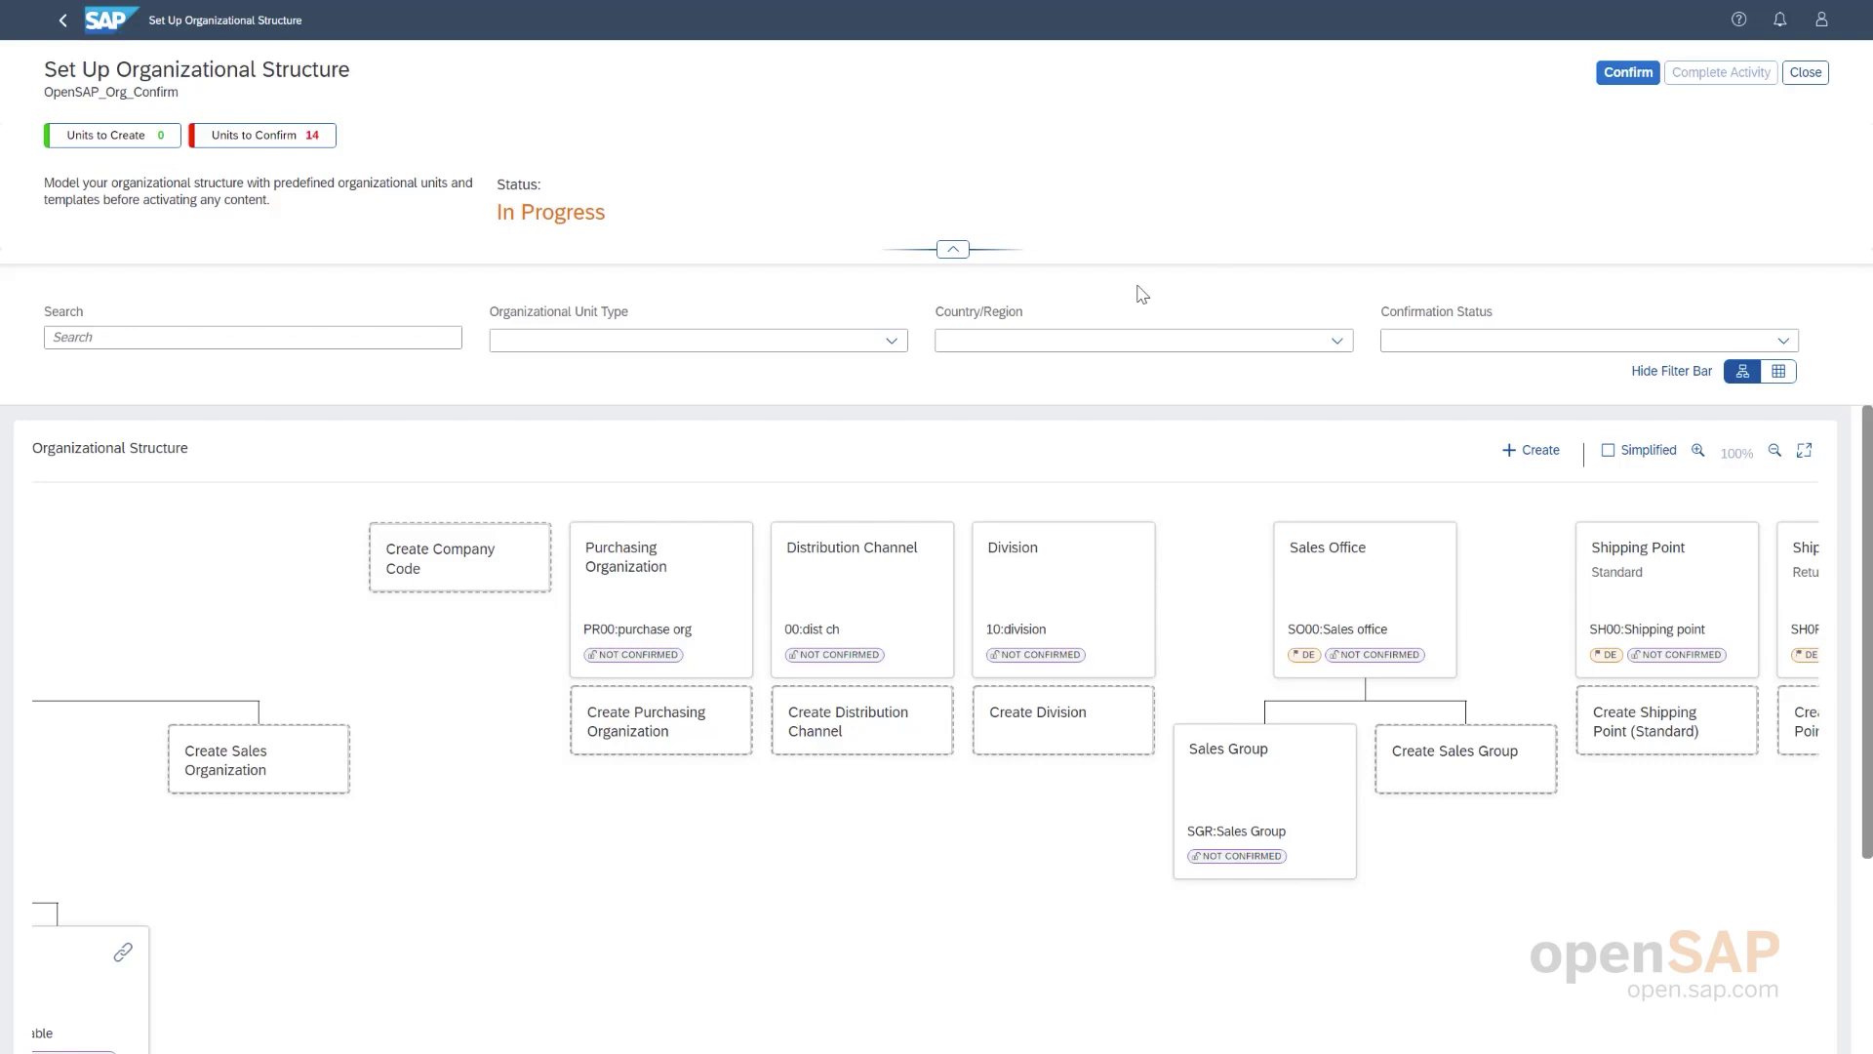
pyautogui.click(944, 253)
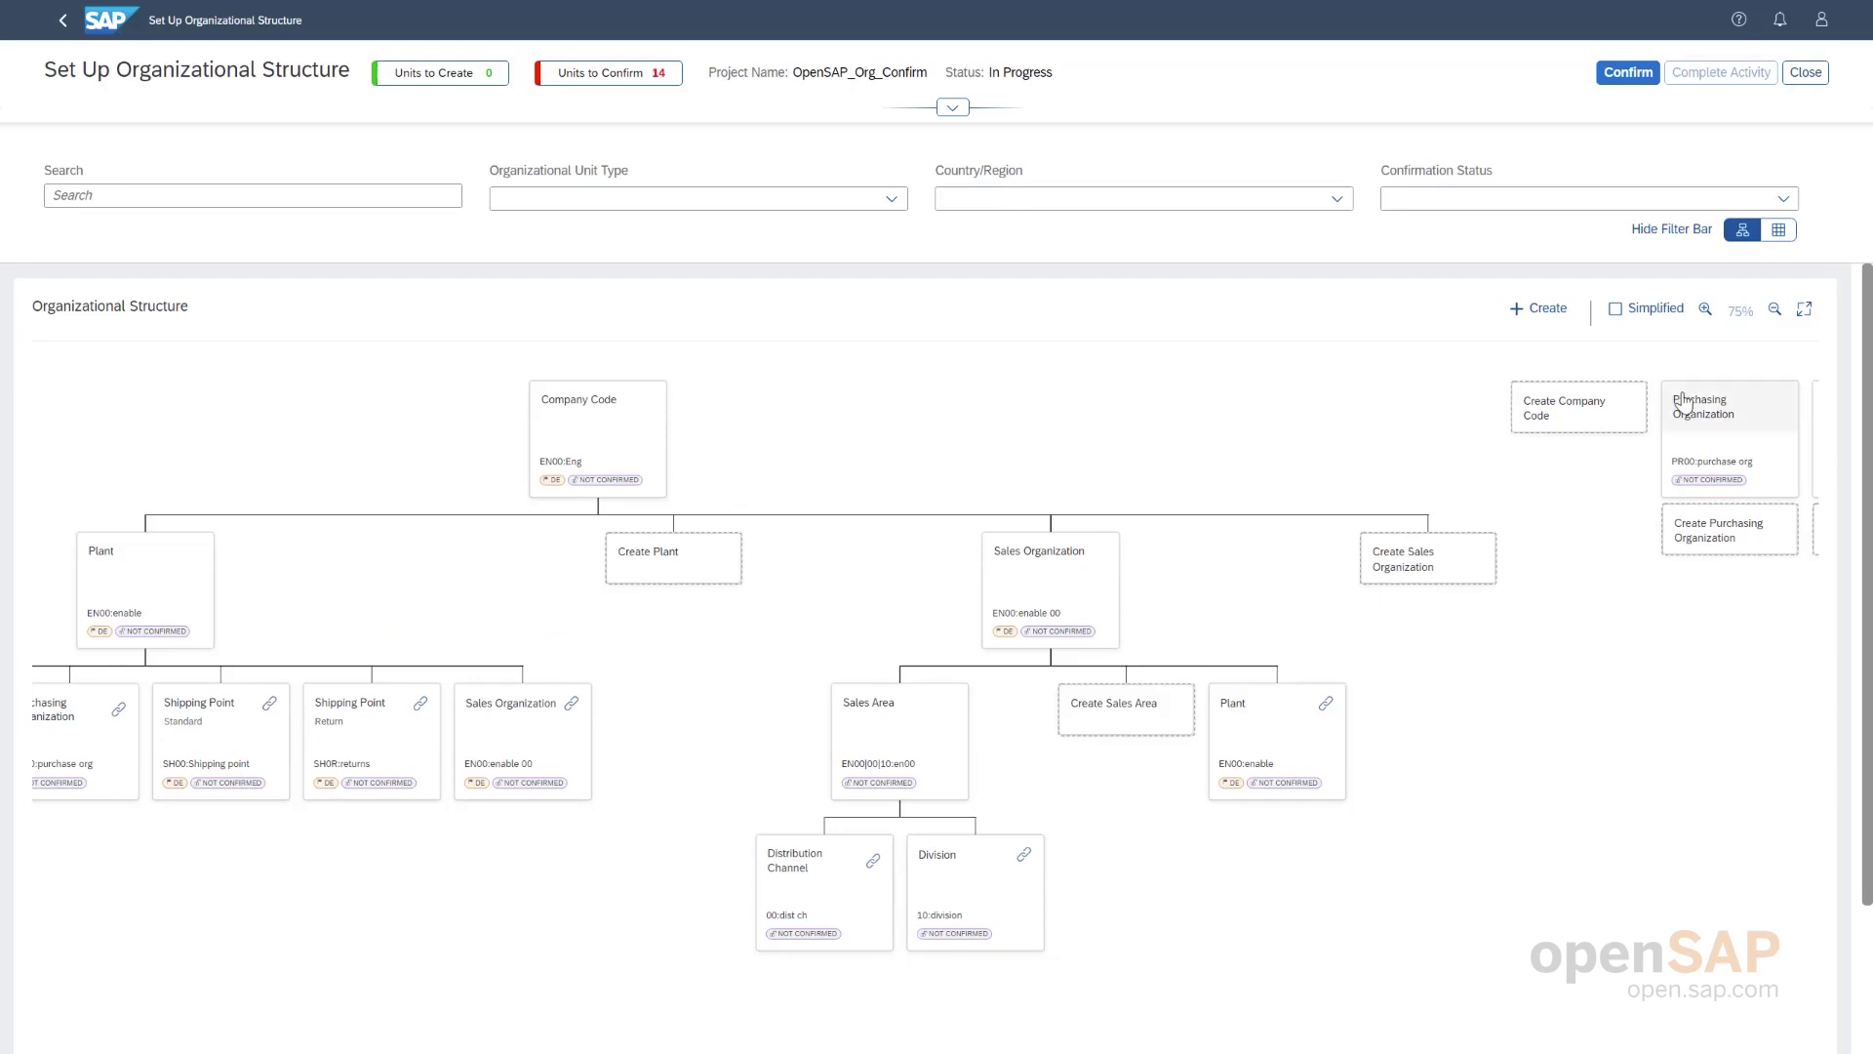
# - Zoom the org diagram, view it full screen, and pan across every EN00 unit
pyautogui.click(1705, 311)
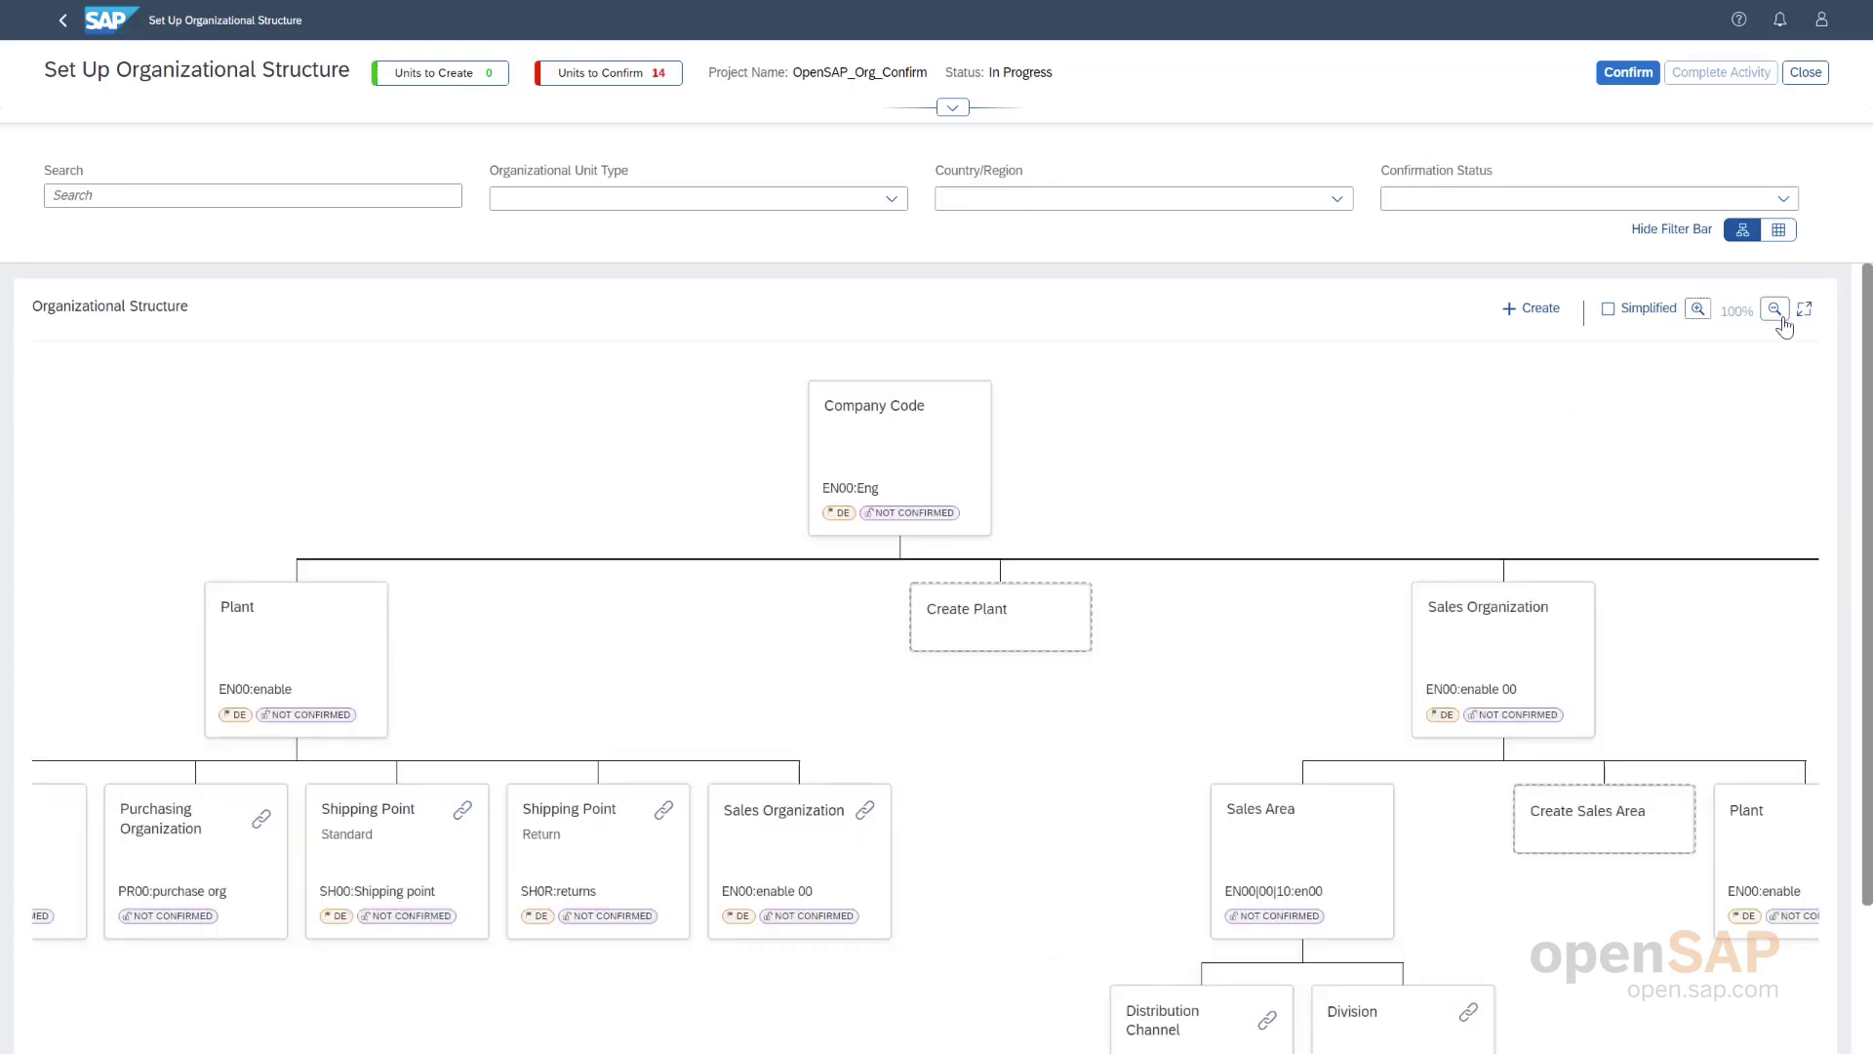
pyautogui.click(1775, 311)
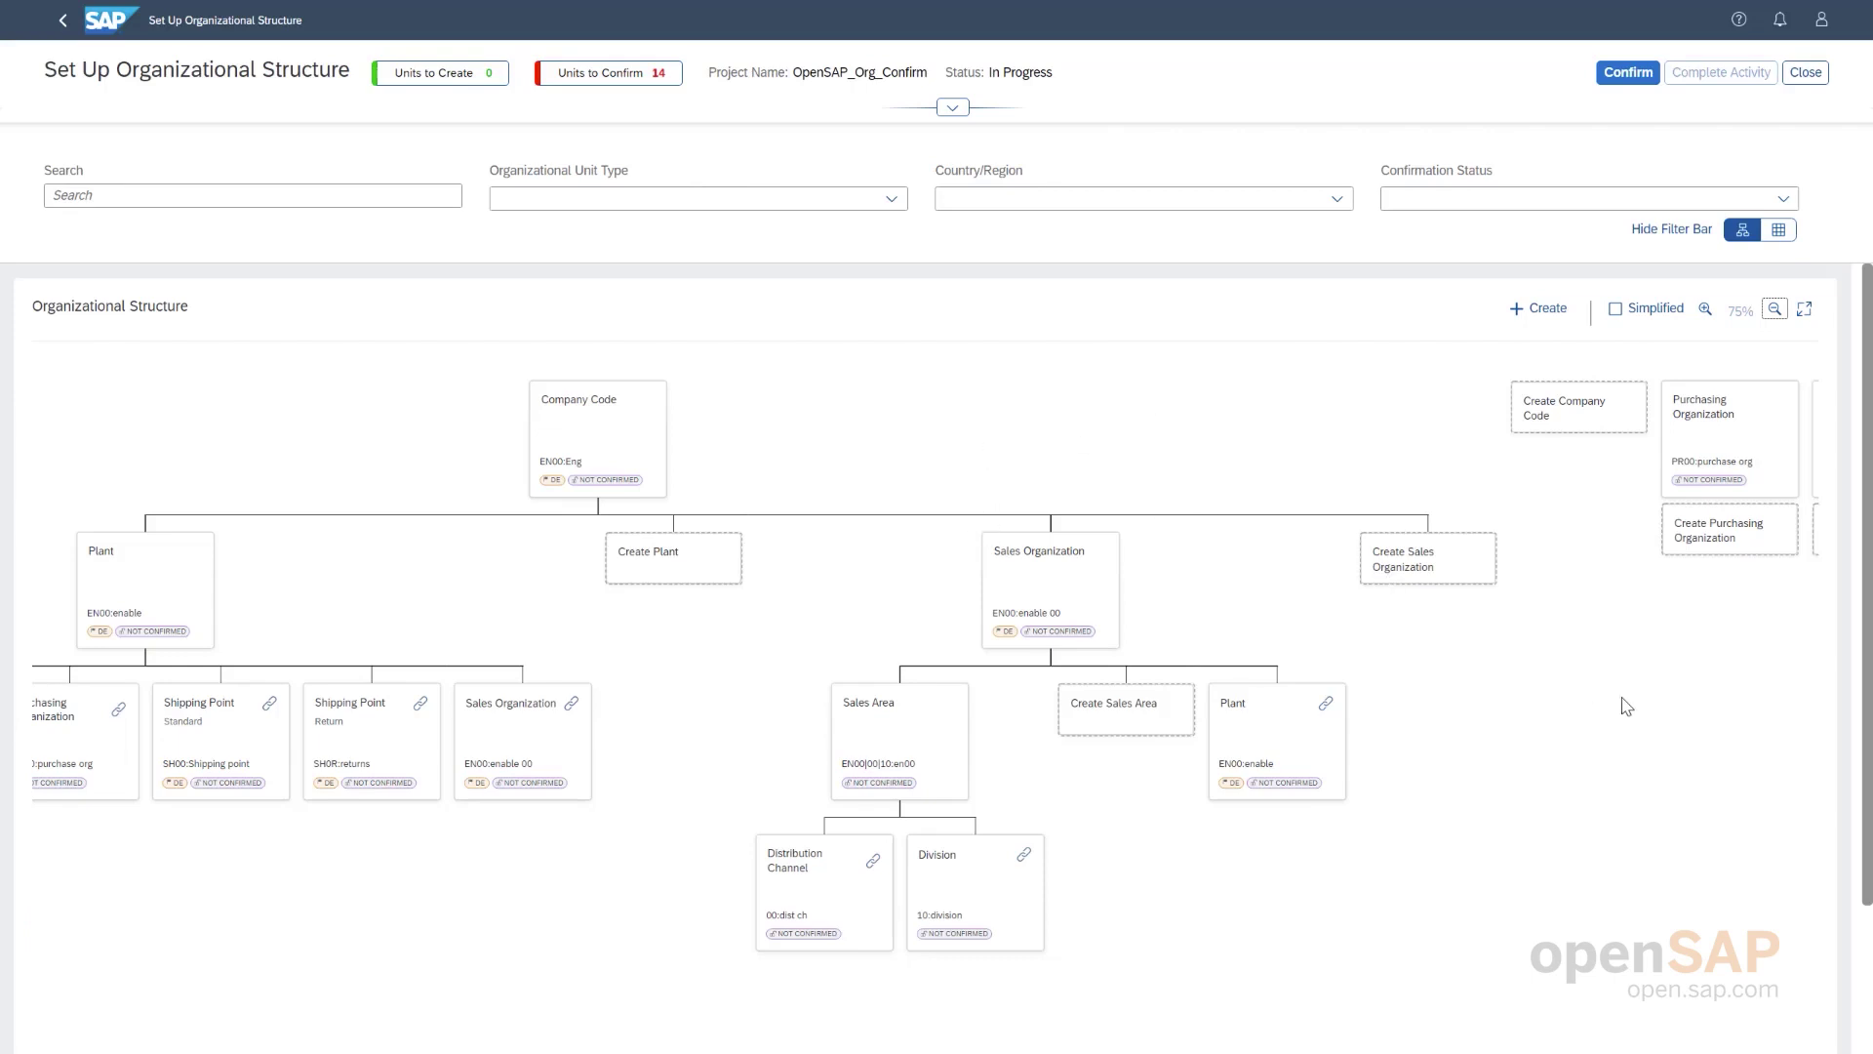
pyautogui.click(1807, 310)
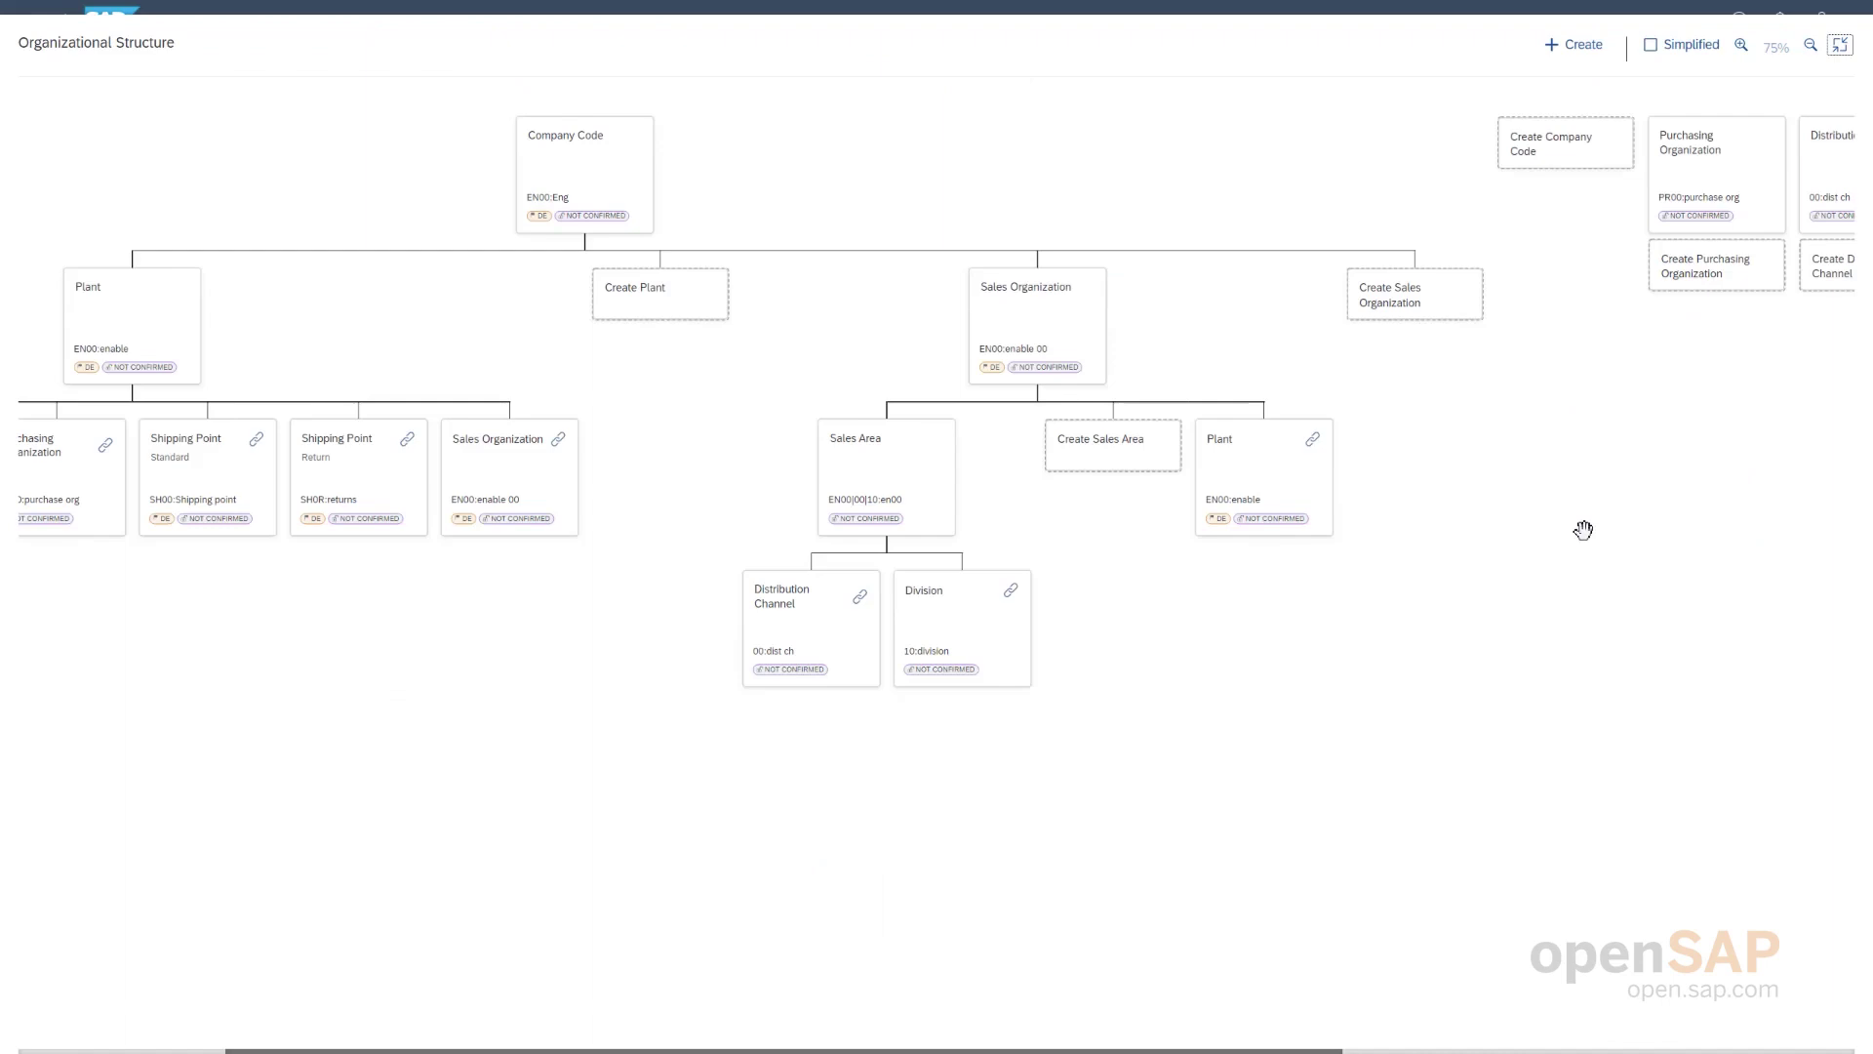
pyautogui.moveTo(1582, 529); pyautogui.dragTo(711, 547)
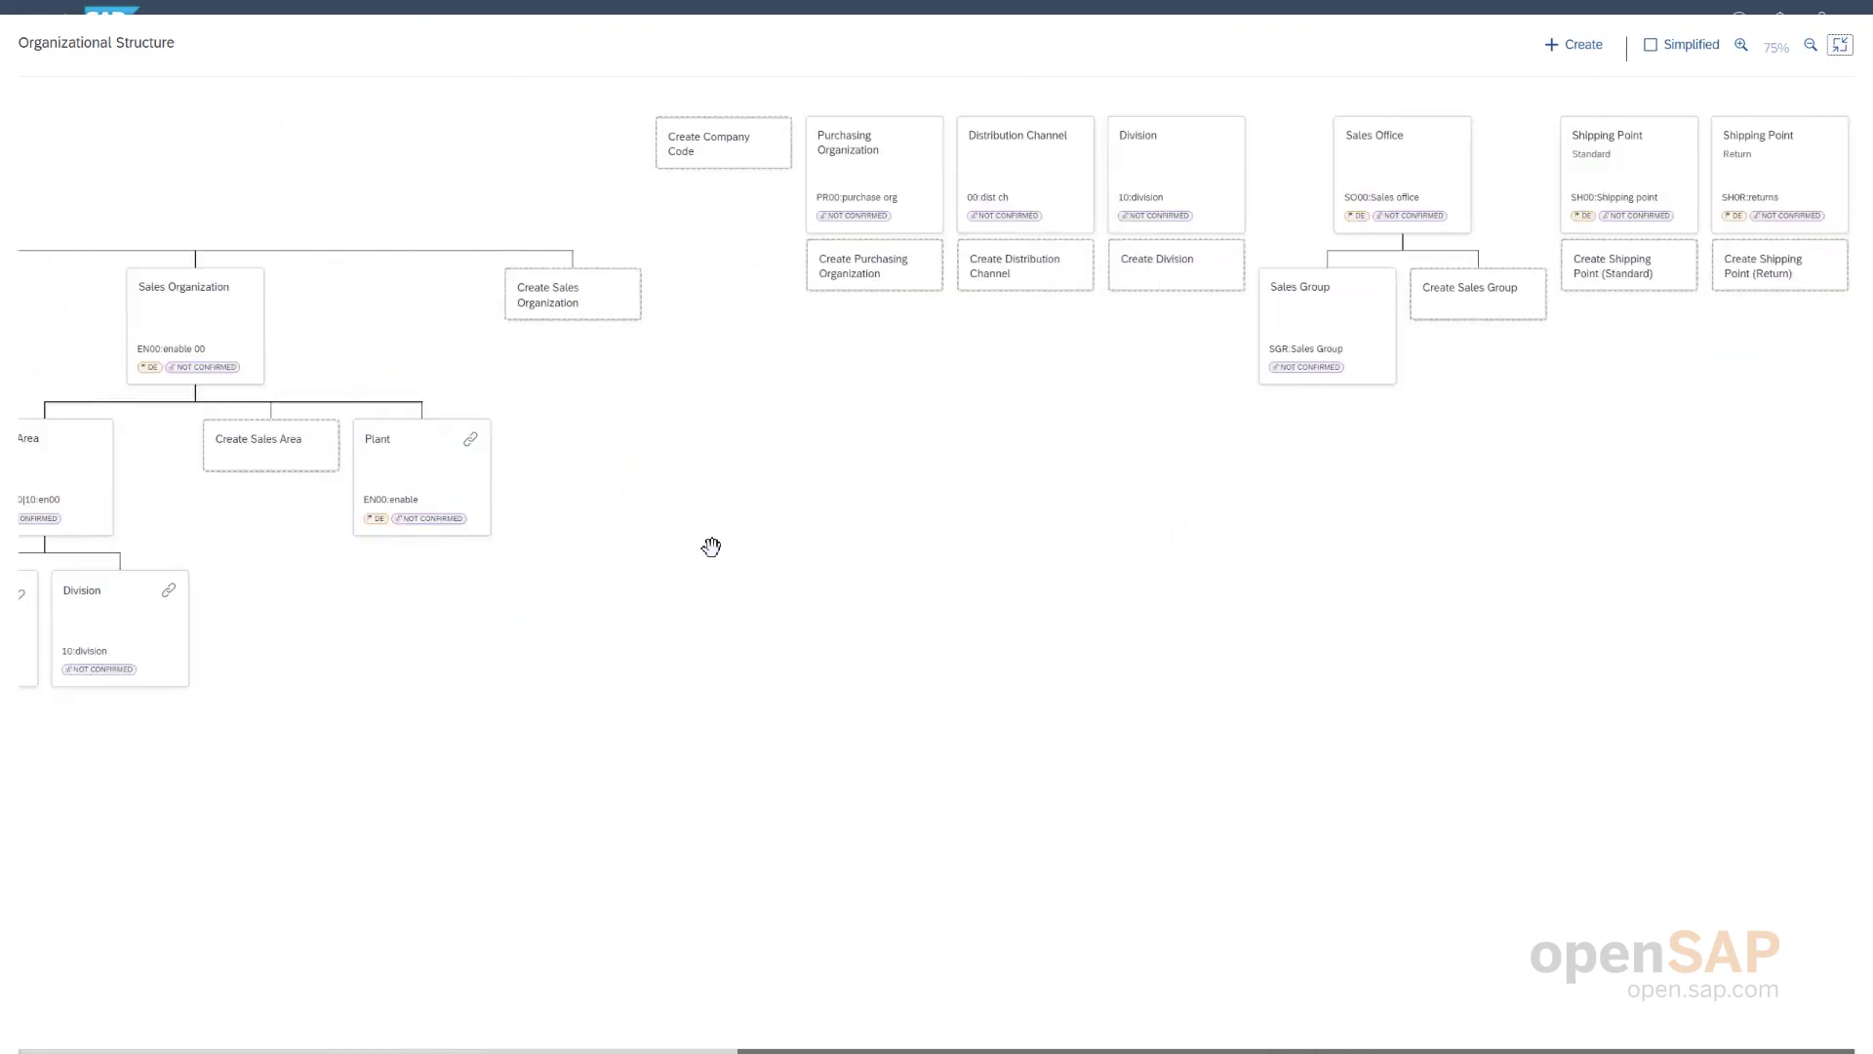
pyautogui.moveTo(415, 581); pyautogui.dragTo(1631, 553)
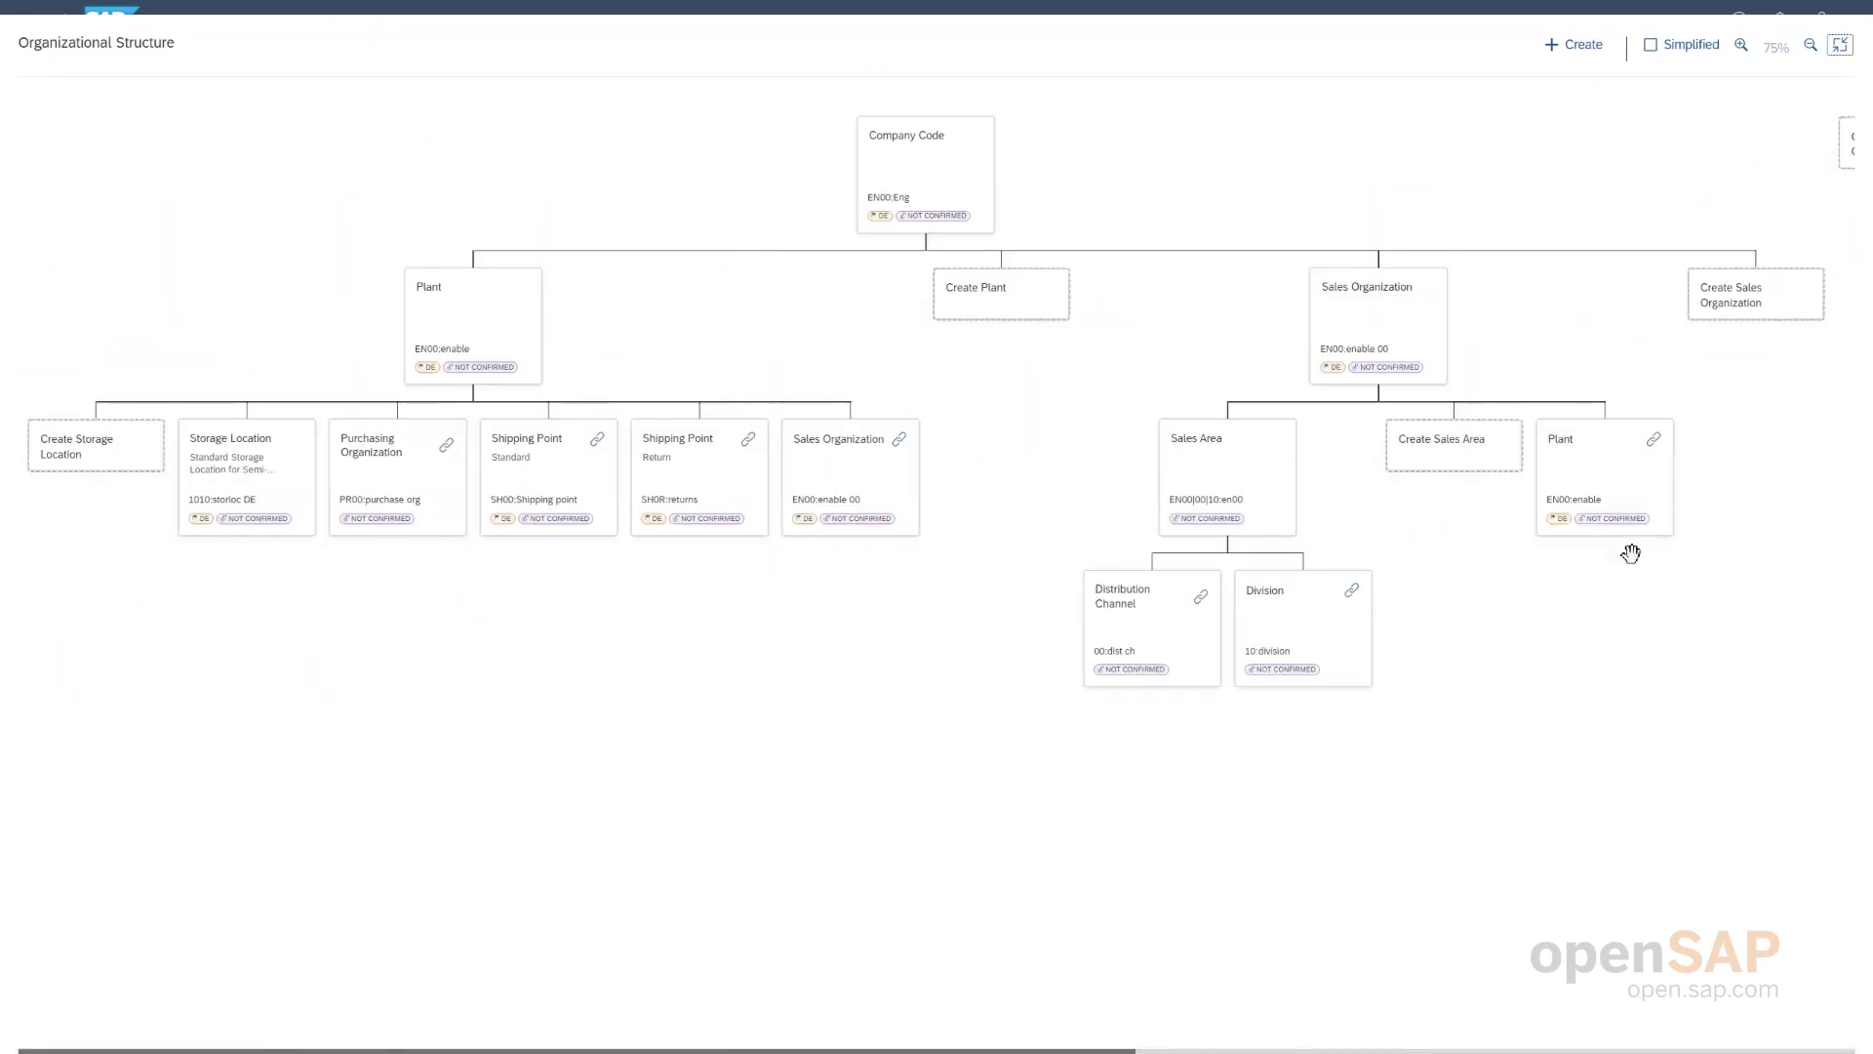
pyautogui.click(1839, 46)
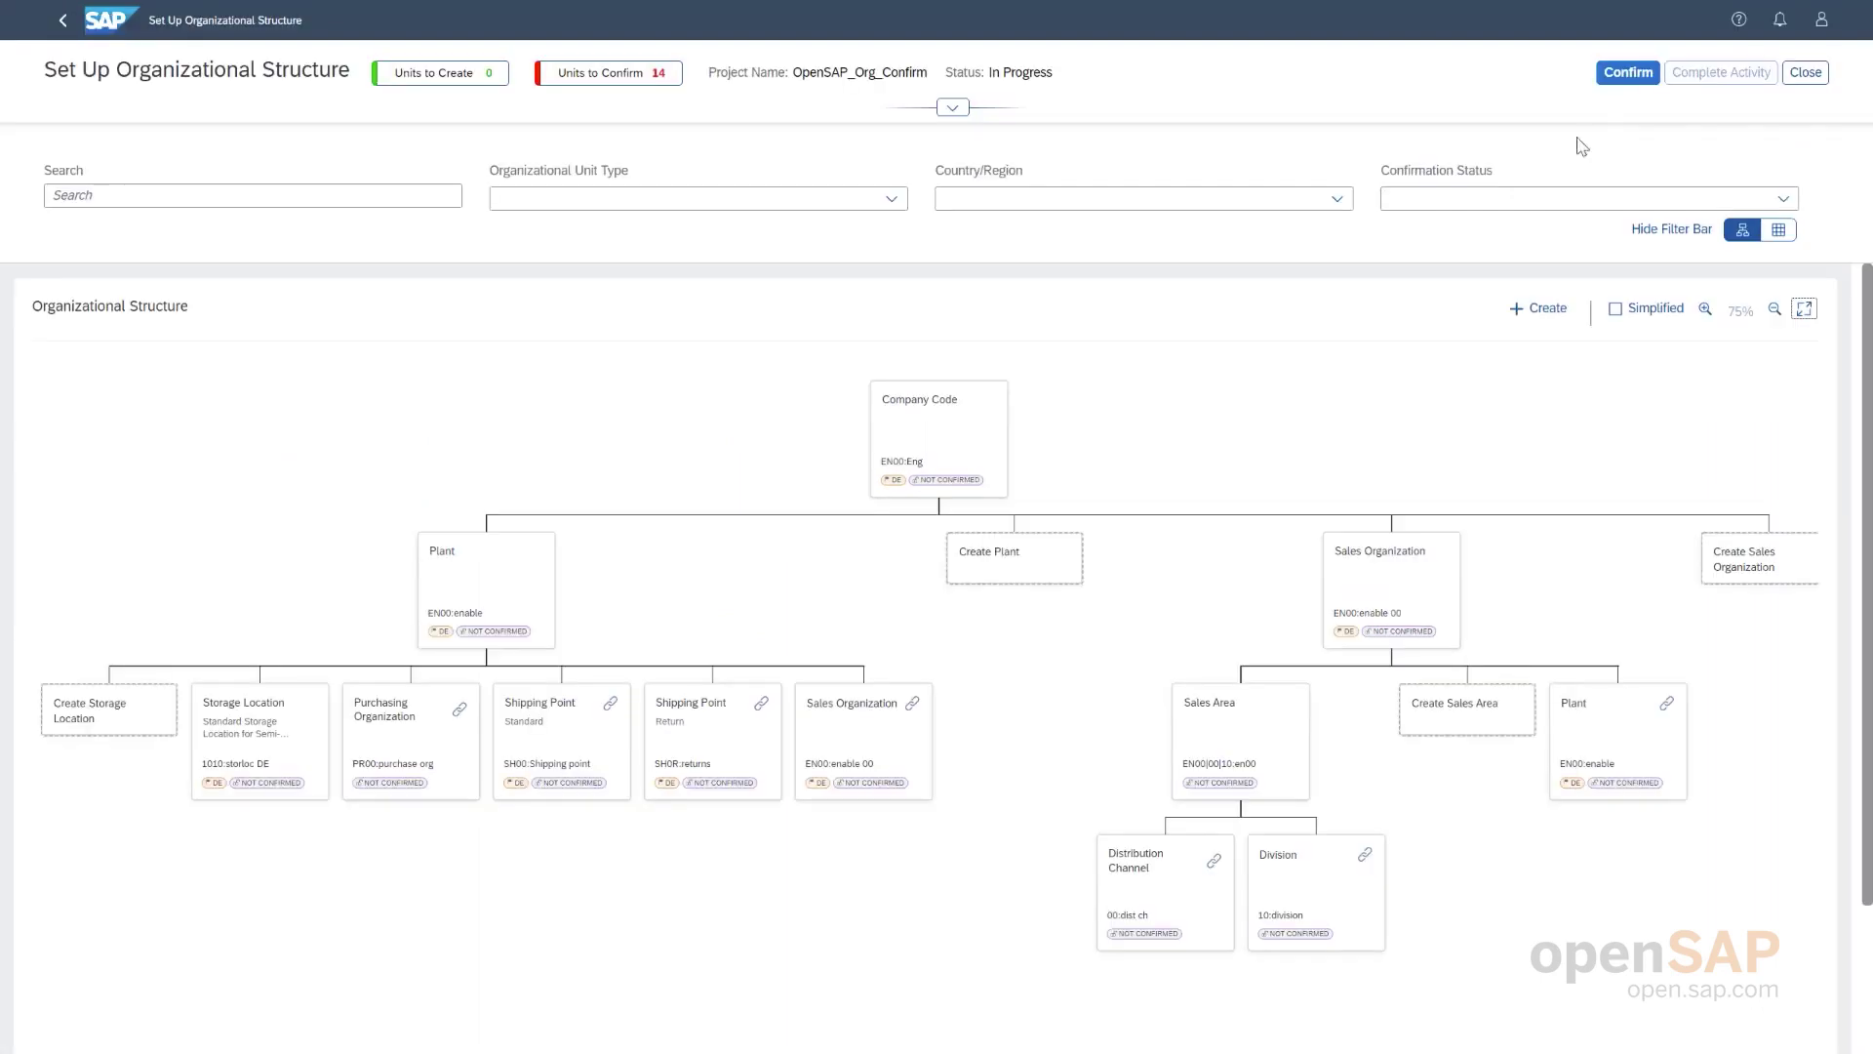
# - Switch to the simplified layout and look through the Country/Region, Unit Type and Confirmation Status filters
pyautogui.click(1613, 311)
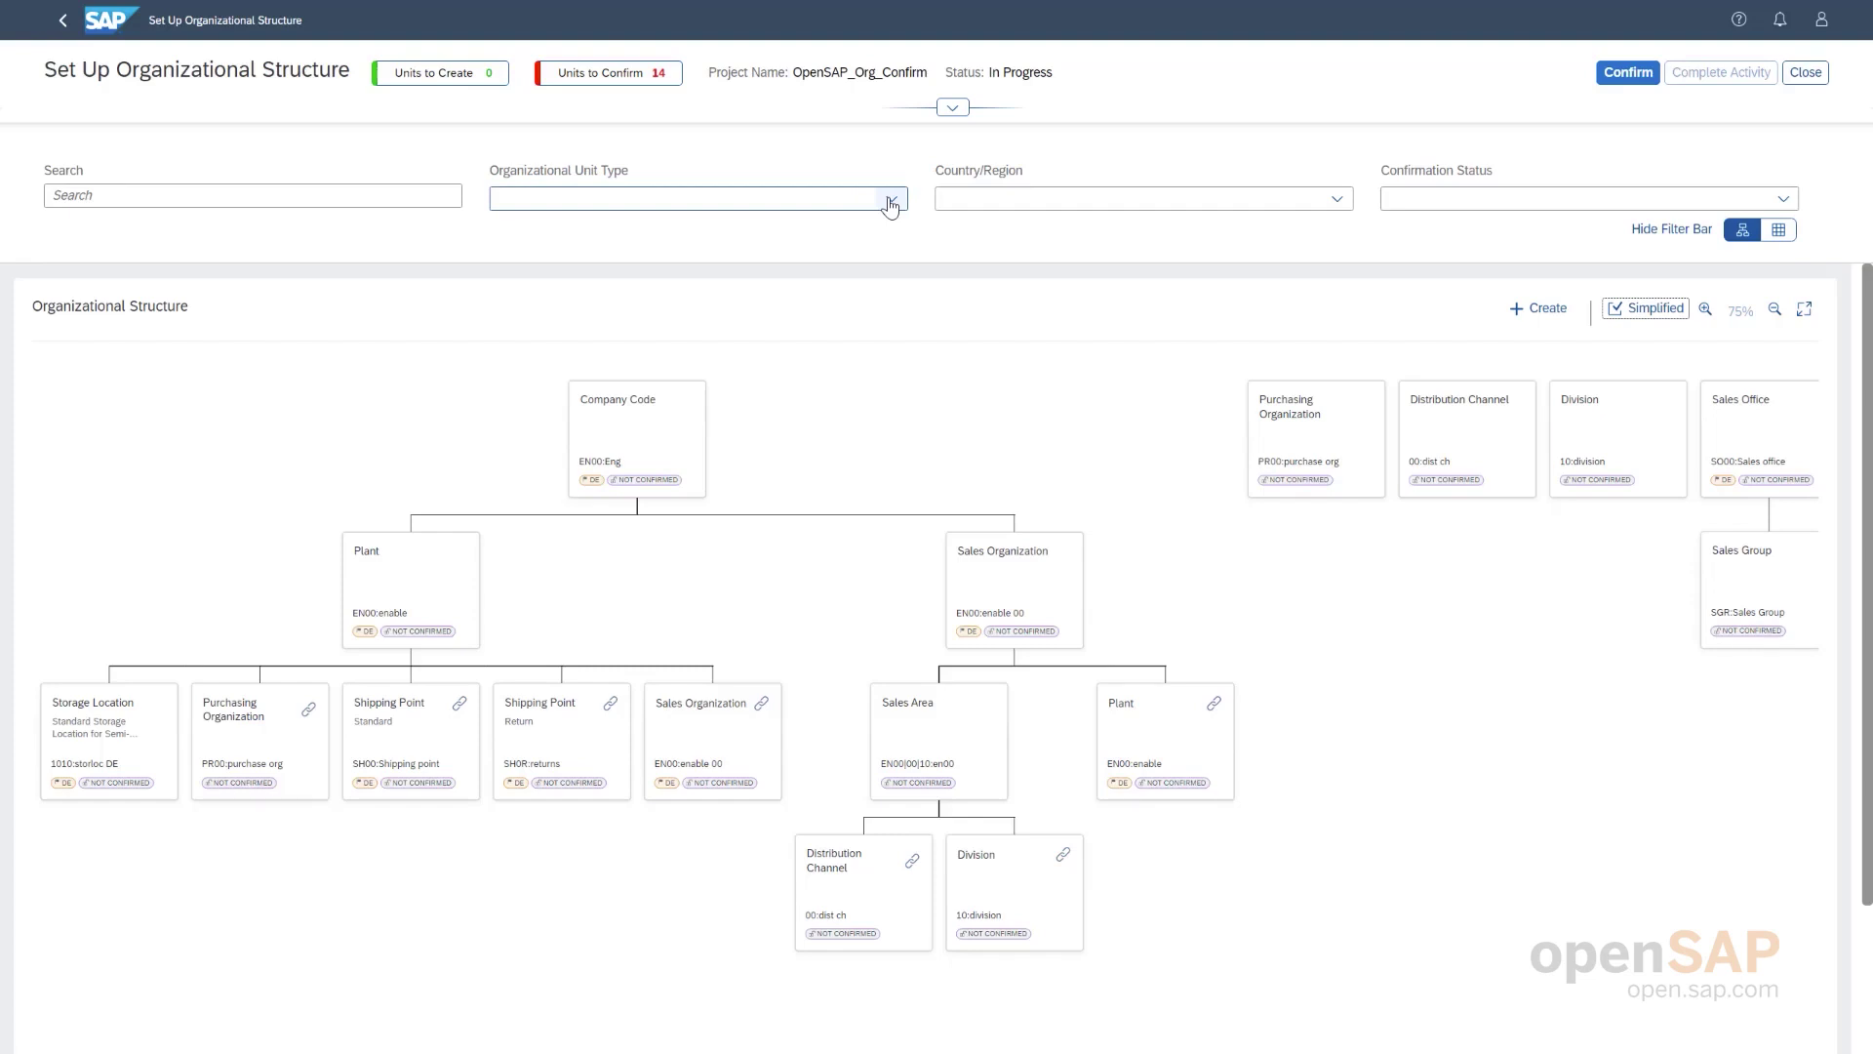
pyautogui.click(1338, 212)
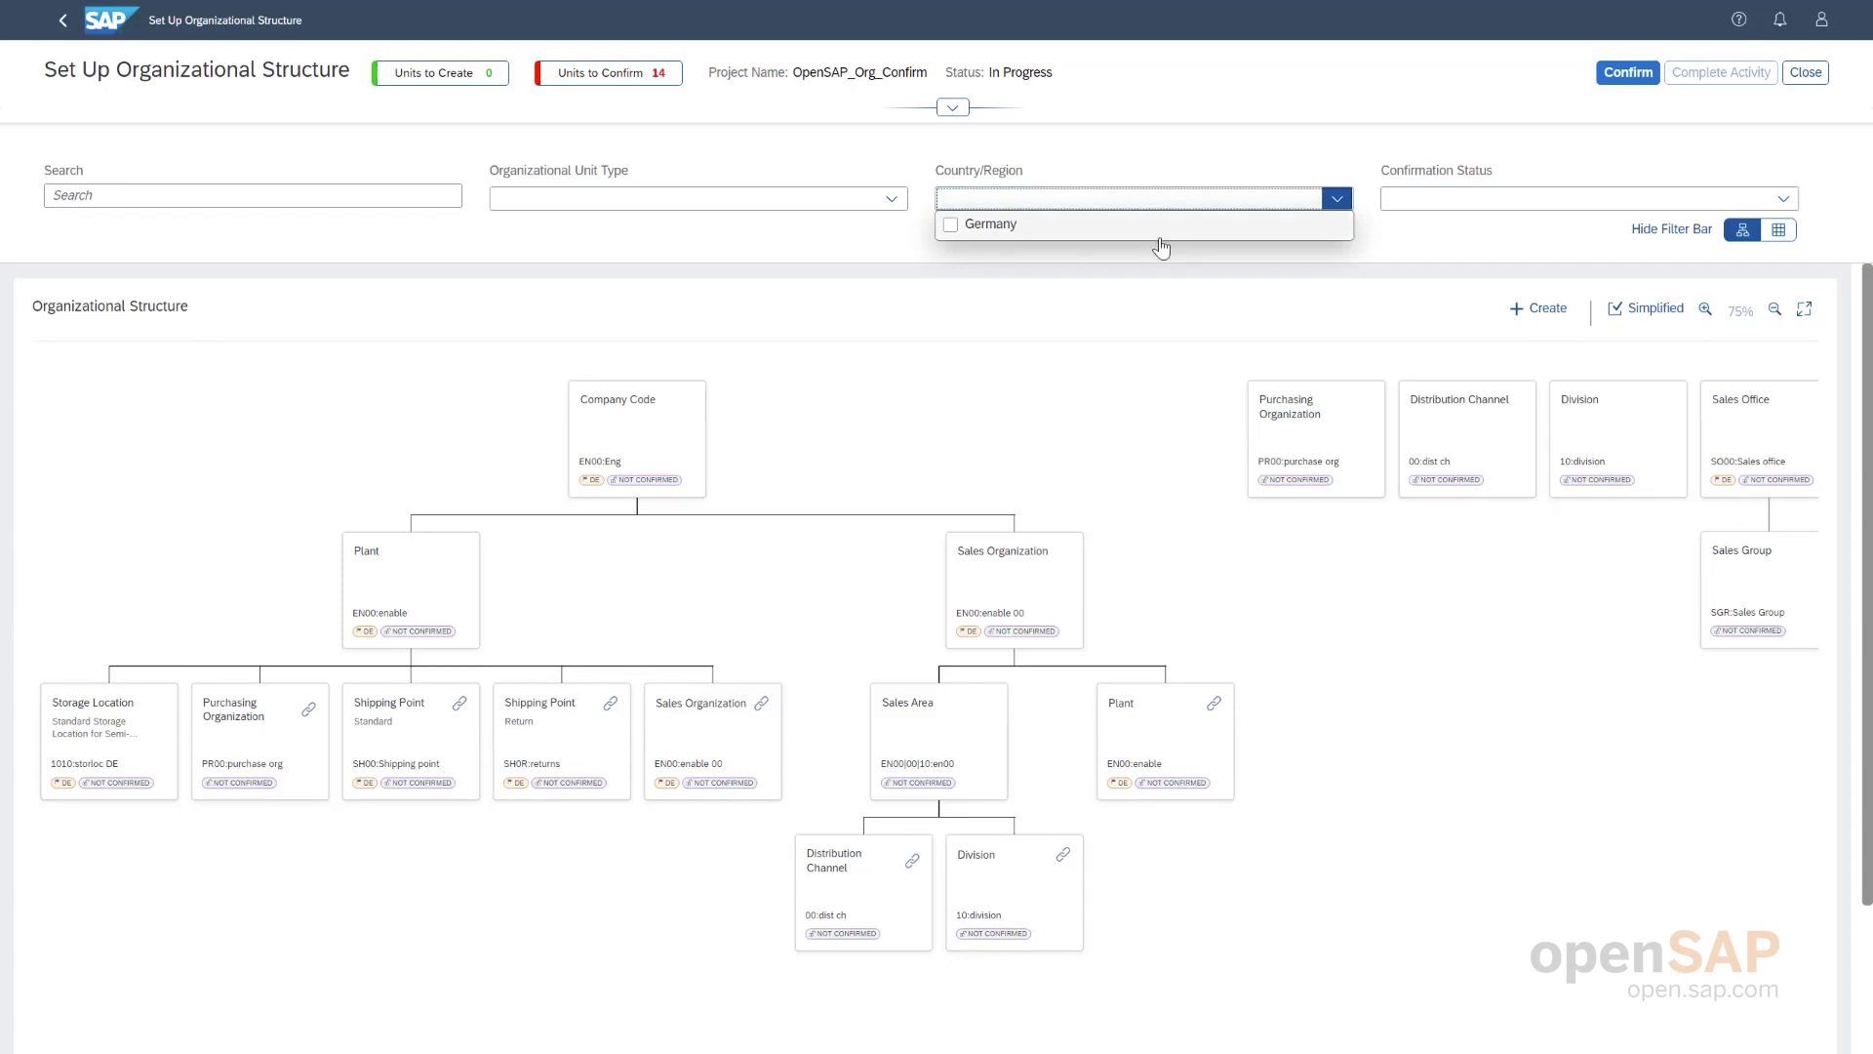
pyautogui.click(868, 246)
pyautogui.click(890, 200)
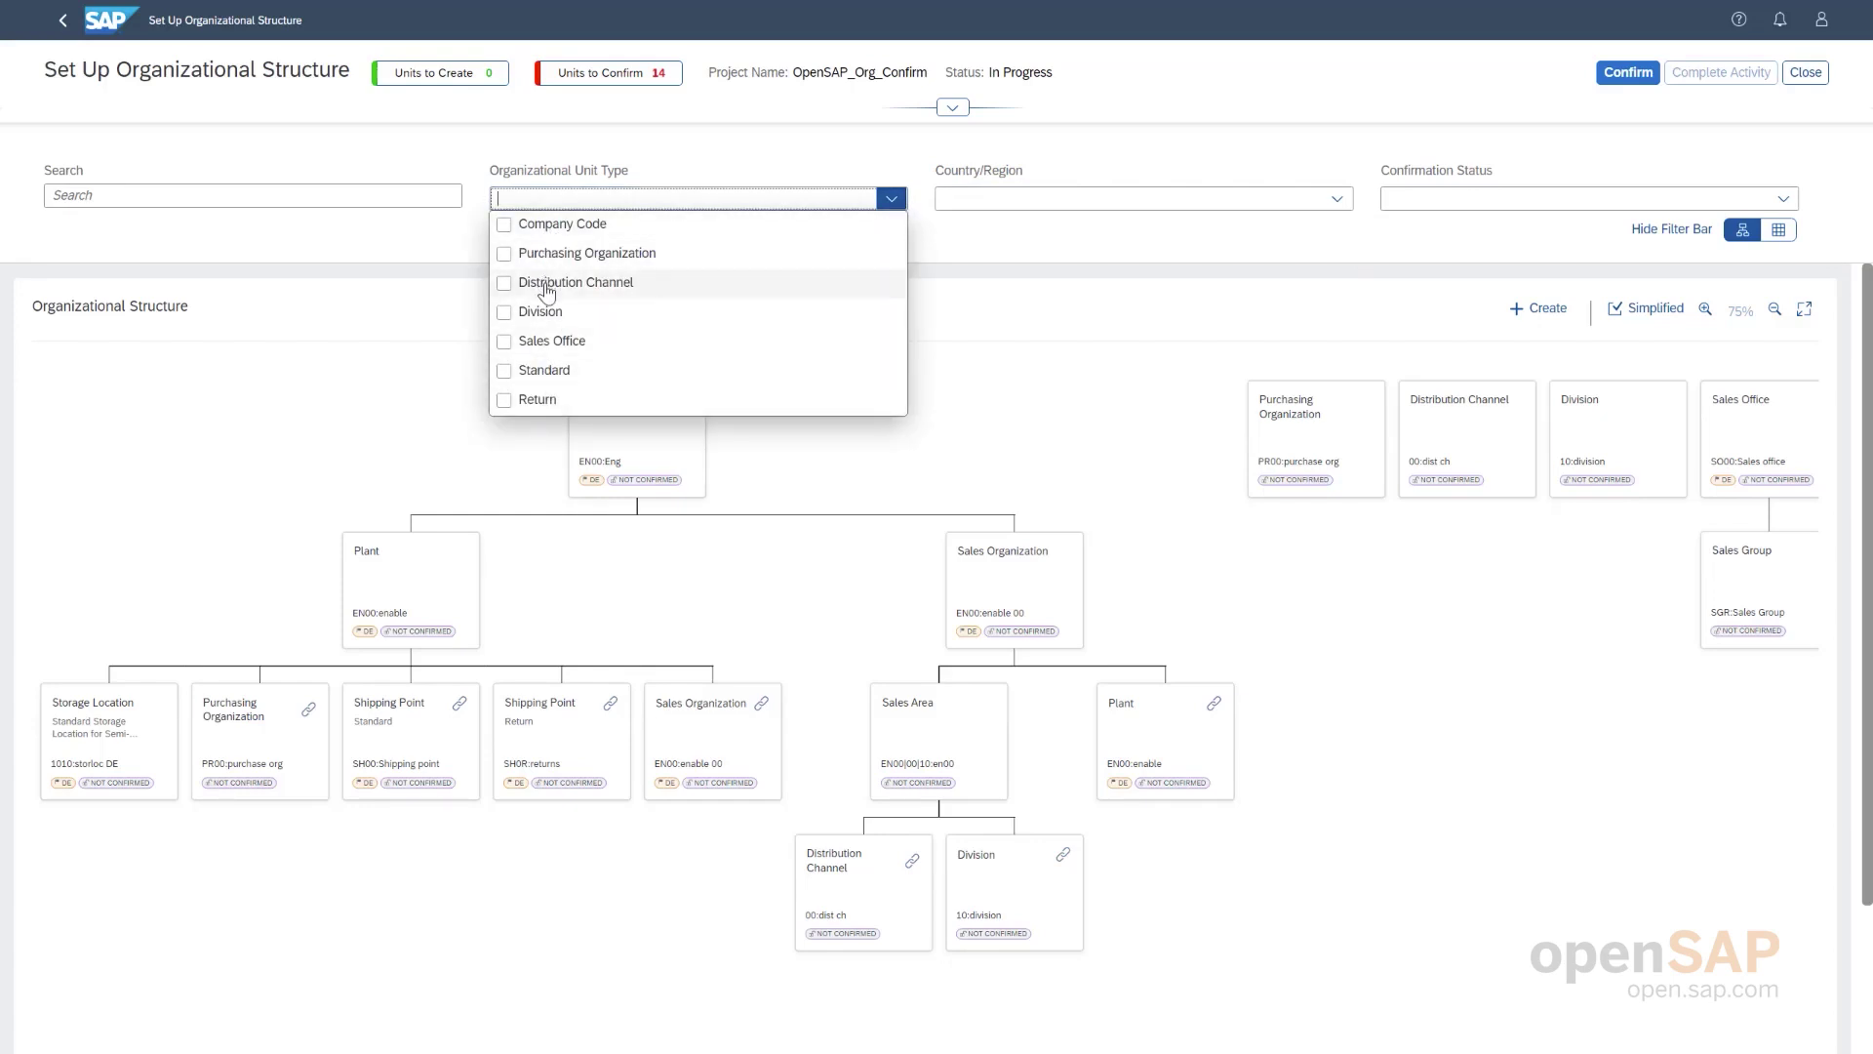
pyautogui.click(978, 238)
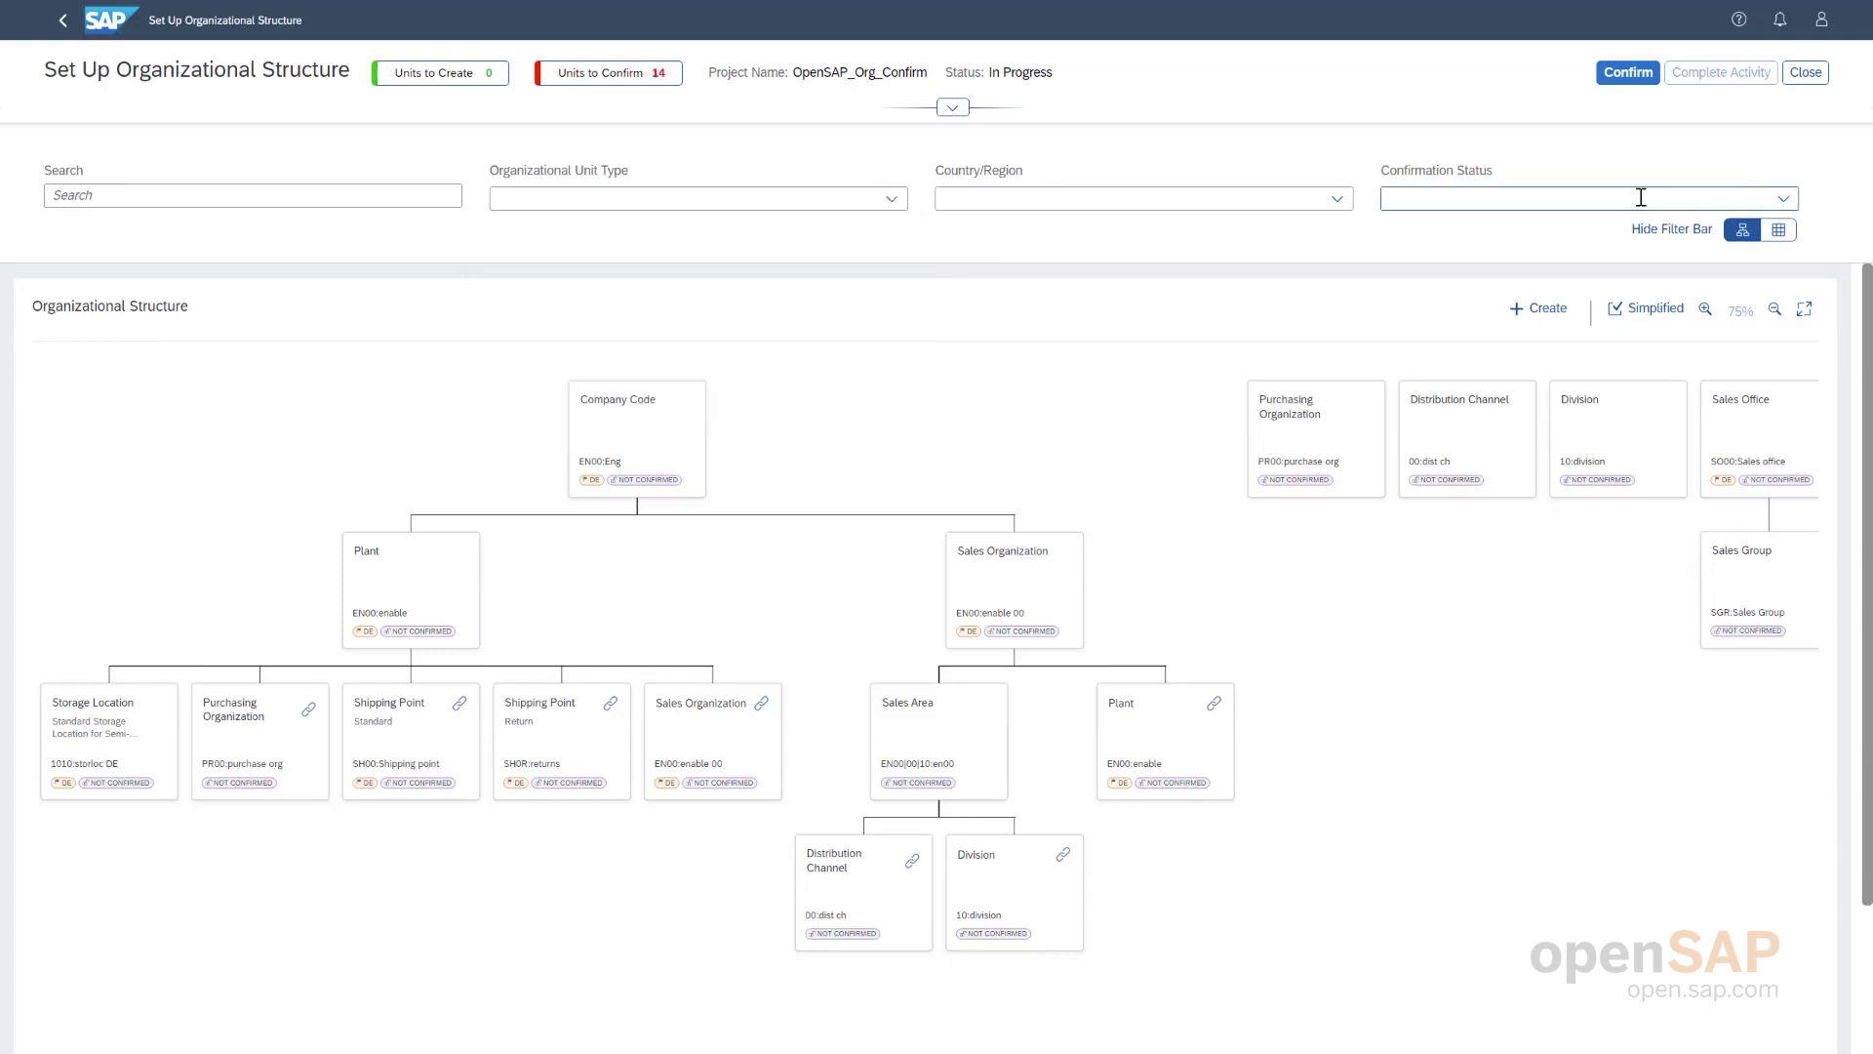
pyautogui.click(1785, 198)
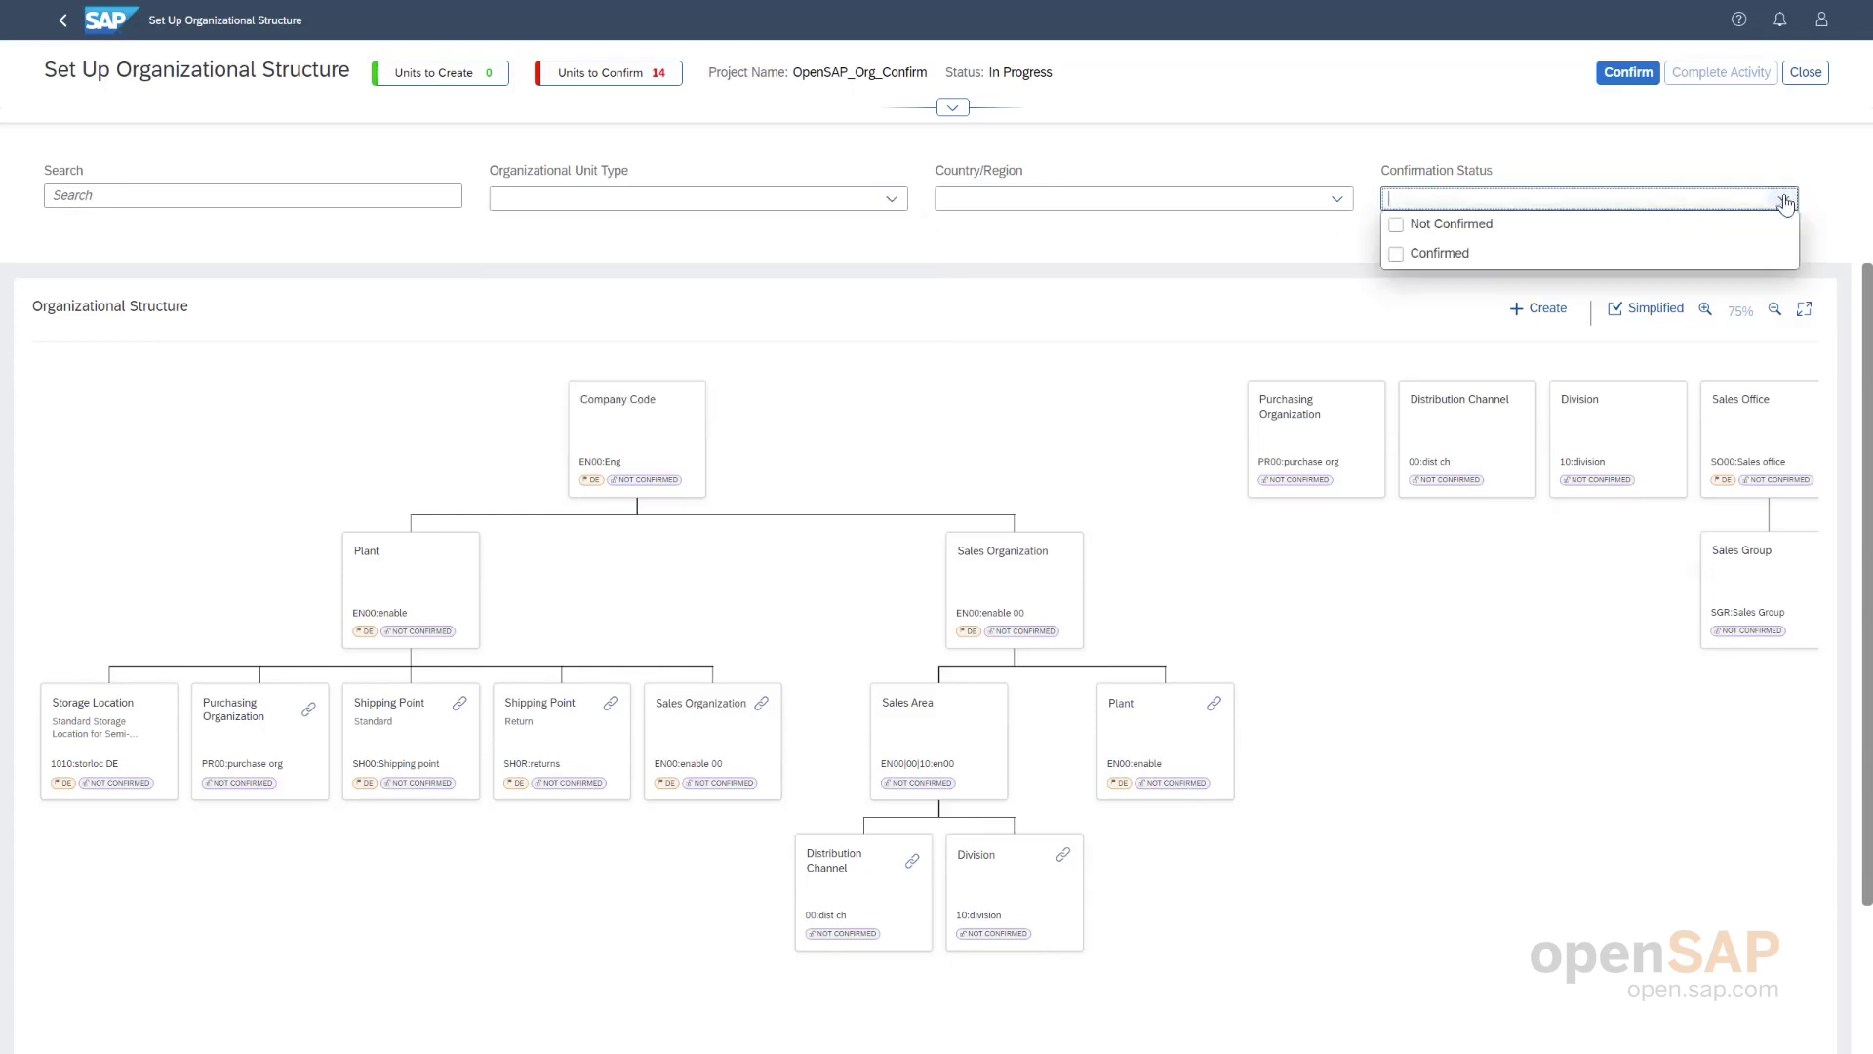
pyautogui.click(1115, 345)
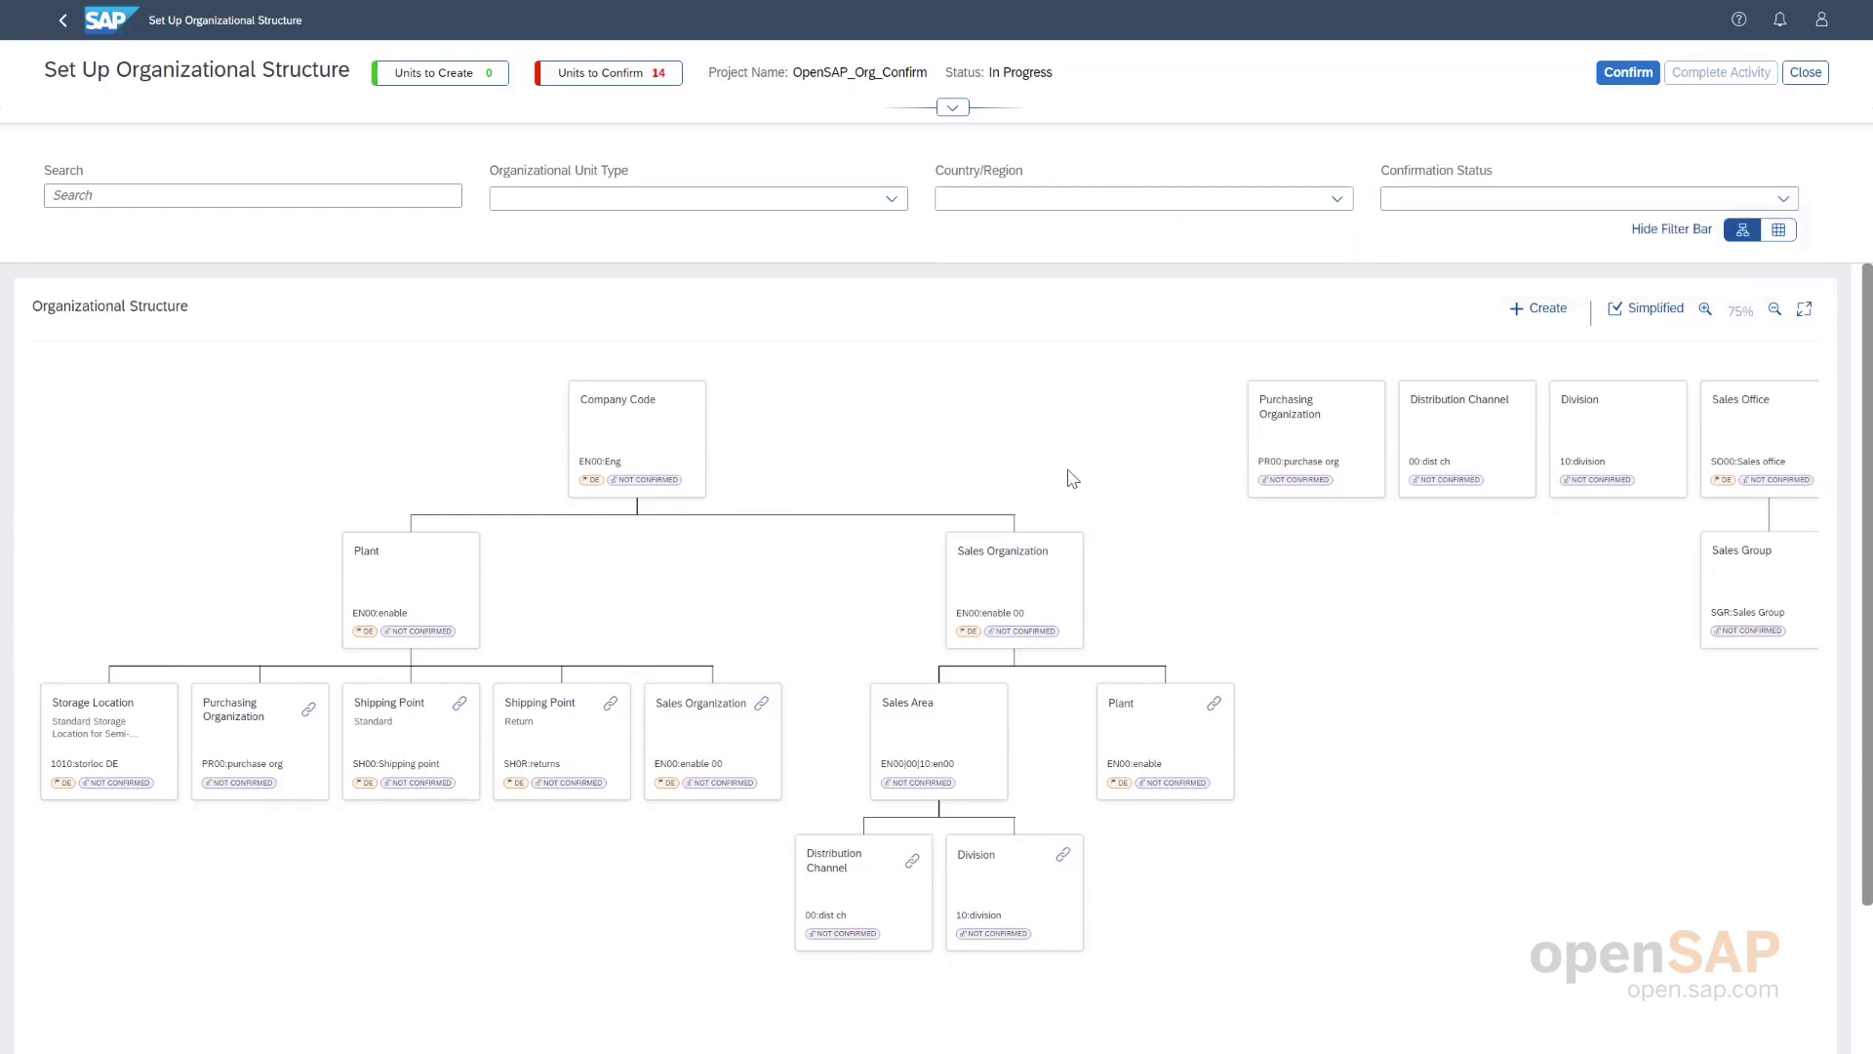
pyautogui.scroll(-1, 1068, 476)
pyautogui.scroll(-2, 1073, 478)
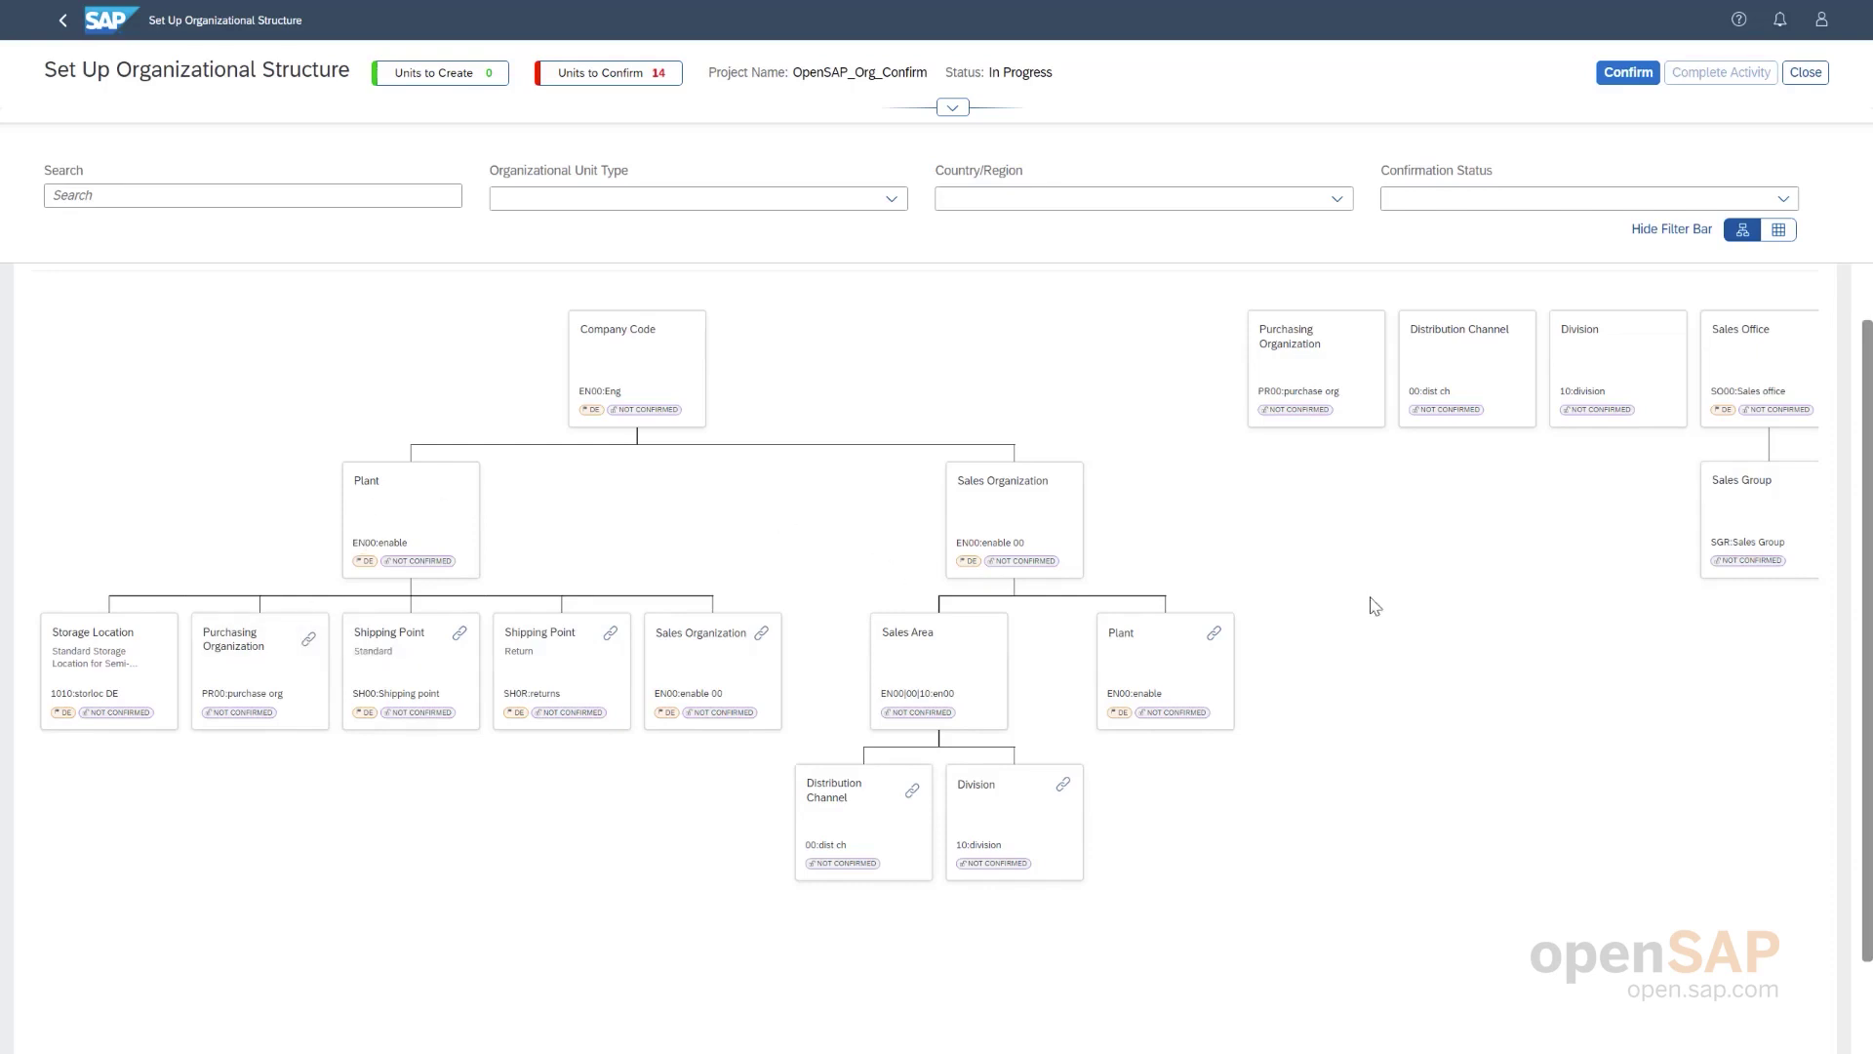
pyautogui.hscroll(2, 1373, 604)
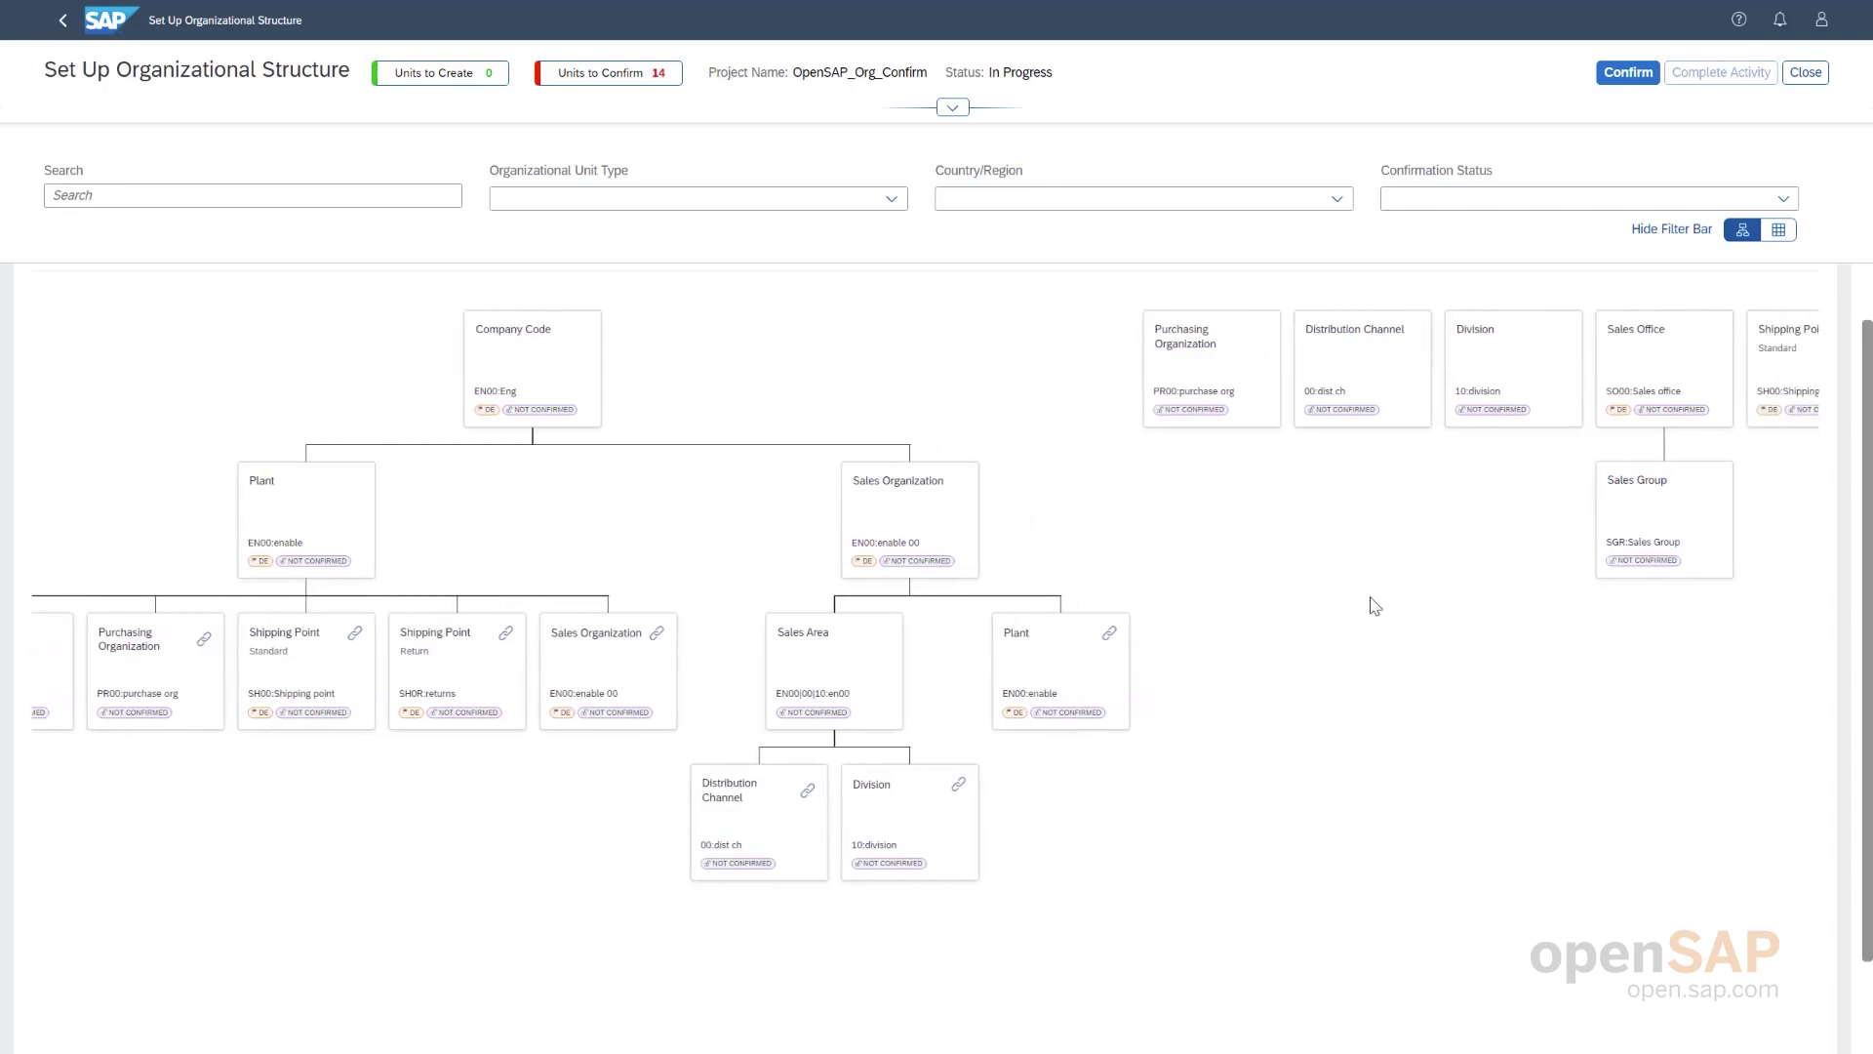
# - Show the structure as a table with company code EN00 and its plant expanded
pyautogui.click(1778, 232)
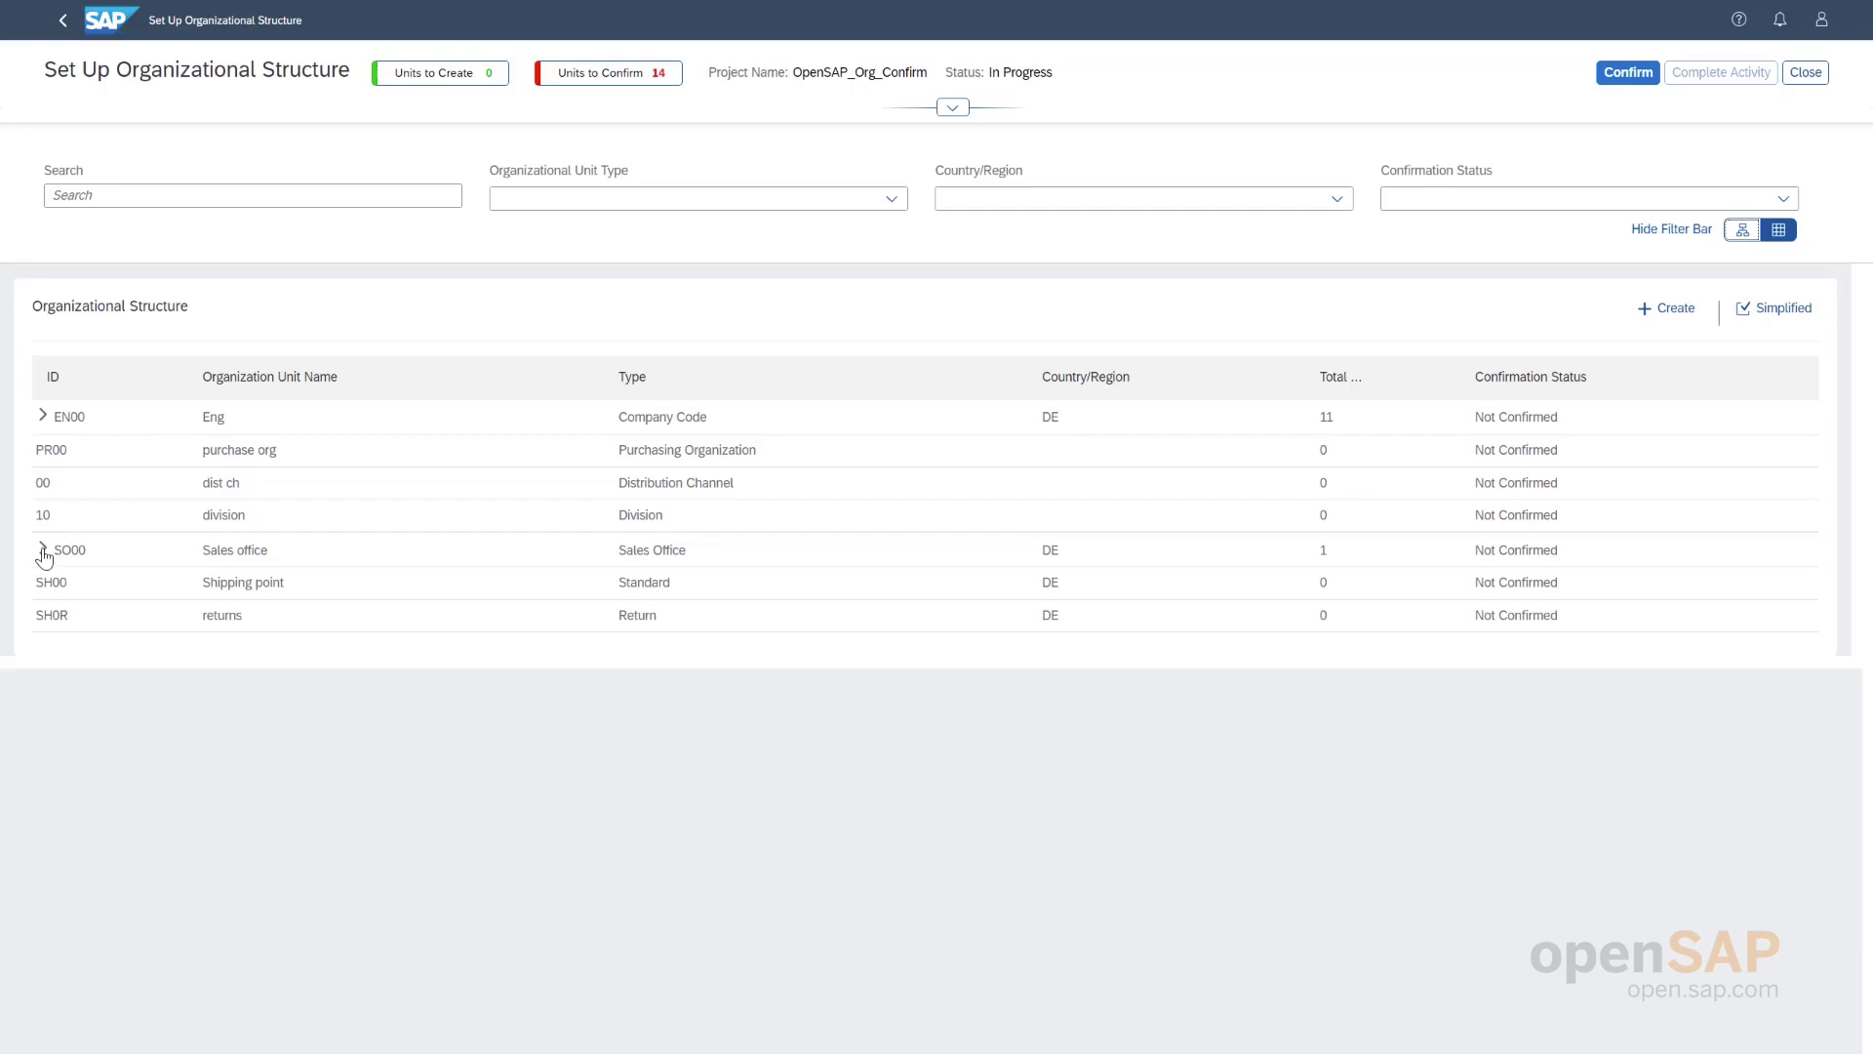
pyautogui.click(44, 417)
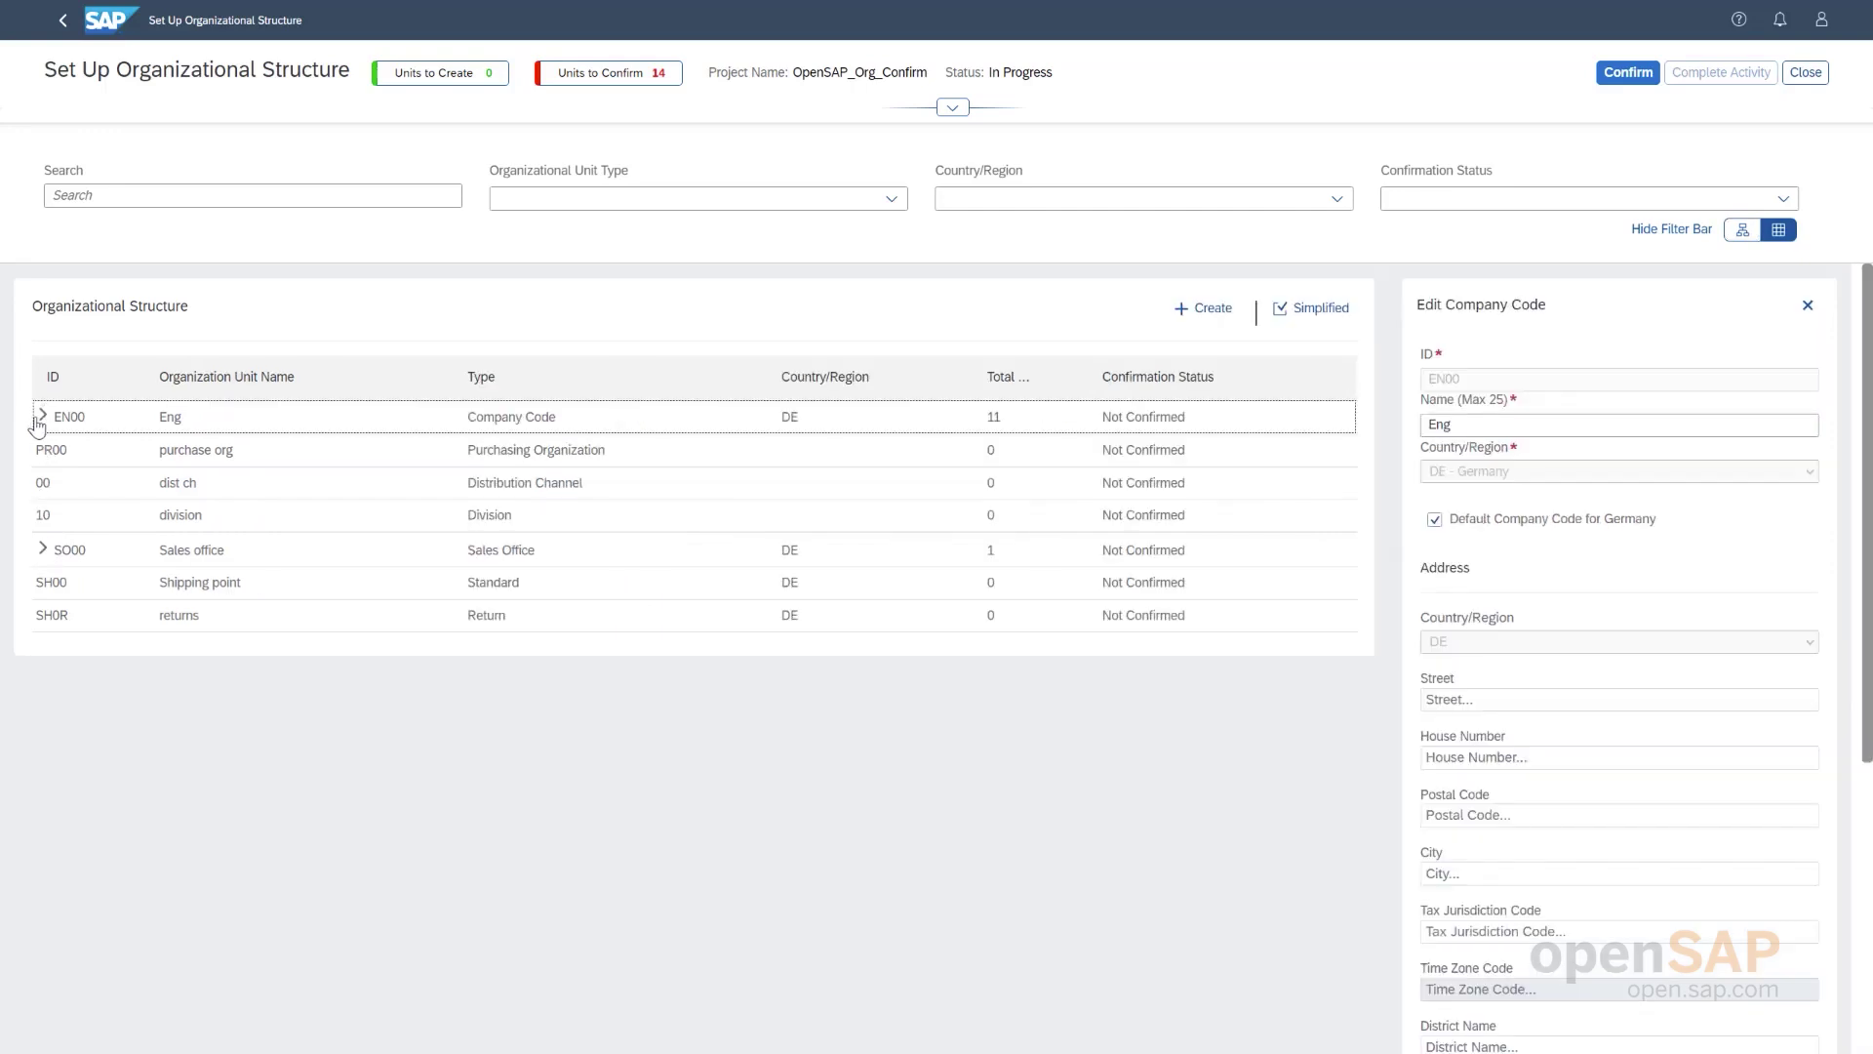
pyautogui.click(42, 417)
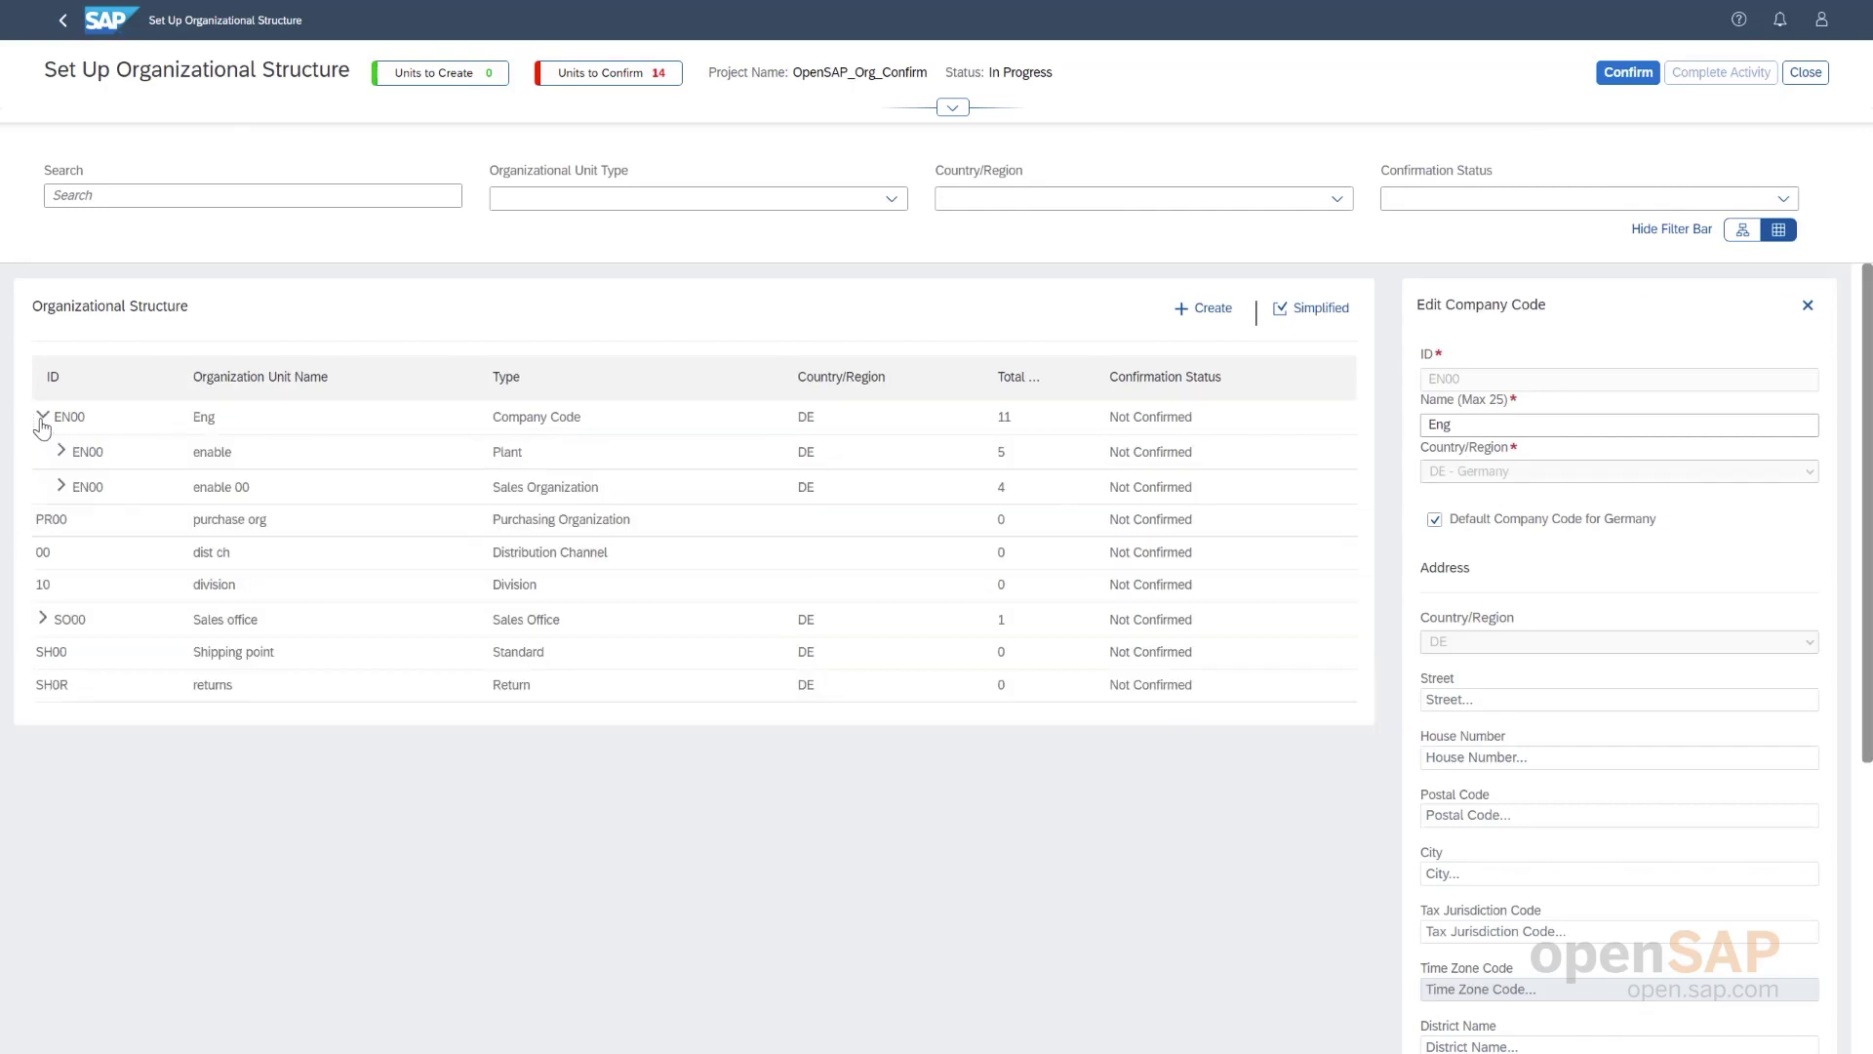
pyautogui.click(60, 454)
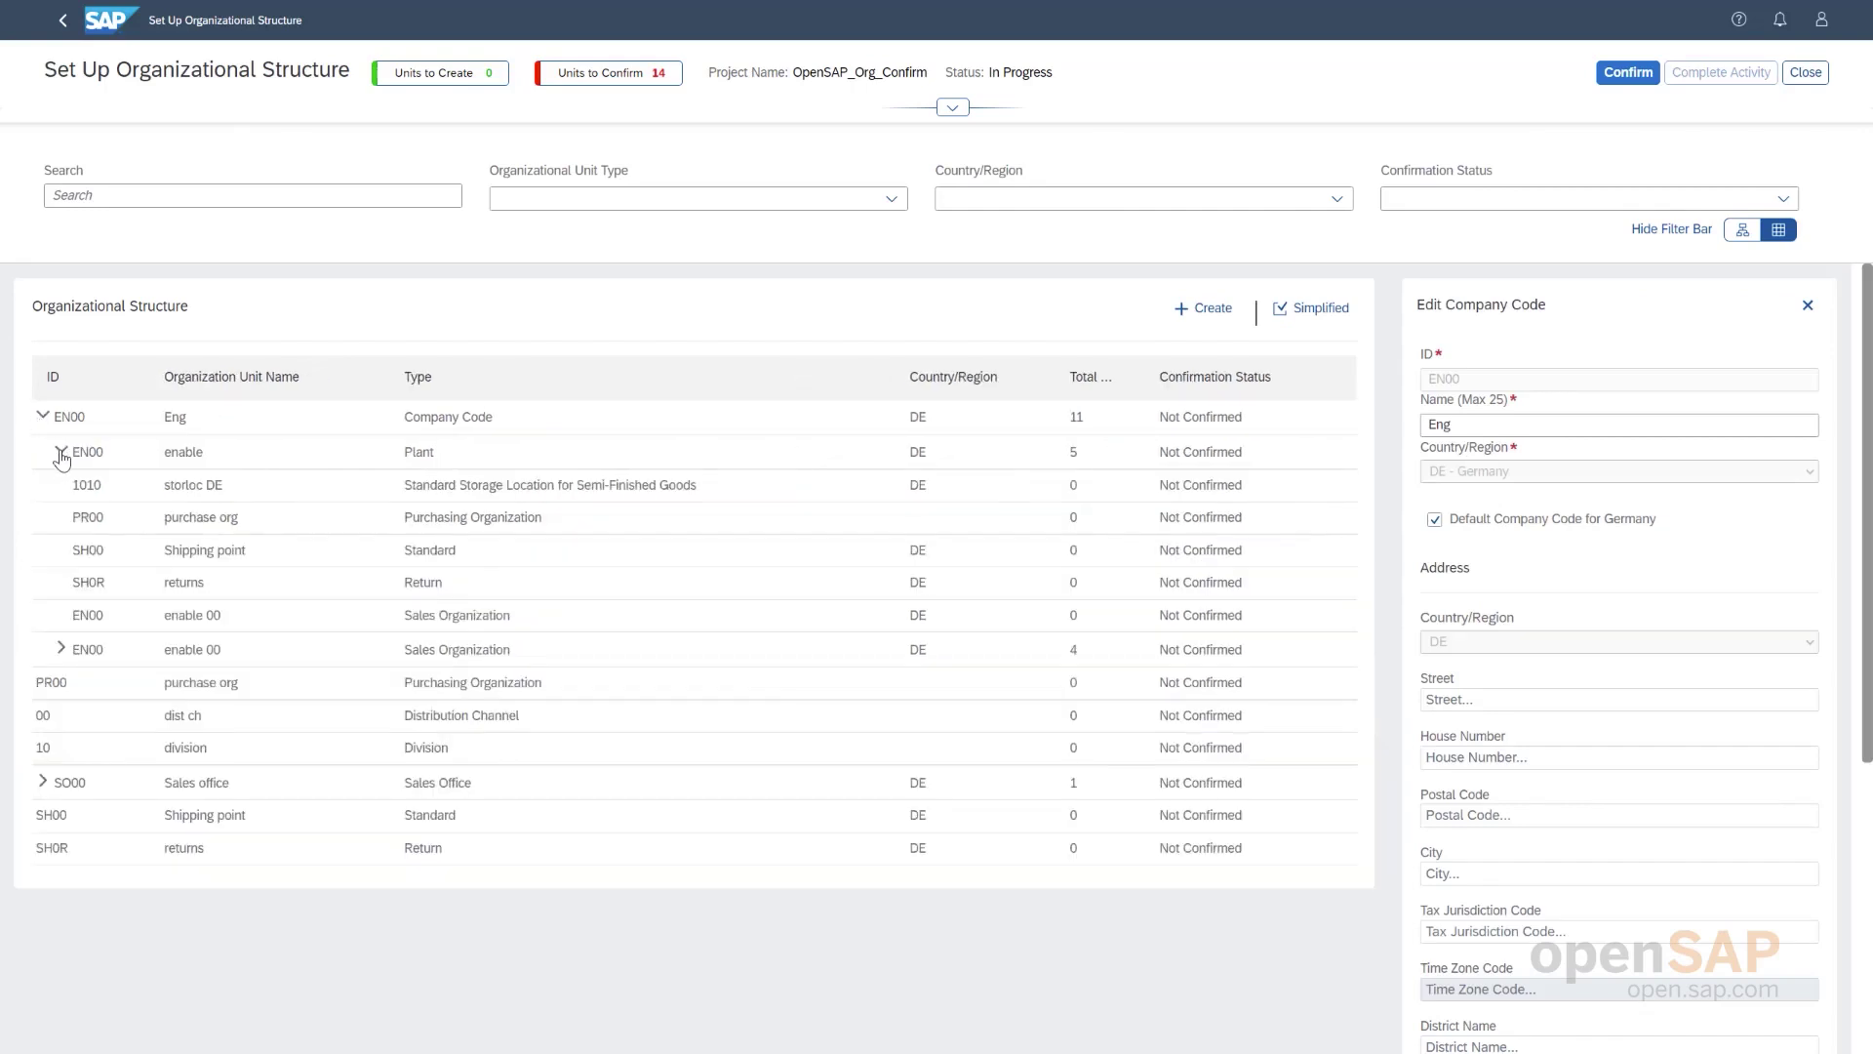
pyautogui.click(1808, 305)
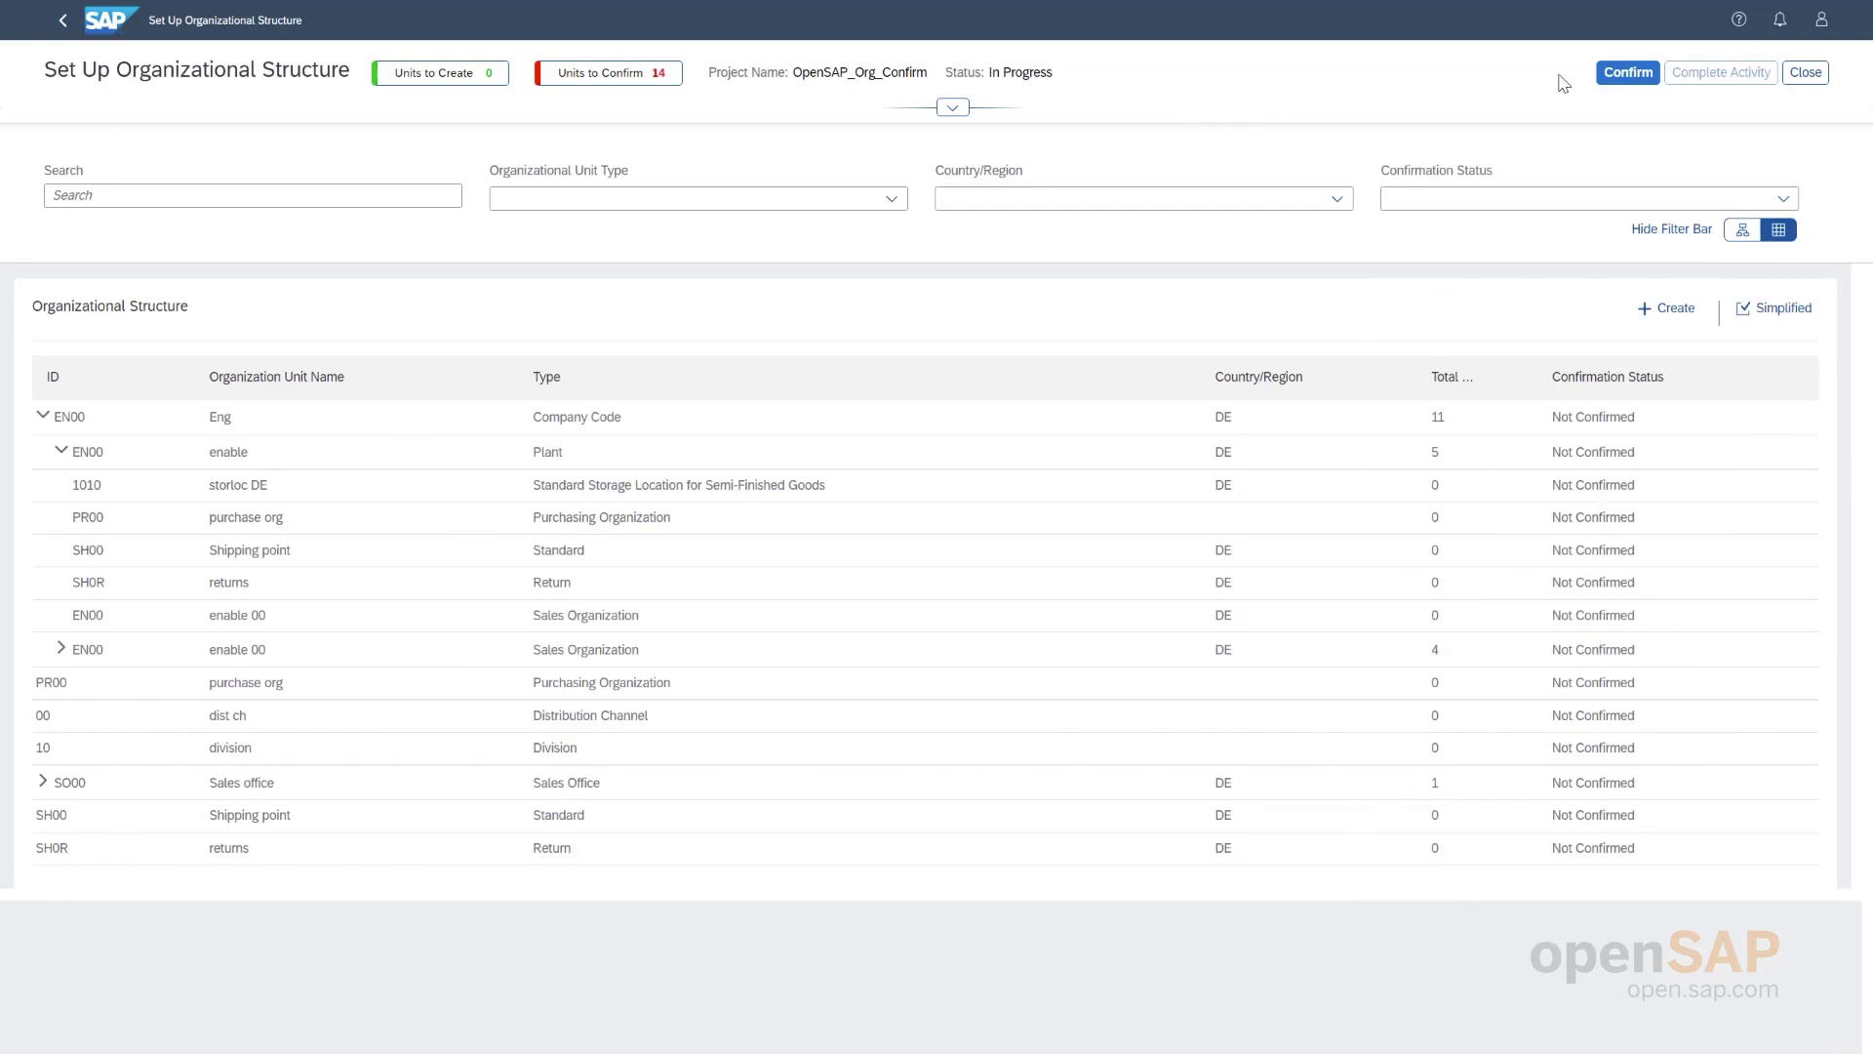
# - In the Confirm Organizational Units dialog, expand Eng and mark enable 00 and all units
pyautogui.click(1629, 74)
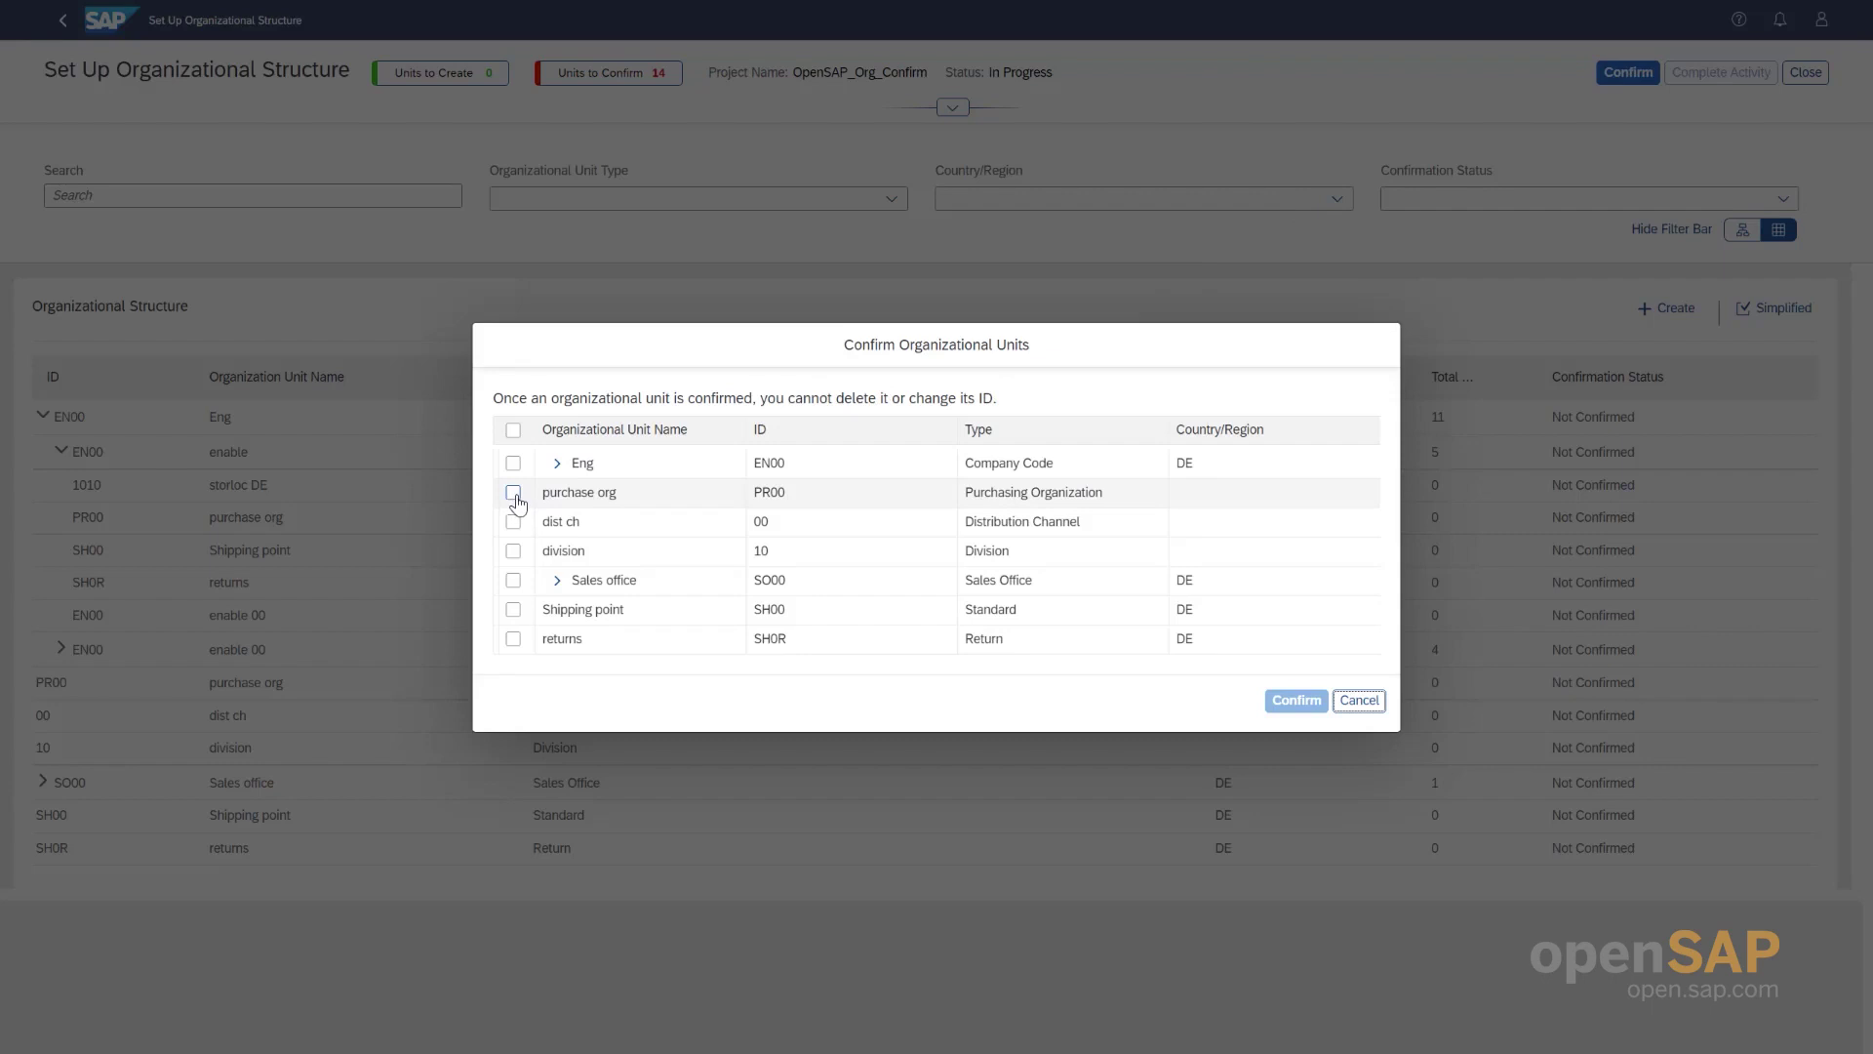
pyautogui.click(561, 472)
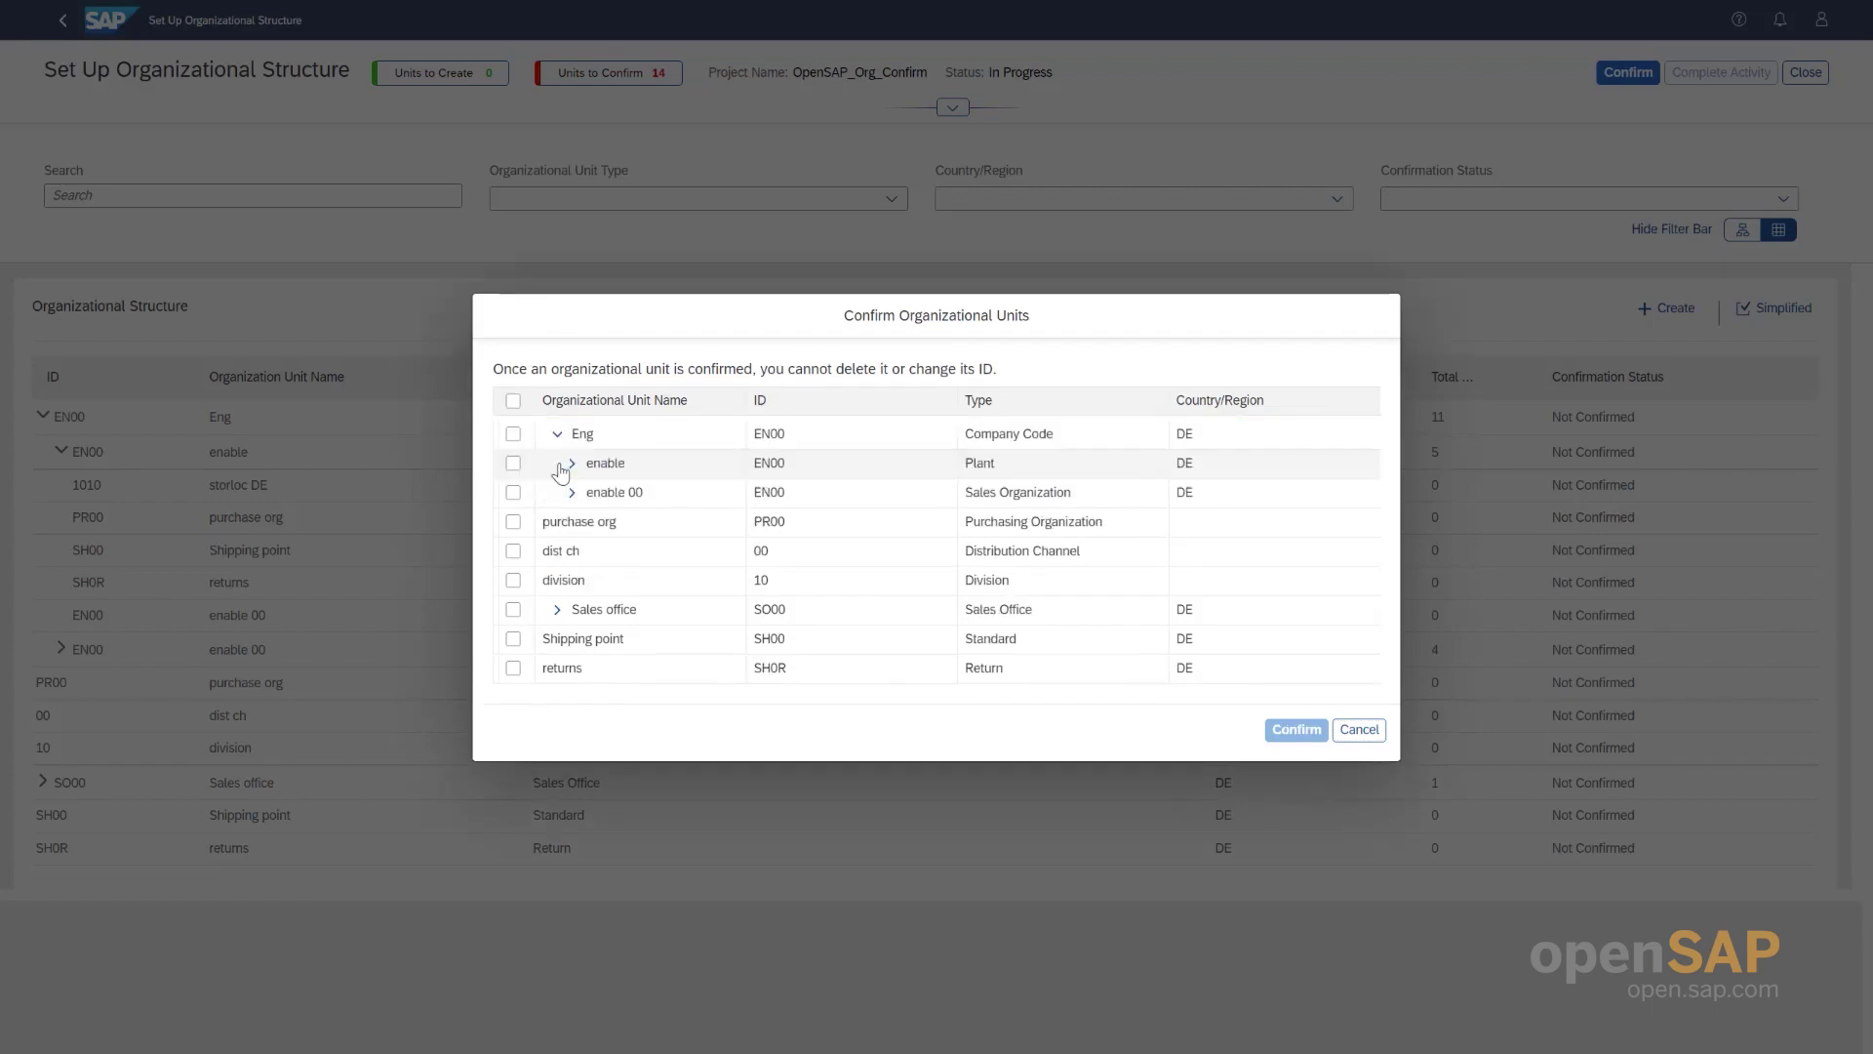
pyautogui.click(513, 492)
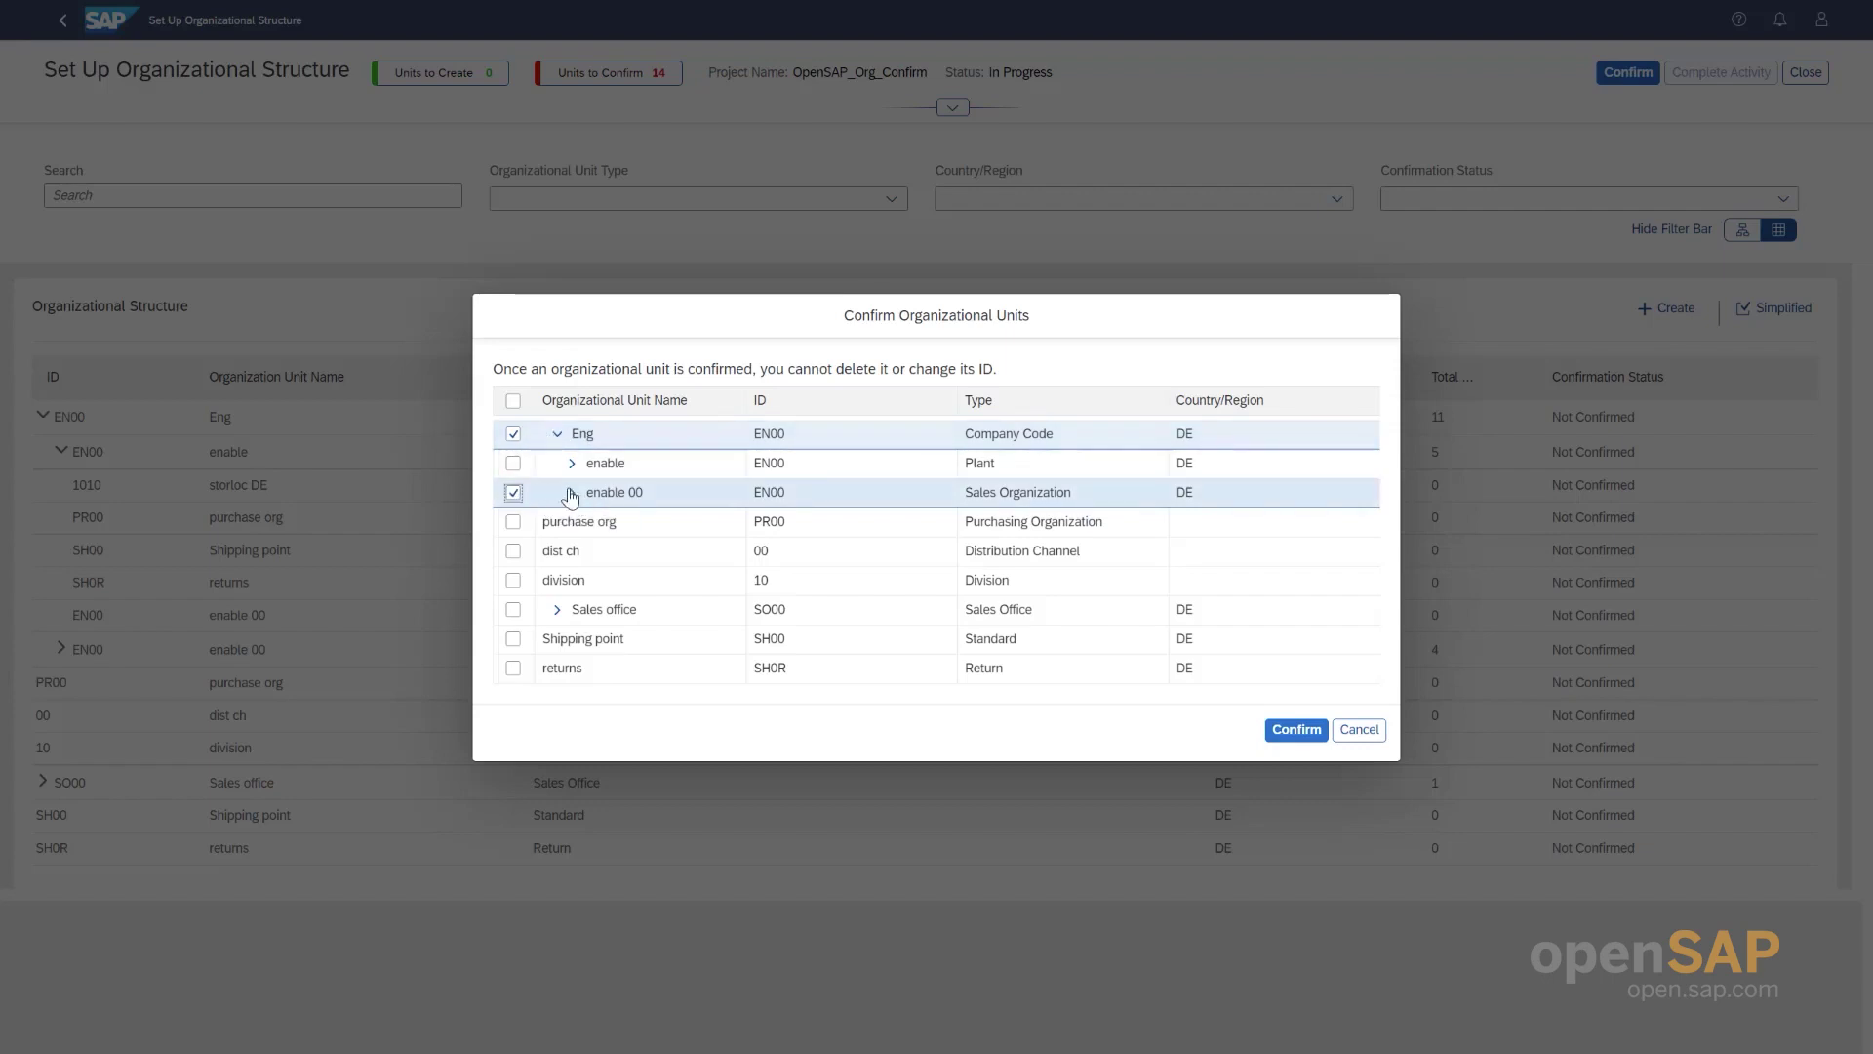
pyautogui.click(513, 402)
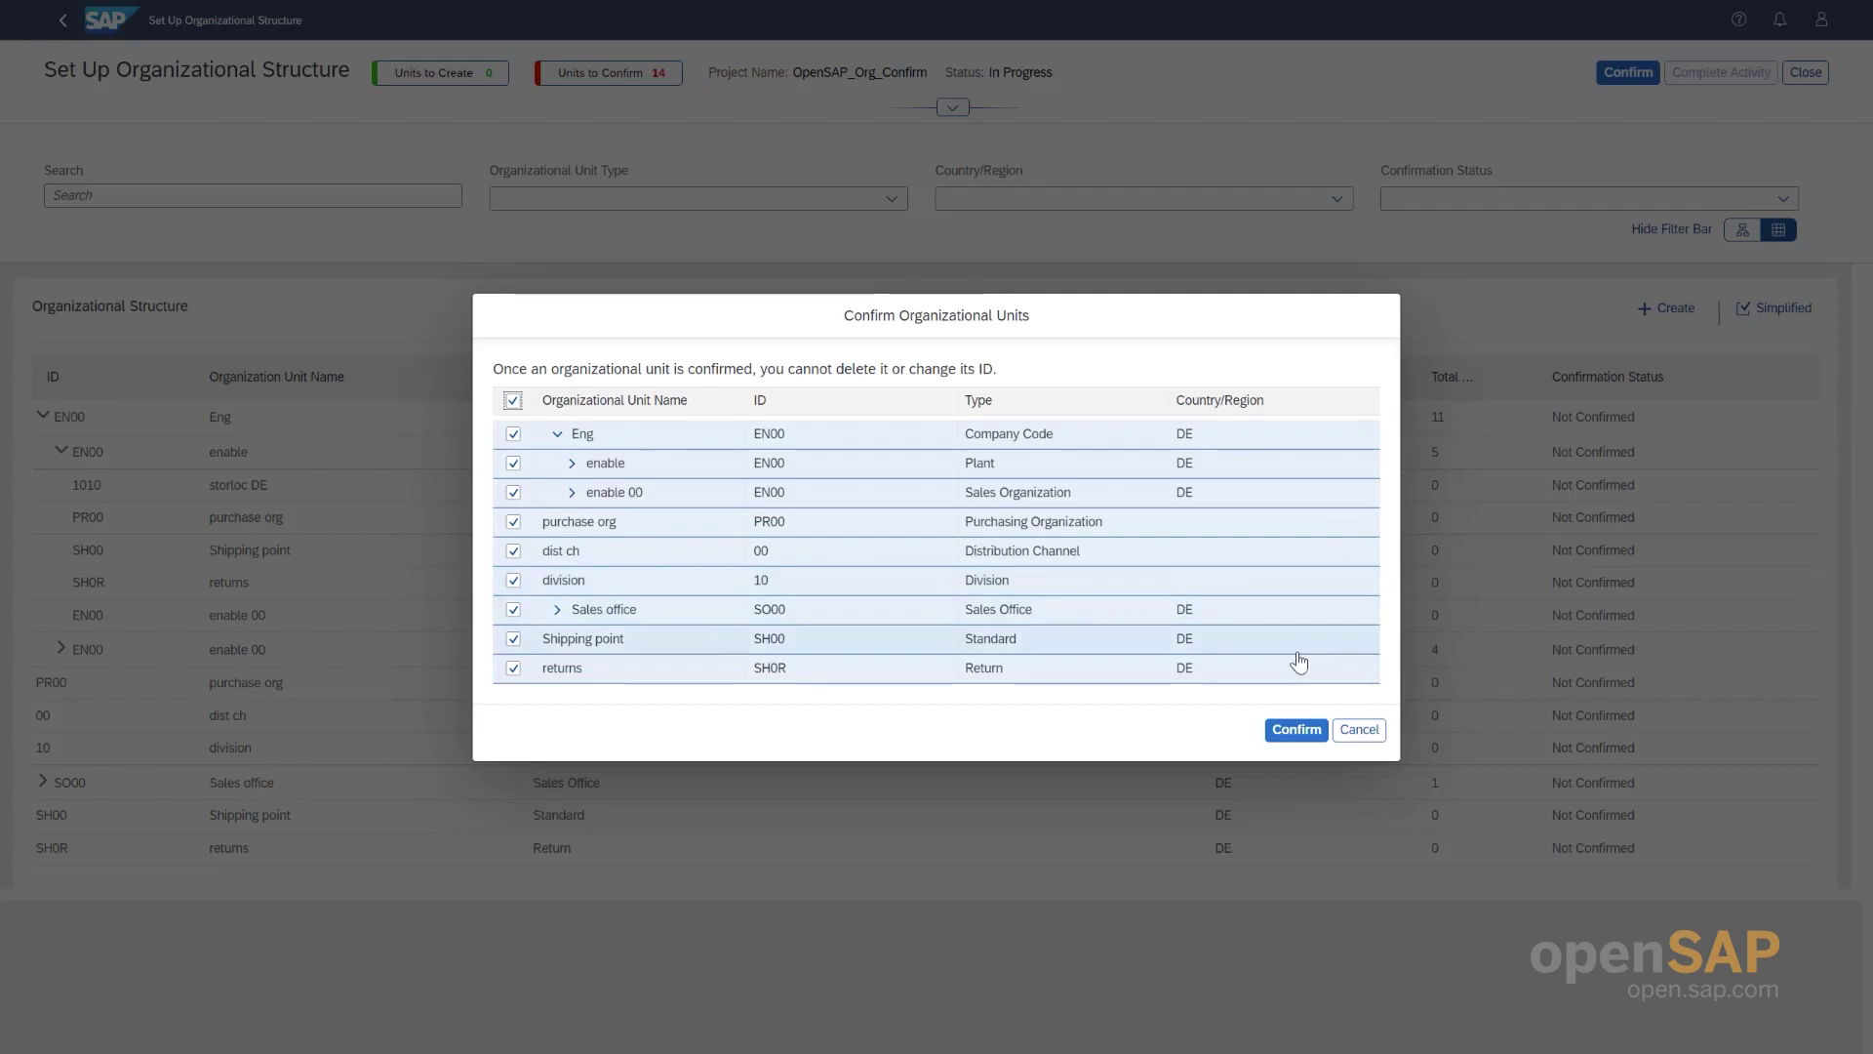
# - Confirm all nine marked organizational units
pyautogui.click(1297, 732)
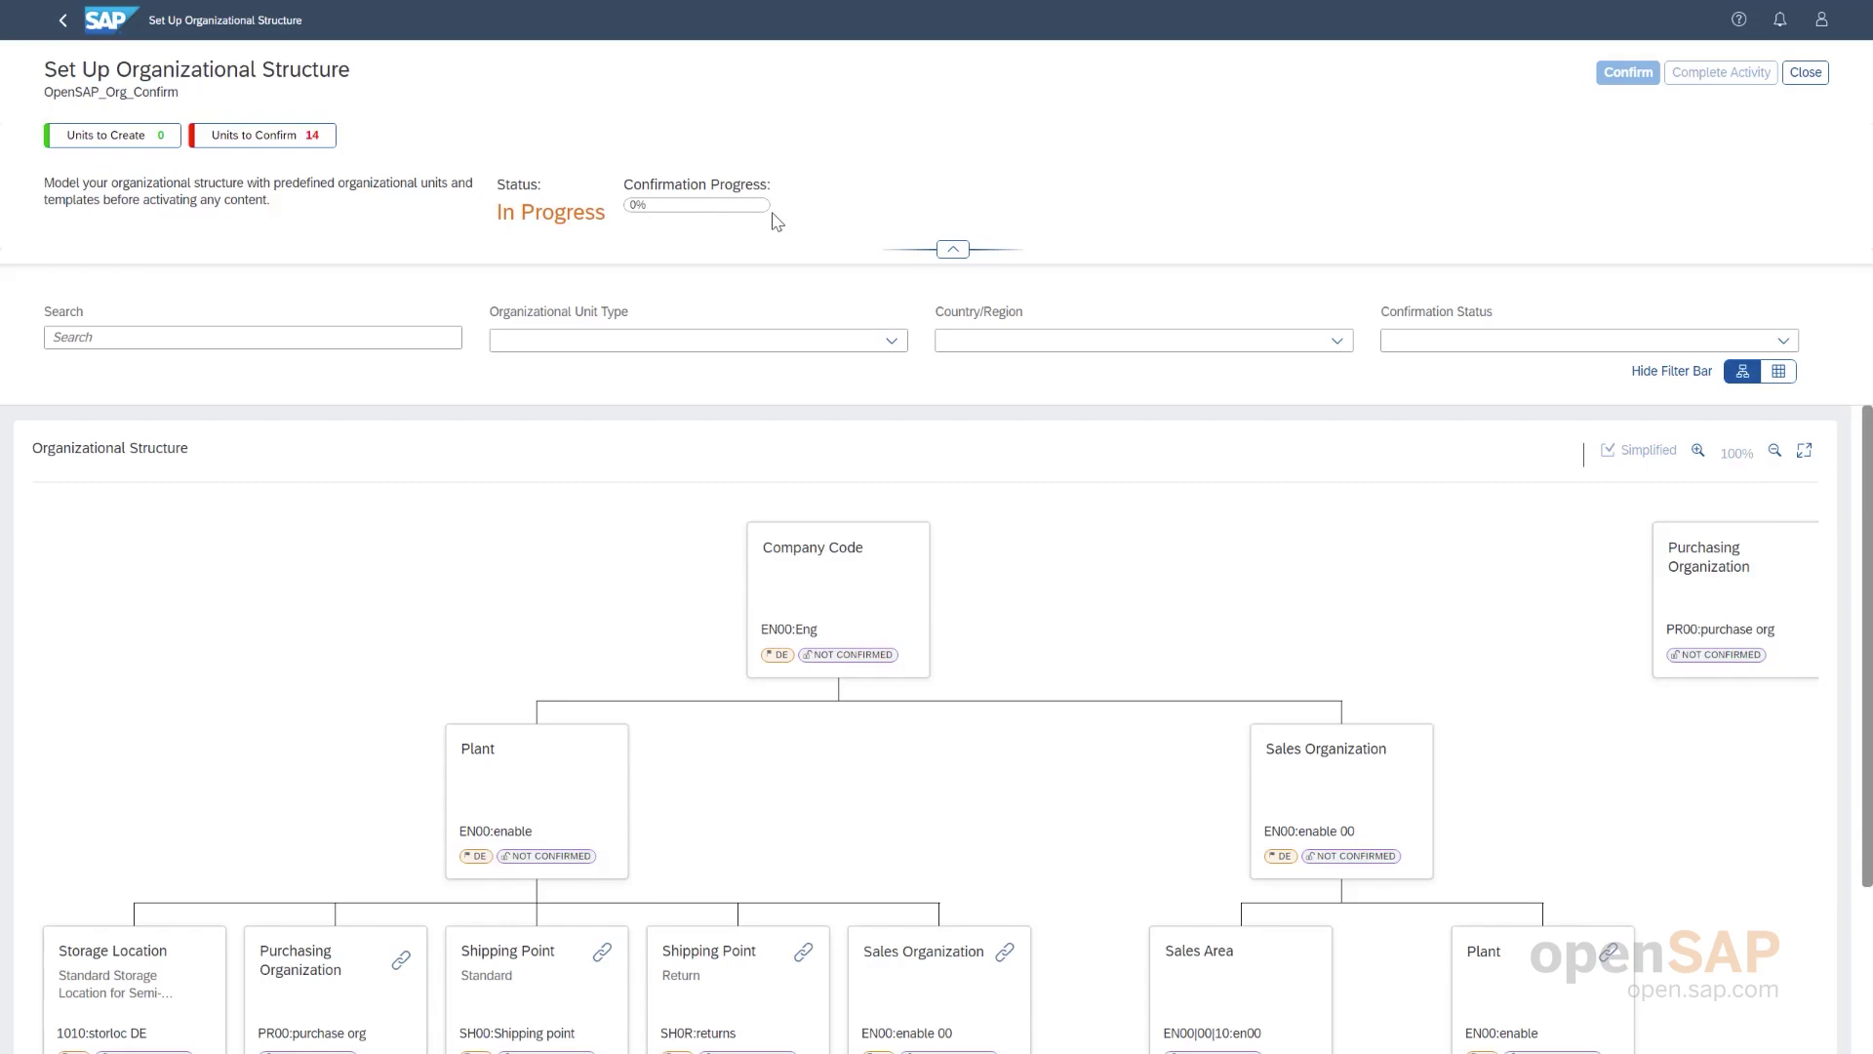
# - Close the structure setup and keep the Set Up Organizational Structure activity In Progress
pyautogui.click(1802, 84)
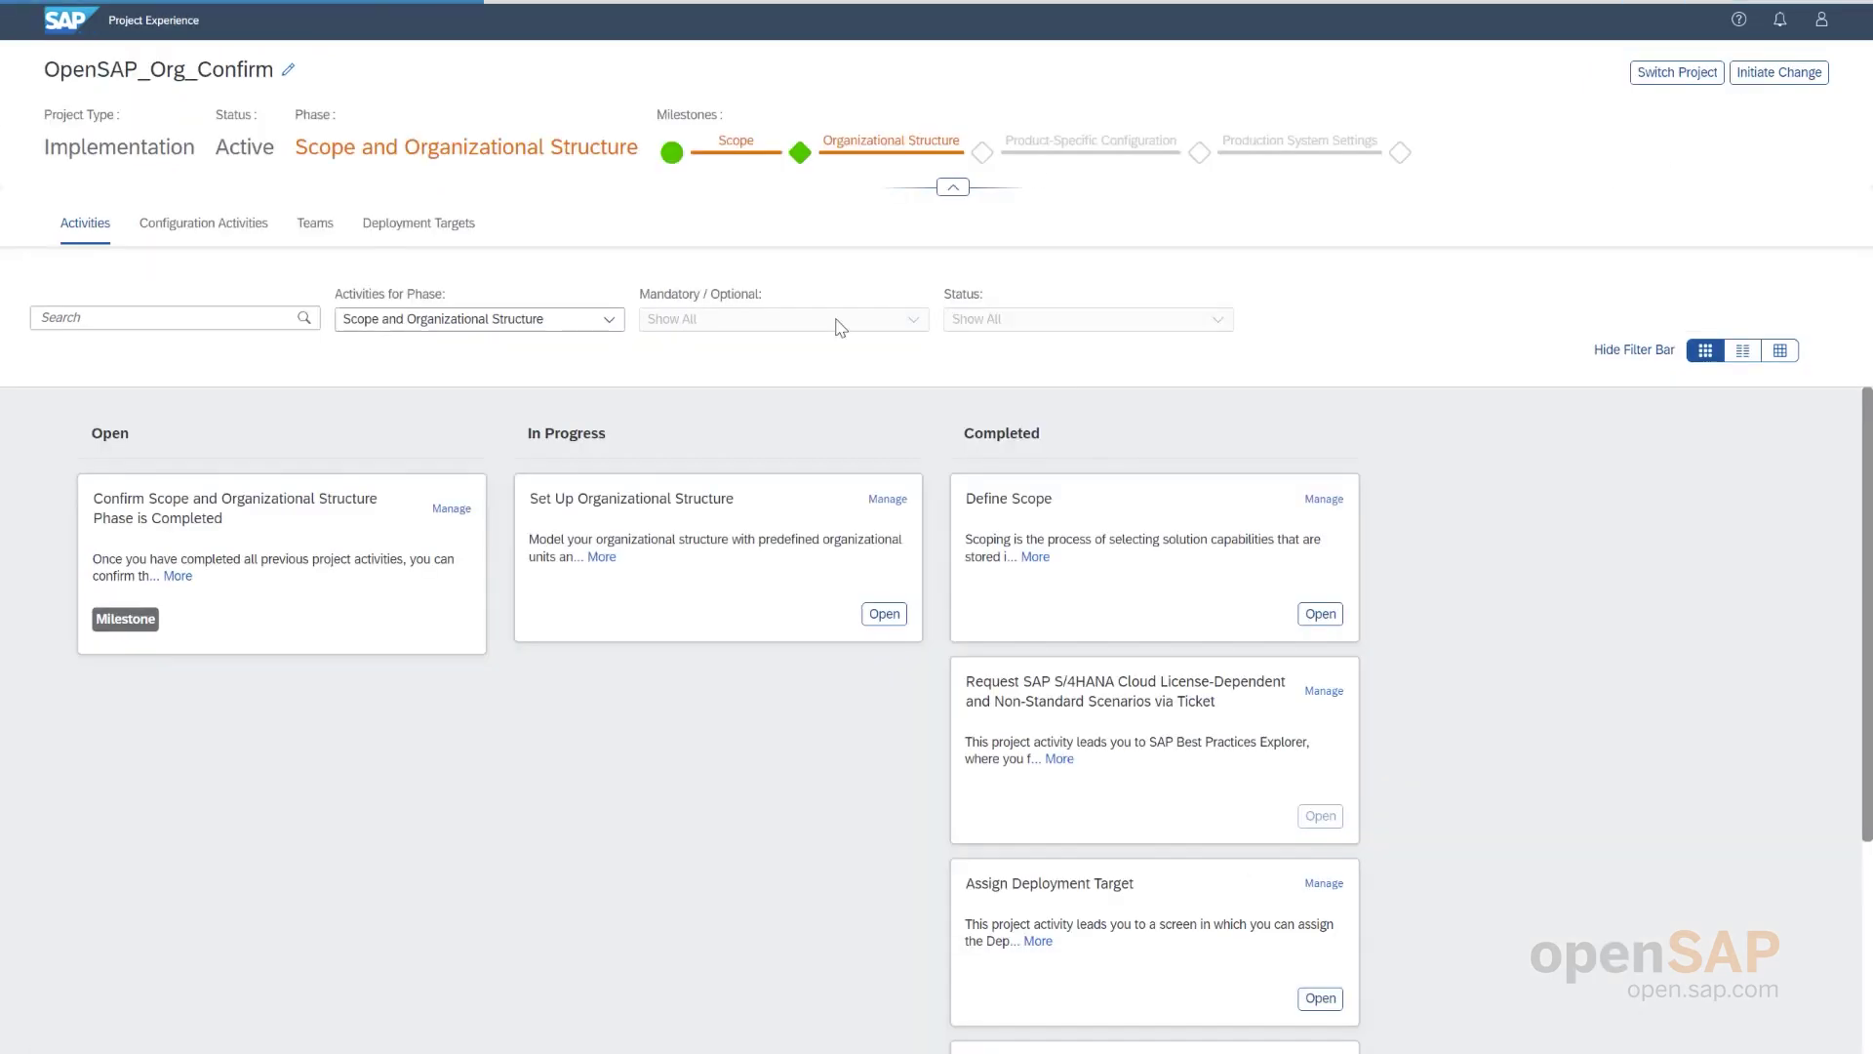
pyautogui.click(809, 525)
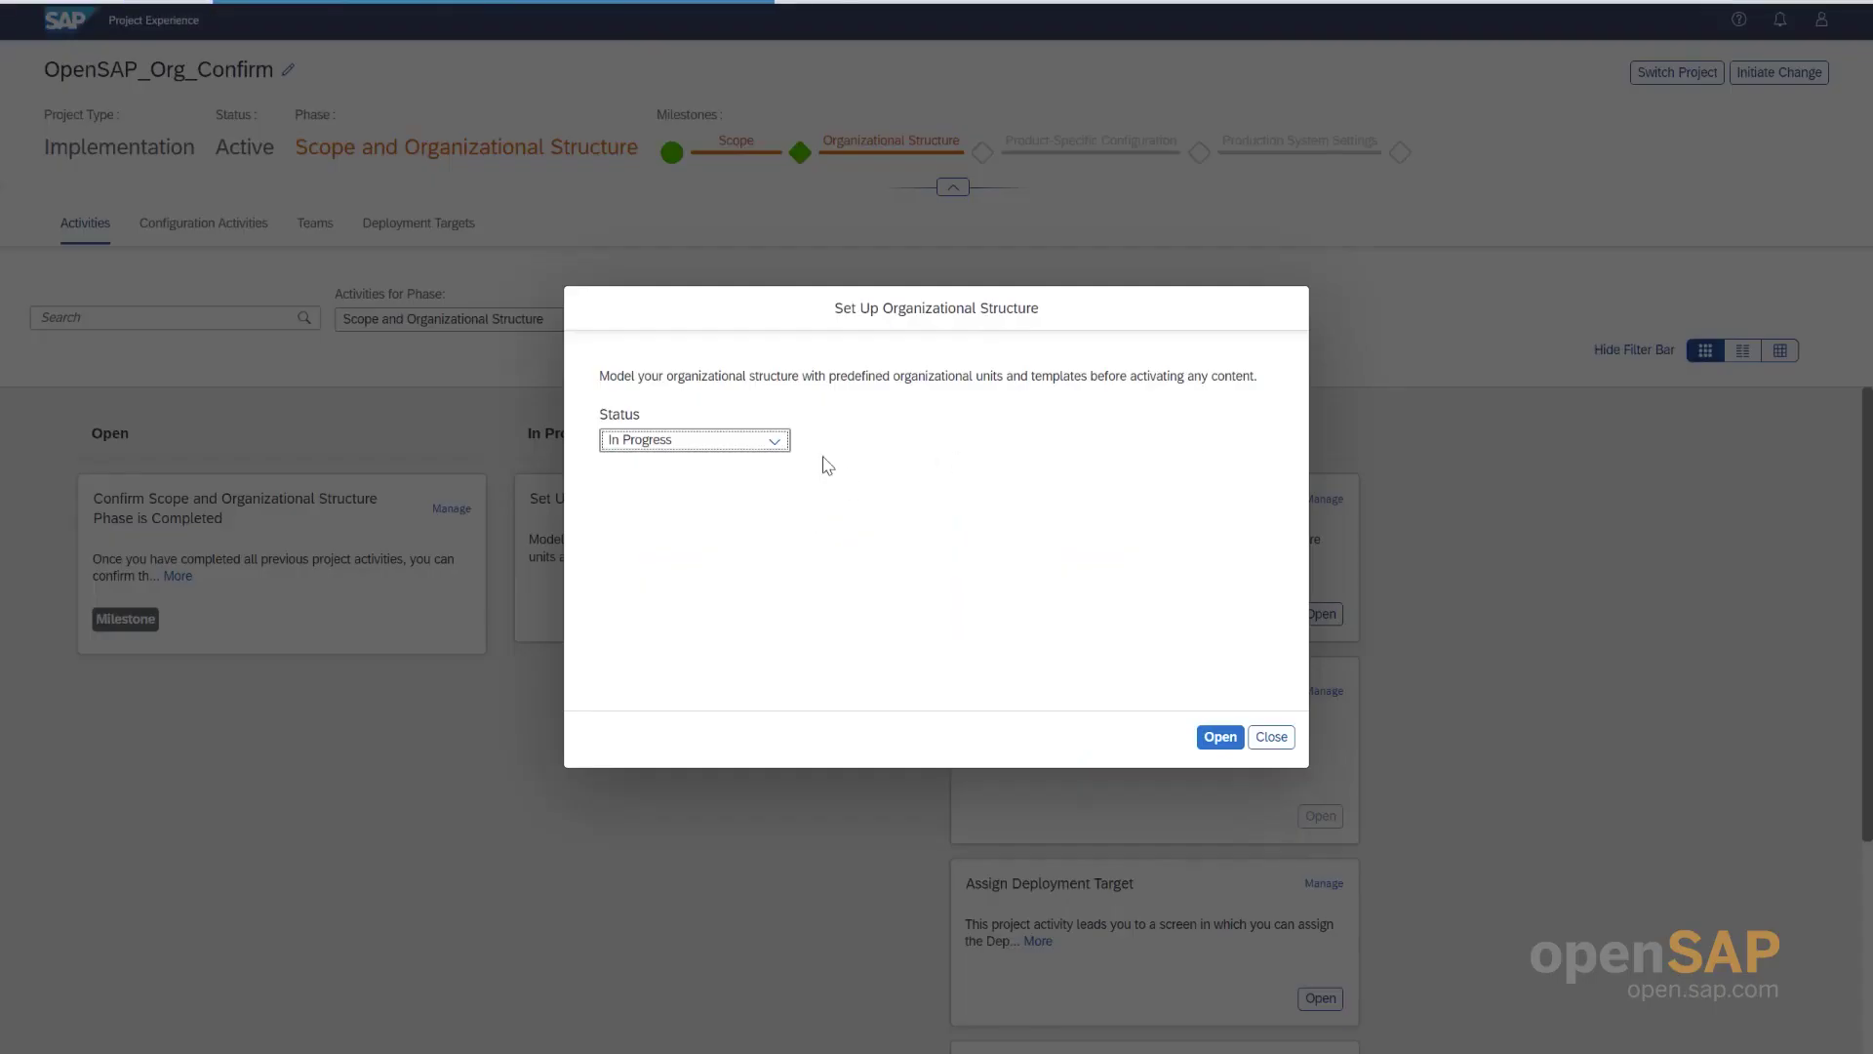
pyautogui.click(773, 441)
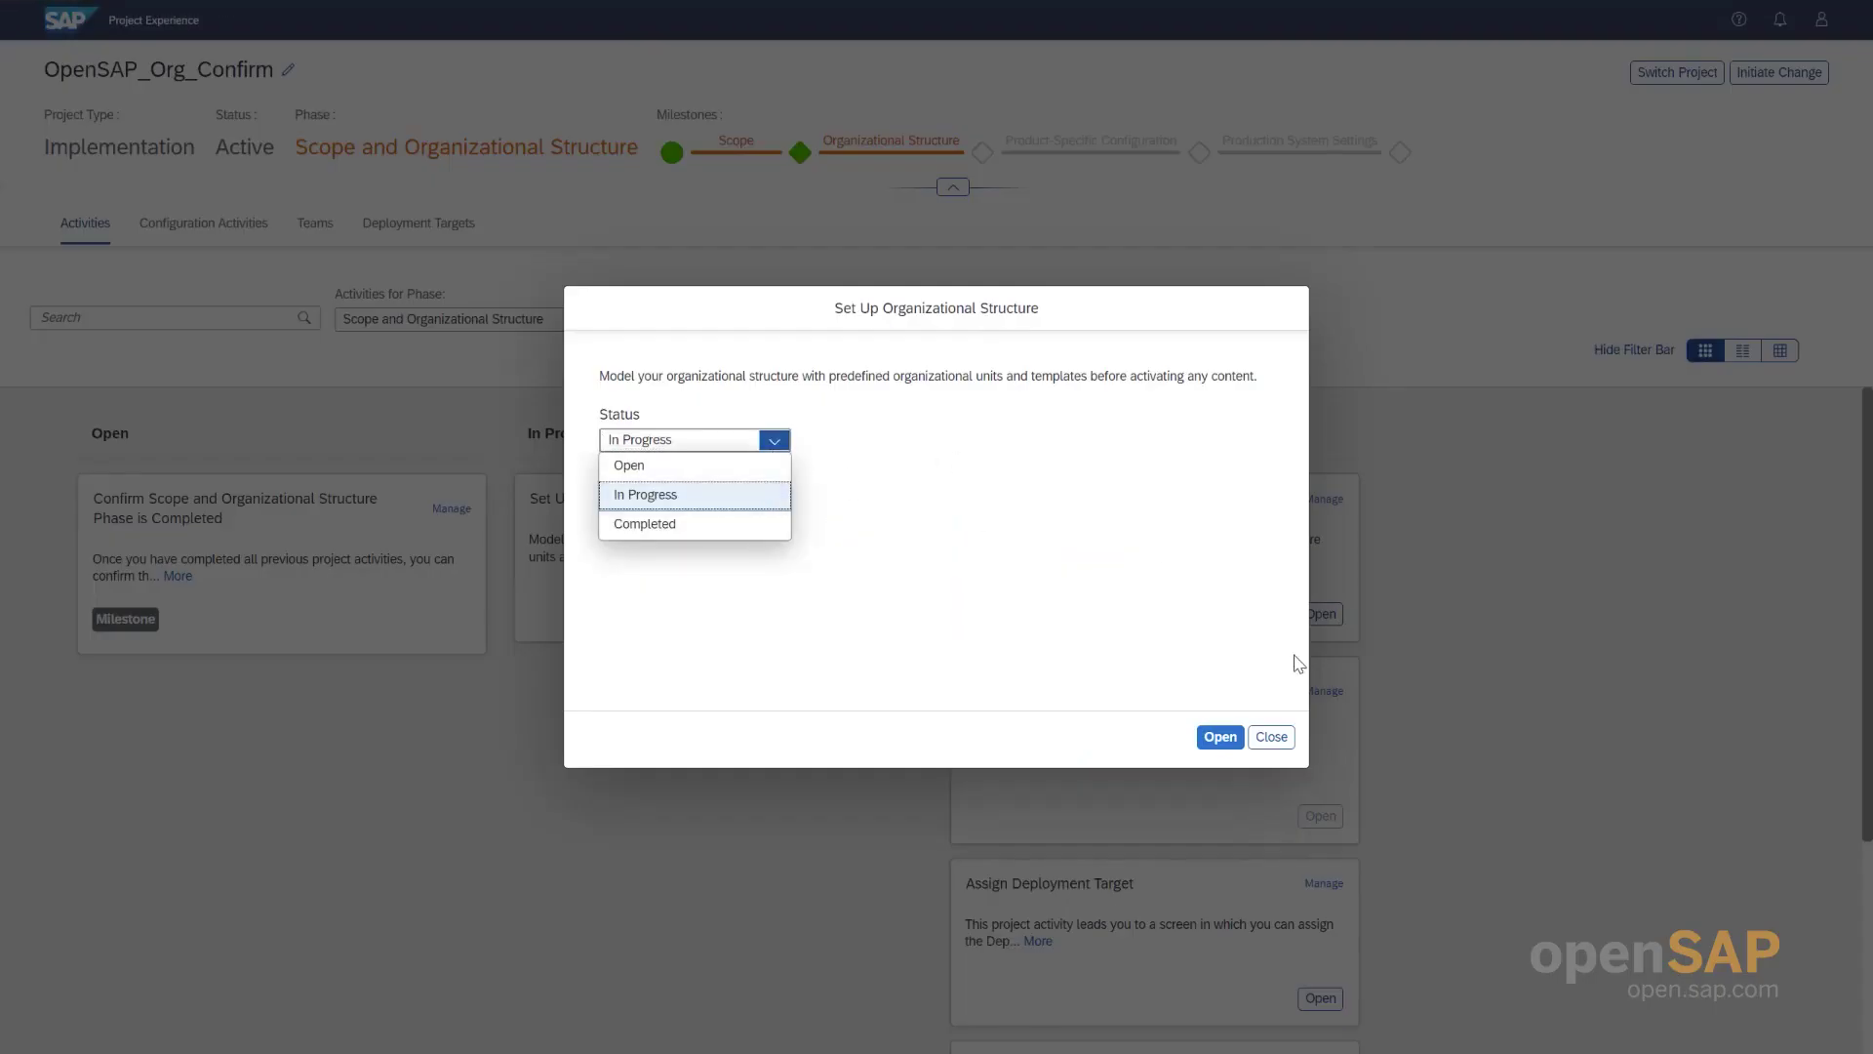
pyautogui.click(1270, 738)
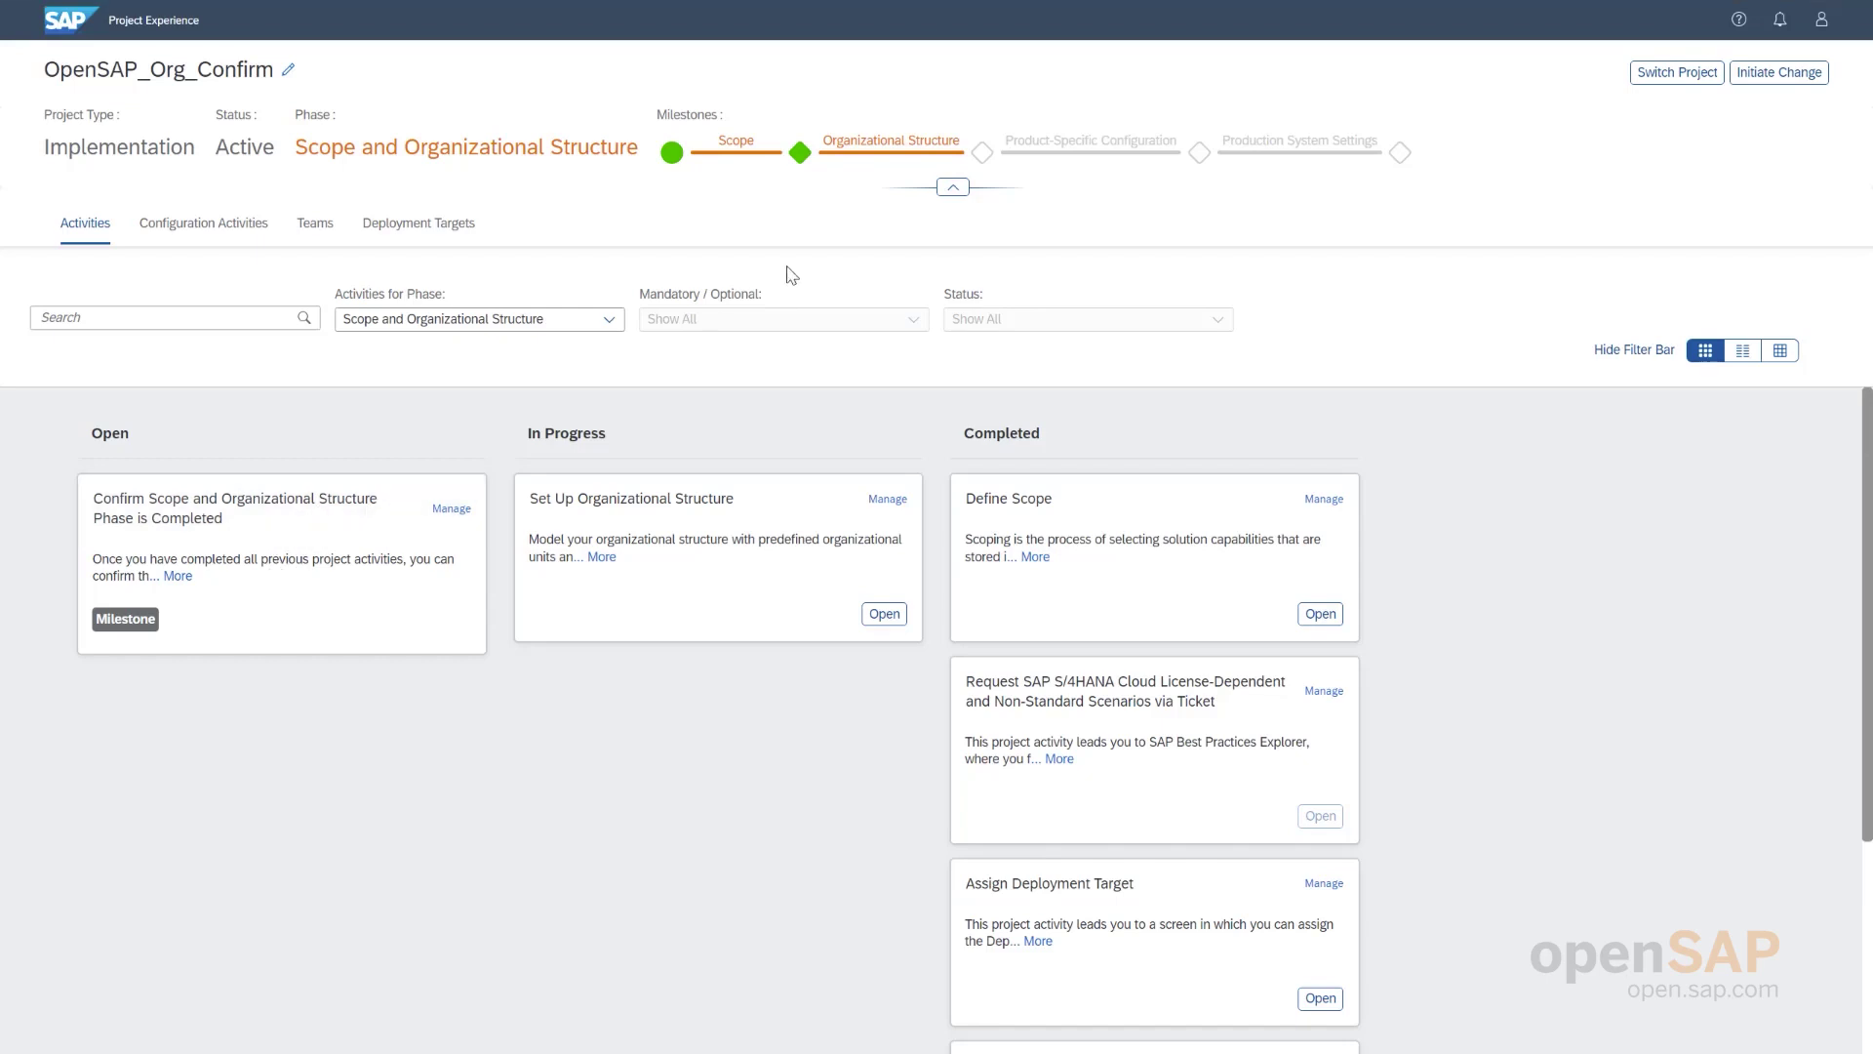
pyautogui.moveTo(983, 153)
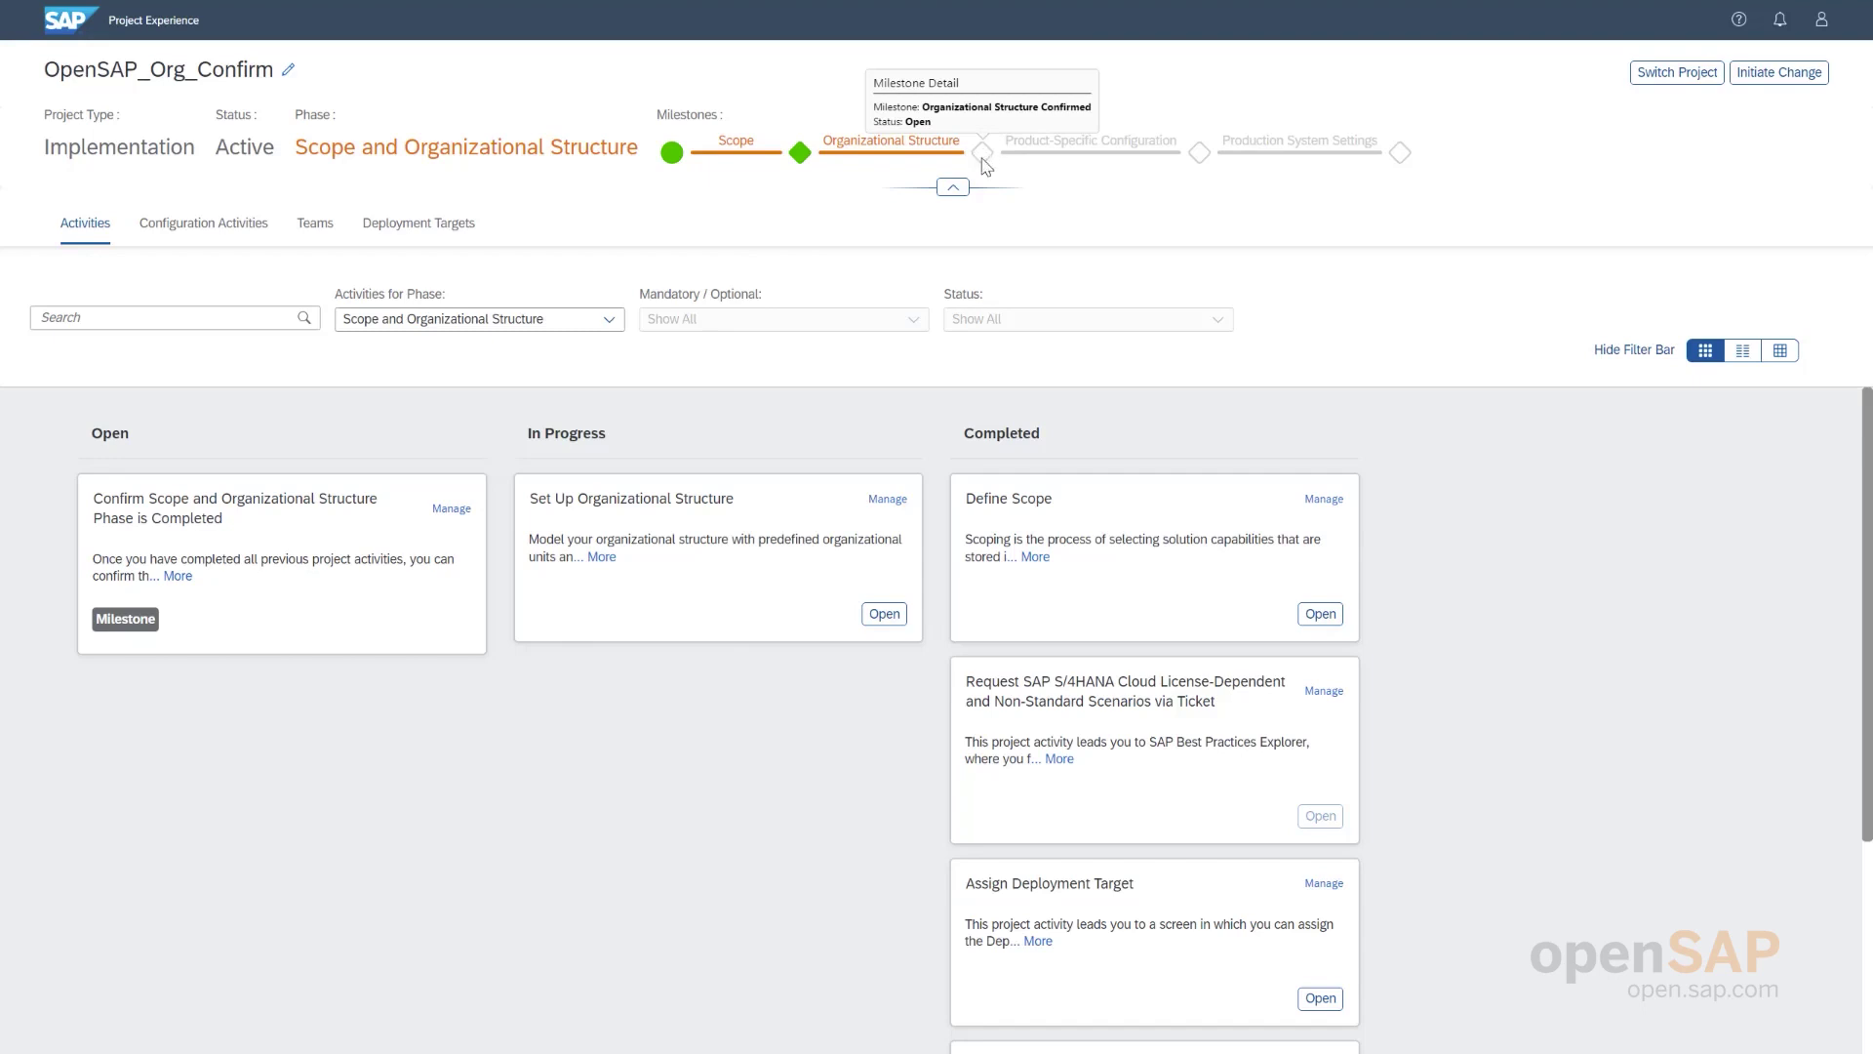